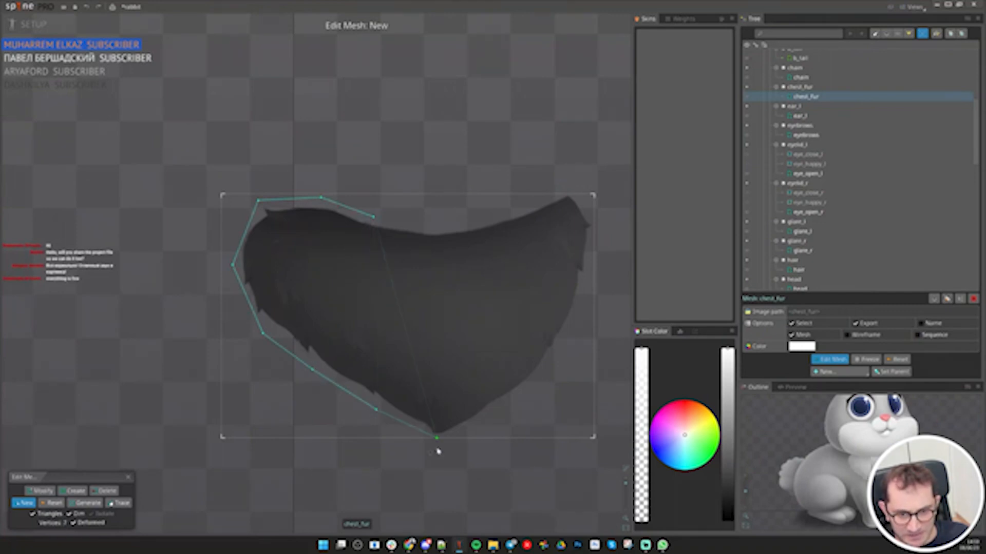
Finish the chest_fur mesh hull around the fur and add a chain of inner edges between its two upper corners
click(374, 217)
mouse_move(258, 200)
mouse_down()
mouse_move(306, 271)
mouse_move(383, 313)
mouse_up()
mouse_move(382, 314)
mouse_down()
mouse_move(490, 311)
mouse_move(541, 259)
mouse_up()
drag(541, 259, 577, 194)
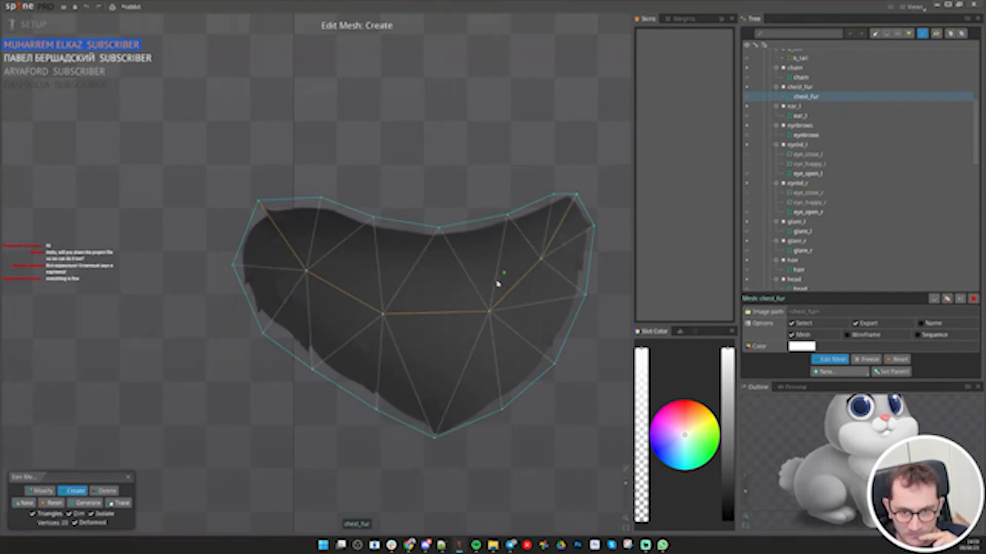
click(128, 477)
Select the rabbit's tail attachment and turn it into a mesh
click(222, 251)
click(134, 251)
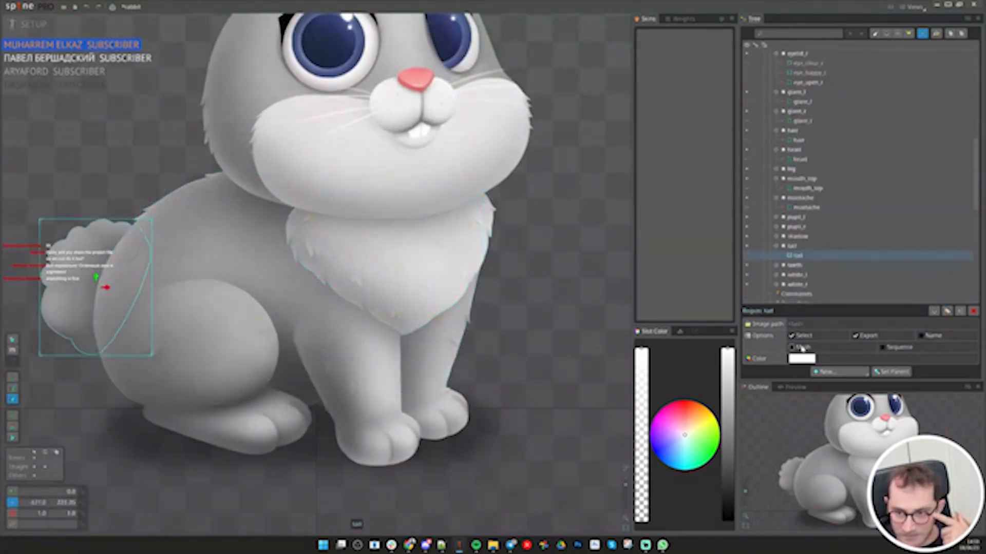
click(802, 348)
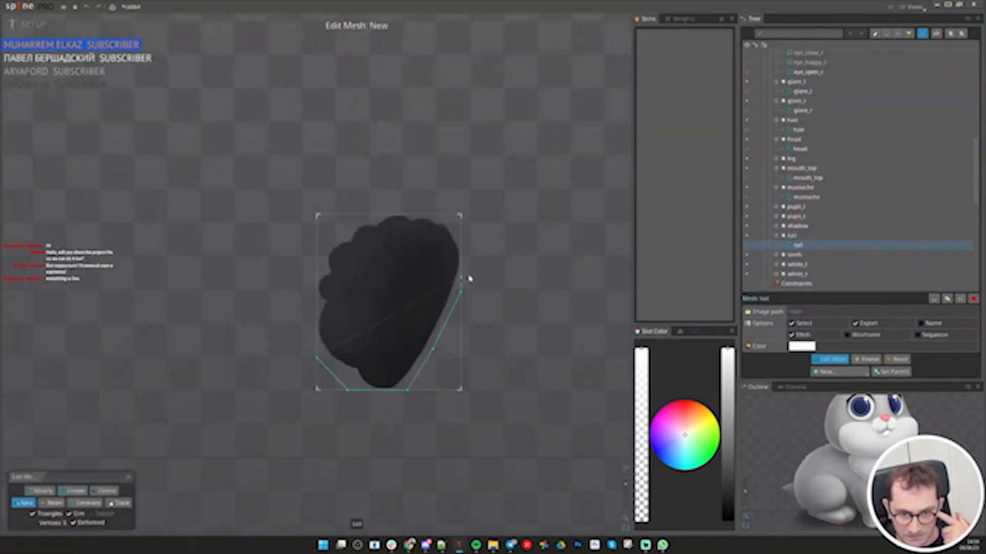
Draw a new mesh hull closely around the tail and add an inner edge towards its middle
click(390, 200)
click(345, 228)
click(315, 260)
click(311, 311)
click(317, 358)
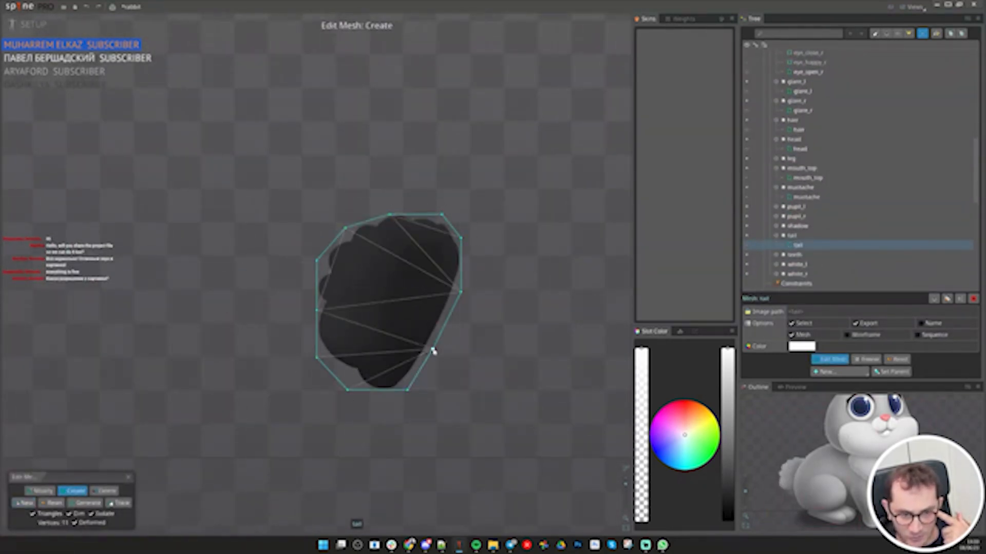
drag(433, 350, 408, 308)
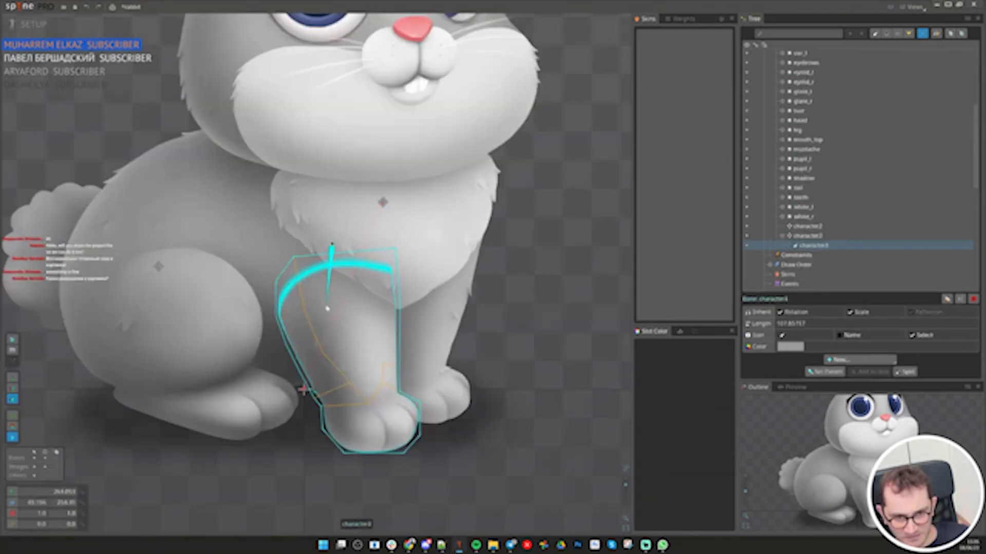
Draw the arm_r2 bone from the front arm's elbow down to its paw
drag(332, 312, 332, 311)
drag(331, 309, 367, 402)
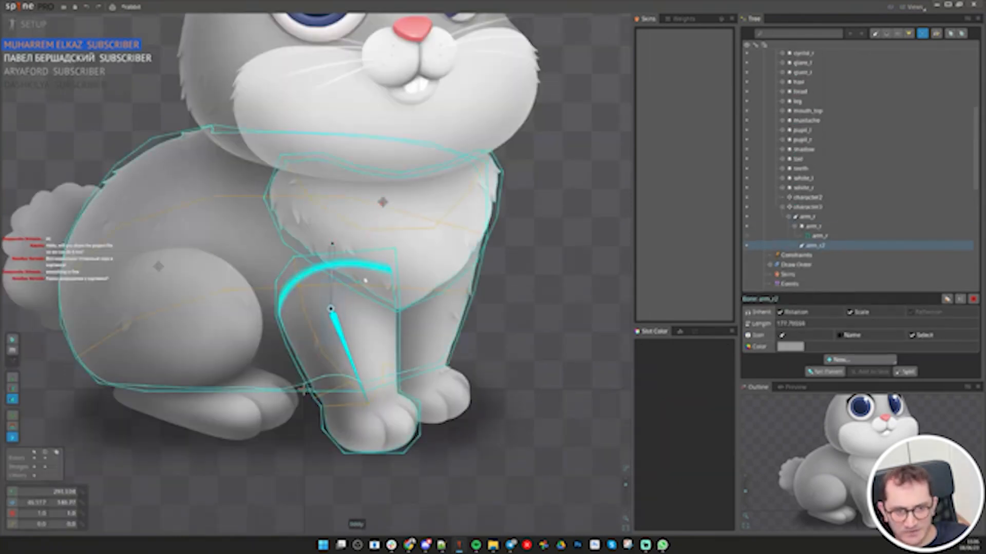
key(space)
Add an IK constraint named paw_right to the arm_r and arm_r2 bones, with a new target at the lower bone's tip
click(815, 246)
ctrl+click(807, 217)
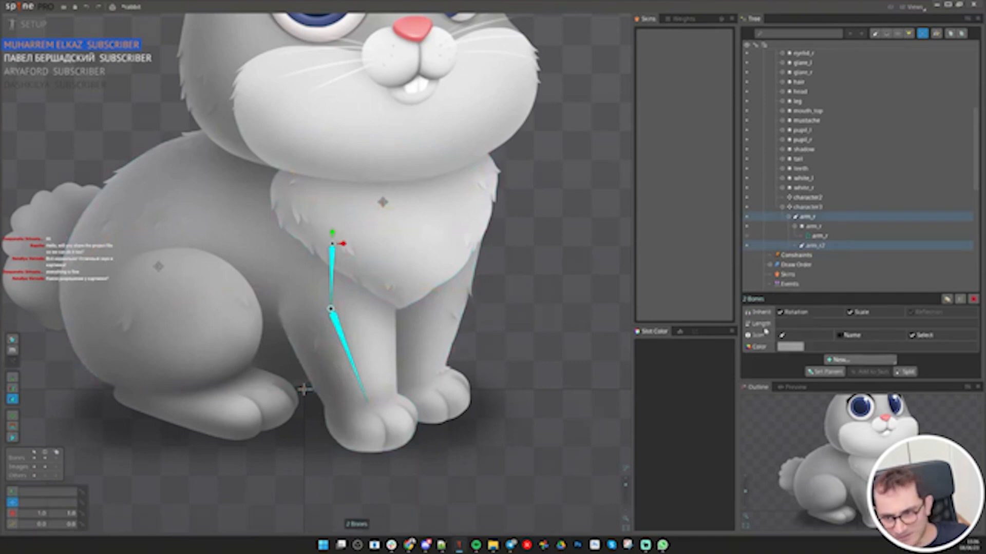
click(842, 360)
click(840, 373)
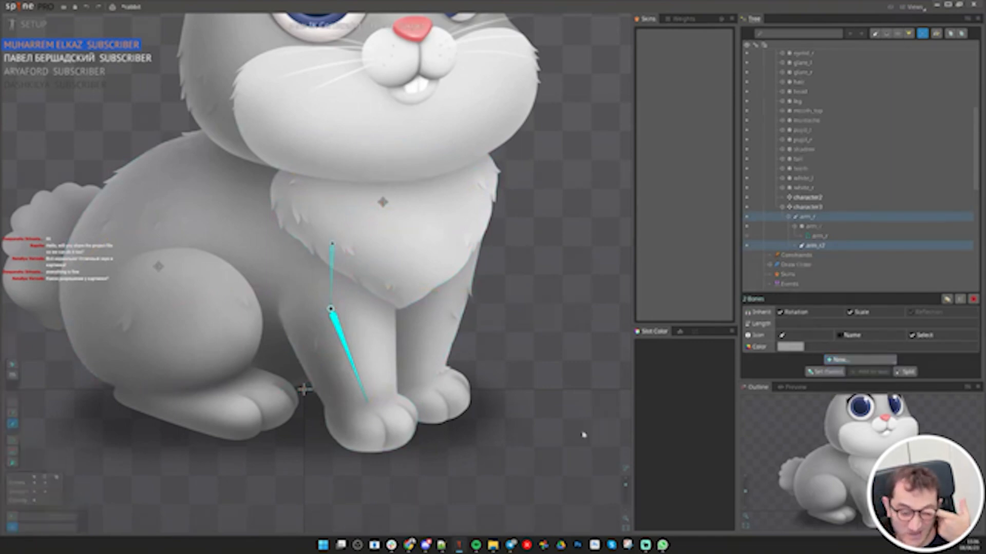
scroll(304, 390, up, 2)
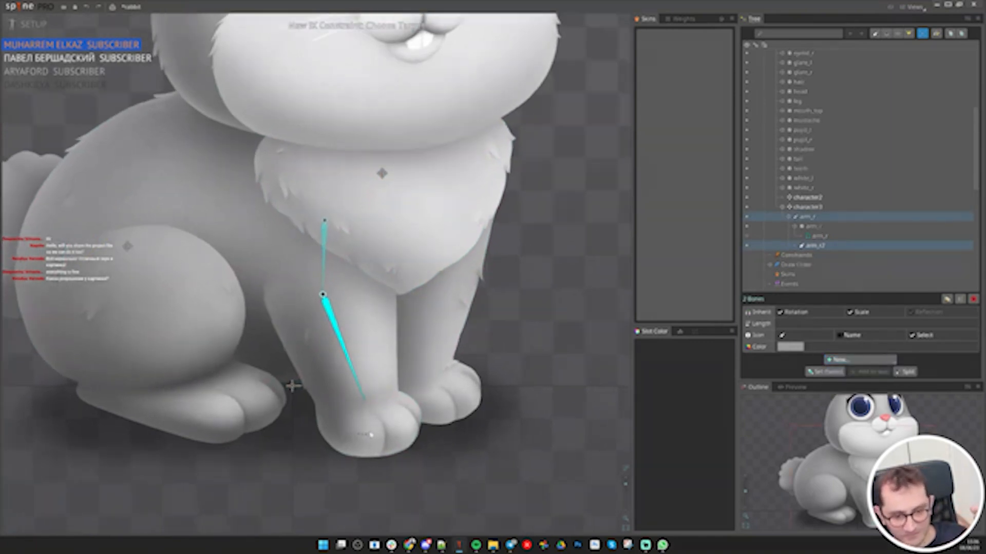
key(ctrl)
key(ctrl)
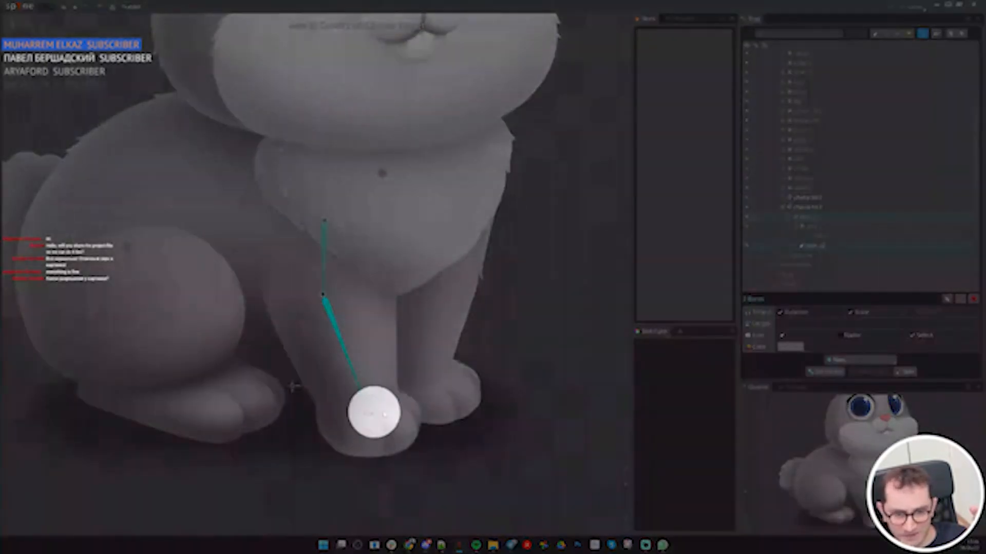
click(360, 393)
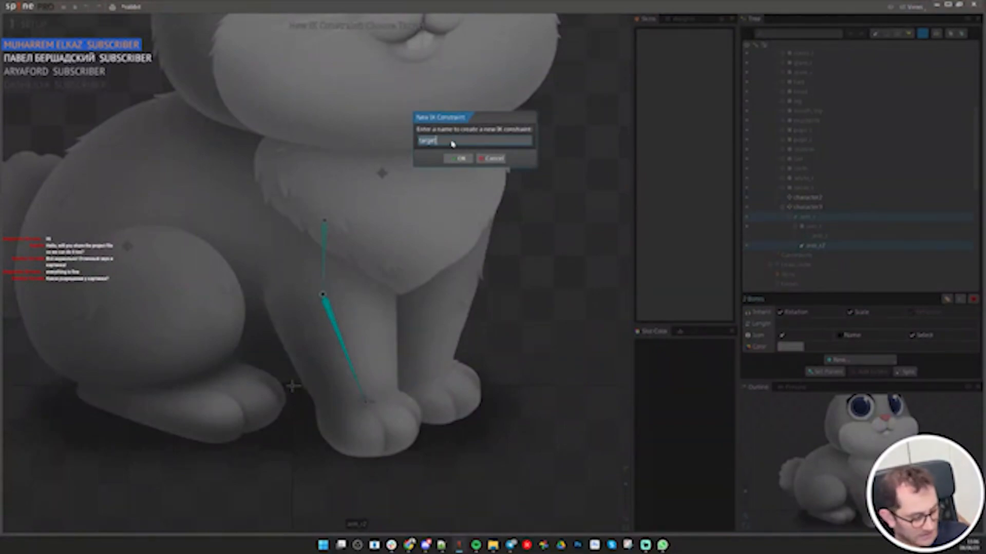
text(paw_right)
click(457, 158)
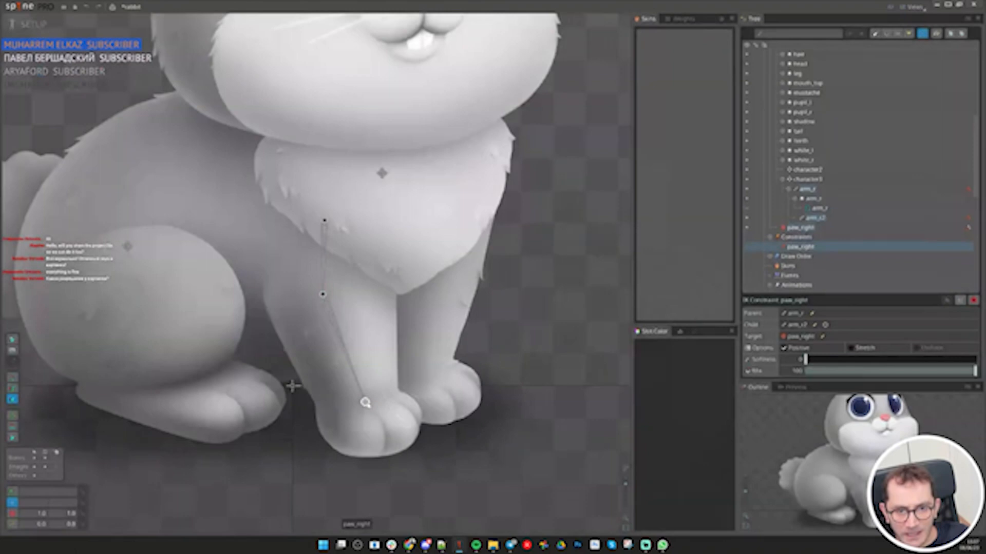
Give the paw_right target bone a length of 94.8 and rotate it towards the toes
click(365, 402)
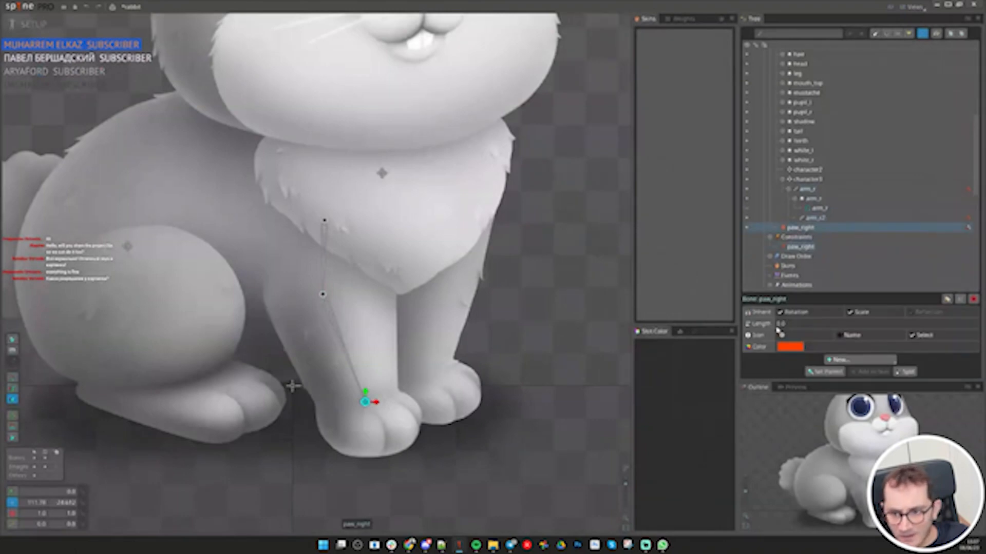
click(777, 324)
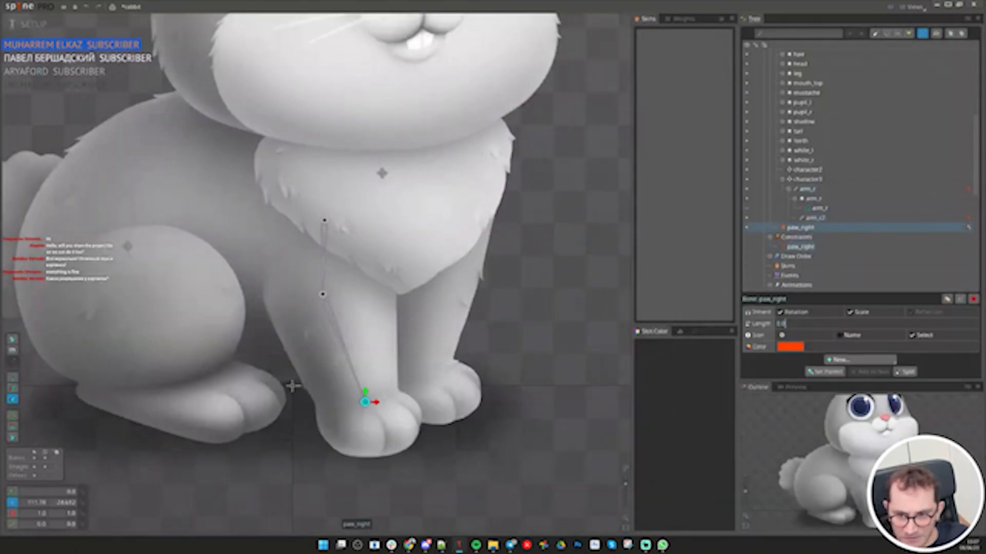
drag(777, 304, 777, 209)
key(c)
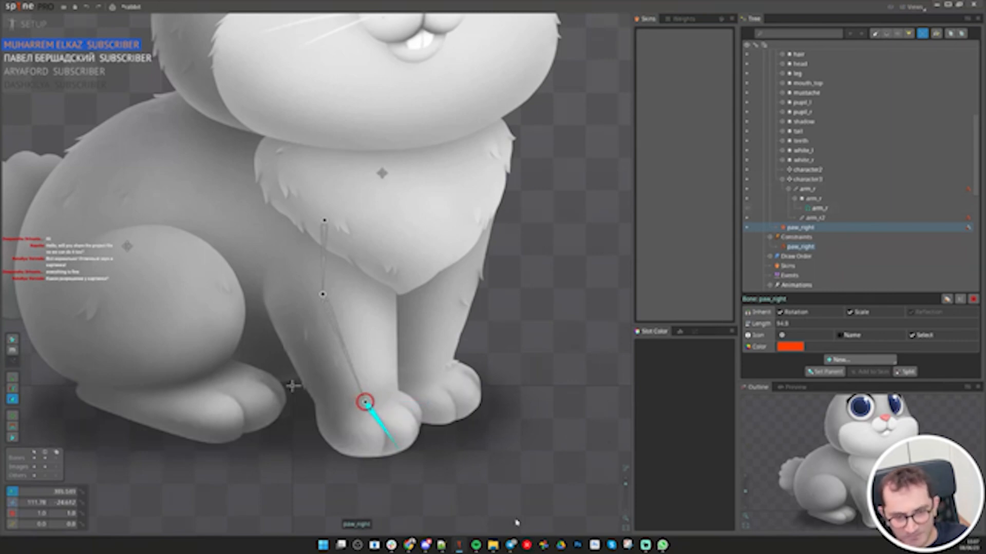
Undo a test move of the paw_right target bone and save the project
key(v)
drag(589, 494, 515, 462)
key(ctrl+z)
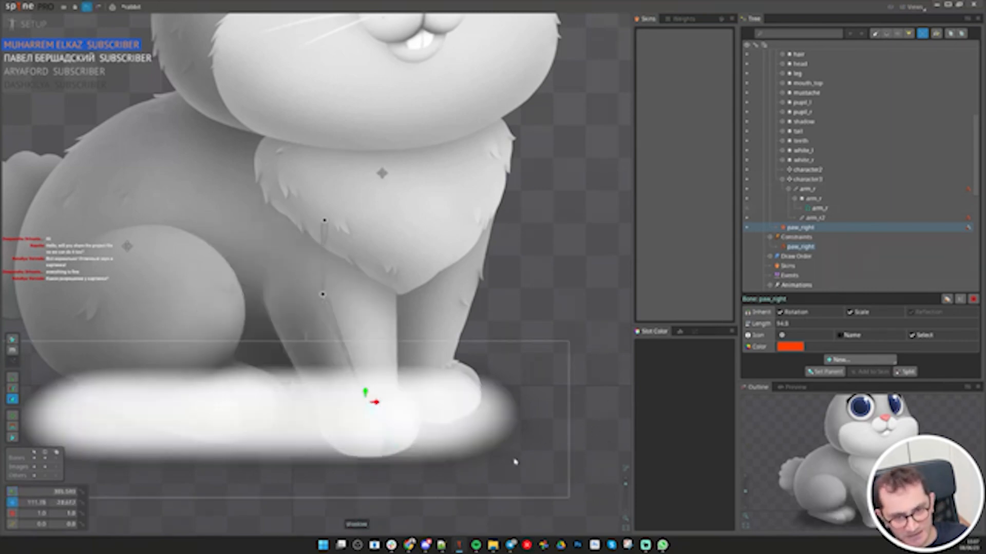
key(ctrl+s)
Draw a two-bone chain for the rear arm under the character3 bone, running from the shoulder to the paw
drag(289, 386, 245, 409)
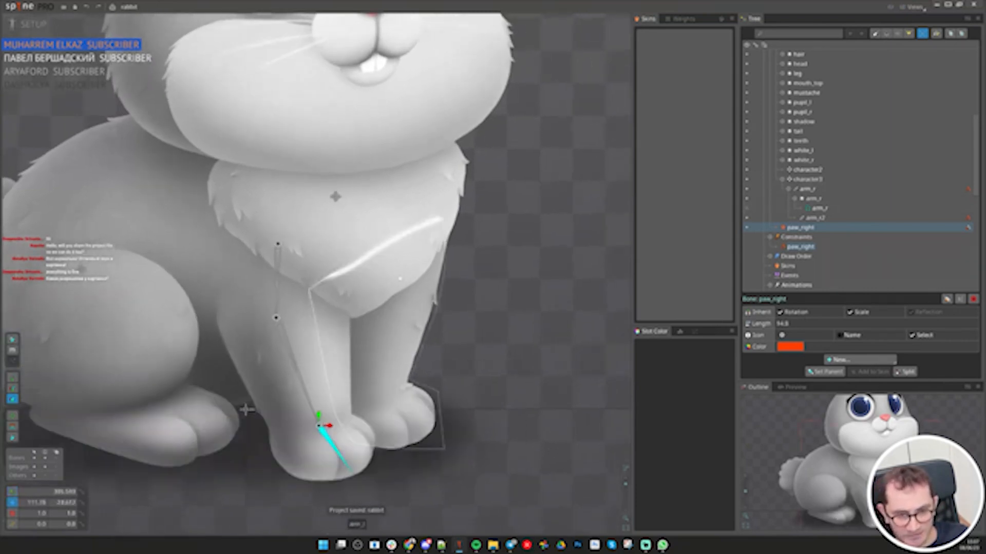
click(393, 309)
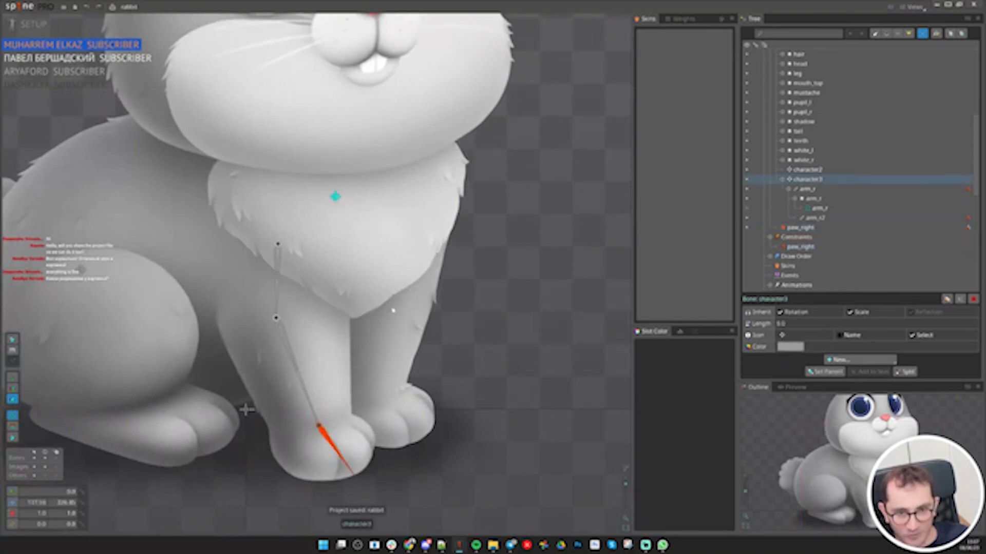
click(406, 311)
click(336, 197)
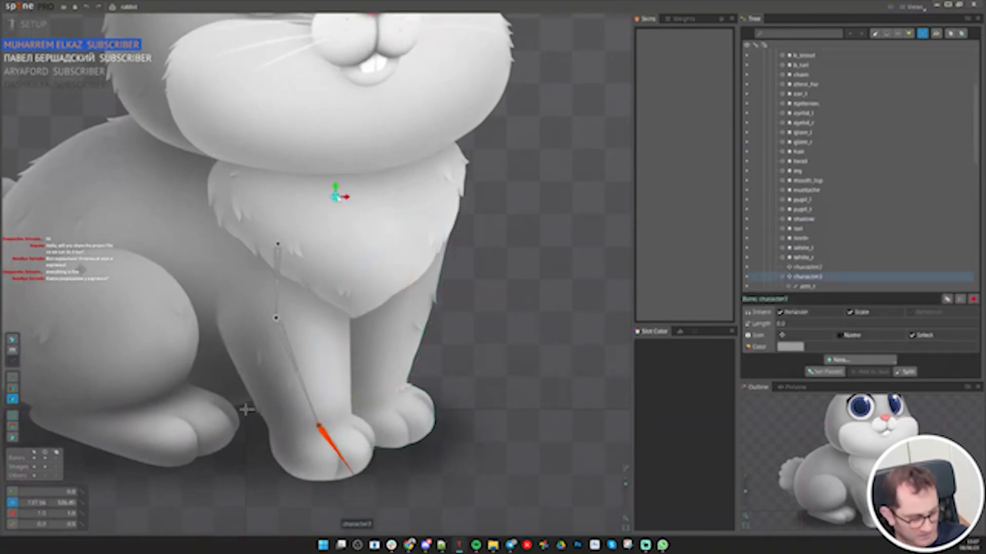
drag(390, 217, 380, 400)
Add an IK constraint named paw_left to both rear arm bones, with its target at the paw
ctrl+click(388, 239)
click(858, 359)
click(850, 373)
click(380, 399)
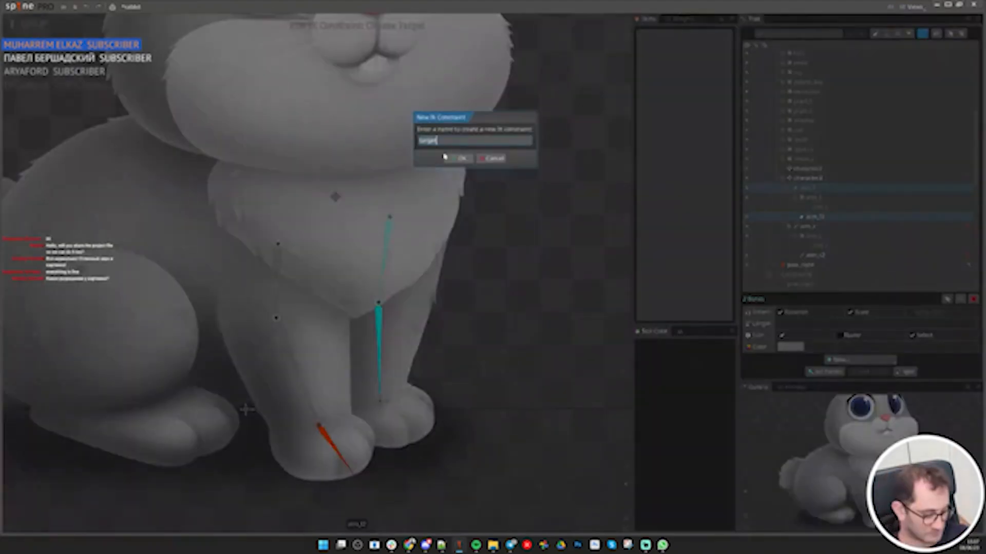
text(paw_left)
key(Return)
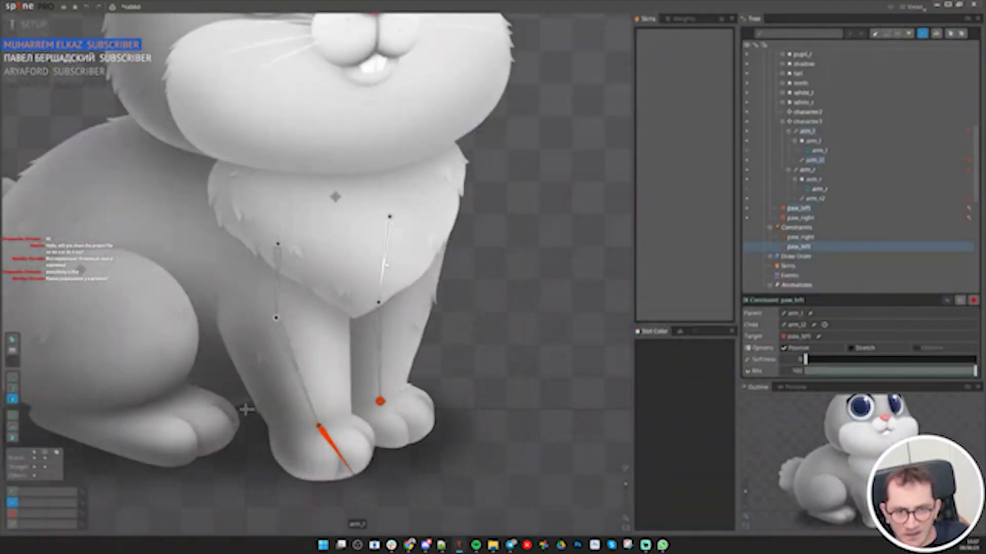
Lengthen the paw_left target bone and rotate it towards the toes of the rear arm
click(414, 303)
click(380, 401)
drag(385, 402, 533, 482)
key(c)
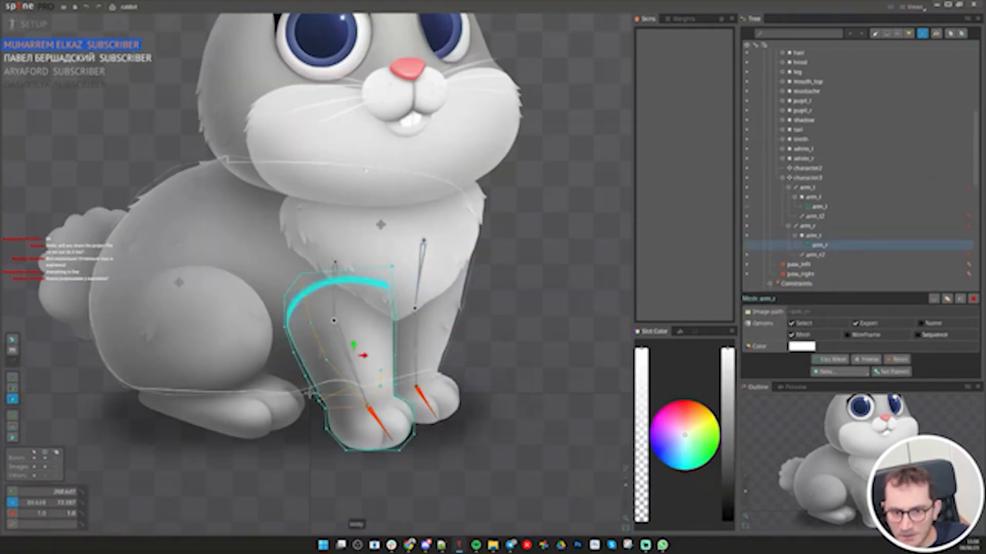
Test the arm rig by moving and rotating the character3 bone in the chest, and undo the test changes
scroll(367, 210, up, 3)
scroll(390, 233, up, 3)
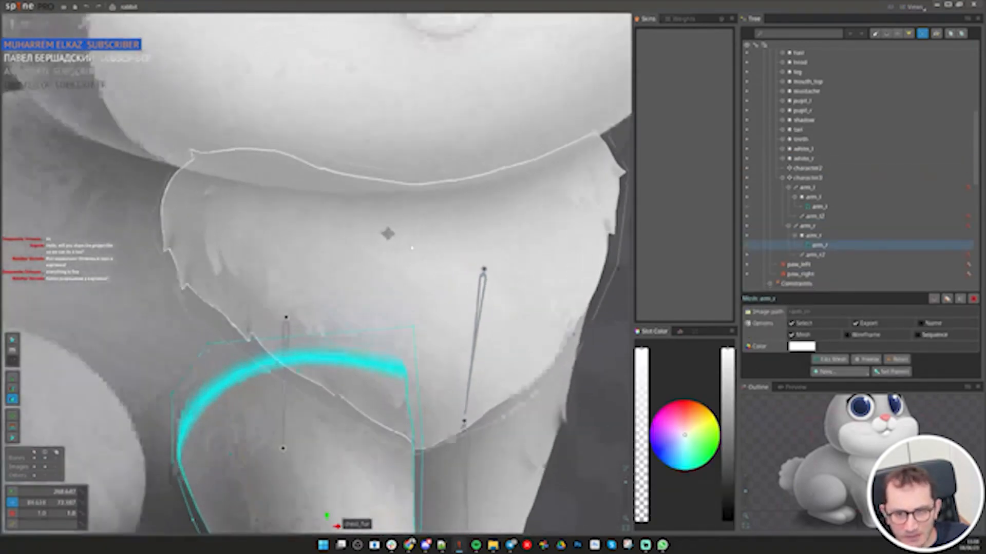
click(357, 250)
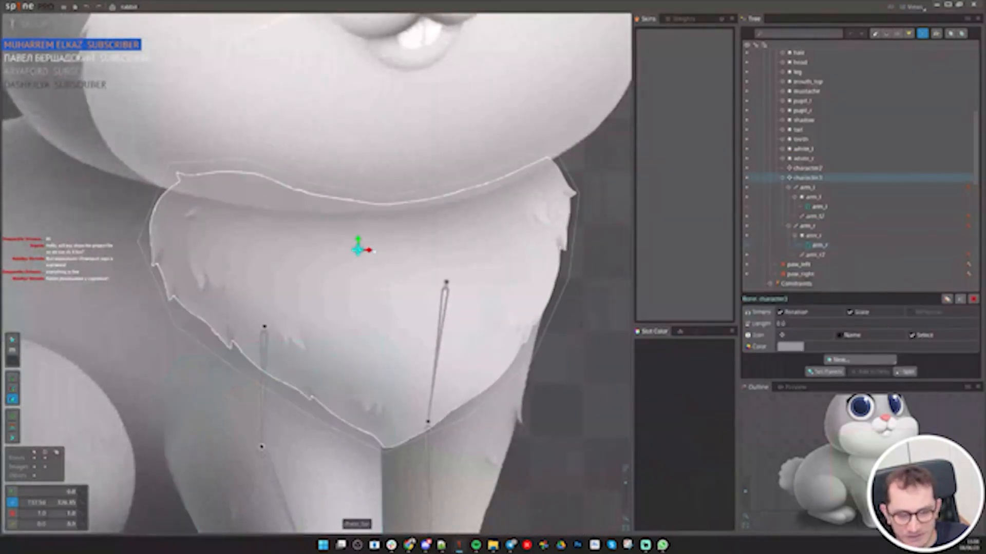
key(ctrl)
key(ctrl)
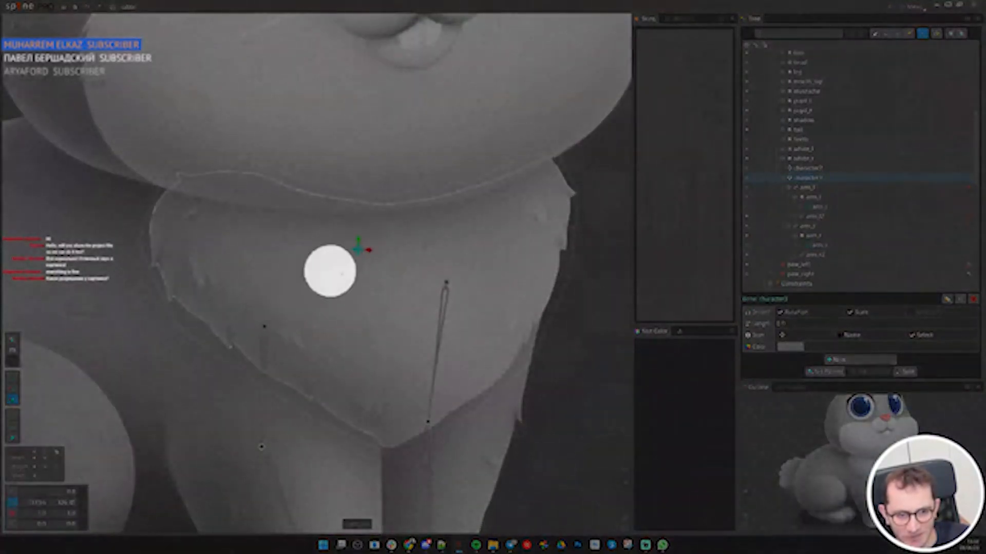
scroll(352, 286, down, 3)
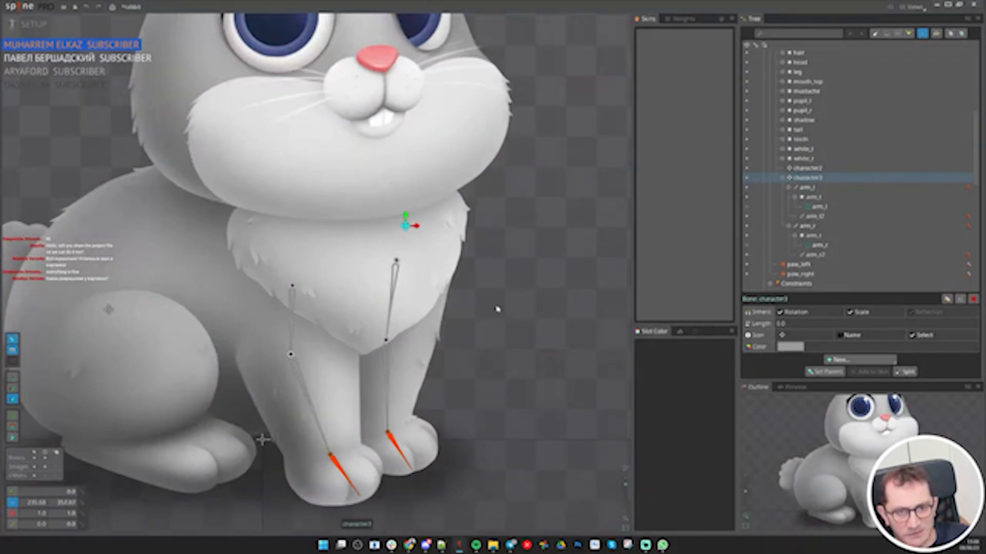
key(c)
mouse_move(511, 352)
mouse_down()
mouse_move(527, 305)
mouse_move(521, 357)
mouse_up()
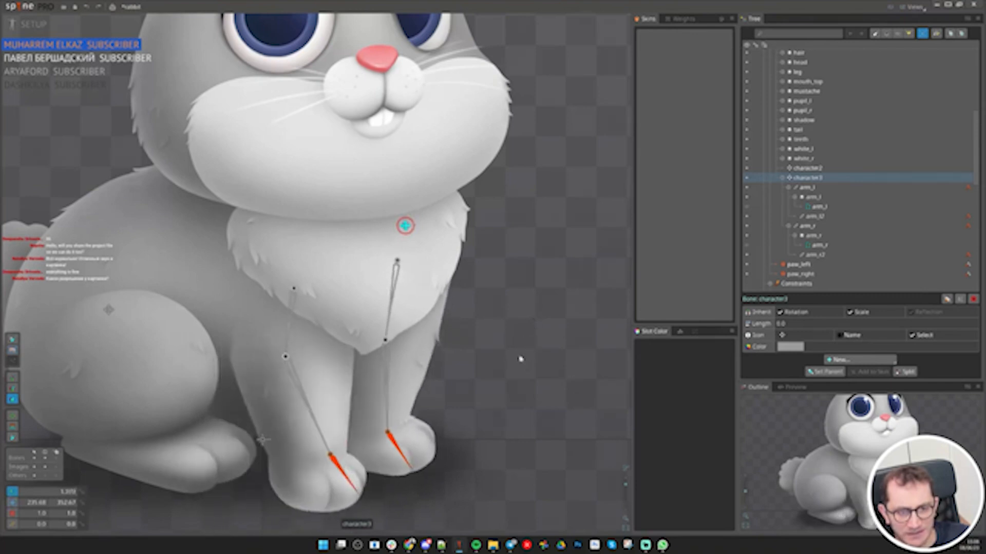
mouse_move(555, 315)
mouse_down()
mouse_move(562, 331)
mouse_move(569, 287)
mouse_move(518, 304)
mouse_move(563, 258)
mouse_move(546, 364)
mouse_up()
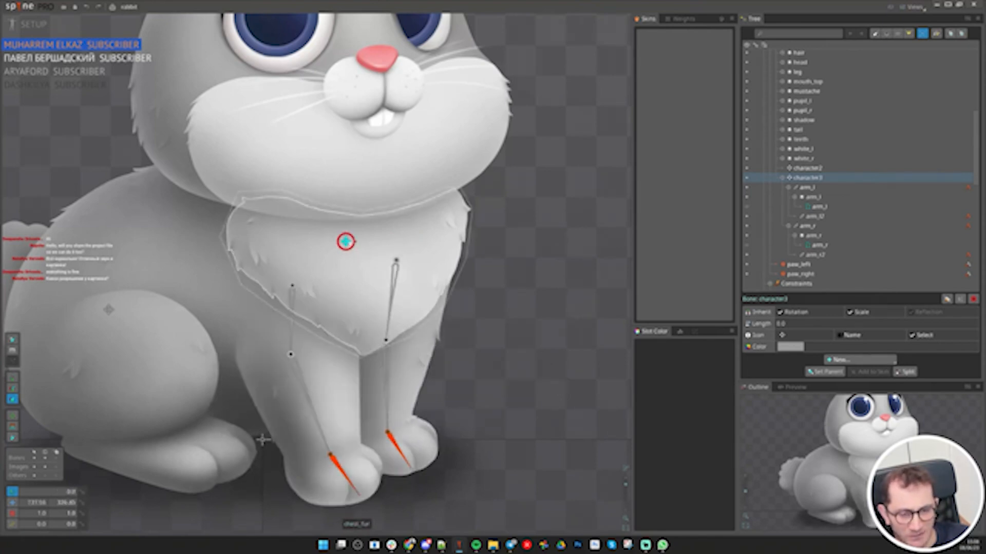
drag(559, 308, 557, 242)
key(ctrl+z)
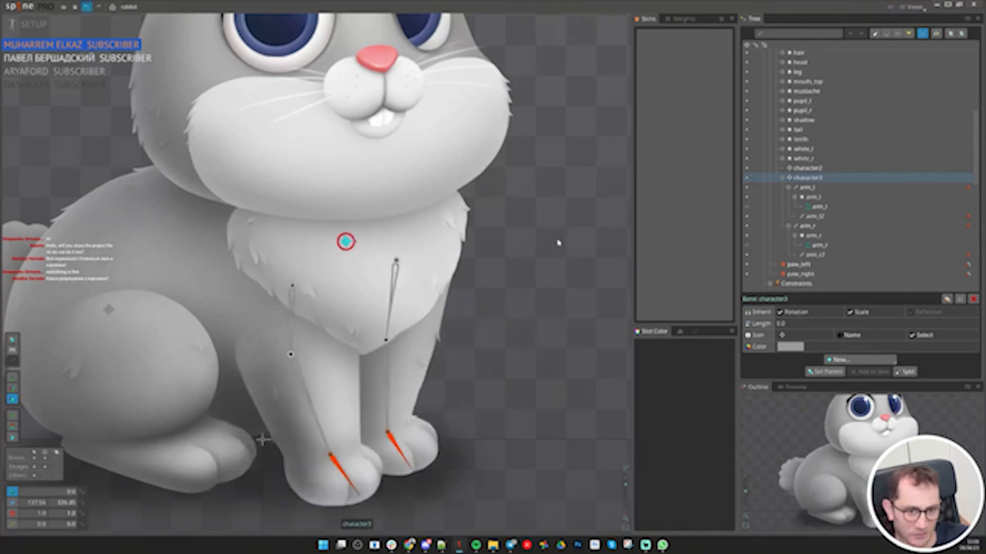
Save the rabbit project
scroll(482, 297, down, 3)
key(ctrl+s)
scroll(269, 277, up, 1)
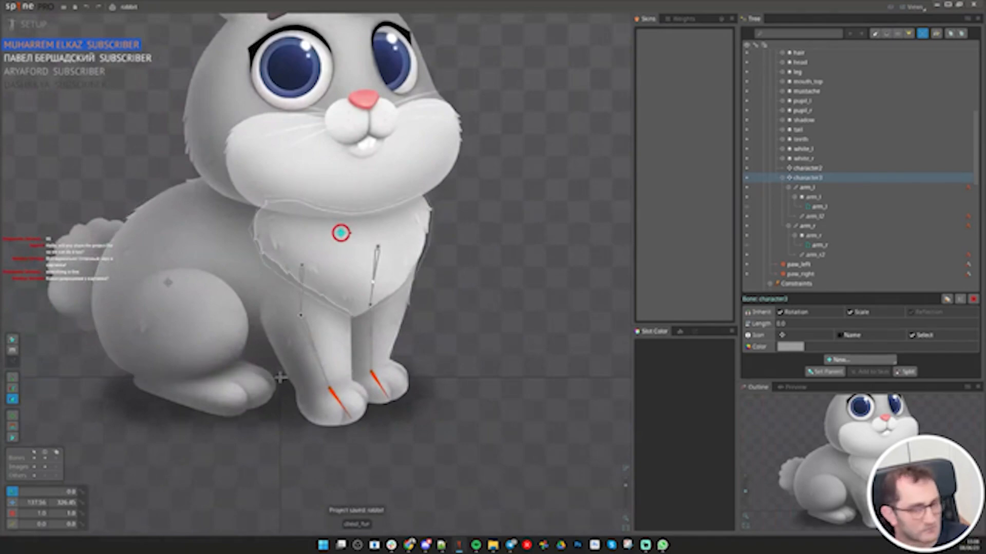
Bind the arm_r mesh to the arm_r, arm_r2 and paw_right bones
scroll(280, 379, up, 2)
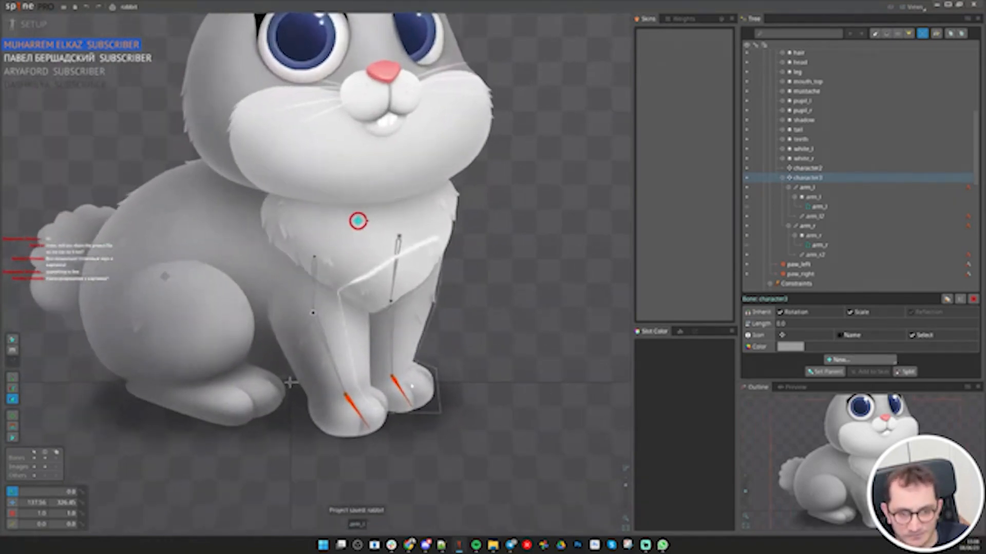
click(396, 326)
click(332, 347)
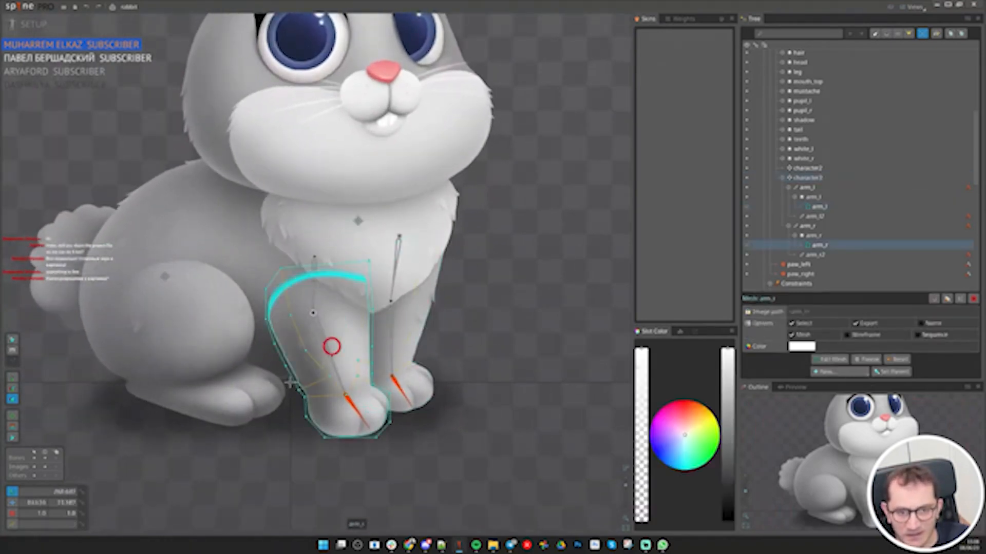
key(g)
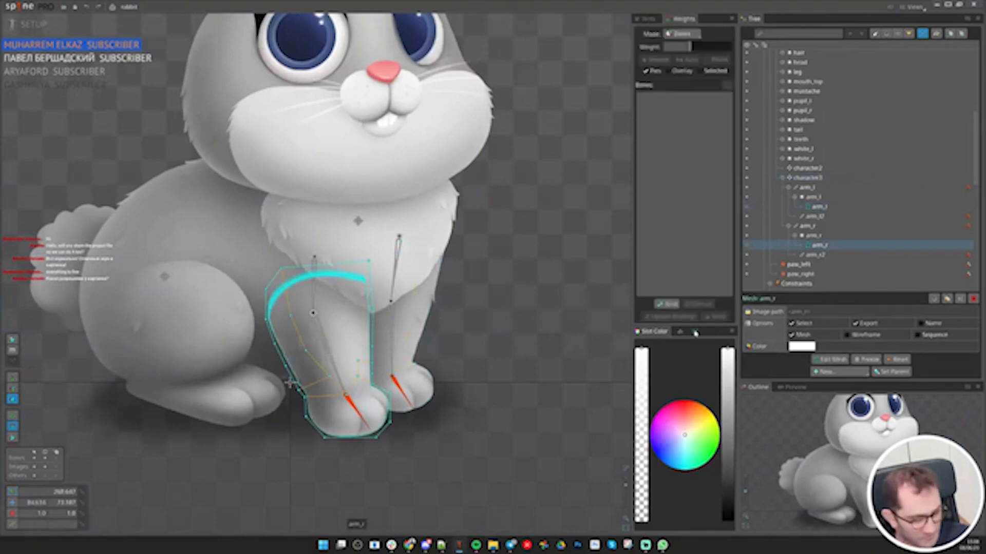
click(666, 306)
click(314, 285)
click(329, 354)
click(356, 411)
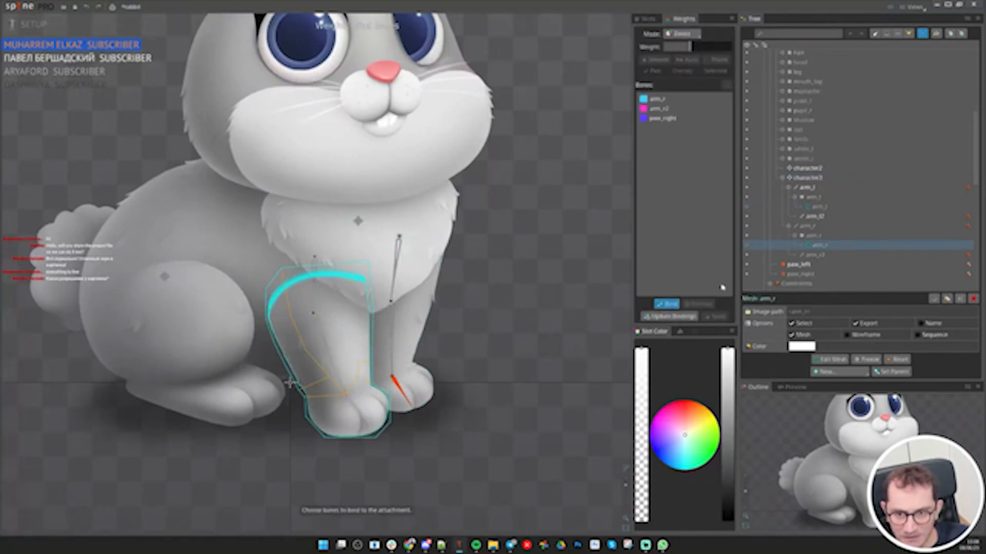
click(663, 305)
scroll(303, 326, up, 1)
drag(450, 372, 373, 332)
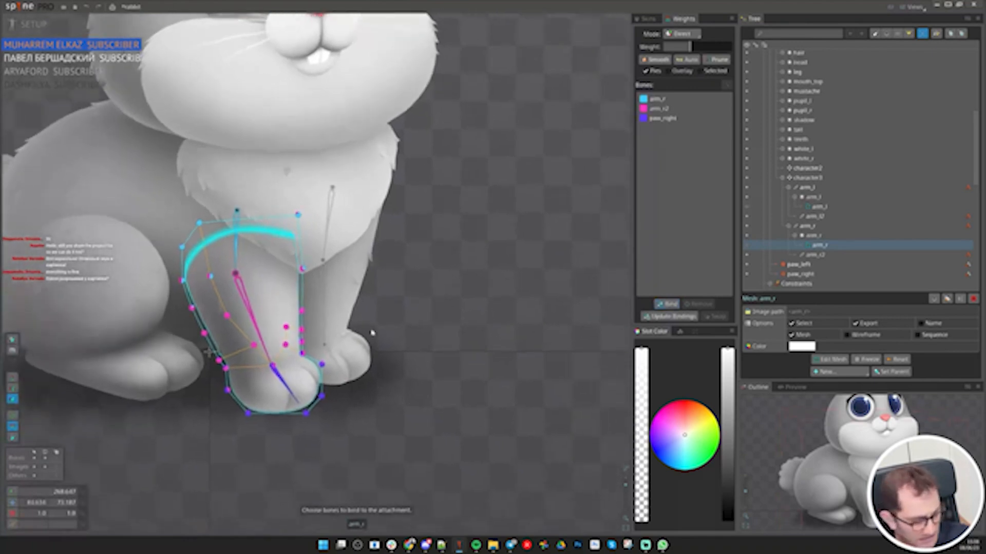
Select all vertices of the arm_r mesh and examine how their weights are distributed over the three bones
drag(150, 171, 431, 515)
scroll(254, 324, up, 3)
scroll(318, 323, down, 2)
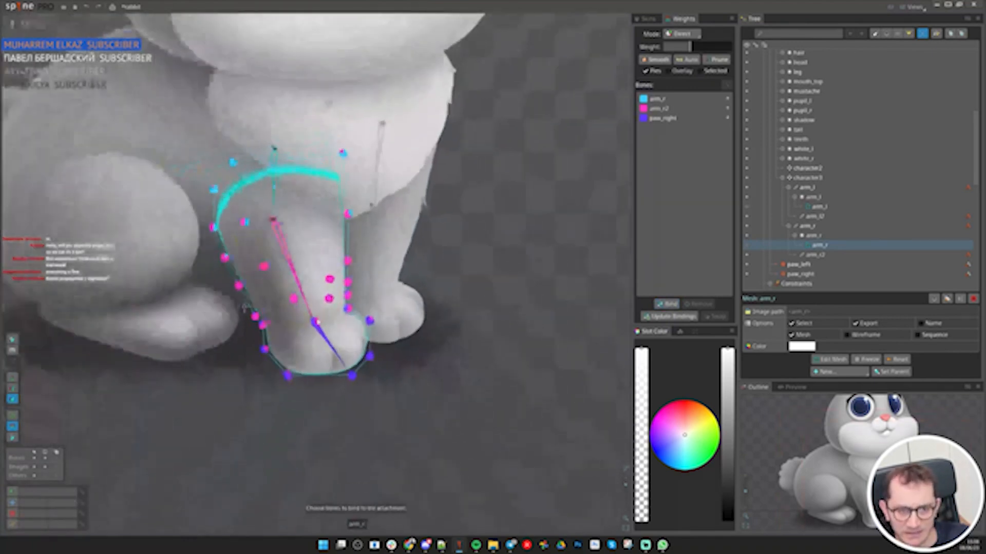
scroll(411, 236, down, 1)
drag(293, 247, 287, 313)
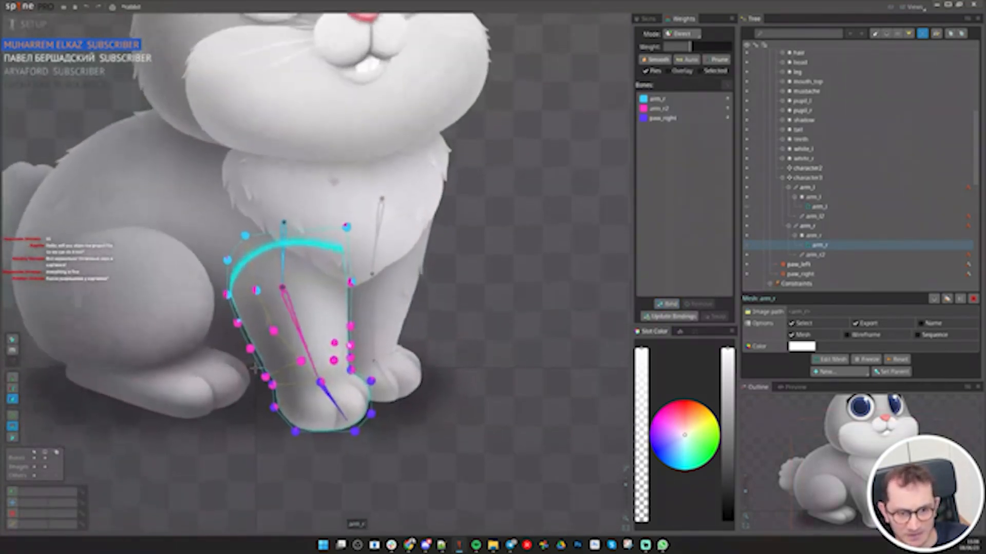
Bind the arm_l mesh to the arm_l, arm_l2 and paw_left bones and save the project
click(393, 229)
click(666, 305)
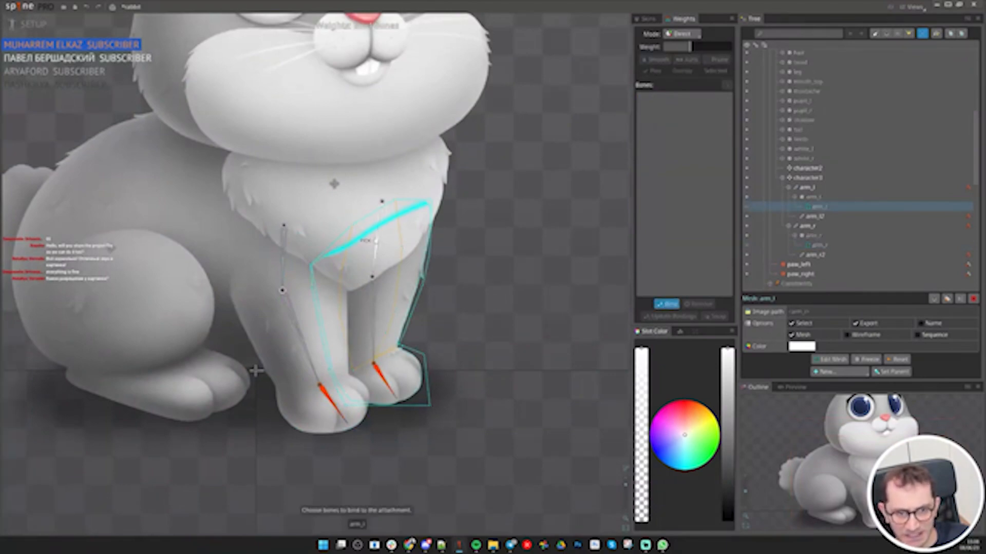
click(377, 240)
click(377, 310)
click(379, 374)
click(666, 304)
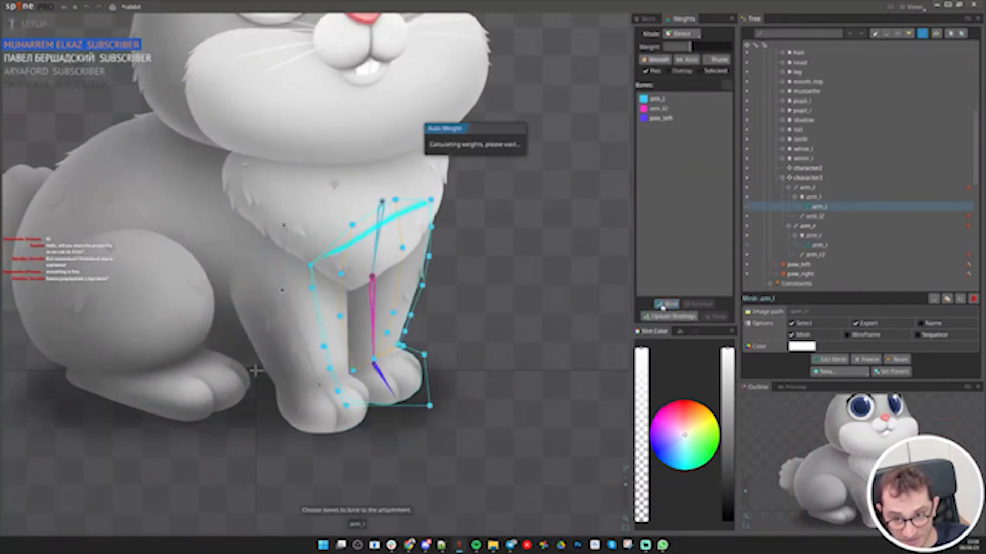
scroll(386, 383, down, 1)
key(Escape)
key(ctrl+s)
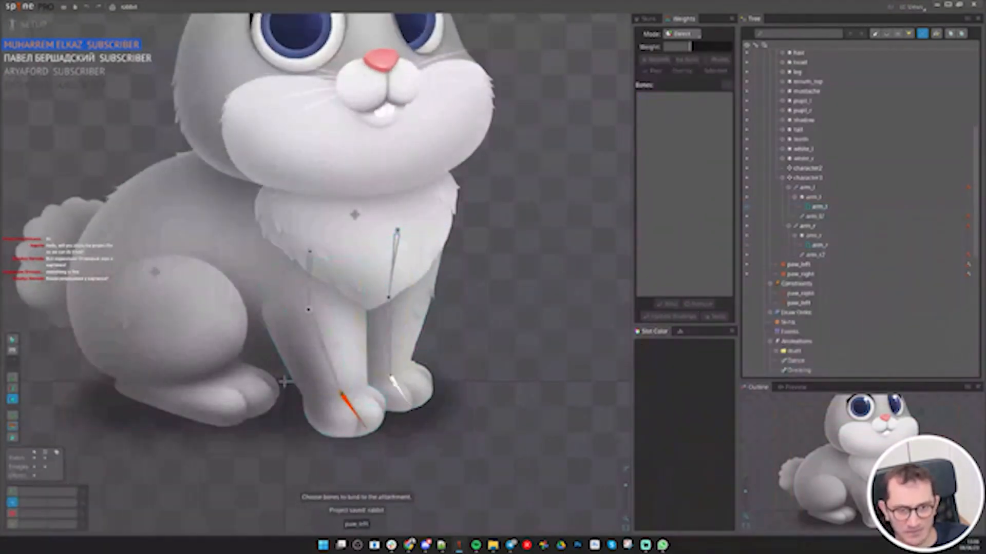
Select the paw_left target bone and open the properties of the paw_left IK constraint
key(space)
key(space)
click(397, 385)
scroll(284, 380, down, 3)
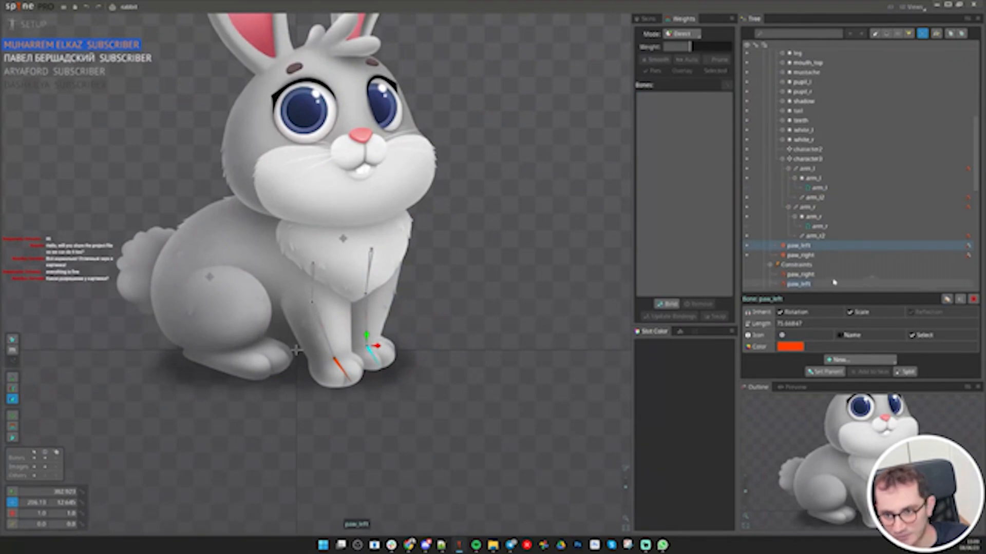
click(798, 284)
scroll(821, 267, down, 1)
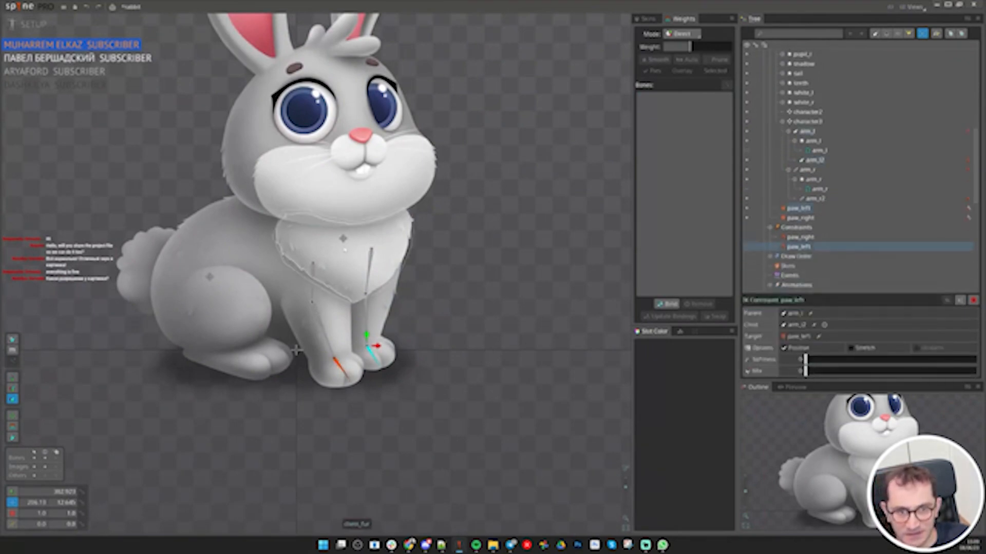
Test the arm bindings by moving the character3 bone up and away from the chest, undo the move and save the project
click(343, 239)
drag(524, 336, 628, 231)
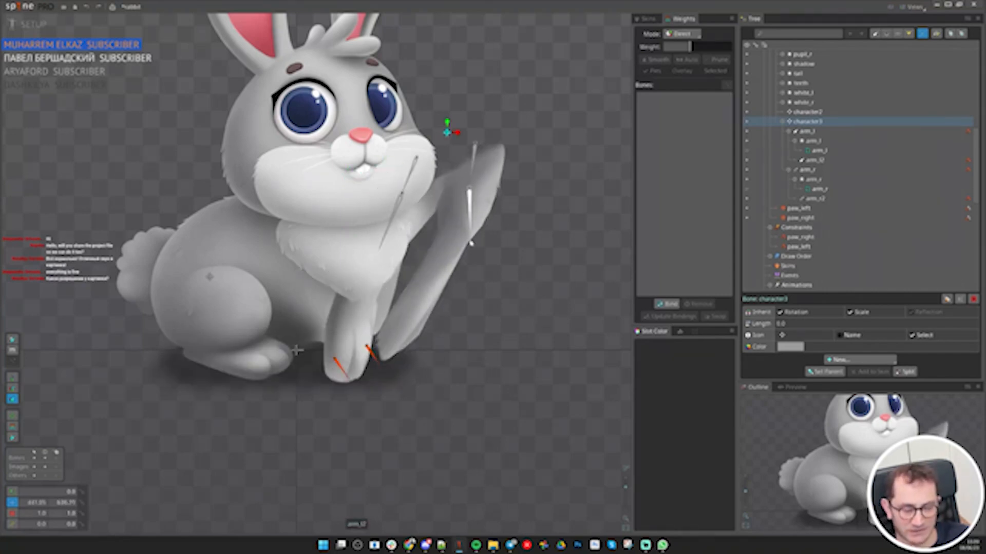
key(ctrl+z)
key(ctrl+s)
Examine the placement of the arm_r2, paw_left and arm_l2 bones in both arms and save the project
scroll(361, 318, up, 2)
click(310, 278)
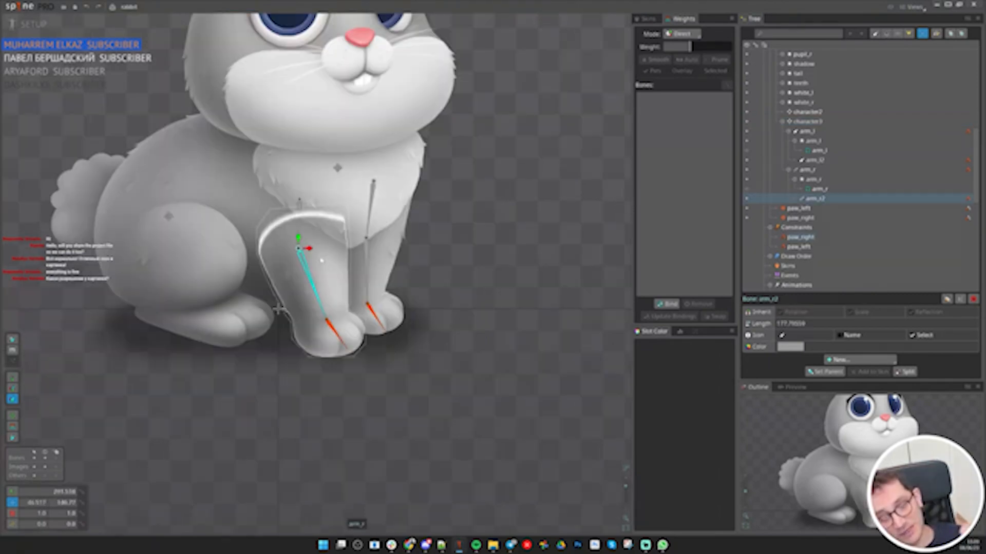
scroll(277, 309, down, 6)
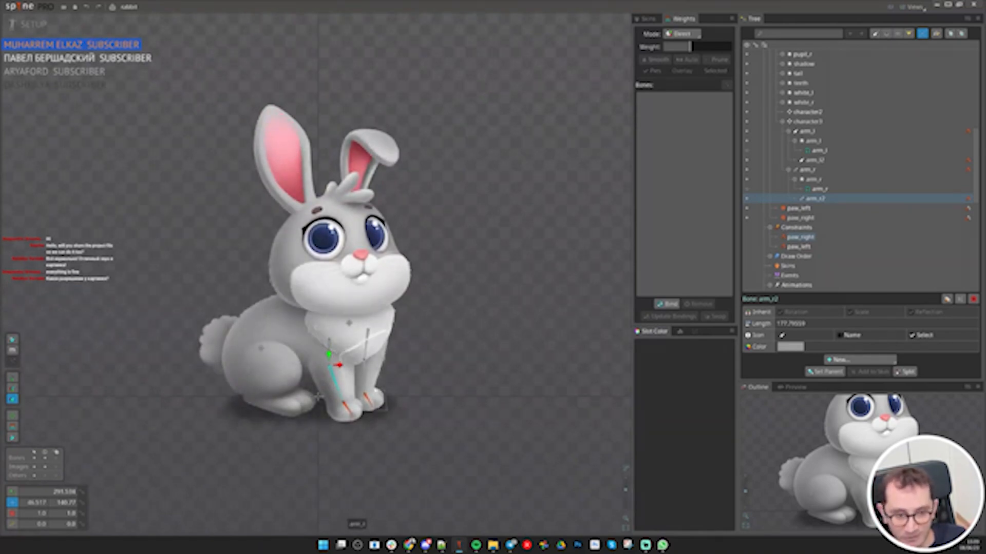
scroll(313, 398, up, 2)
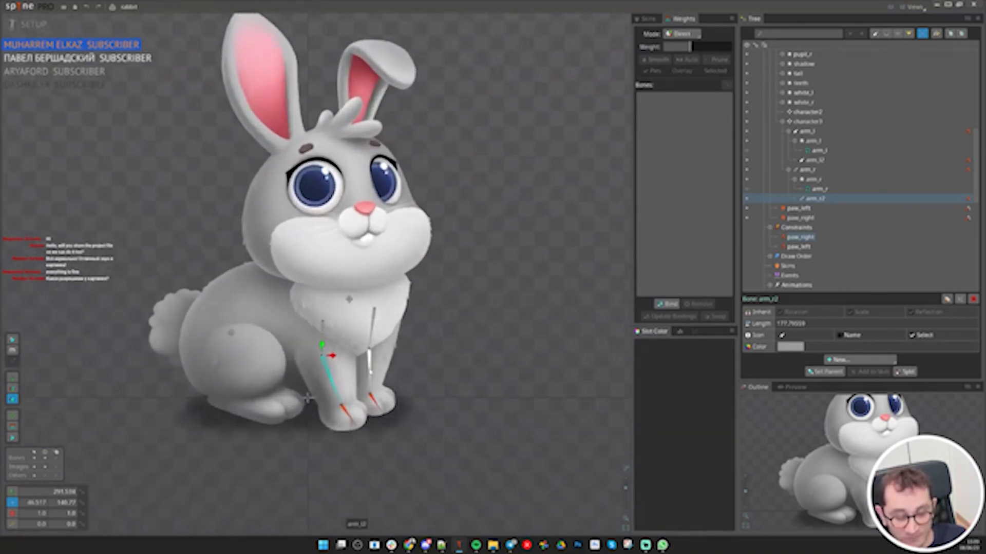
scroll(370, 385, up, 3)
click(376, 407)
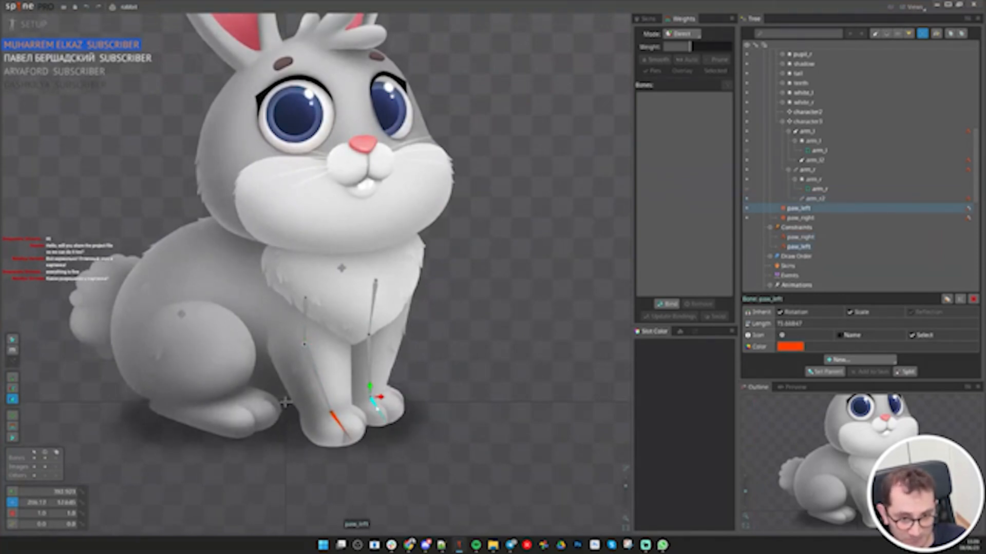
scroll(373, 398, up, 3)
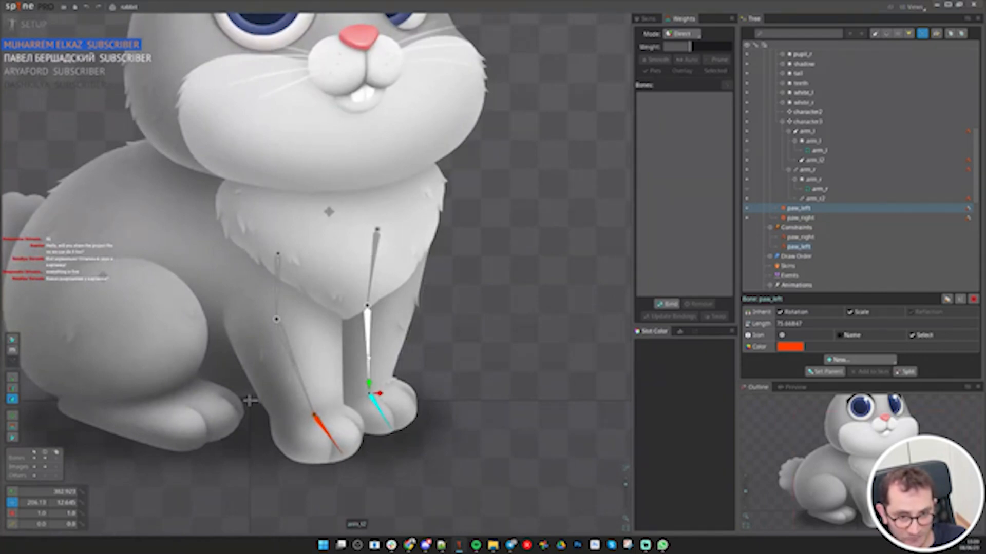
click(368, 357)
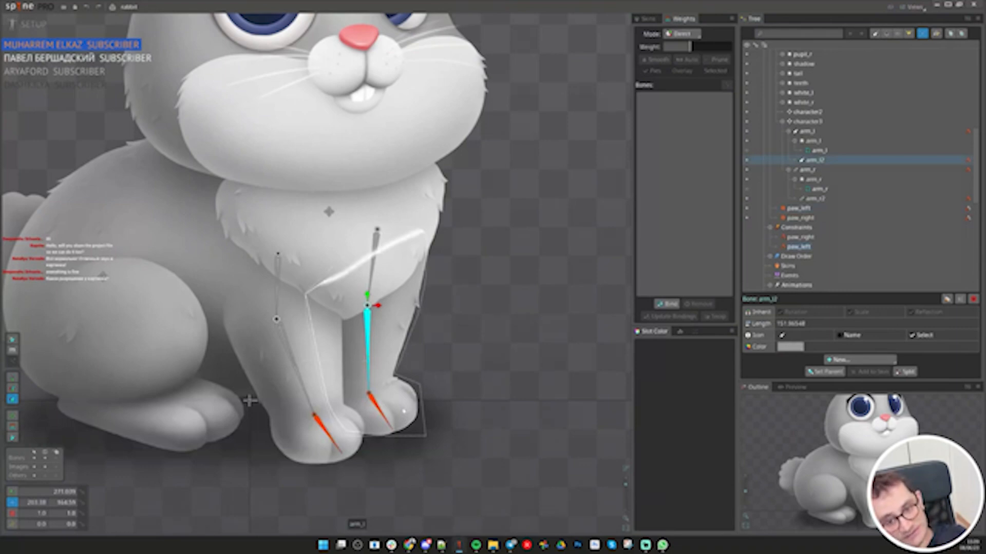
scroll(250, 400, down, 4)
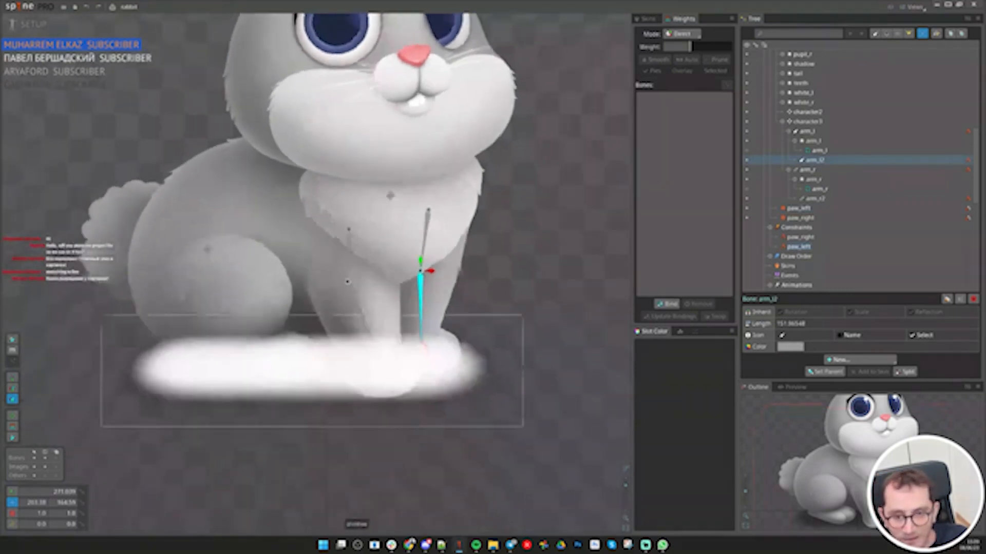
key(ctrl+s)
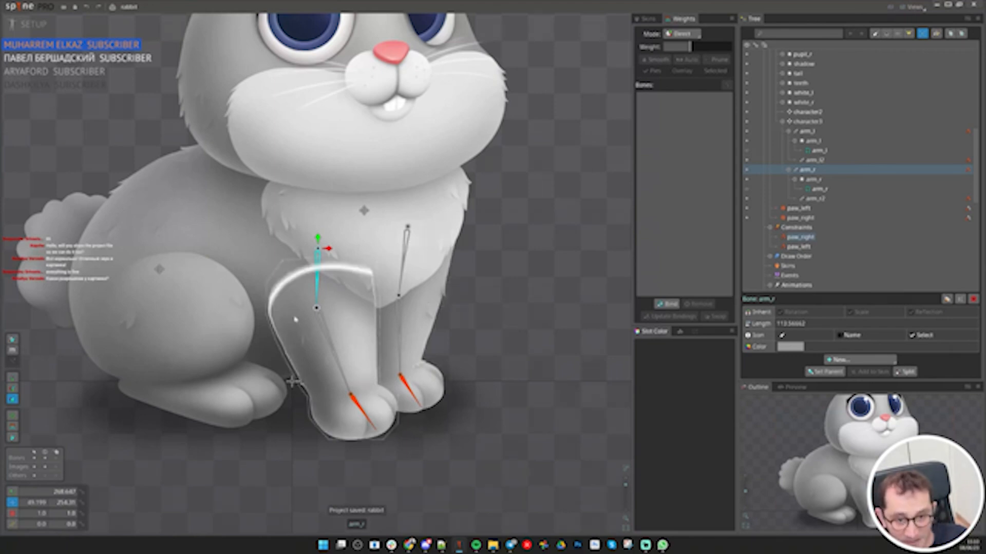
Test the arm_r bone by adjusting it, undo the change and save the project
scroll(325, 325, up, 2)
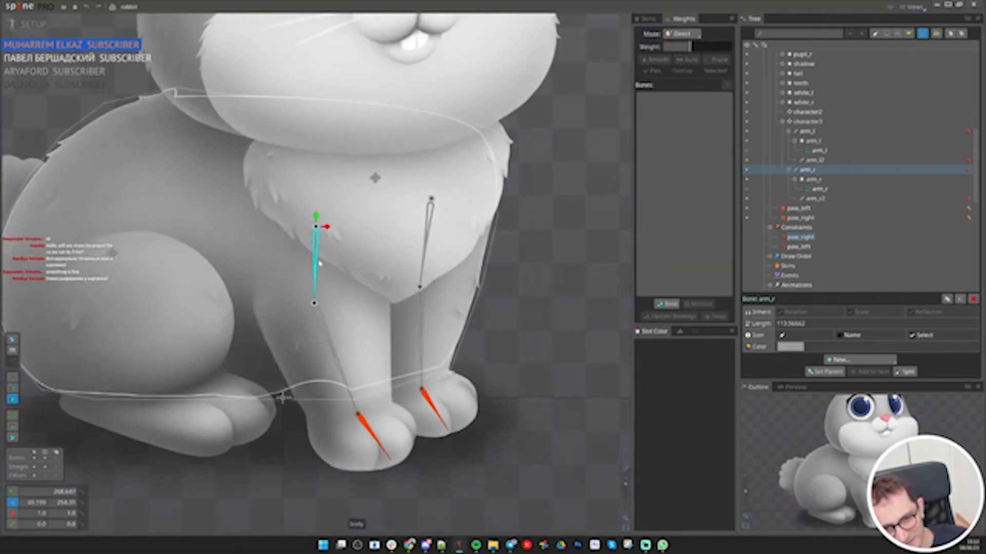
drag(550, 292, 543, 343)
key(ctrl+z)
key(ctrl+s)
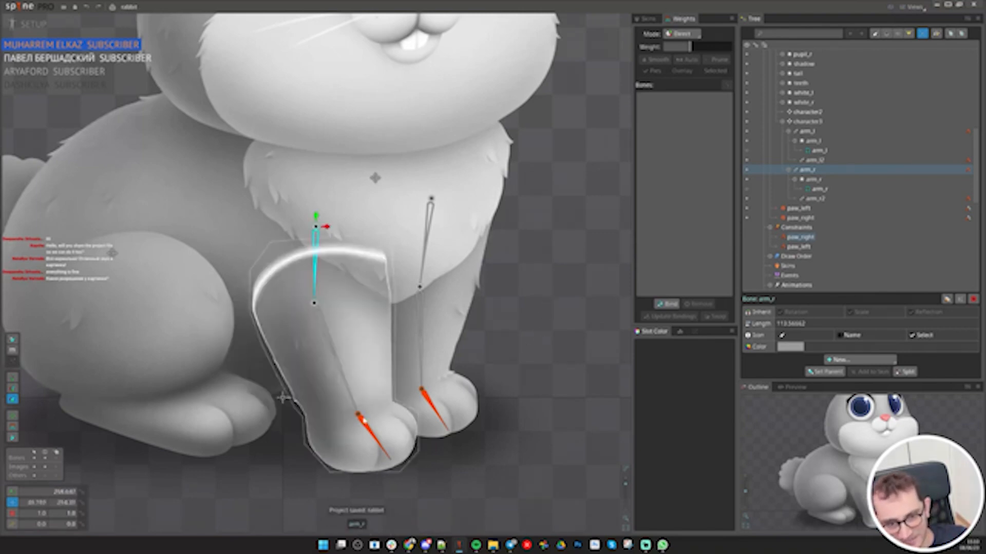
Test the front arm's bending by moving the paw_right target bone, undo the test changes and save the project
click(364, 419)
drag(569, 386, 552, 220)
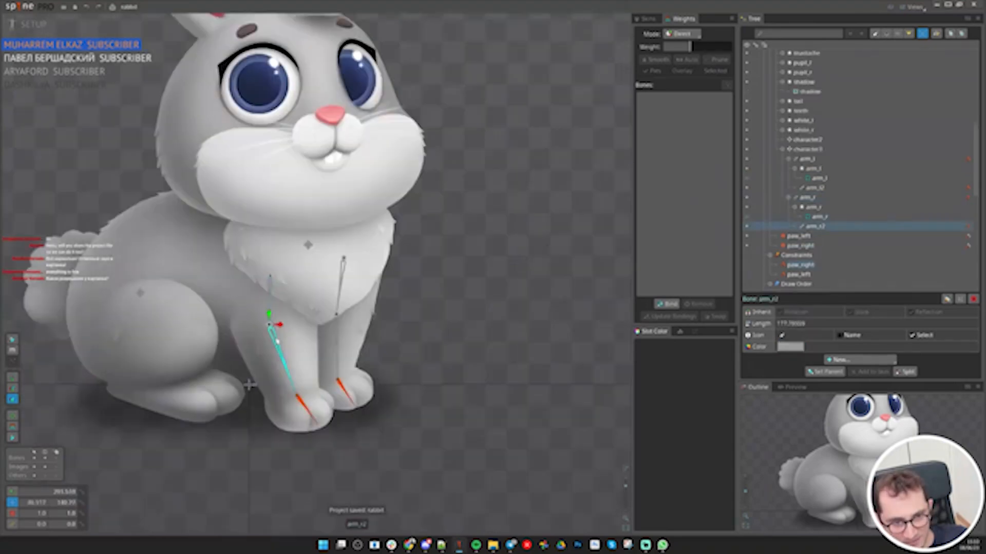
scroll(277, 338, up, 1)
scroll(275, 278, up, 1)
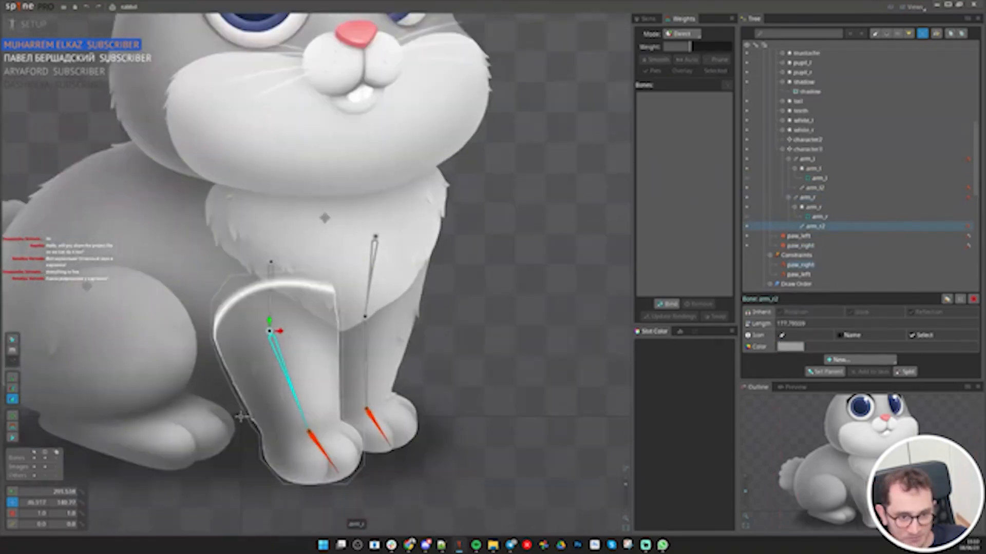
key(ctrl+z)
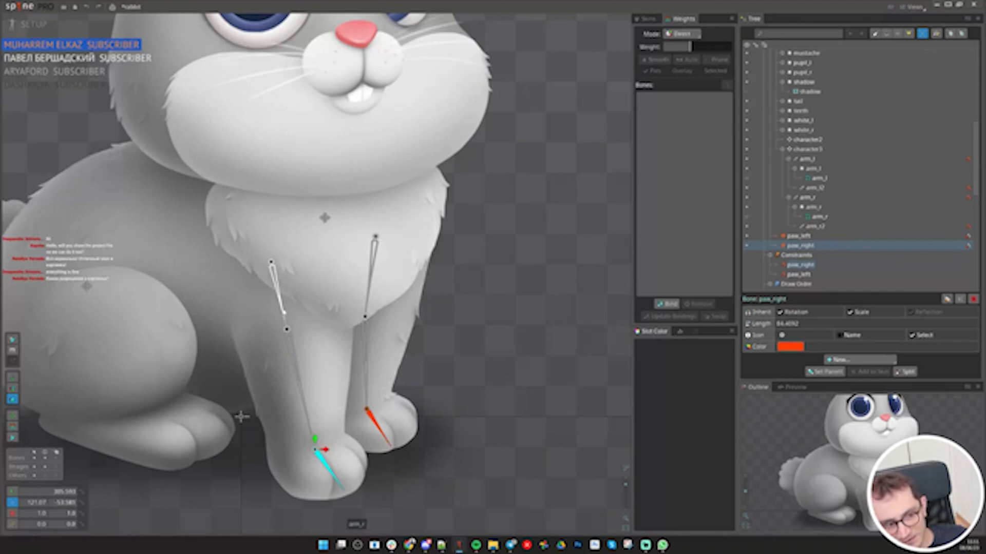
key(ctrl+z)
key(ctrl+s)
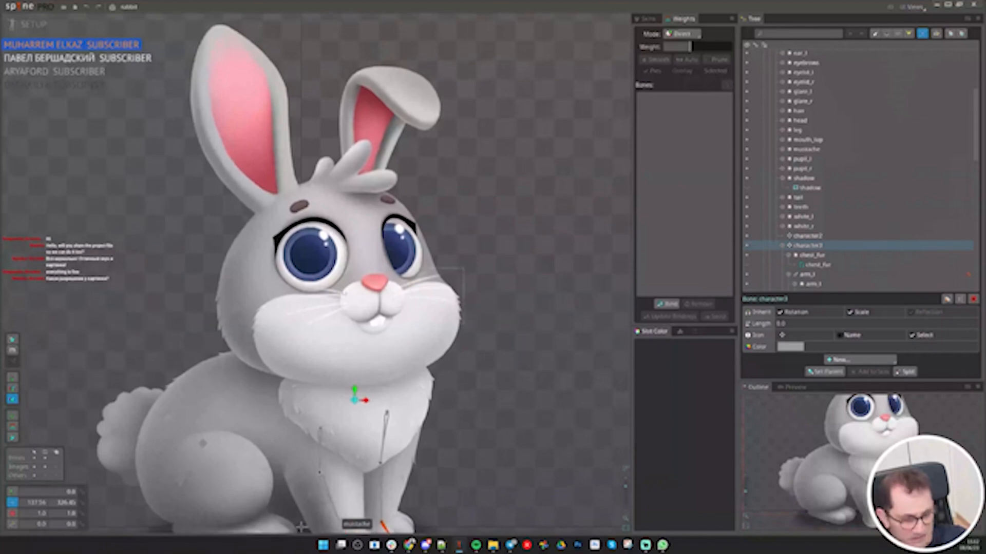
Draw a head bone about 413 units long from the cheek up to the forehead, as a child of character3
key(n)
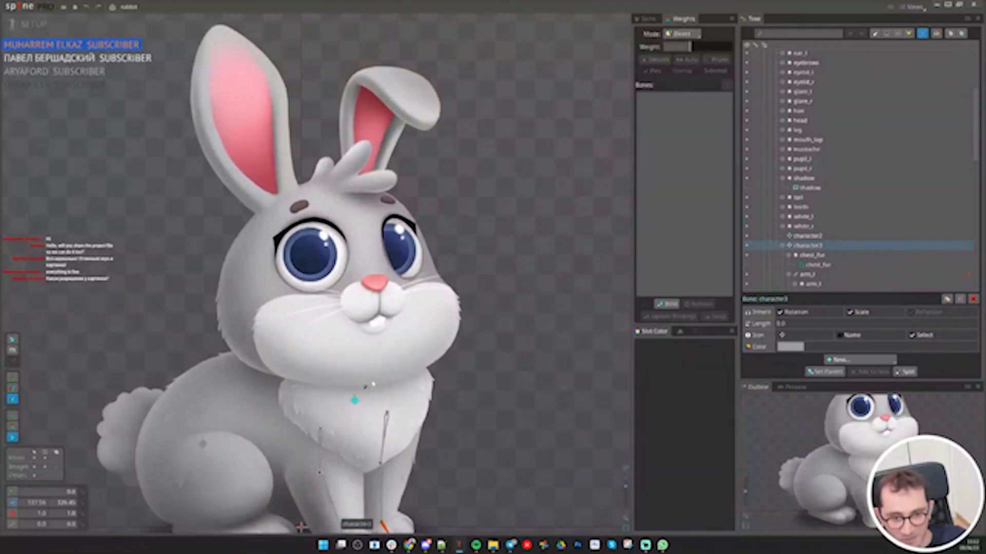
drag(300, 526, 251, 506)
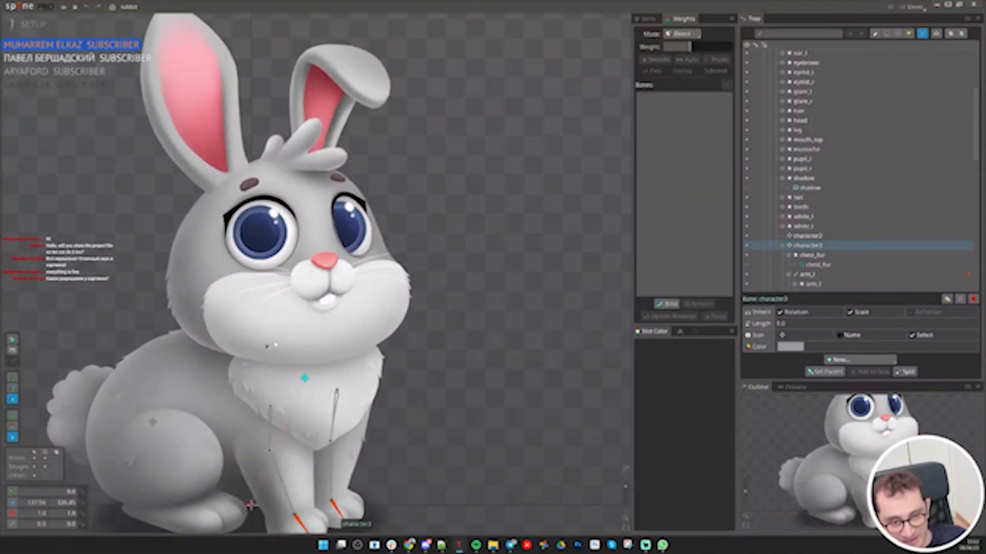
drag(276, 322, 298, 167)
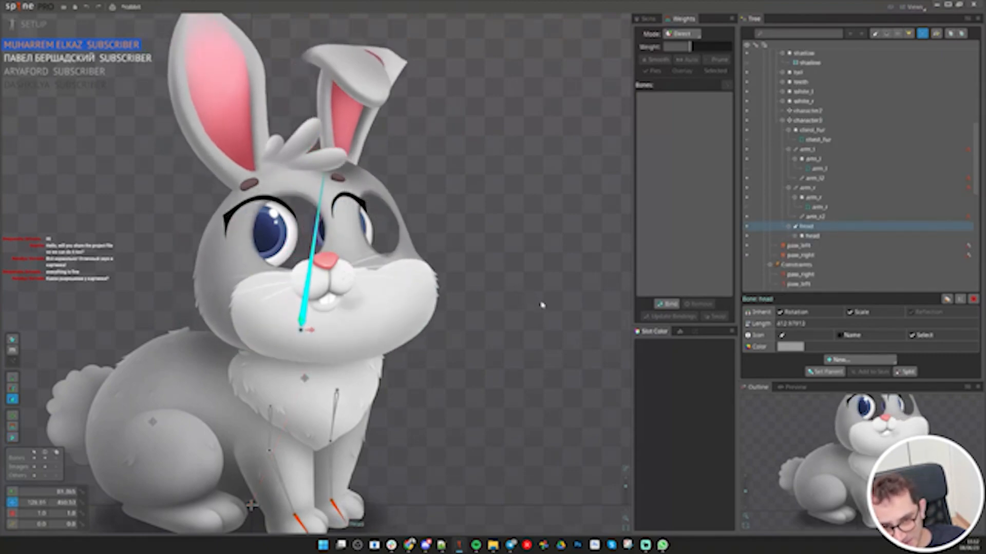
Test the head bone by moving it with the attached head image and undo the test moves
drag(517, 300, 484, 295)
key(ctrl+z)
key(ctrl+z)
drag(431, 249, 437, 280)
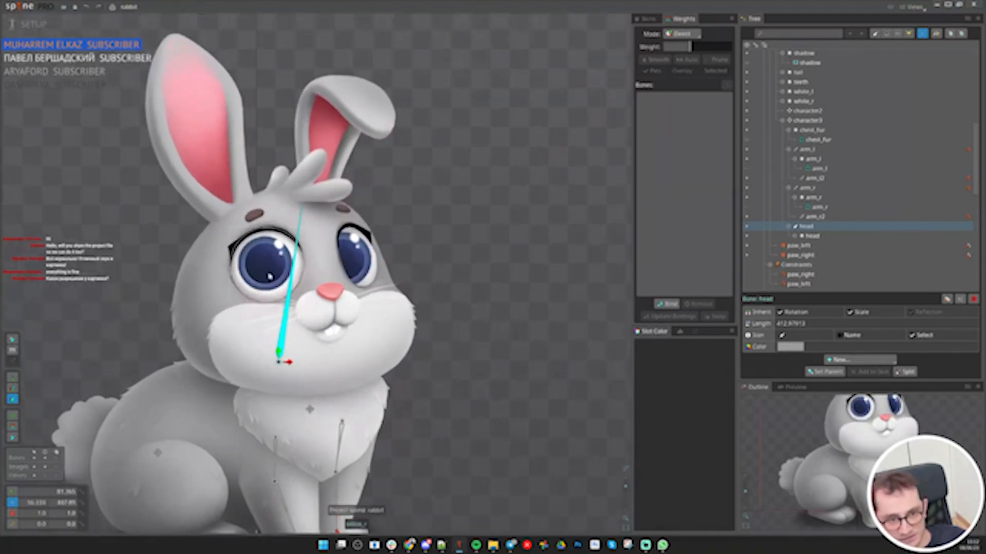
Pick the white_r eye image to locate it in the tree and select the head bone
click(267, 273)
key(space)
click(282, 335)
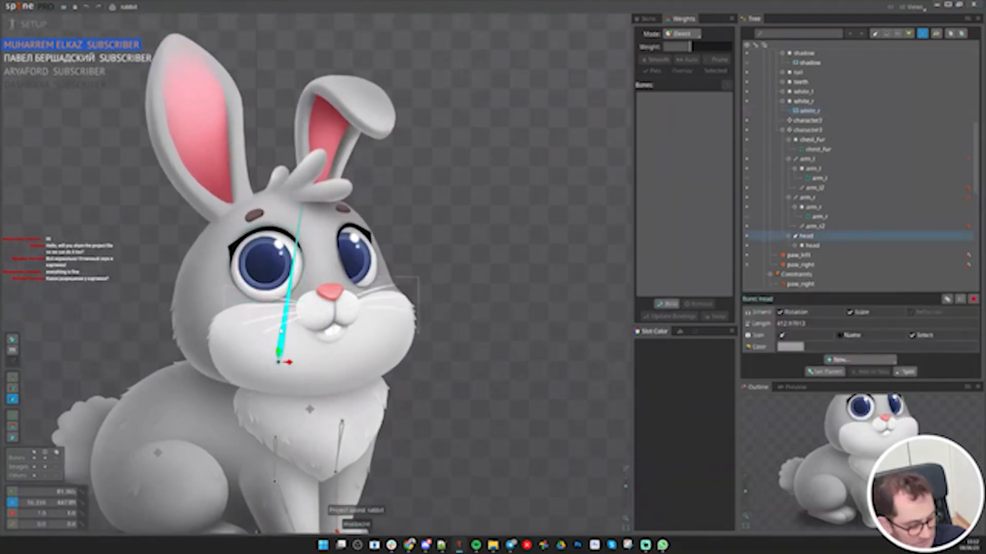
Add a child bone at the upper tip of the head bone, give it a different icon and save the project
scroll(265, 262, up, 2)
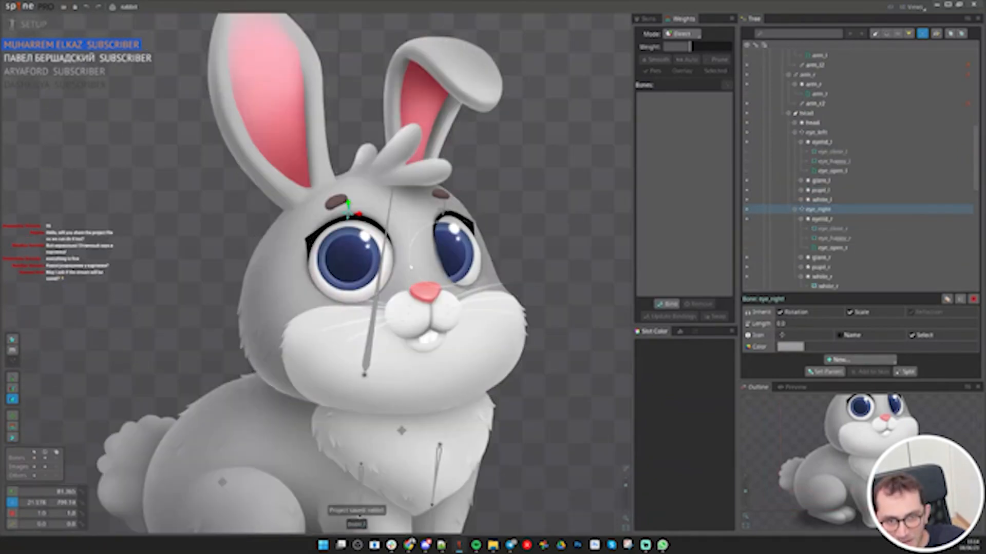
click(382, 269)
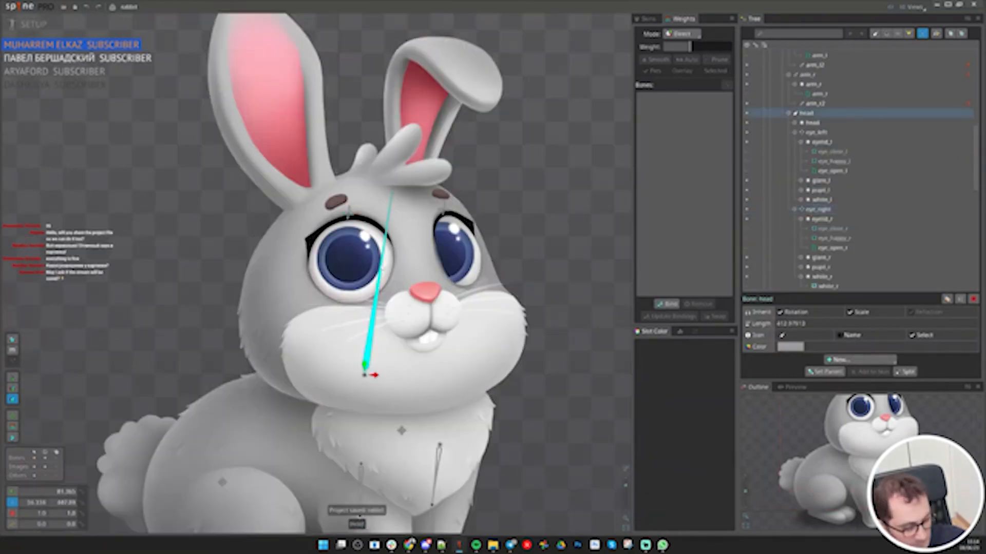
click(400, 204)
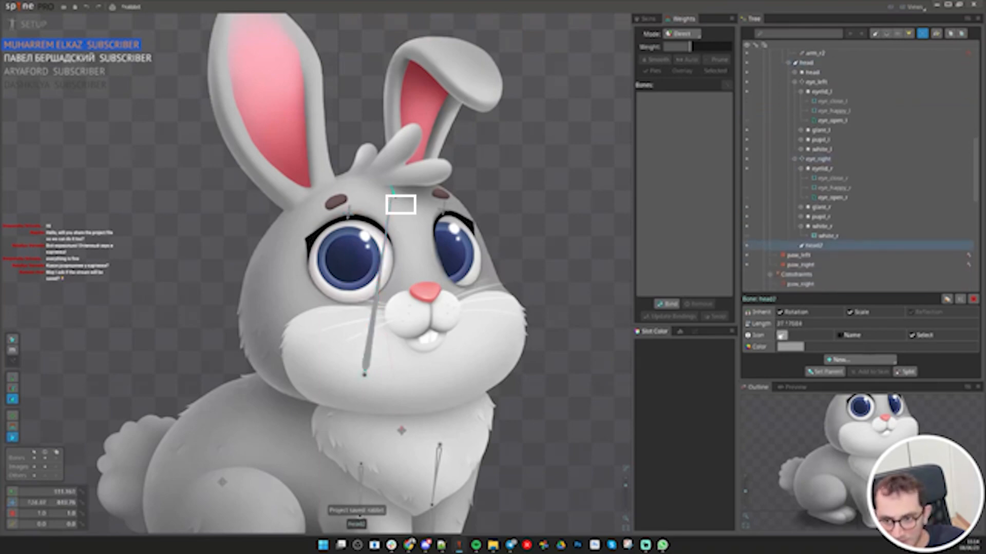
click(782, 336)
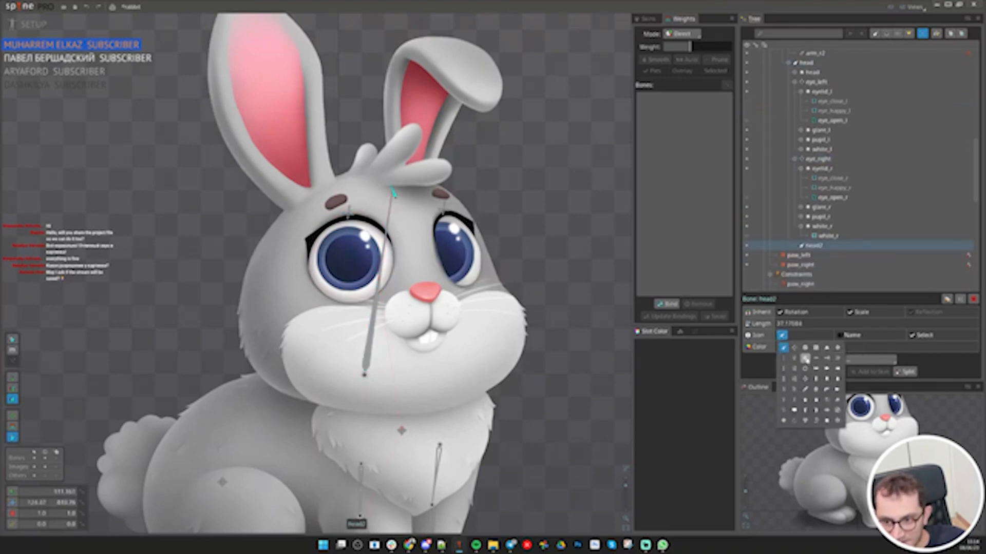
click(837, 361)
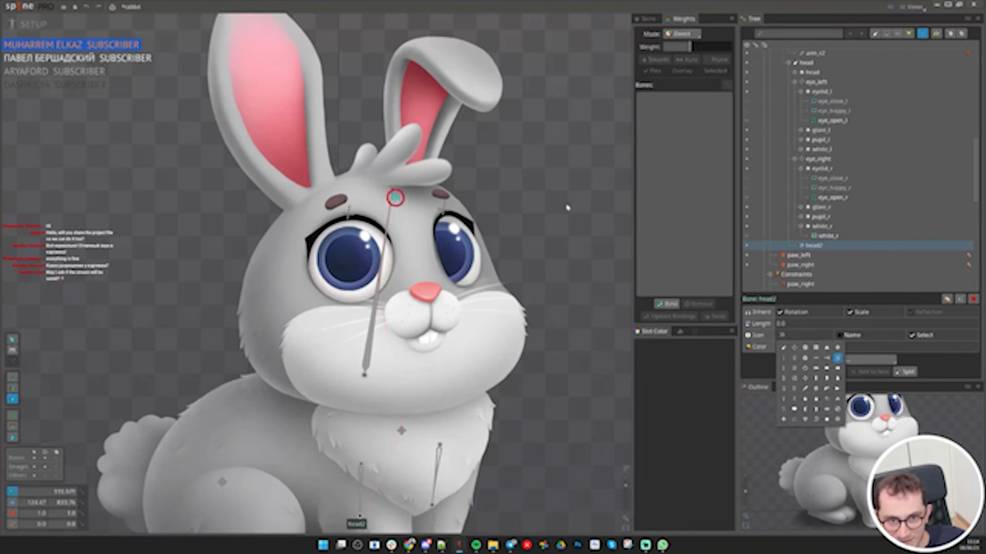
key(ctrl+s)
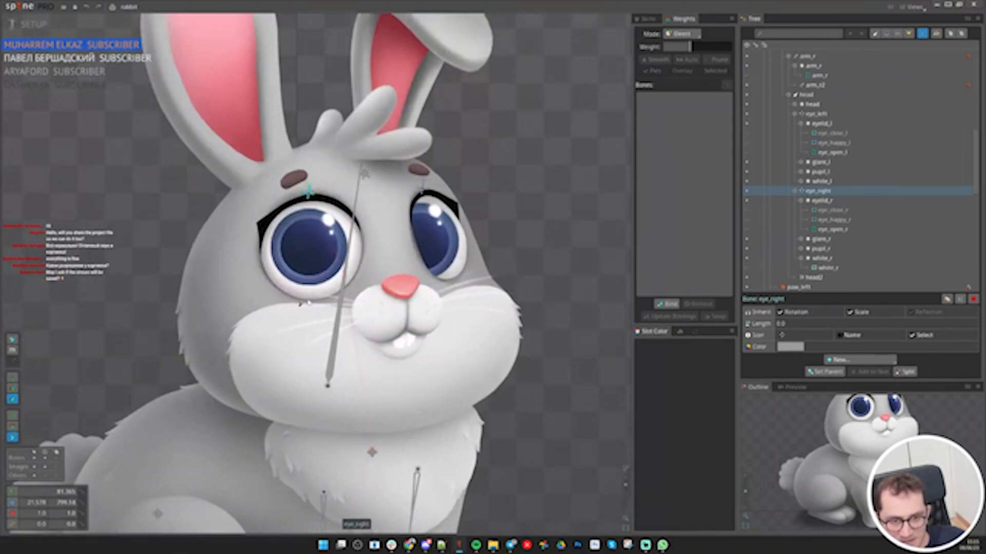
Add a child bone to eye_right and one to eye_left at the lower edge of each eye, and reselect eye_left
click(307, 302)
click(421, 188)
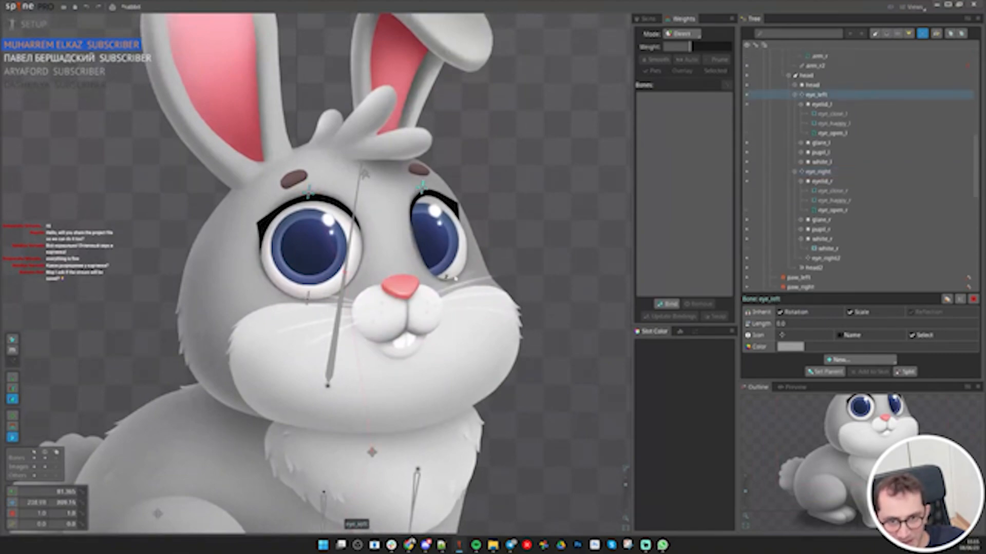
click(452, 281)
click(422, 190)
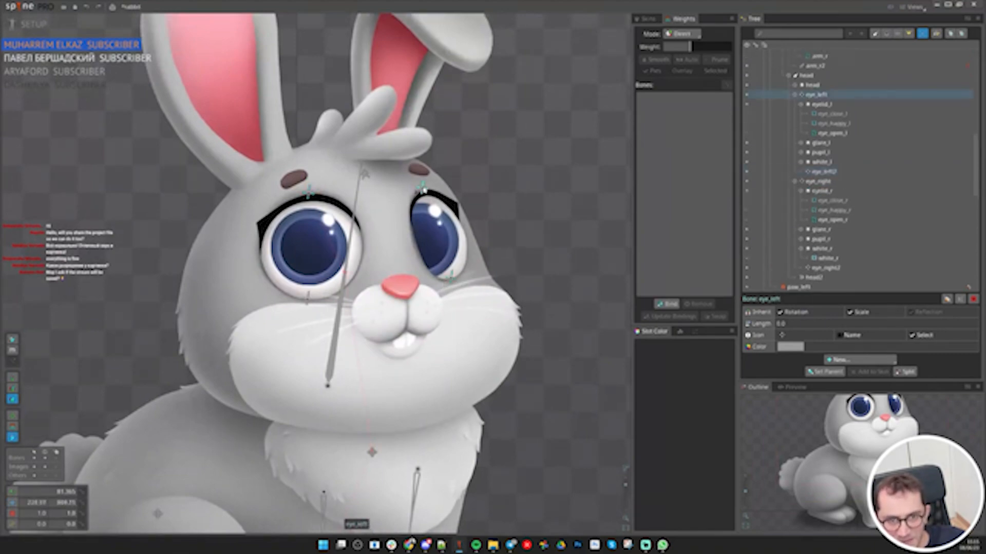
Add a bone at the upper edge of eye_left and another at the upper edge of eye_right, and change their icon
scroll(422, 190, up, 2)
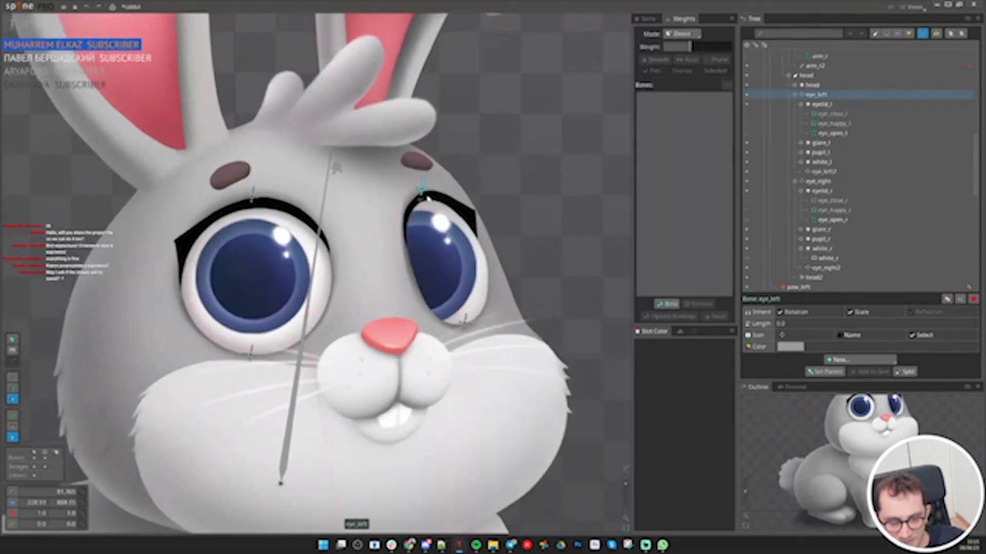
click(428, 198)
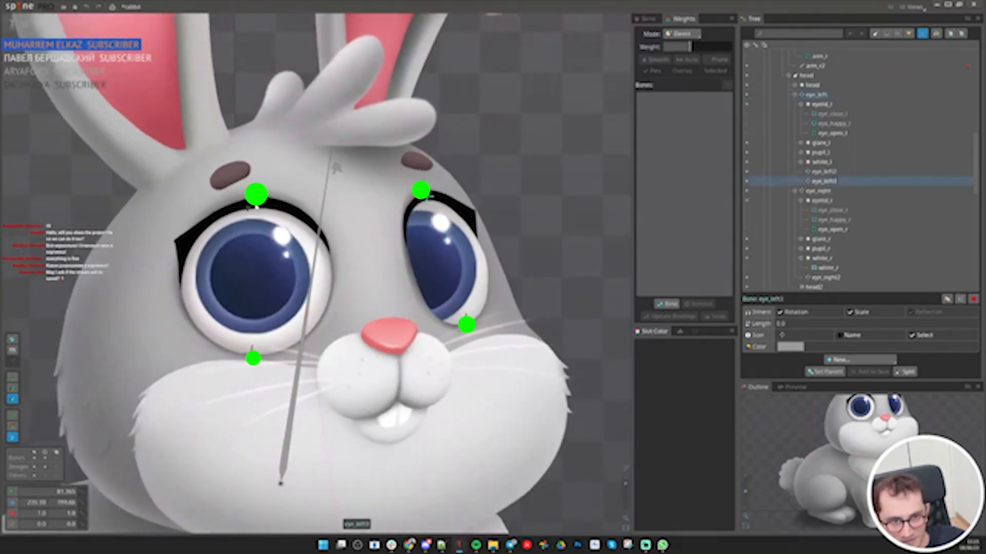
click(256, 208)
key(space)
click(254, 197)
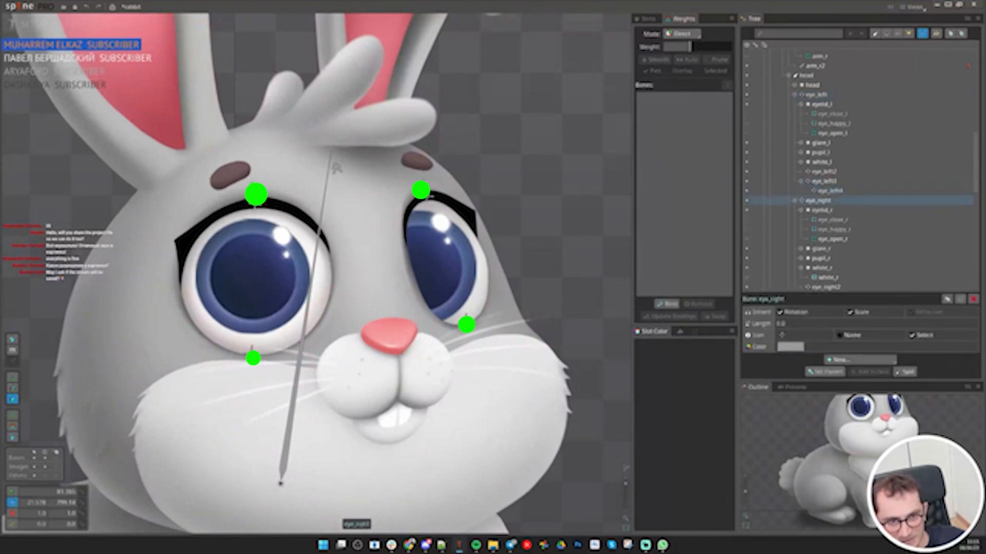
ctrl+click(425, 192)
click(782, 337)
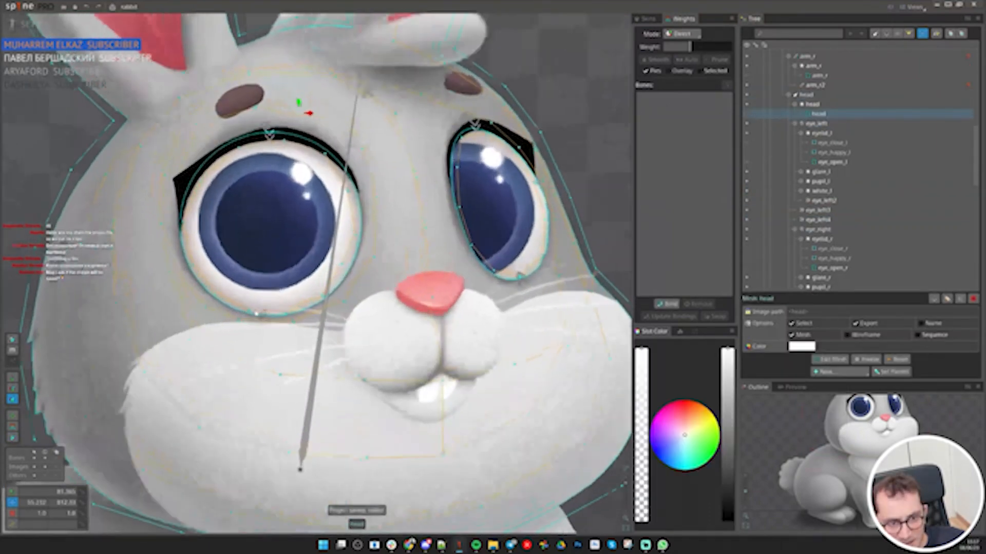
Test the lower eye bones eye_right2 and eye_left2 by moving them up into the eyes, undo the moves and save
scroll(265, 317, up, 1)
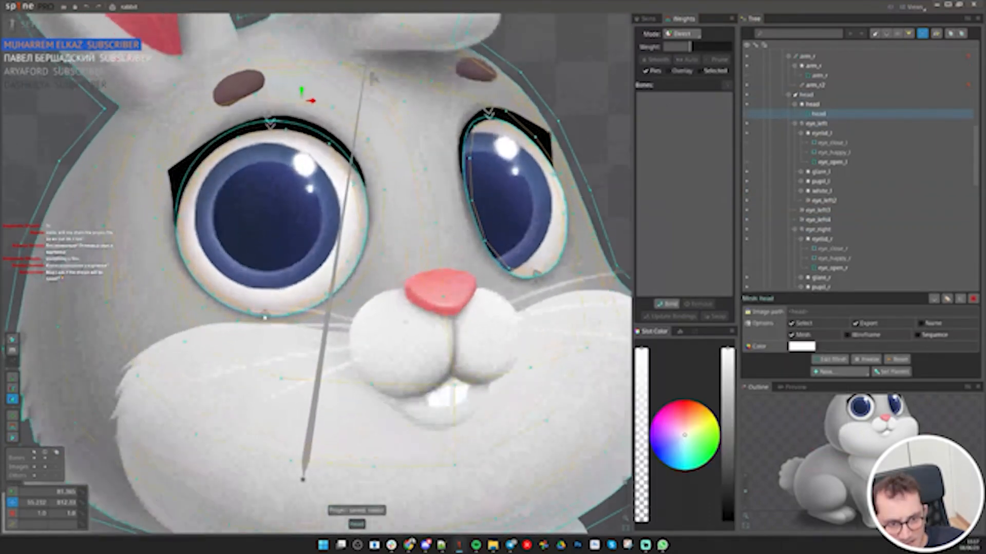
click(265, 315)
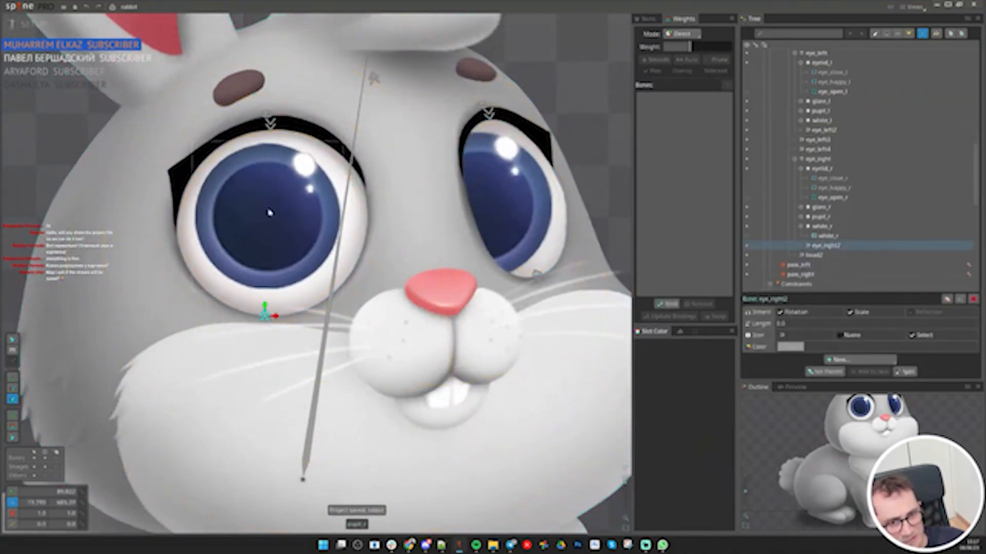
scroll(265, 314, down, 3)
drag(589, 241, 577, 221)
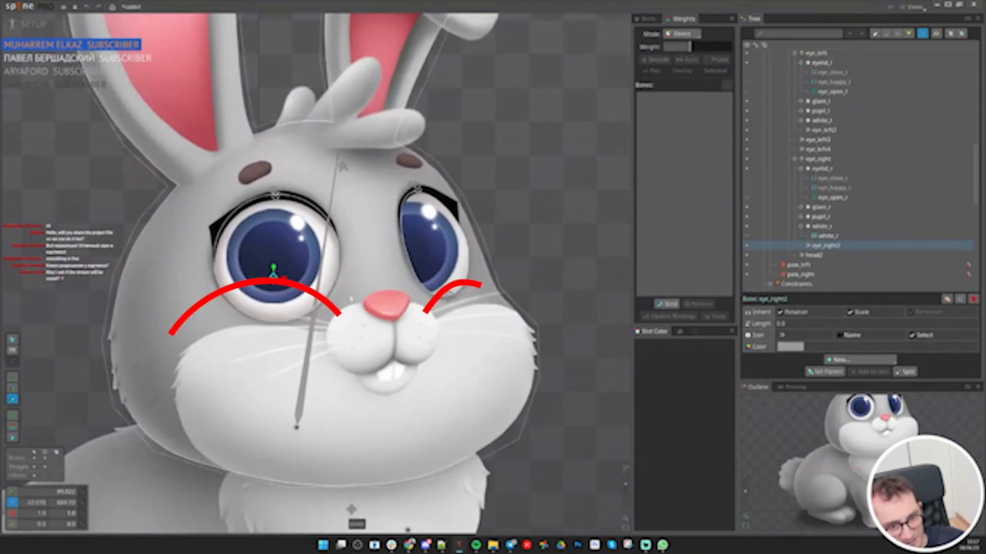
key(ctrl+z)
click(446, 297)
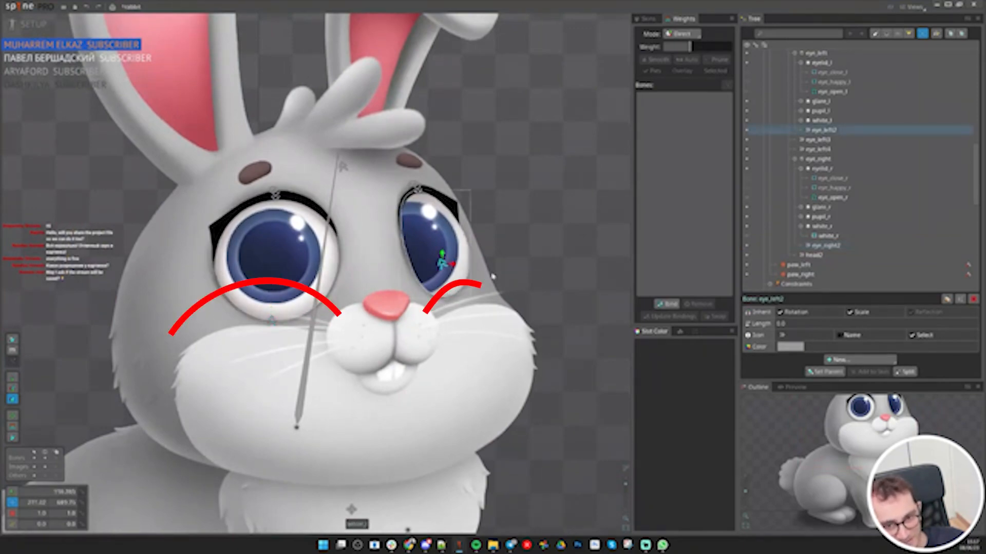
key(ctrl+s)
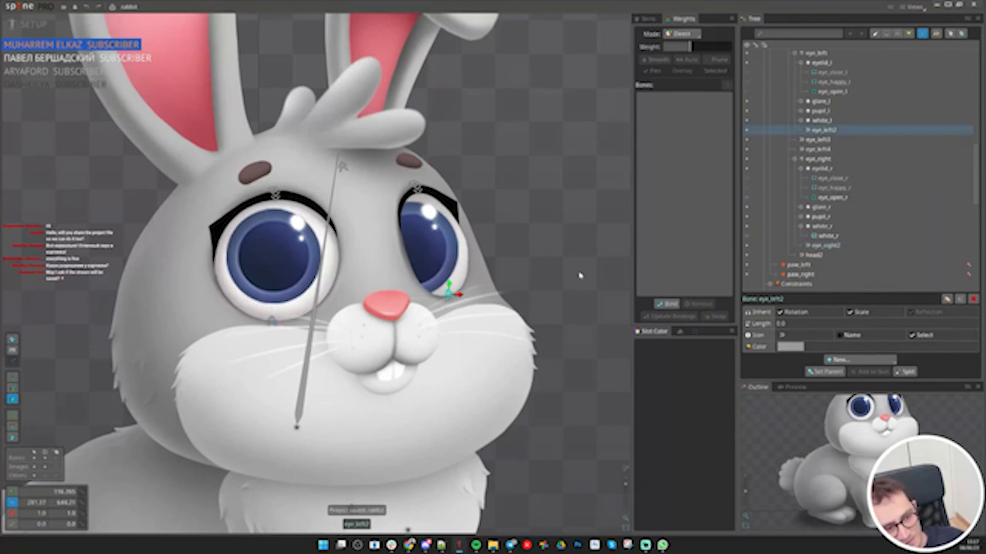
Preview the eye_close_r and eye_happy_r images on eye_right, and undo the visibility changes to restore the open eye
click(273, 198)
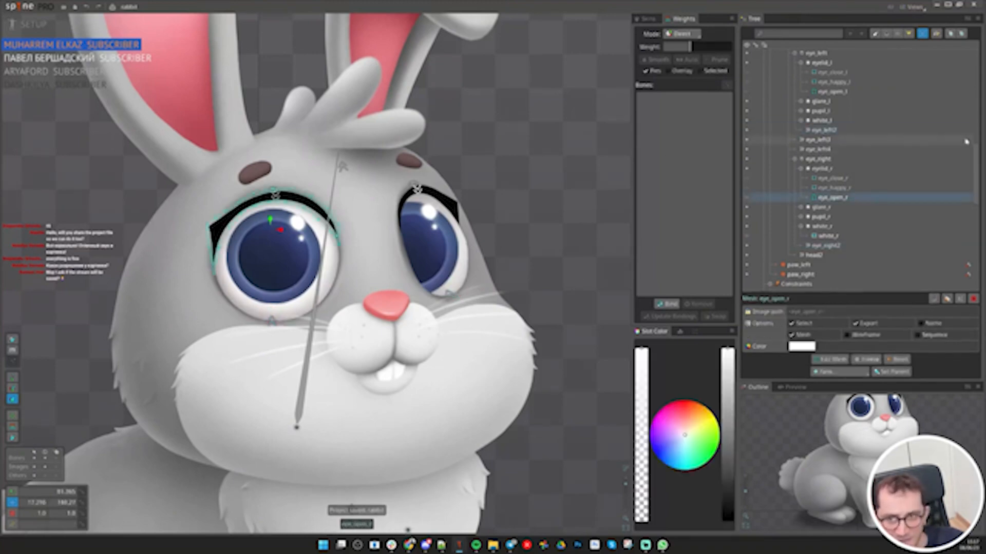
click(747, 178)
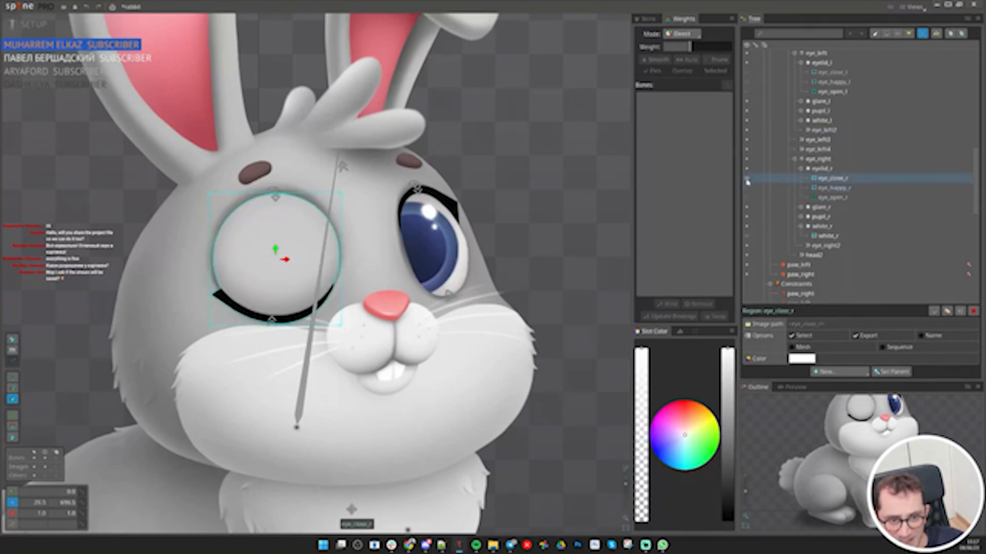
click(747, 188)
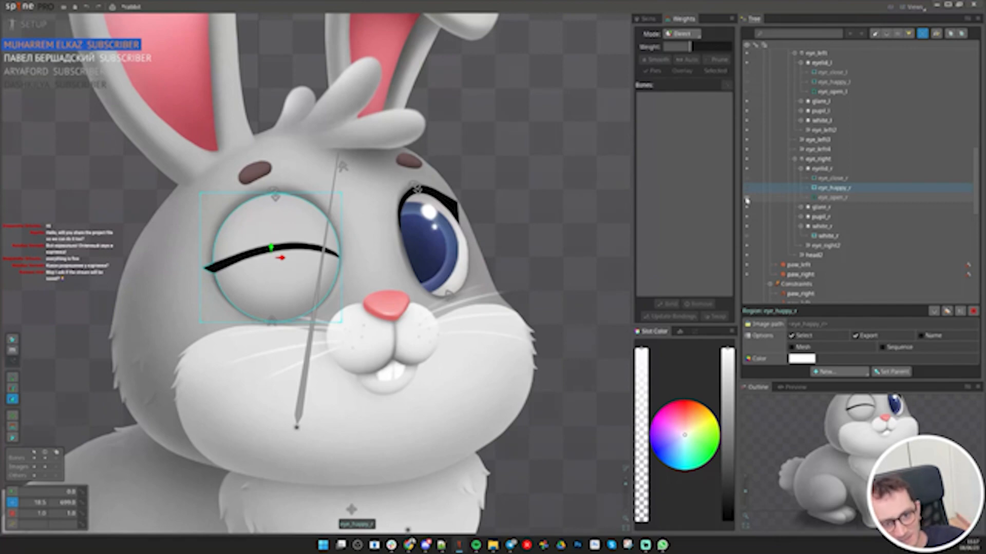
key(ctrl+z)
key(ctrl+z)
key(ctrl+z)
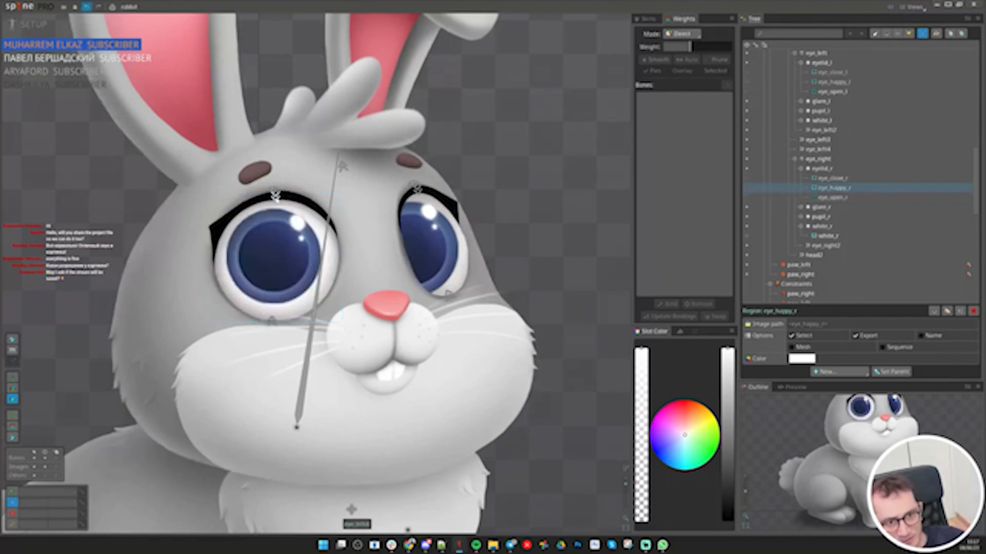
Test the upper bone eye_left4 by moving it down into the eye, undo the move and save the project
click(275, 198)
drag(514, 183, 513, 209)
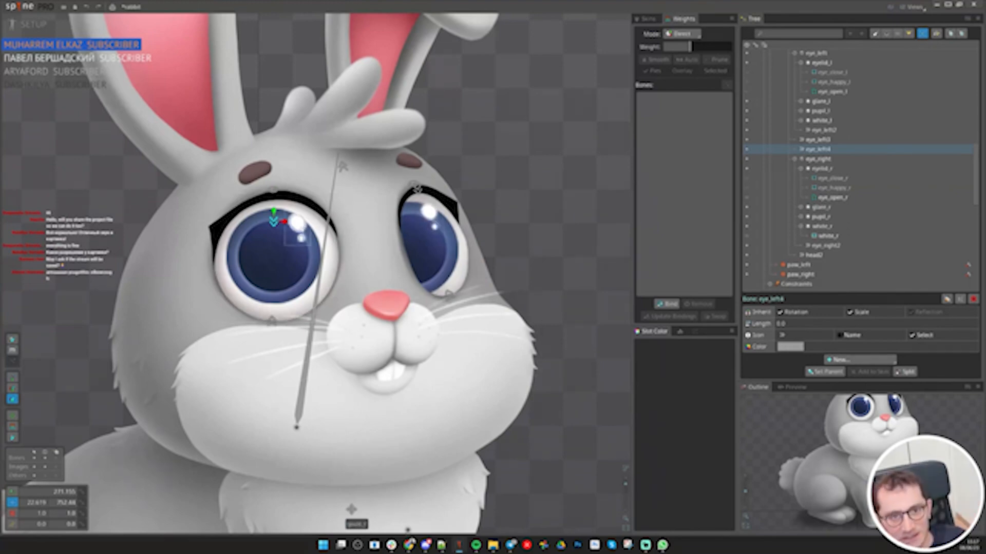
key(ctrl+z)
scroll(224, 333, down, 1)
key(ctrl+s)
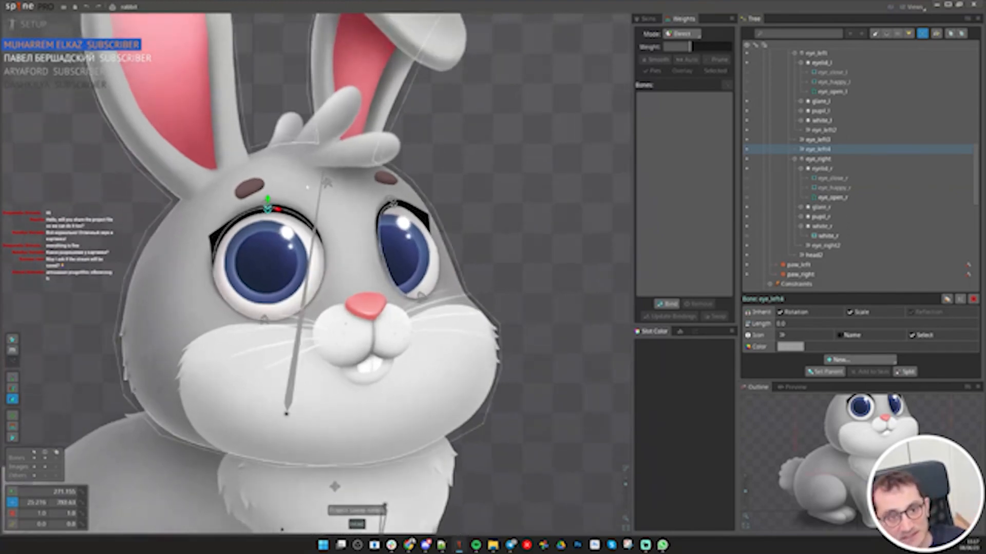
Select the head mesh, and pick the eye_right2 bone at the lower edge of the eye
click(224, 332)
scroll(359, 272, down, 1)
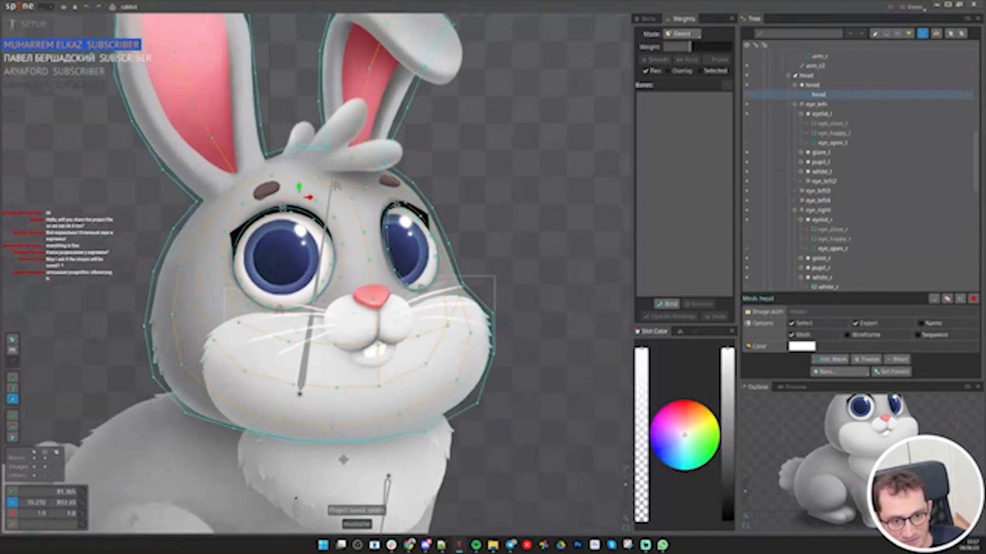
scroll(297, 330, up, 1)
scroll(290, 259, up, 3)
click(273, 342)
key(ctrl+c)
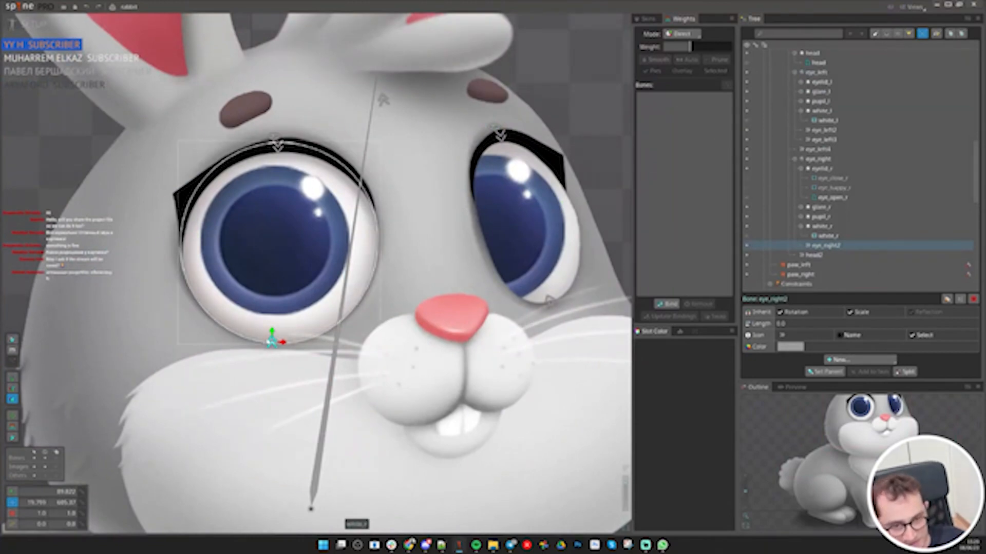
Display the head mesh's bone weights and select eye_right among its bound bones to examine its vertices
key(g)
scroll(455, 201, down, 1)
scroll(410, 251, down, 2)
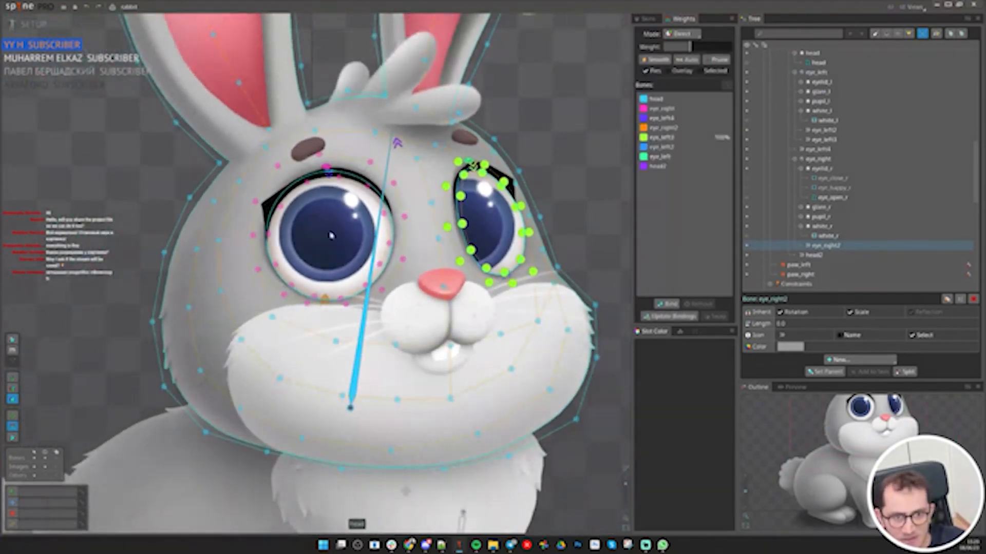
click(663, 109)
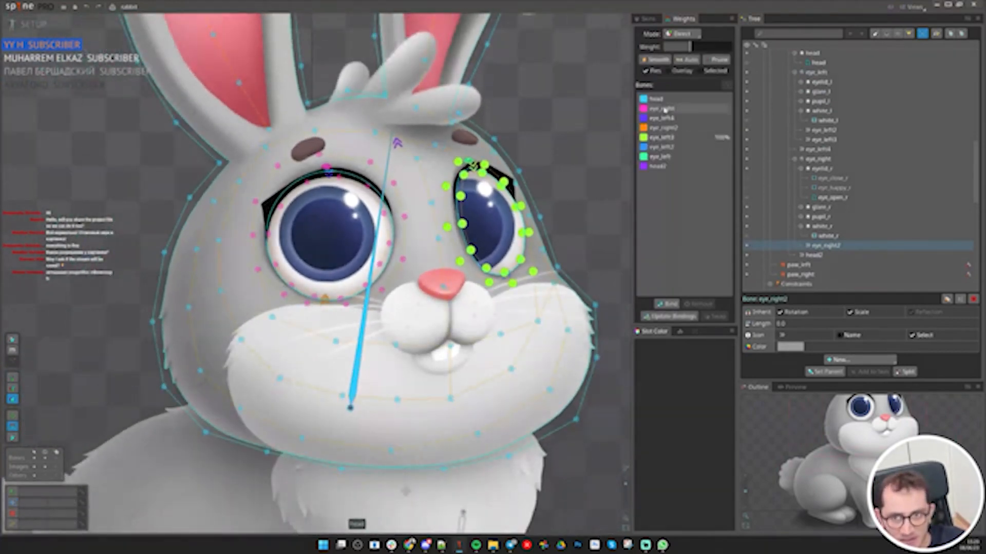
click(727, 85)
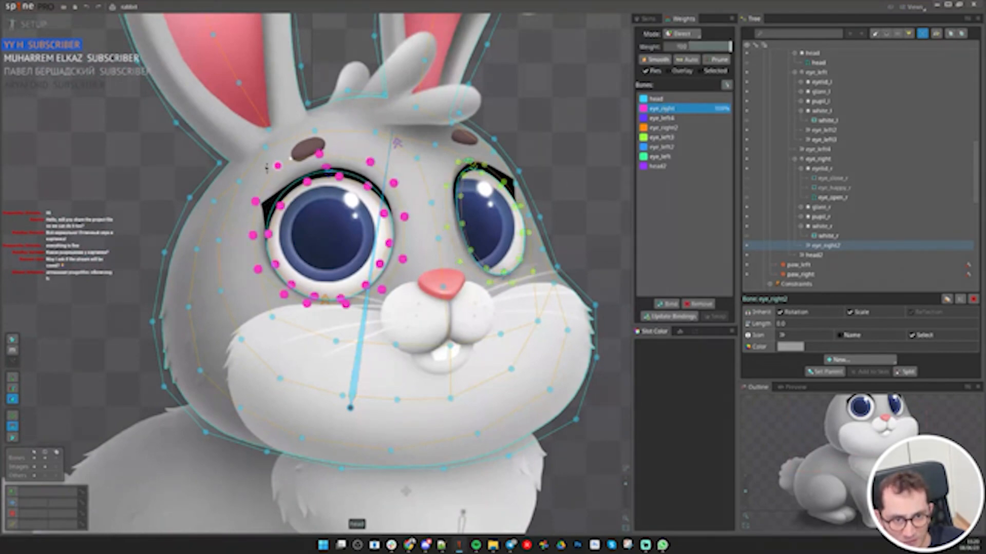
drag(446, 216, 422, 226)
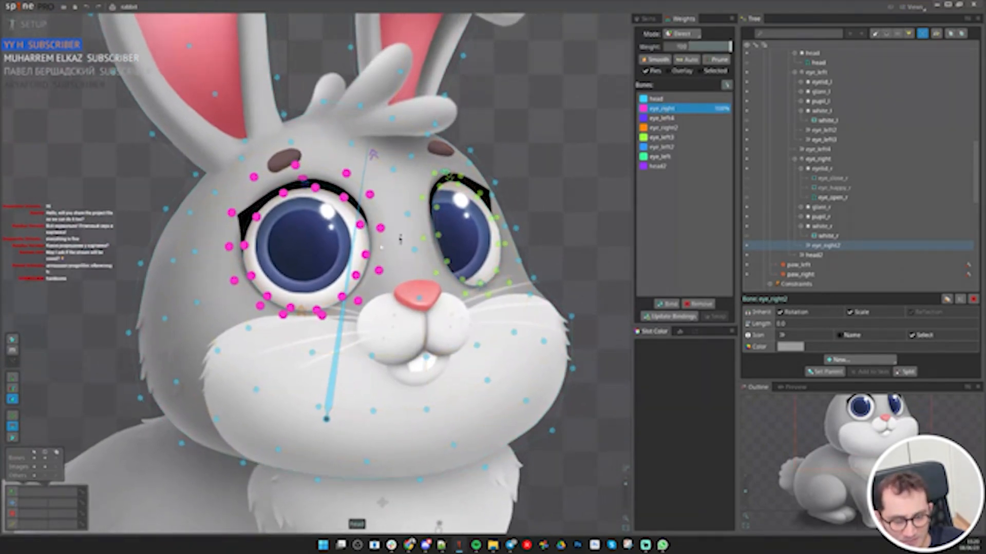
Set weight painting to Add with feather 100, try a stroke for eye_right2 at the eye's lower edge and undo it
click(681, 33)
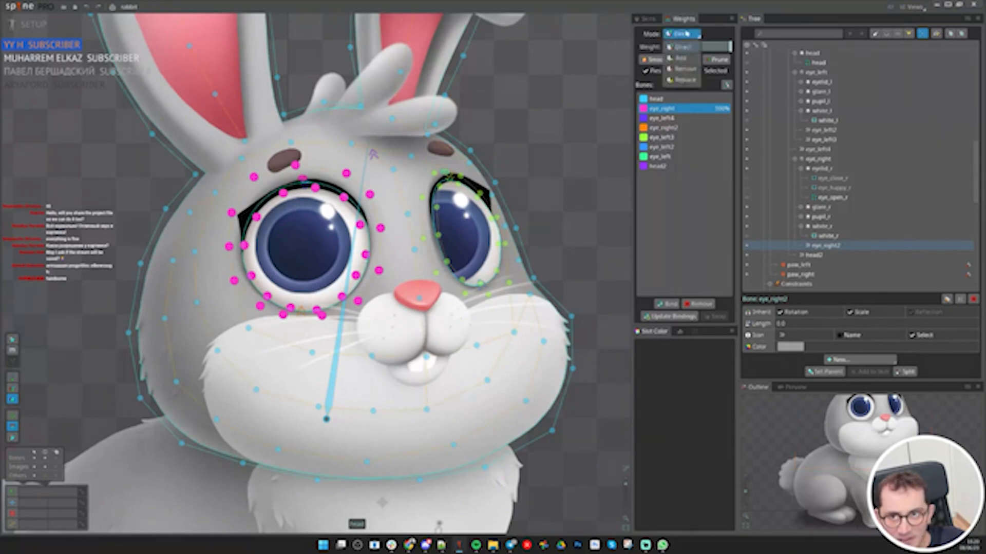
click(679, 48)
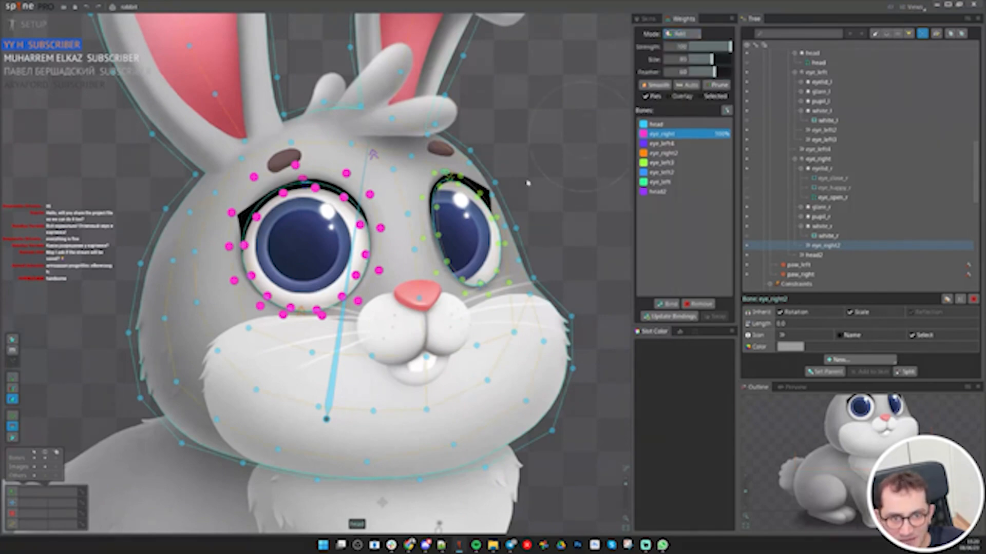
click(302, 312)
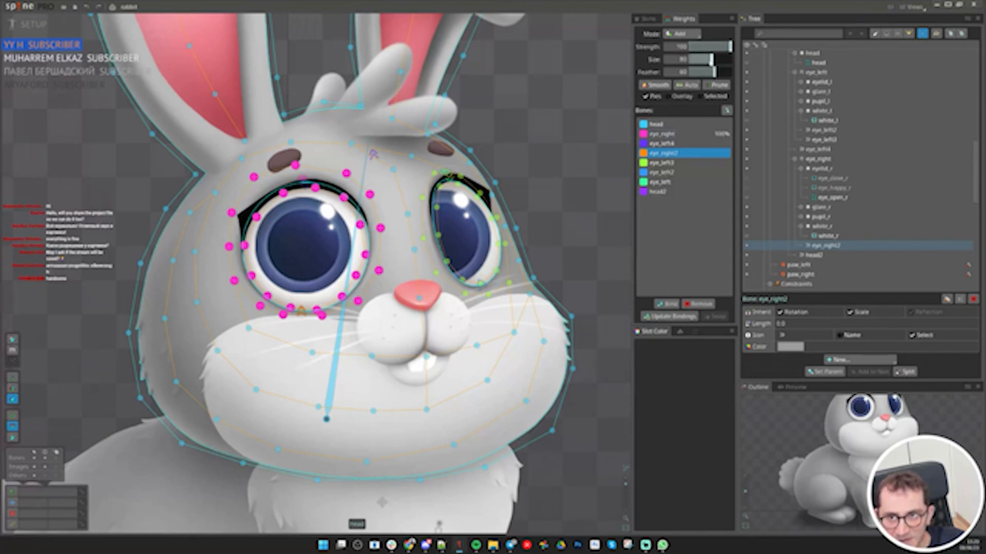
mouse_move(715, 72)
mouse_down()
mouse_move(742, 78)
mouse_move(704, 60)
mouse_move(719, 60)
mouse_up()
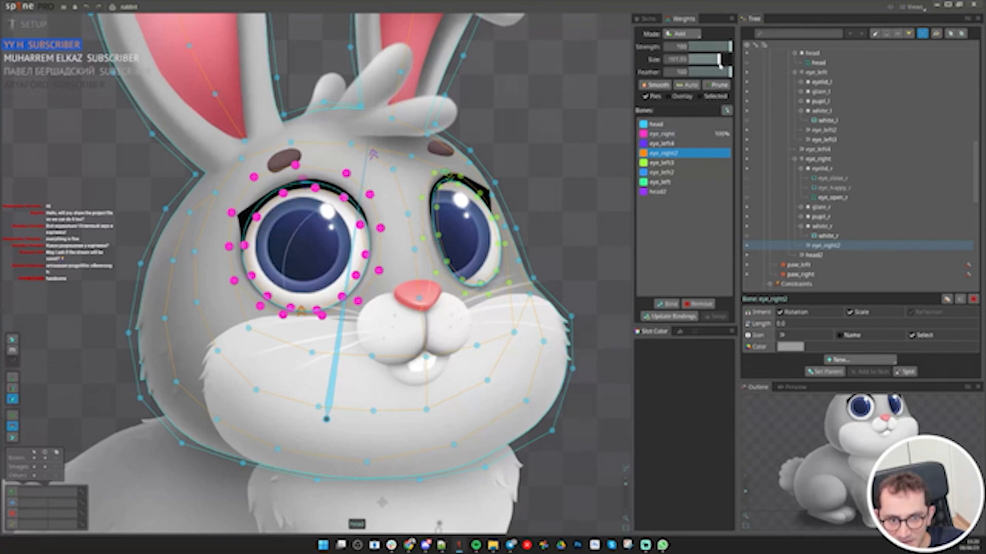
click(301, 312)
key(ctrl+z)
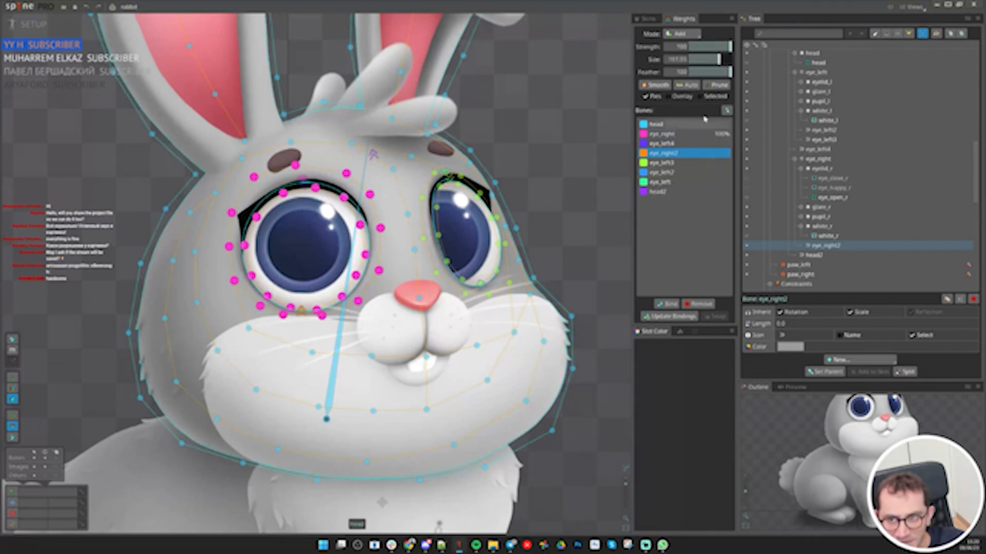
Add eye_right2 weight to the vertices along the eye's lower edge at strength 51.89, and enlarge the brush to about 202
drag(718, 47, 712, 46)
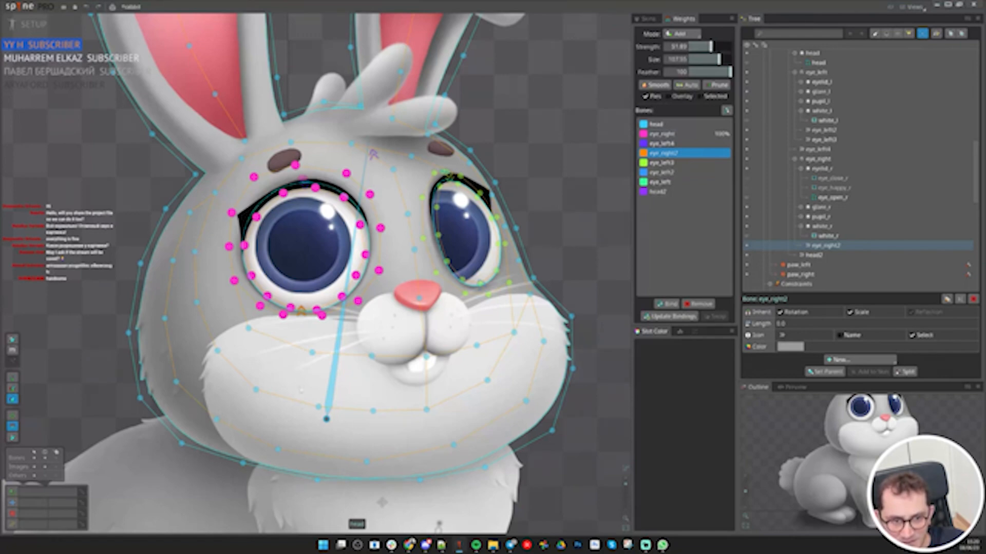
click(302, 316)
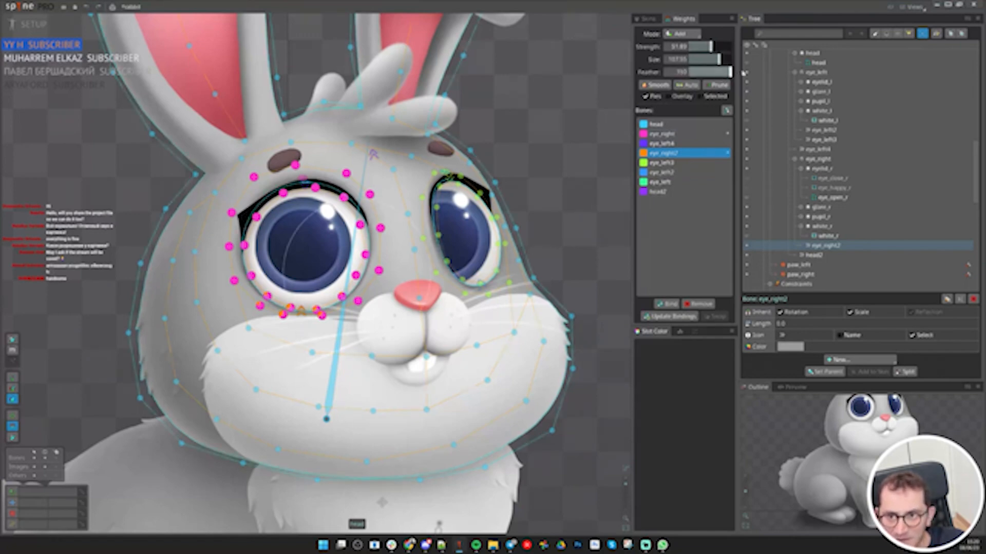
drag(721, 60, 754, 66)
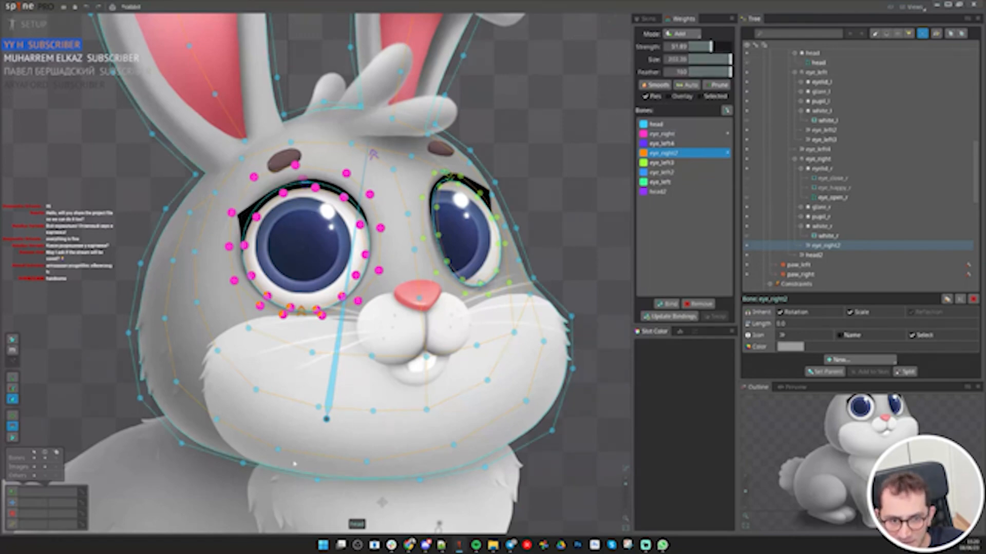
Test the head mesh deformation by moving eye_right2 up, undo and save, and move the bone up again
key(space)
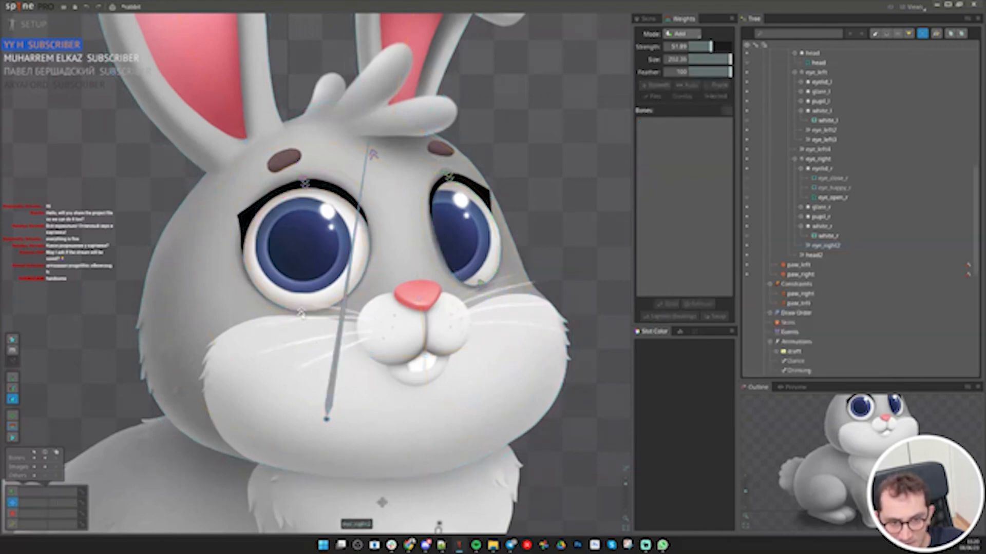
drag(302, 311, 303, 271)
key(ctrl+z)
key(ctrl+s)
drag(582, 376, 489, 382)
drag(521, 354, 534, 296)
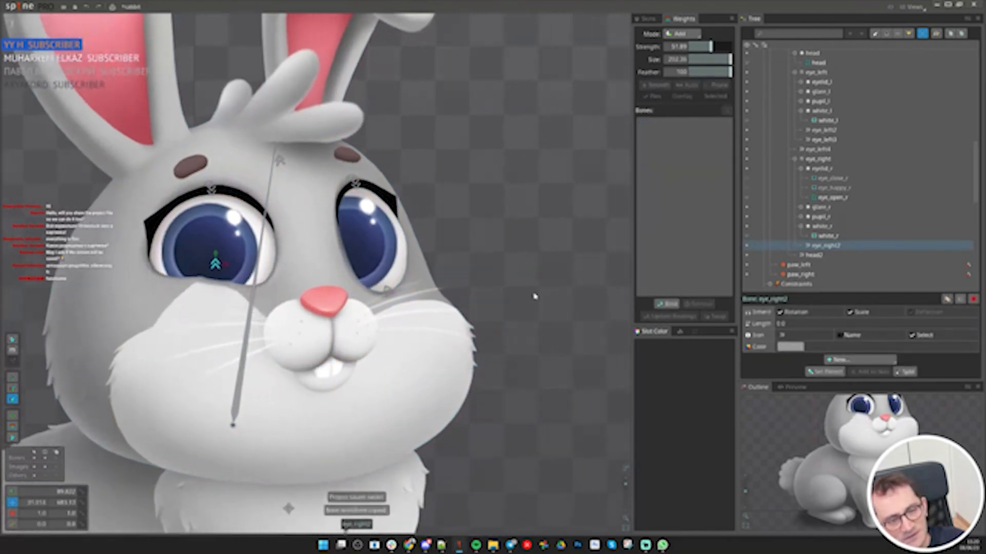
Switch the weight mode back to Direct and undo the test move of eye_right2
click(681, 33)
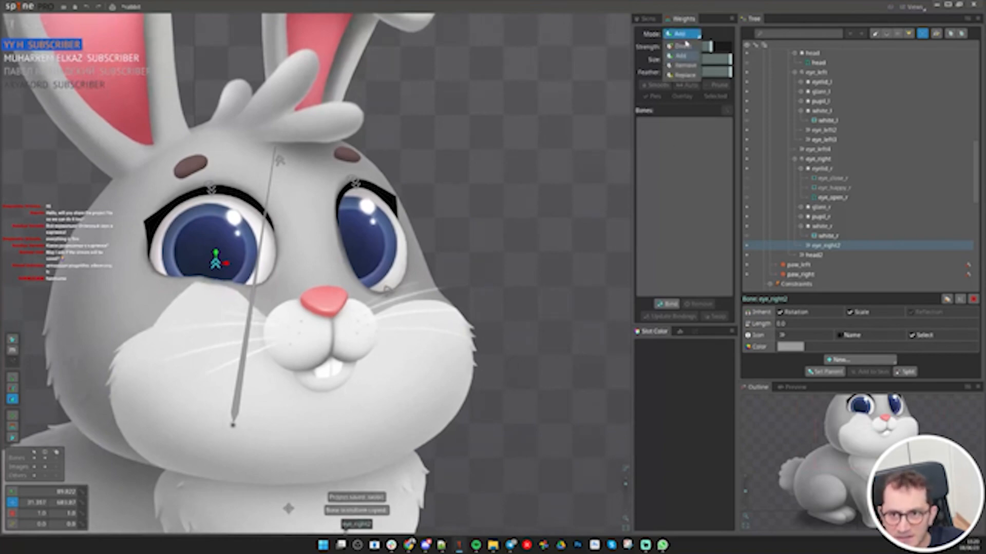
click(680, 46)
scroll(221, 284, up, 2)
scroll(222, 284, up, 1)
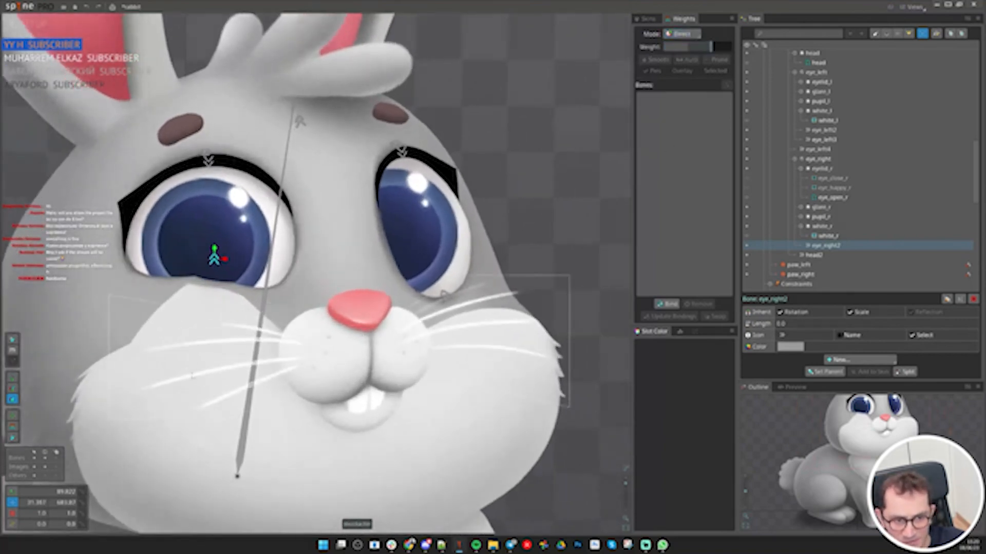
key(ctrl+z)
key(ctrl+z)
Add extra vertices to the head mesh along both edge loops under the right eye
click(832, 359)
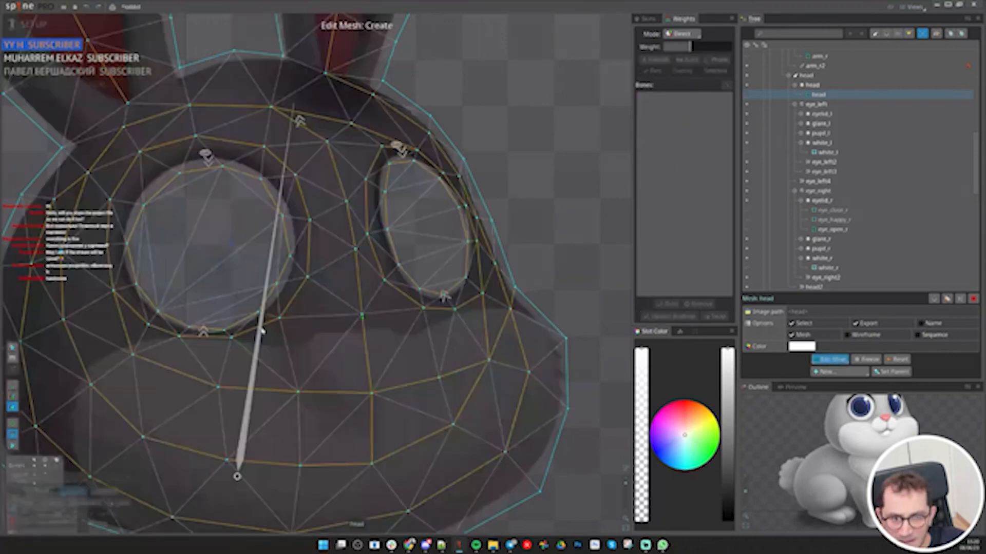
scroll(243, 323, up, 5)
click(227, 321)
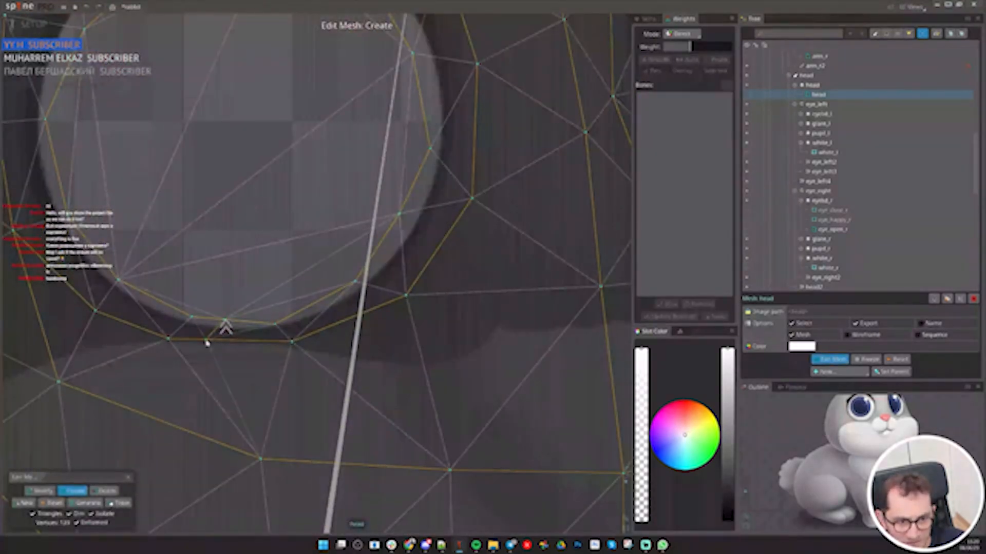
click(253, 341)
click(327, 328)
click(306, 308)
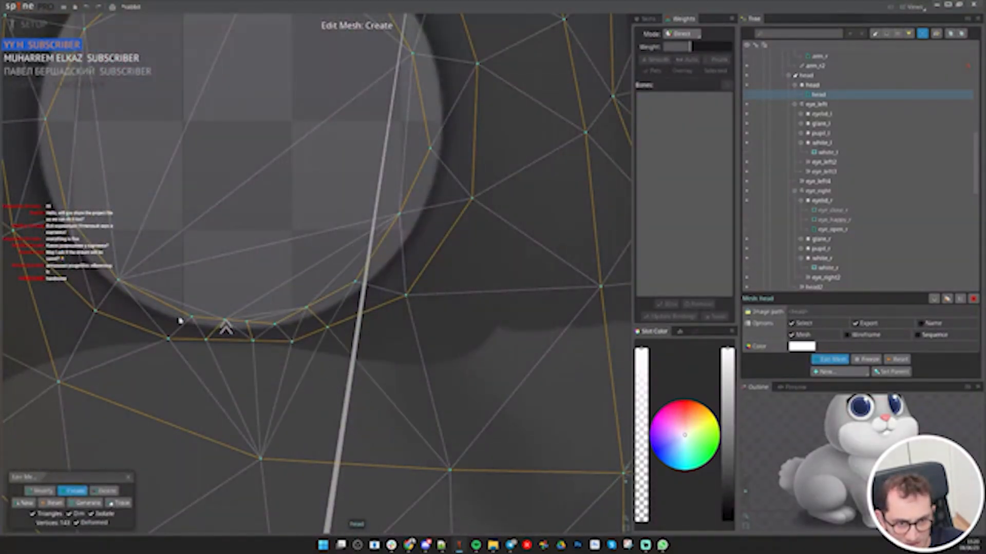
click(161, 303)
click(137, 327)
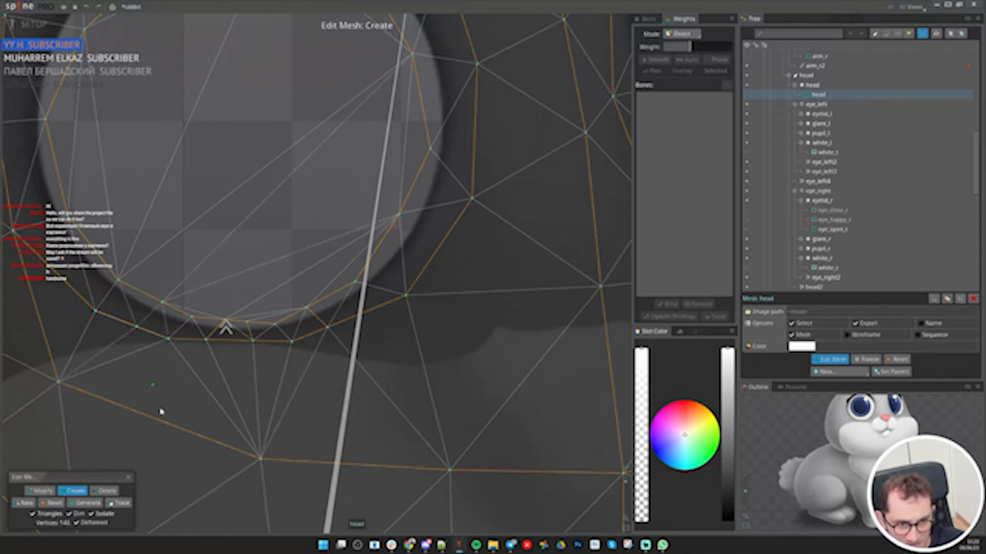
click(128, 477)
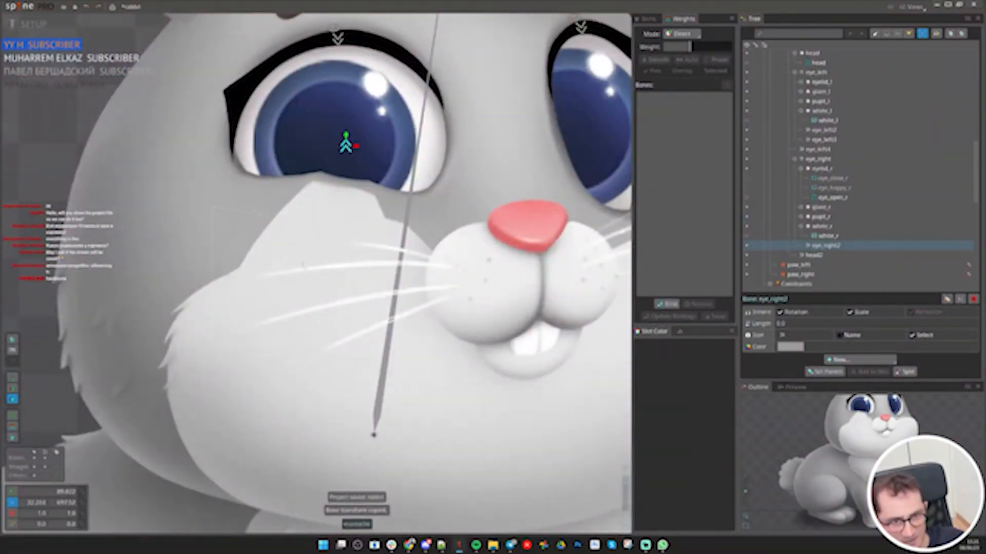
Adjust the eye_right2 weights of the head mesh vertices along the right eye's lower edge
click(359, 265)
click(336, 182)
scroll(345, 154, up, 5)
drag(321, 268, 323, 329)
drag(270, 289, 273, 385)
drag(384, 280, 408, 378)
drag(468, 298, 473, 339)
drag(552, 317, 554, 354)
scroll(193, 223, down, 3)
drag(318, 270, 321, 295)
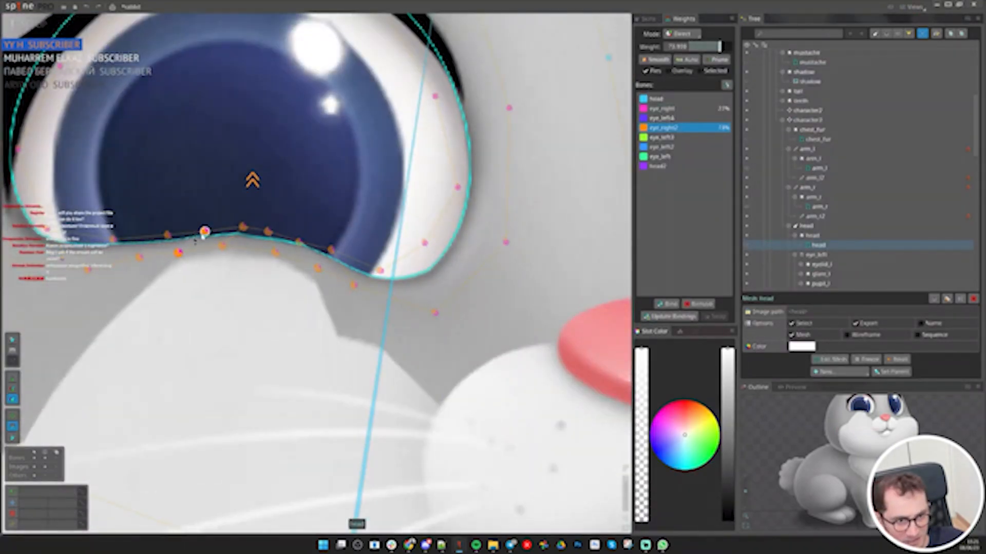
Even out the eye_right2 weights of individual lower-lid vertices so the raised lid forms a smooth curve
drag(204, 232, 205, 256)
drag(168, 235, 183, 277)
drag(354, 285, 359, 306)
drag(299, 242, 300, 257)
drag(331, 250, 334, 276)
mouse_move(355, 281)
mouse_down()
mouse_move(356, 300)
mouse_move(382, 290)
mouse_up()
drag(430, 319, 456, 339)
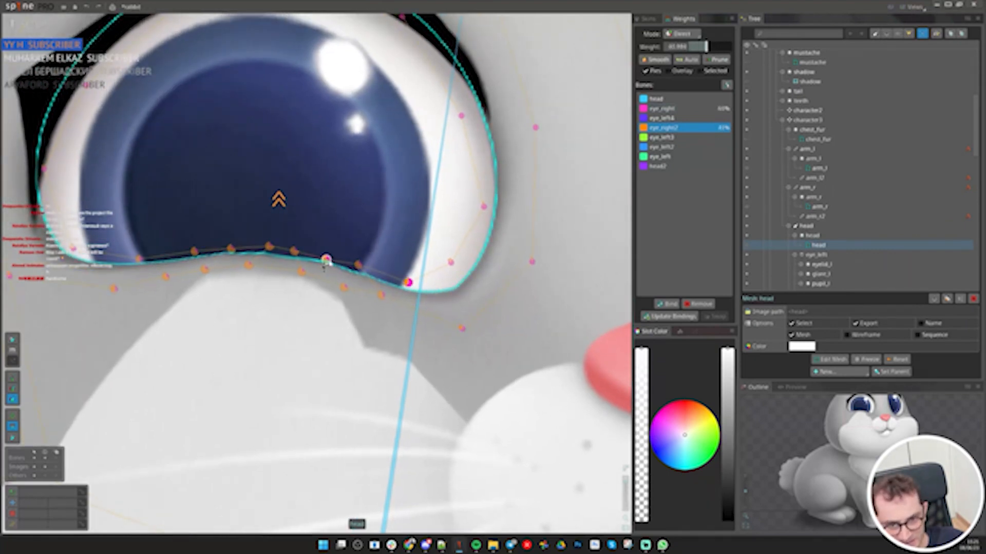
Refine the eye_right2 weights near both corners of the right eye, leaving the vertex beside the outer corner without influence
drag(325, 260, 325, 253)
drag(483, 208, 481, 226)
scroll(528, 256, down, 2)
scroll(118, 268, up, 3)
drag(118, 266, 118, 301)
scroll(578, 318, down, 3)
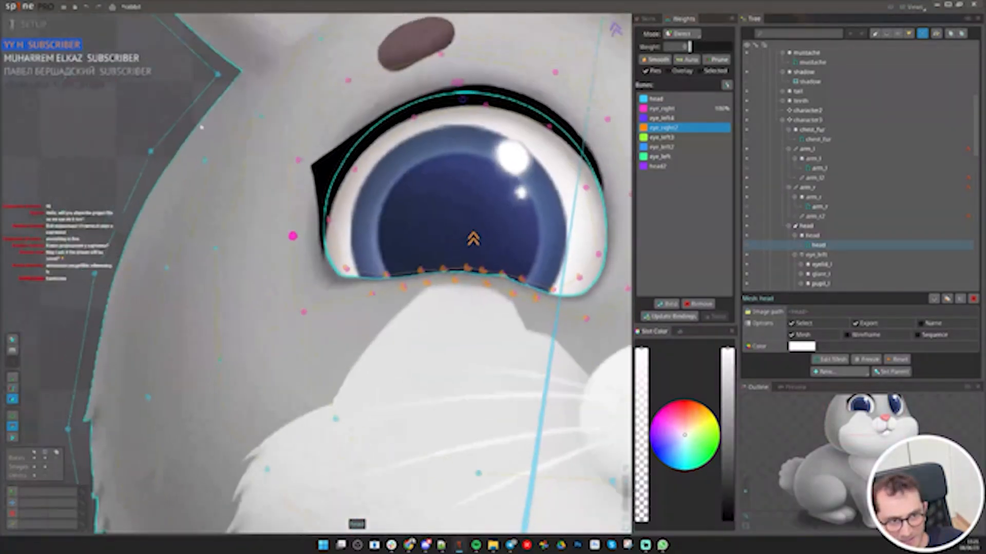
Fine-tune the eye_right2 weights along the outer half of the lower lid, undo the last change and save the project
scroll(376, 278, up, 2)
drag(478, 277, 389, 268)
click(375, 256)
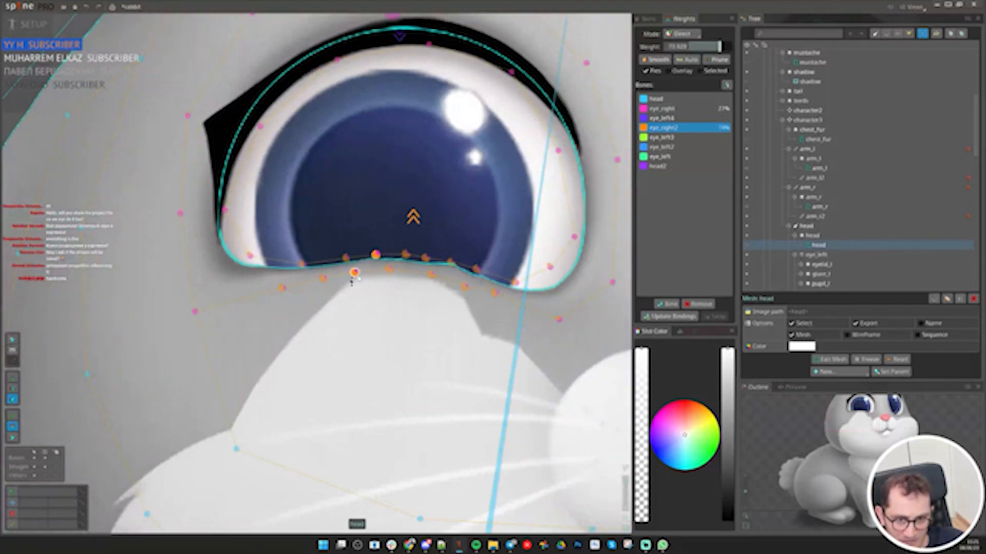
scroll(352, 273, down, 2)
mouse_move(270, 285)
mouse_down()
mouse_move(203, 297)
mouse_move(255, 286)
mouse_move(281, 308)
mouse_up()
scroll(203, 297, down, 2)
click(255, 283)
key(ctrl+z)
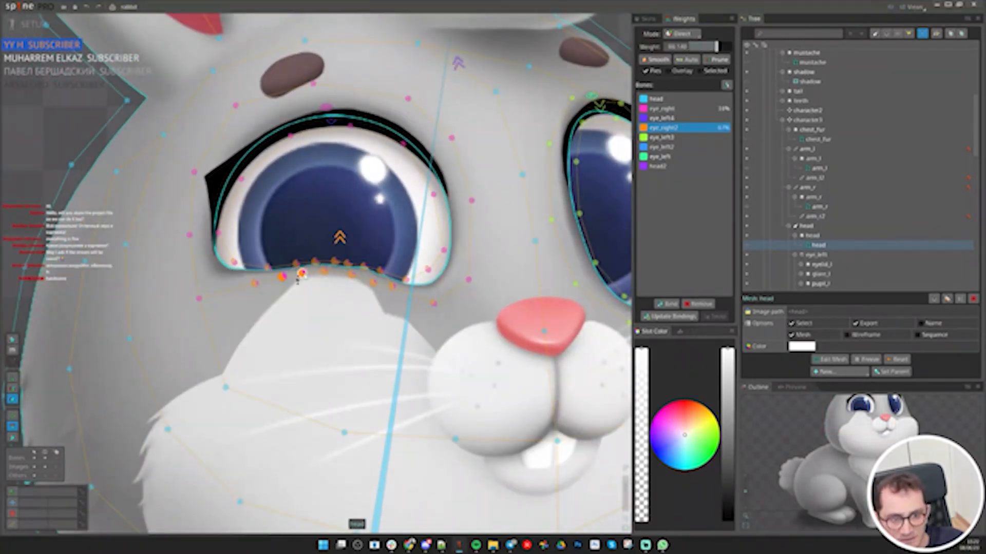
key(ctrl+s)
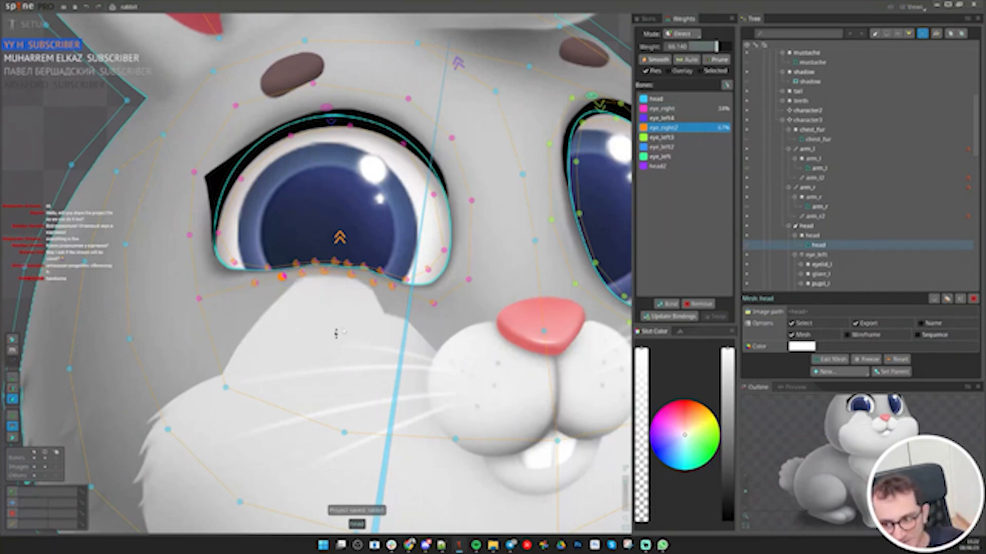
Return eye_right2 to its original pose by pasting the copied bone transform, and save the project
key(Escape)
key(Escape)
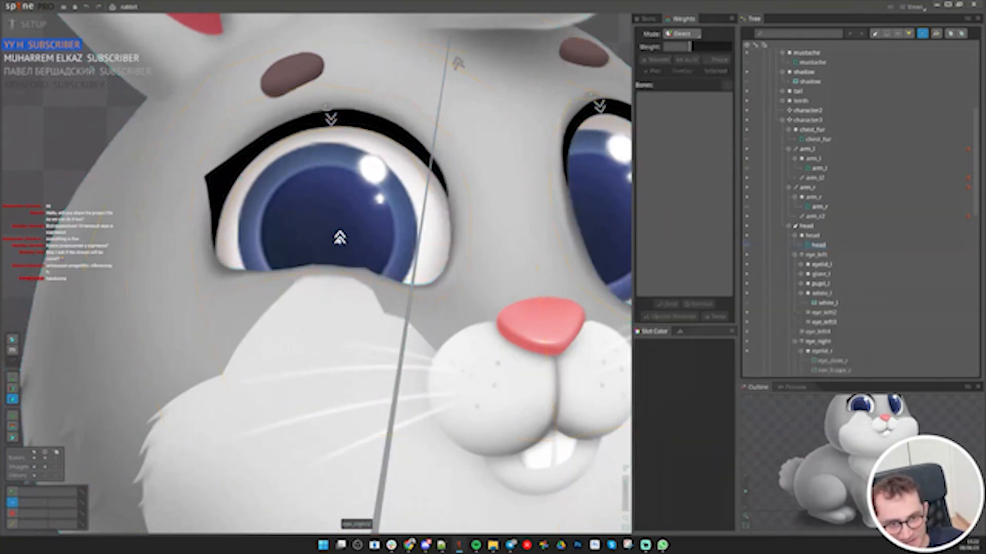
click(340, 237)
key(ctrl+v)
key(ctrl+s)
Reshape the outer loop of the head mesh under the right eye by moving its vertices closer to the eye's rim
click(358, 334)
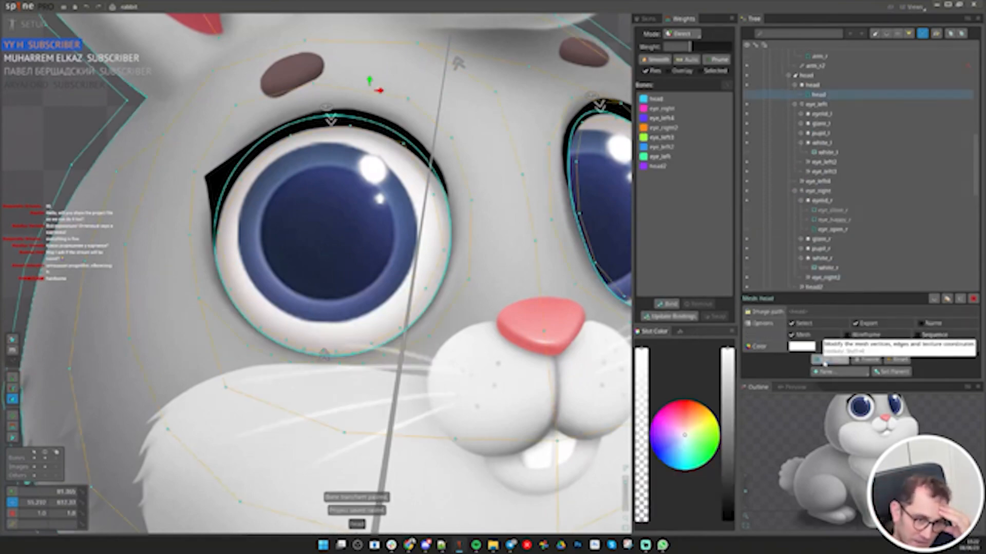
click(827, 359)
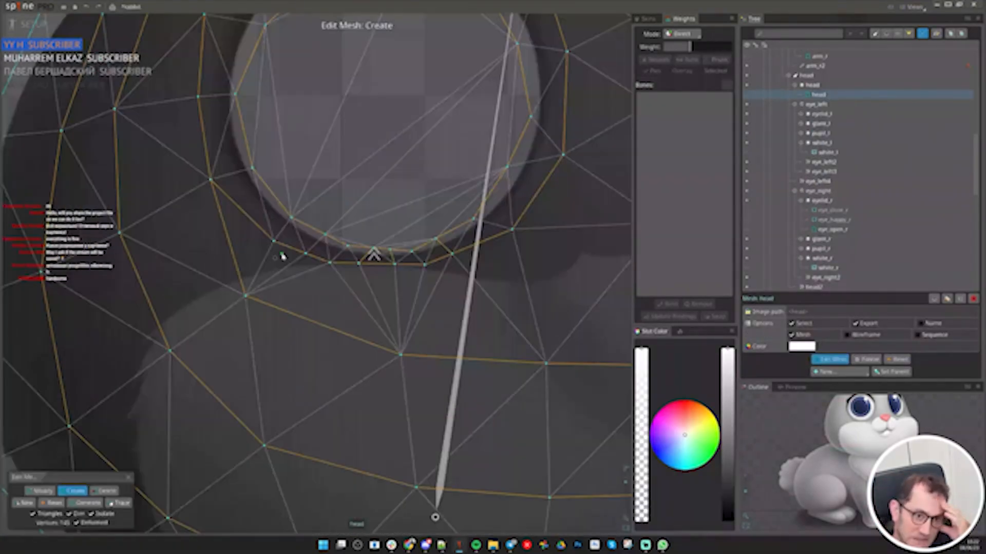
key(b)
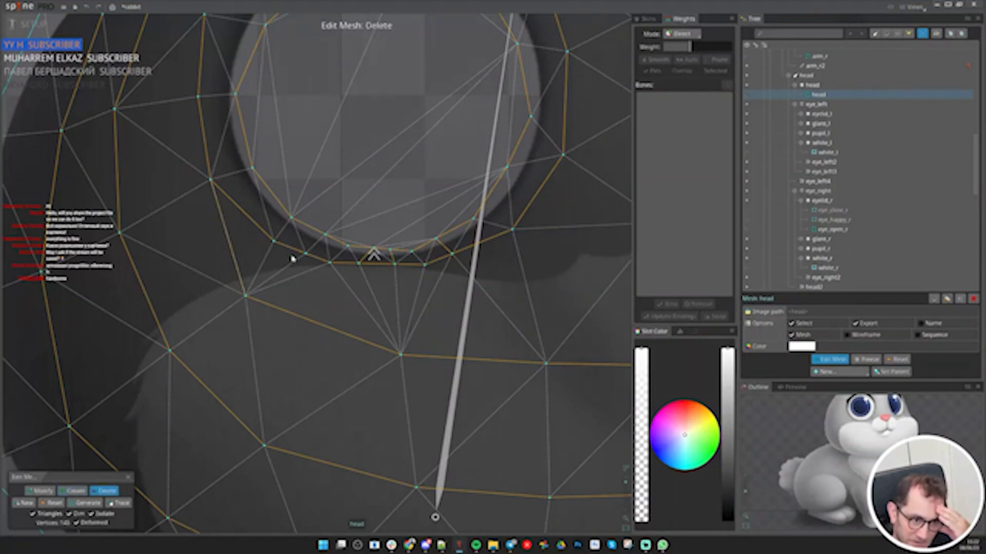
key(c)
scroll(291, 255, up, 3)
drag(258, 230, 259, 211)
drag(319, 253, 320, 245)
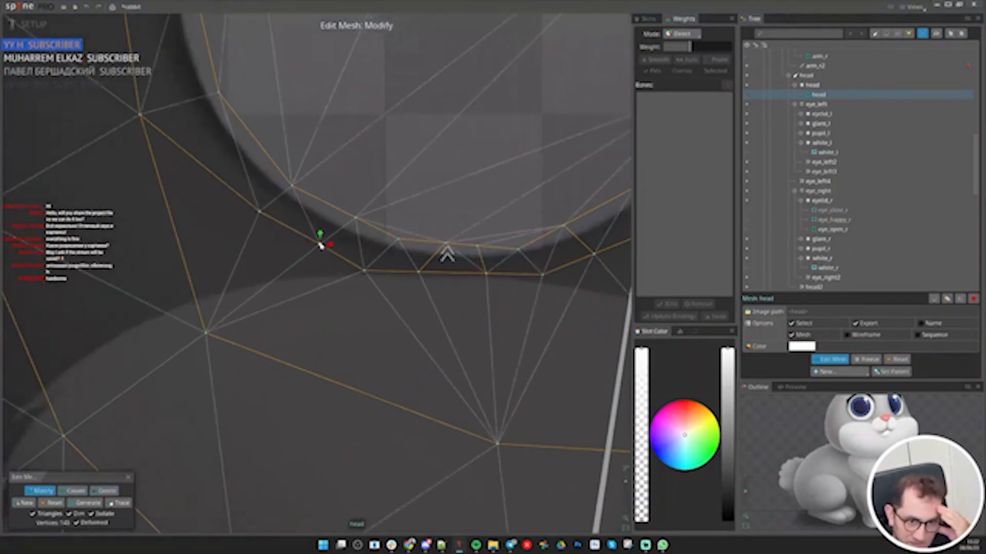
drag(365, 273, 419, 267)
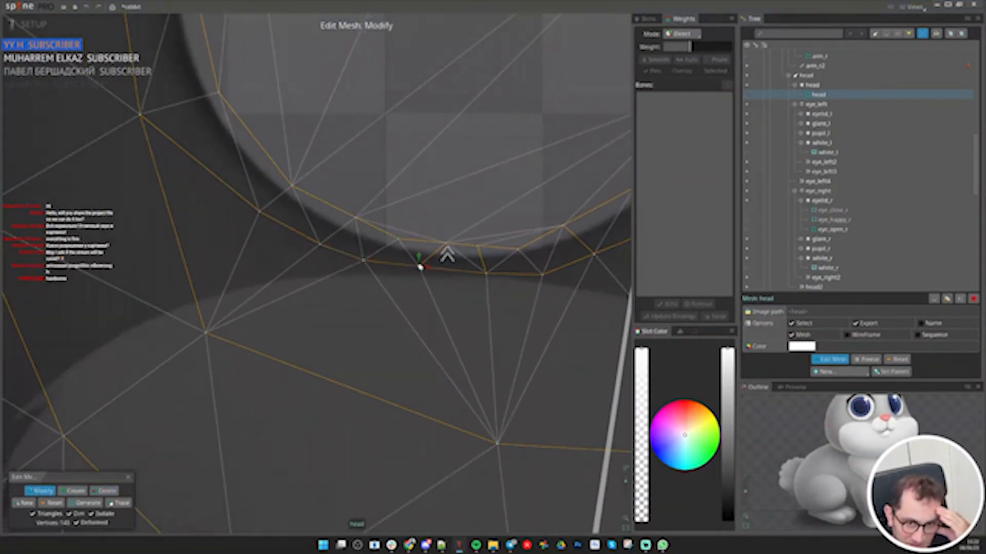
drag(487, 274, 541, 265)
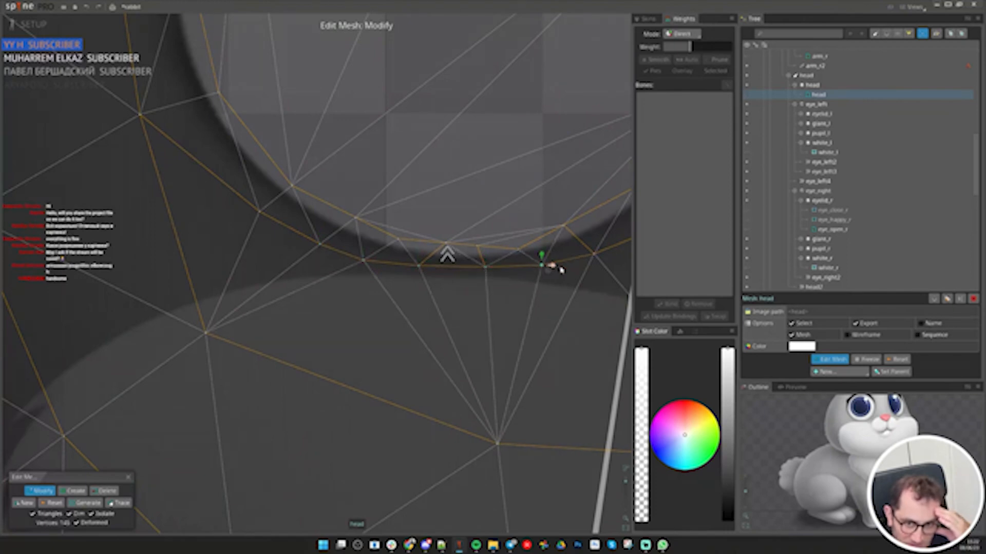
drag(605, 257, 398, 288)
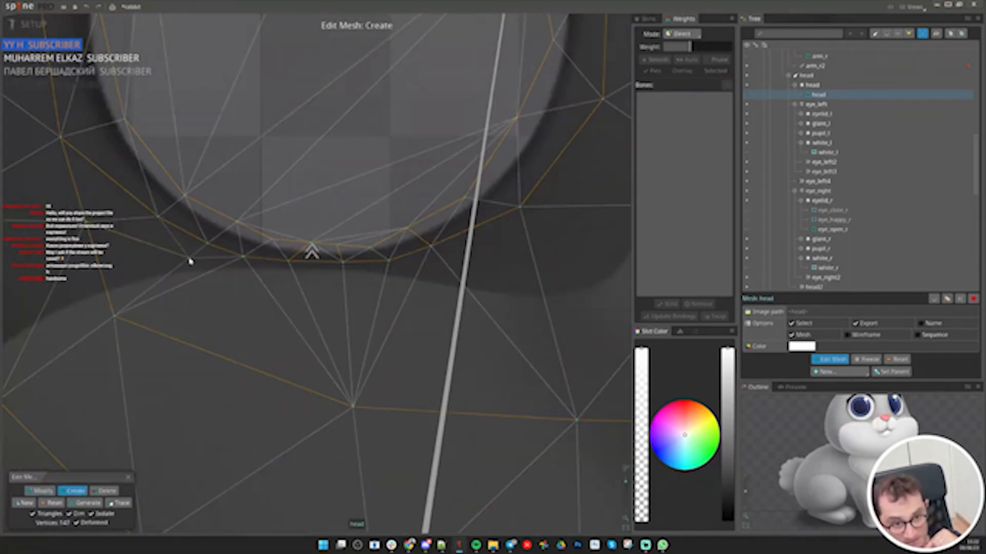
Add a row of head mesh vertices just below the right eye's outer loop, along the upper cheek edge
click(208, 260)
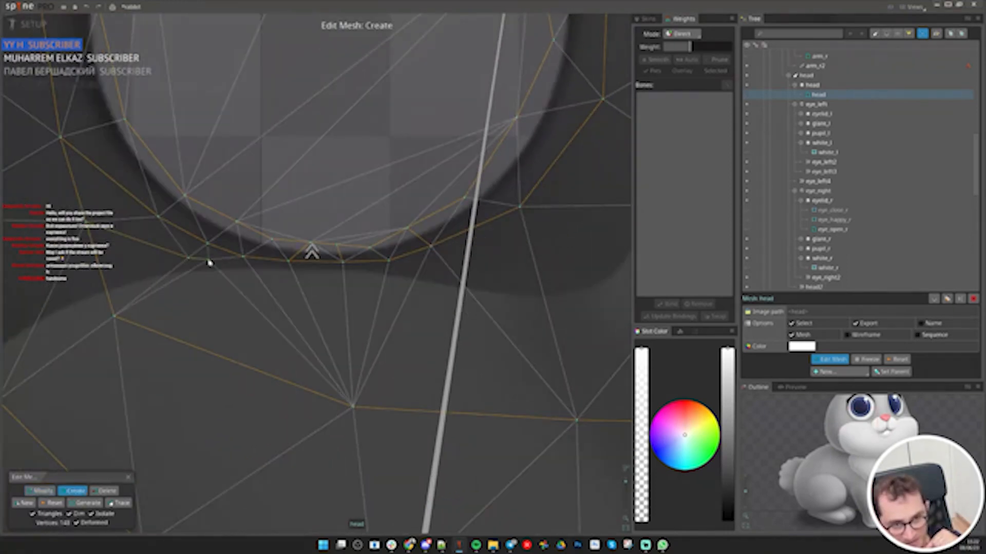
scroll(217, 264, up, 5)
click(346, 249)
drag(345, 250, 170, 274)
click(391, 287)
drag(391, 288, 15, 307)
scroll(308, 317, down, 5)
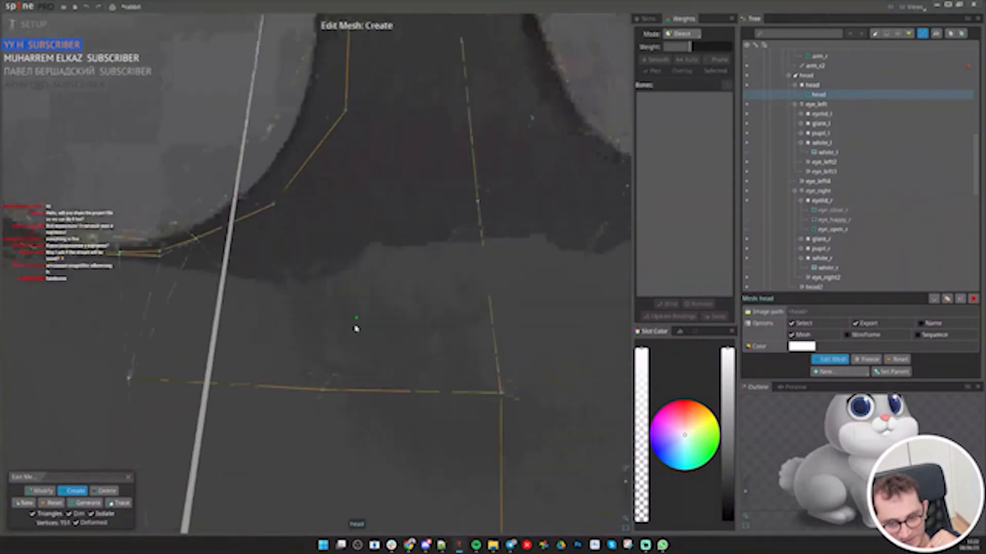
Continue the row of head mesh vertices across the muzzle and beneath the left eye
click(224, 291)
click(272, 280)
click(375, 253)
drag(465, 241, 237, 256)
drag(310, 236, 293, 212)
scroll(293, 212, down, 3)
click(208, 276)
click(277, 284)
click(332, 275)
click(371, 264)
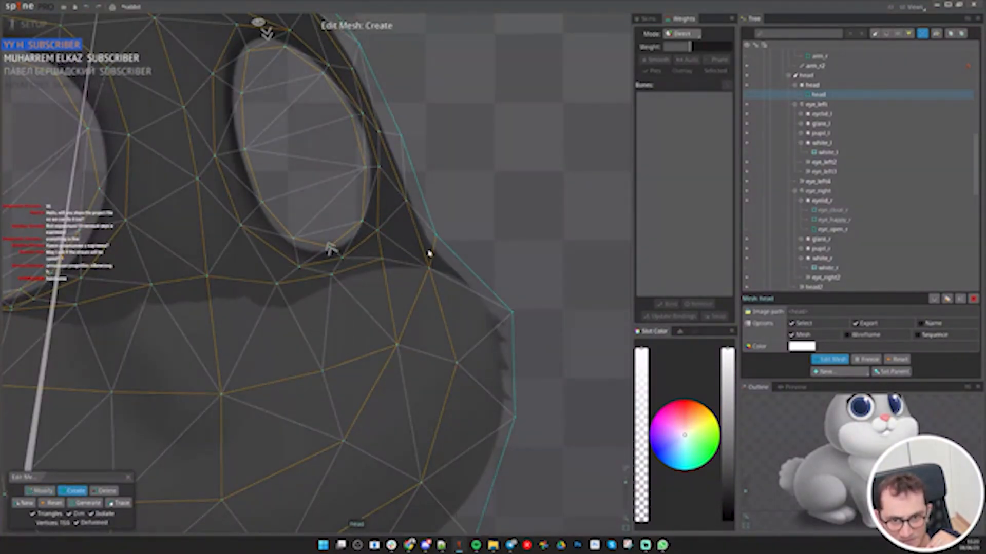
Set the new vertices under both eyes to 100% weight for the head bone
key(Escape)
key(g)
scroll(127, 272, up, 3)
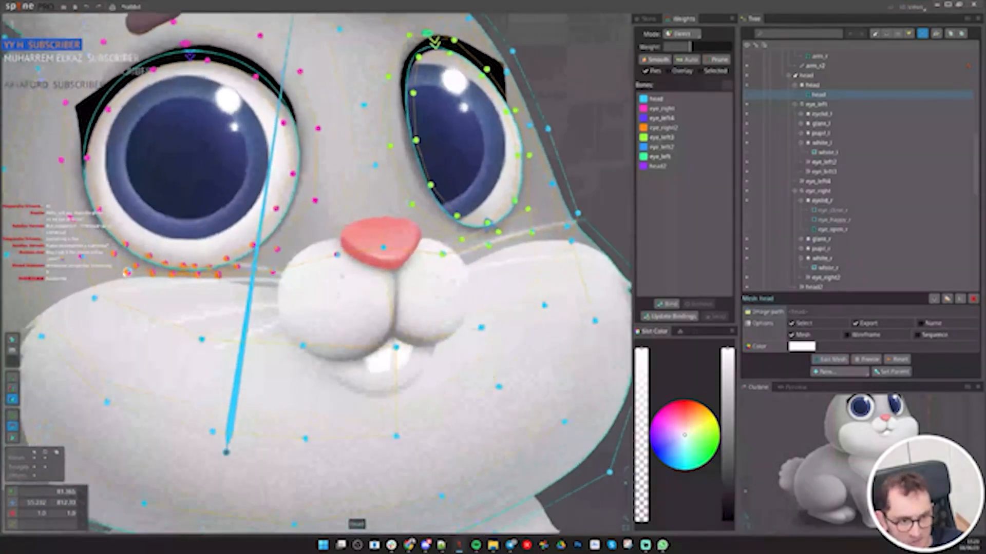
scroll(128, 272, up, 5)
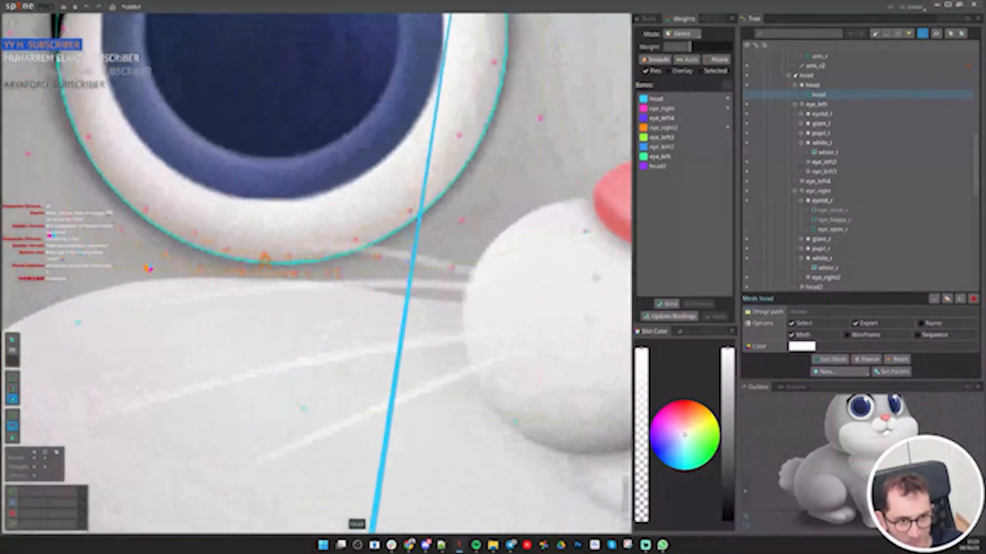
scroll(368, 334, down, 5)
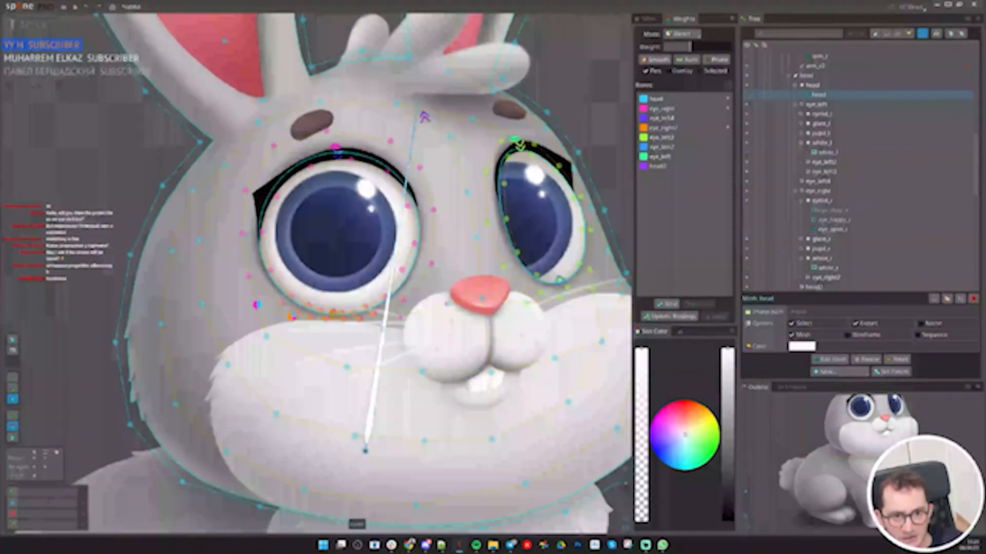
scroll(346, 331, up, 2)
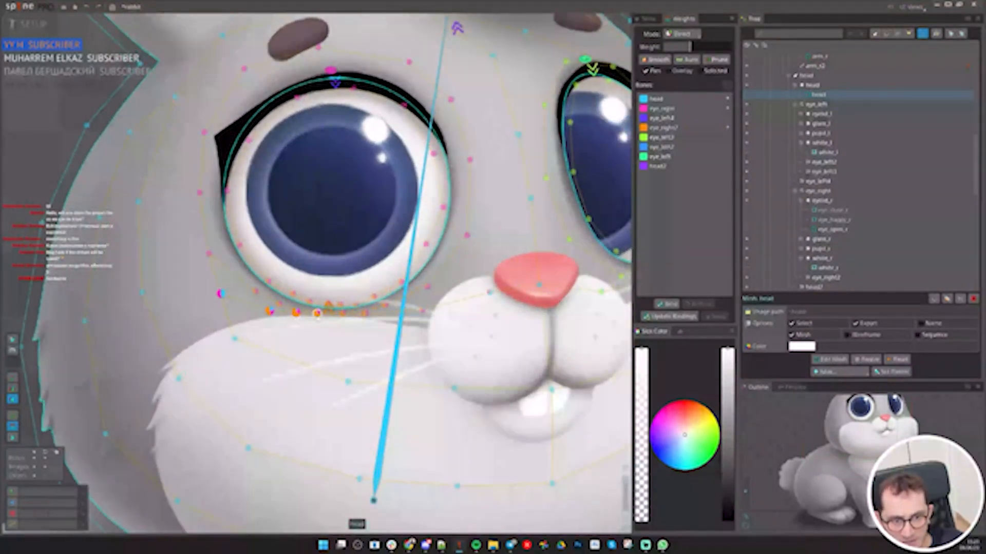
click(399, 312)
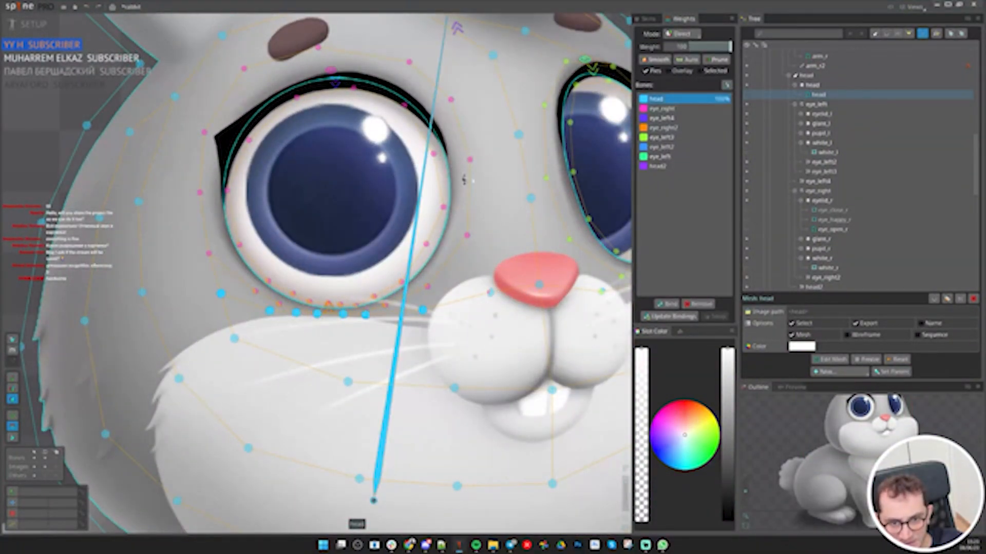
drag(488, 296, 373, 315)
drag(478, 317, 321, 303)
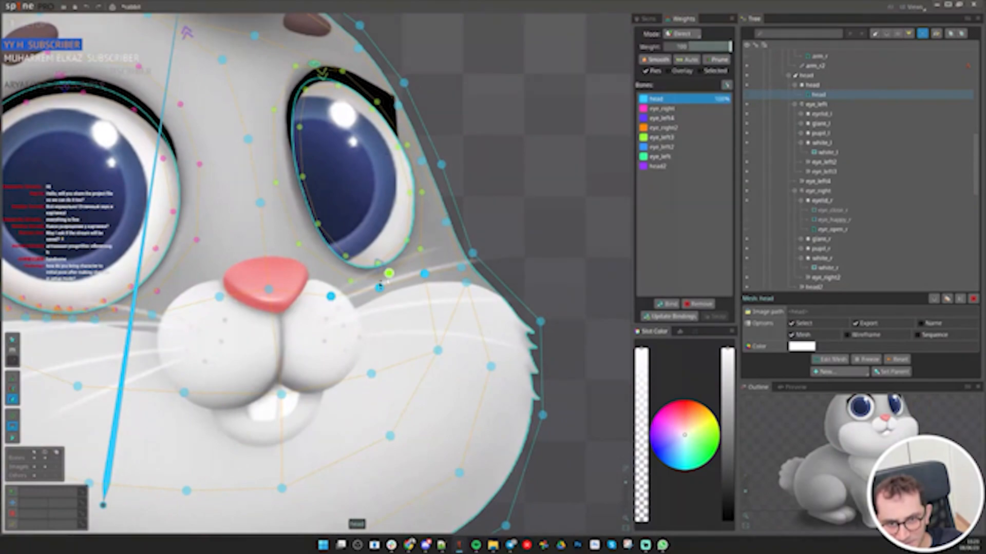
scroll(392, 274, down, 1)
drag(391, 275, 513, 262)
Test how the lower lid area of the head mesh follows the eye_right2 bone
key(v)
mouse_move(234, 292)
mouse_down()
mouse_move(230, 232)
mouse_move(243, 293)
mouse_up()
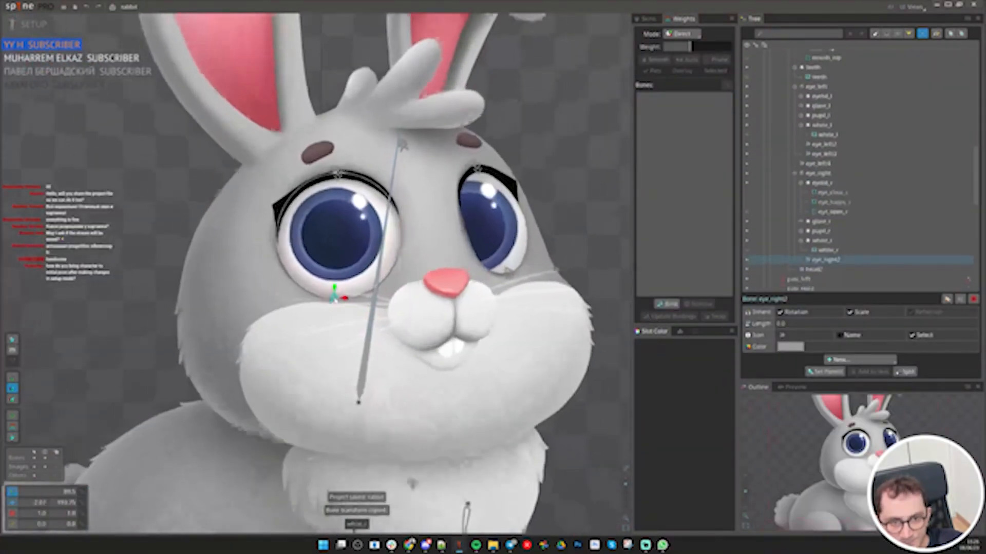
mouse_move(336, 298)
mouse_down()
mouse_move(340, 259)
mouse_move(334, 296)
mouse_up()
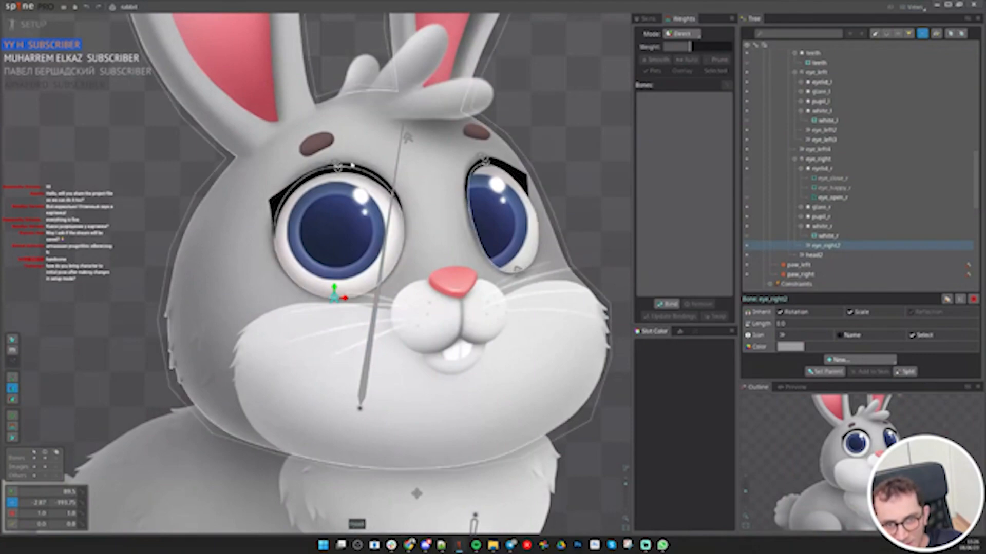
scroll(338, 163, up, 1)
drag(337, 168, 326, 190)
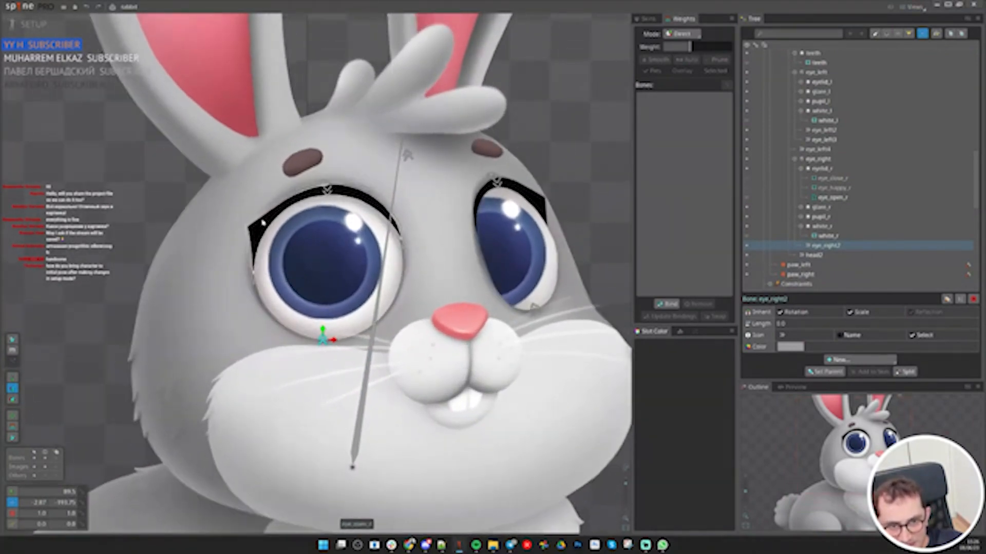
Select the eye_open_r eyelid mesh, save the project and bind the mesh to the eye_right and eye_left4 bones
drag(260, 222, 231, 260)
key(ctrl+z)
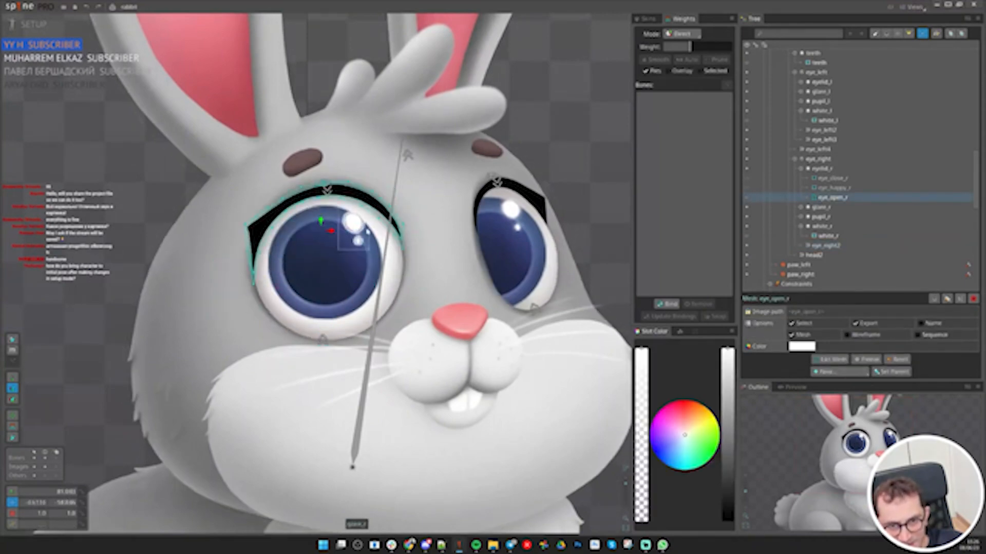
key(ctrl+s)
click(667, 304)
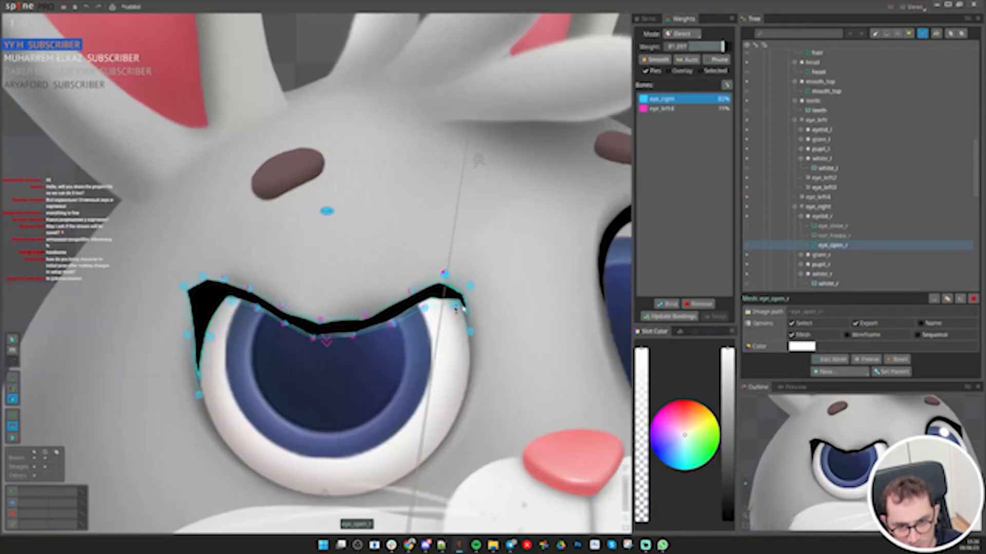
Rebalance the eye_left4 weights of the eye_open_r vertices along both edges of the lid to flatten its curve
click(326, 342)
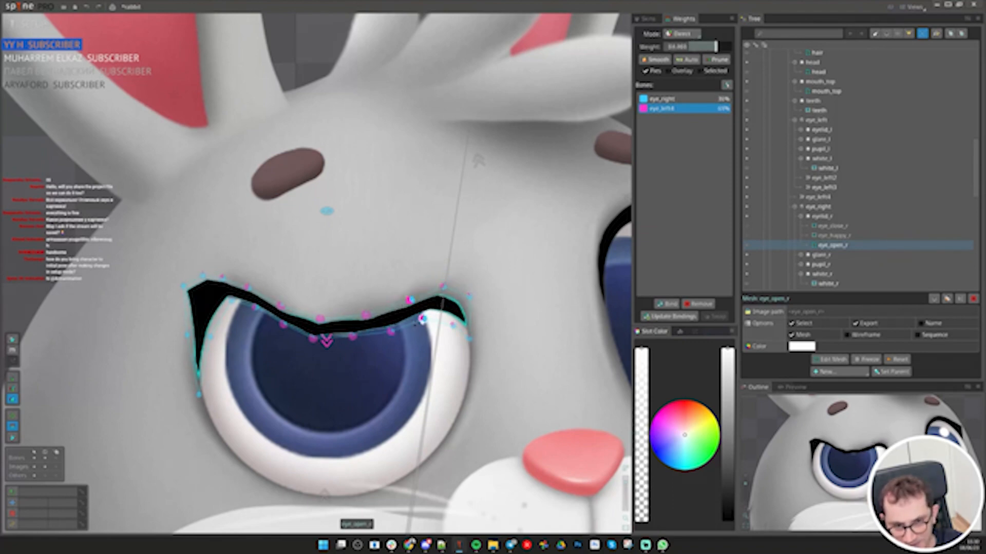
mouse_move(271, 329)
mouse_down()
mouse_move(255, 295)
mouse_move(232, 289)
mouse_move(210, 339)
mouse_up()
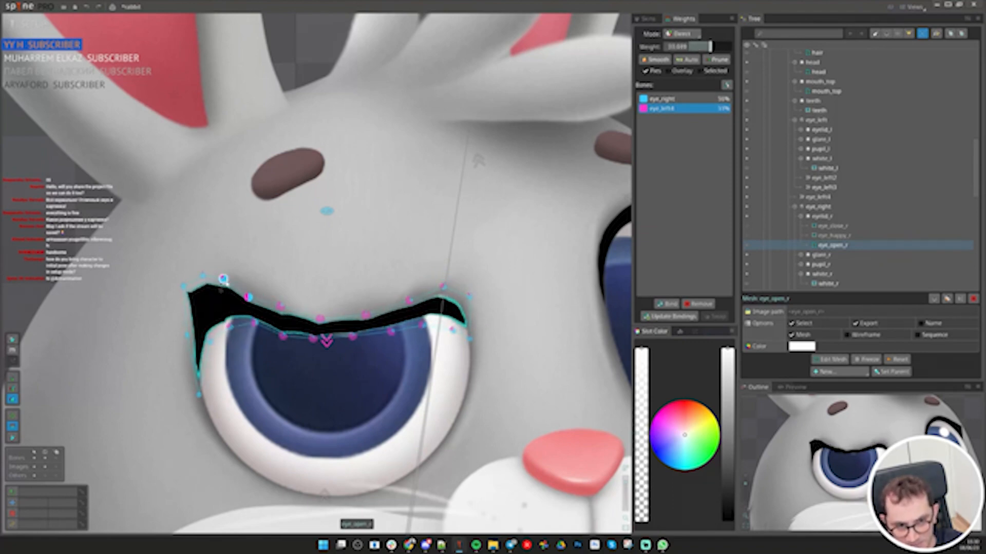
drag(184, 288, 183, 281)
drag(255, 325, 246, 292)
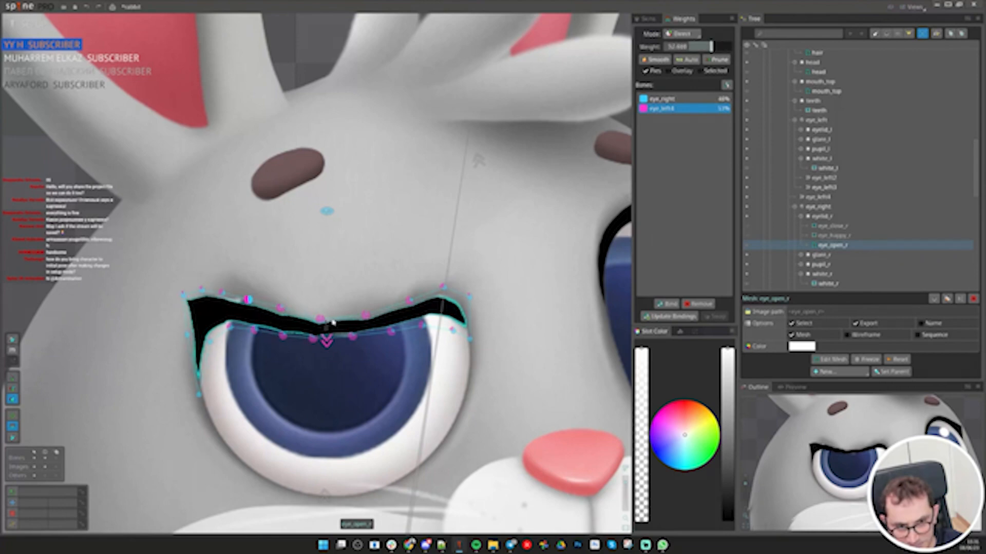
drag(321, 318, 320, 324)
drag(366, 313, 367, 318)
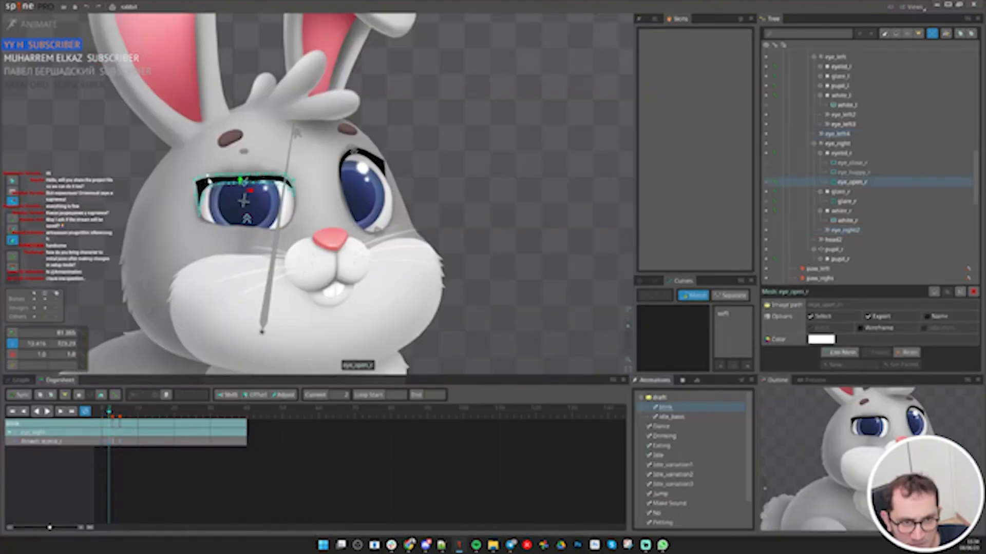
Fine-tune the eye_right weights of the eye_open_r vertices along the middle of the lid in the blink animation pose
scroll(296, 255, up, 6)
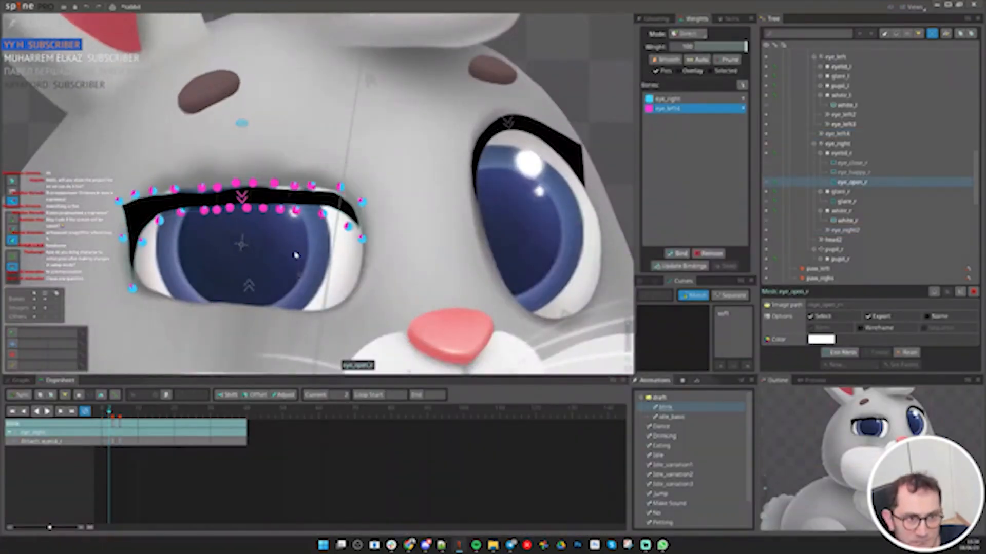
click(298, 255)
click(217, 206)
click(241, 124)
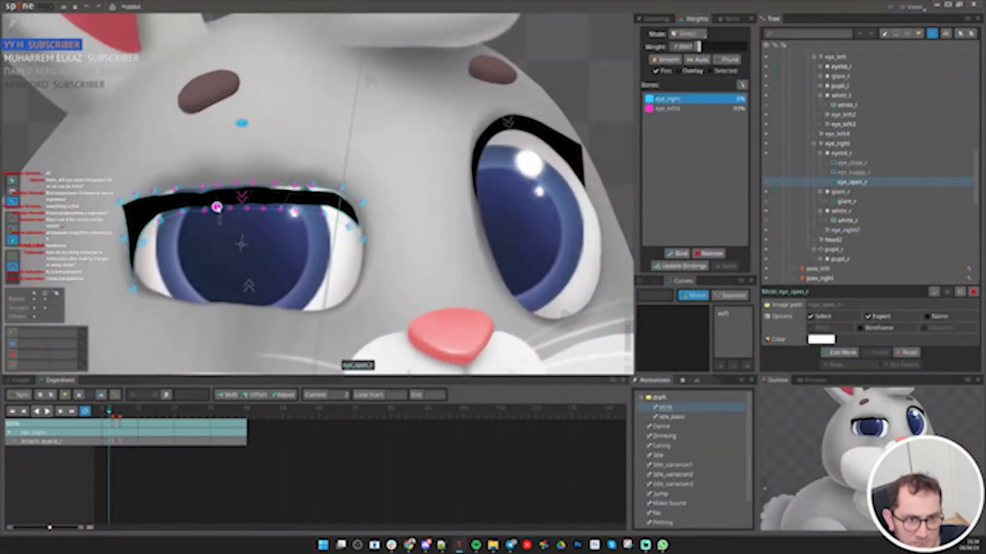
drag(217, 207, 217, 200)
drag(217, 185, 241, 190)
click(174, 189)
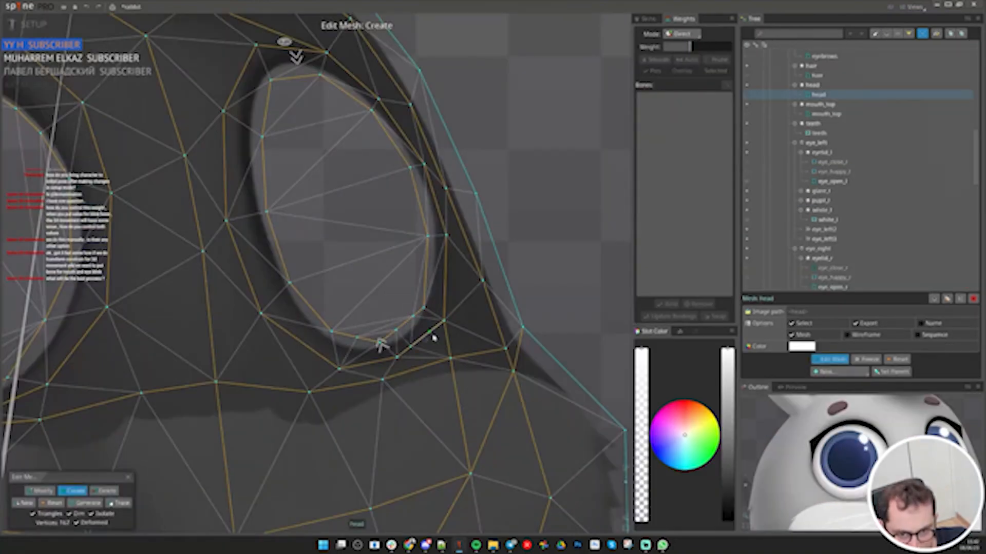
Add head mesh vertices to the inner and outer loops around the lower half of the left eye opening
click(429, 332)
click(425, 282)
click(445, 291)
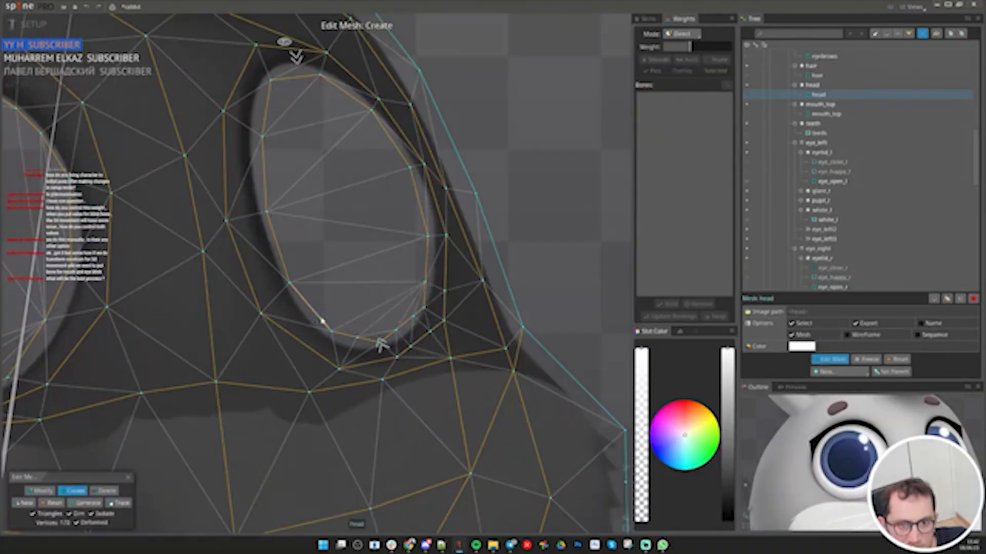
click(323, 322)
click(315, 351)
click(287, 332)
click(309, 306)
Fit the head mesh vertices to the lower rim of the left eye opening and add a vertex beneath it
key(c)
drag(456, 280, 449, 297)
drag(521, 267, 530, 275)
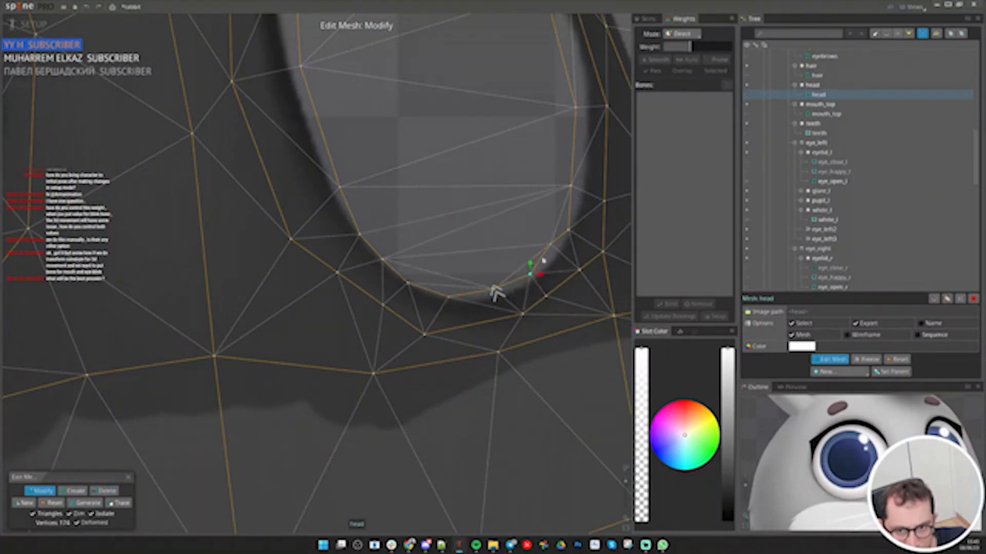
drag(550, 243, 559, 245)
drag(571, 186, 581, 183)
double_click(474, 324)
drag(493, 288, 473, 327)
drag(424, 334, 423, 321)
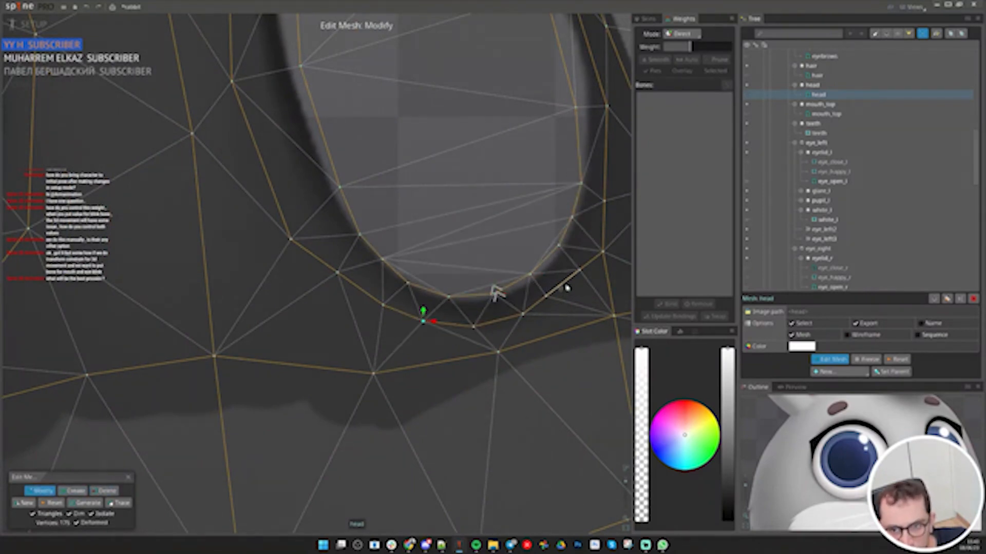
Even out the outer loop of head mesh vertices around the lower half of the left eye
drag(546, 296, 553, 293)
drag(602, 251, 596, 239)
drag(604, 200, 607, 197)
drag(359, 234, 363, 232)
drag(291, 241, 308, 231)
scroll(308, 237, down, 4)
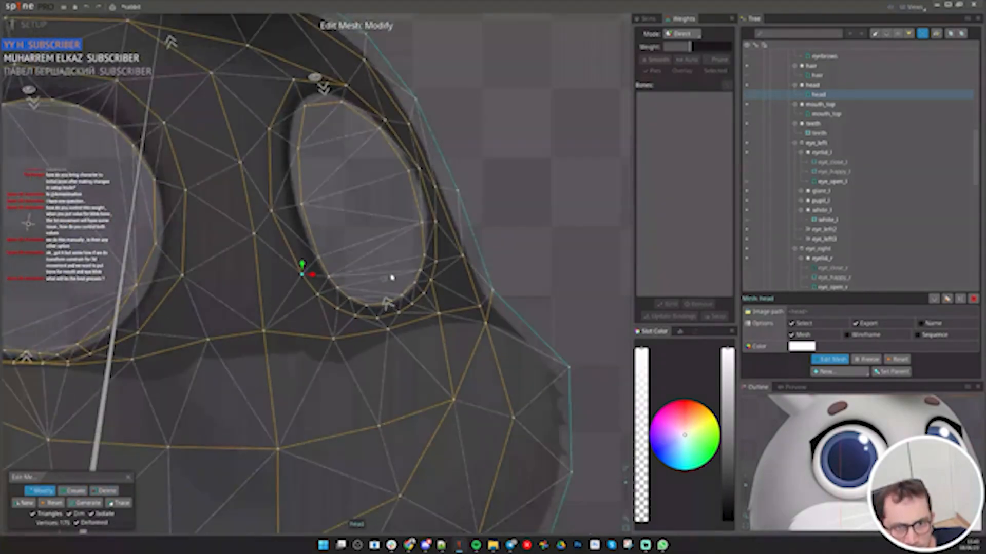
Add head mesh vertices around the upper half of the left eye opening and along its inner side
key(c)
scroll(344, 118, up, 6)
click(353, 169)
click(522, 206)
scroll(462, 242, down, 3)
click(404, 257)
click(234, 390)
click(160, 371)
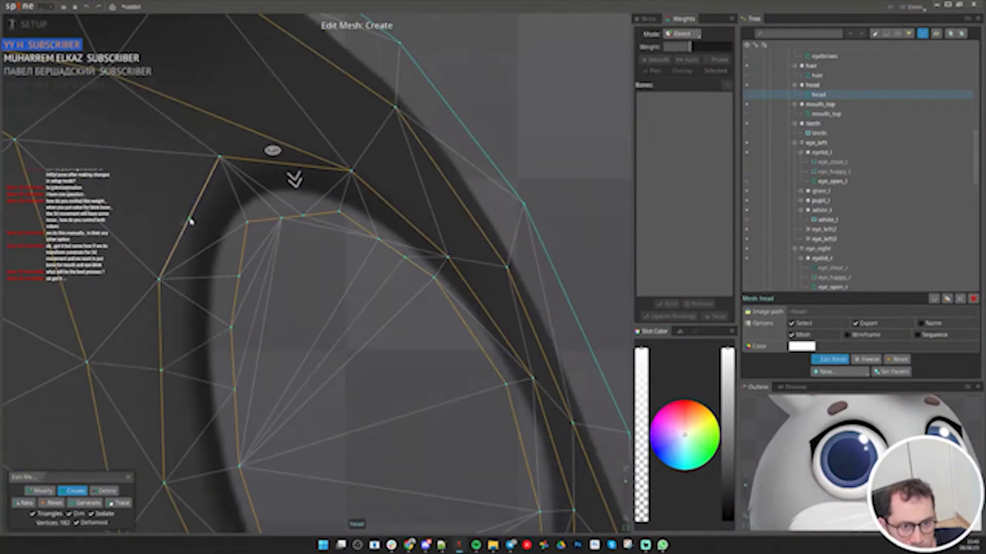
Add more vertices to the outer head mesh loop above the left eye and along its outer side
click(189, 219)
click(274, 163)
click(311, 167)
scroll(422, 242, down, 4)
click(449, 291)
click(460, 284)
scroll(367, 348, up, 1)
key(m)
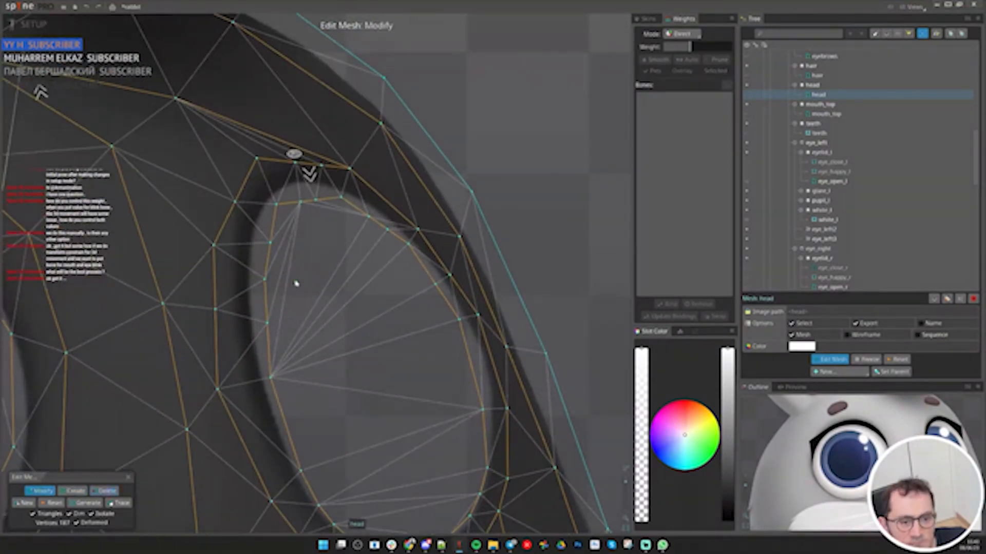
Align the head mesh vertices with the inner side and top rim of the left eye opening
drag(267, 323, 256, 326)
drag(265, 279, 254, 276)
drag(271, 242, 258, 239)
drag(276, 204, 273, 202)
drag(302, 200, 297, 187)
drag(316, 199, 318, 189)
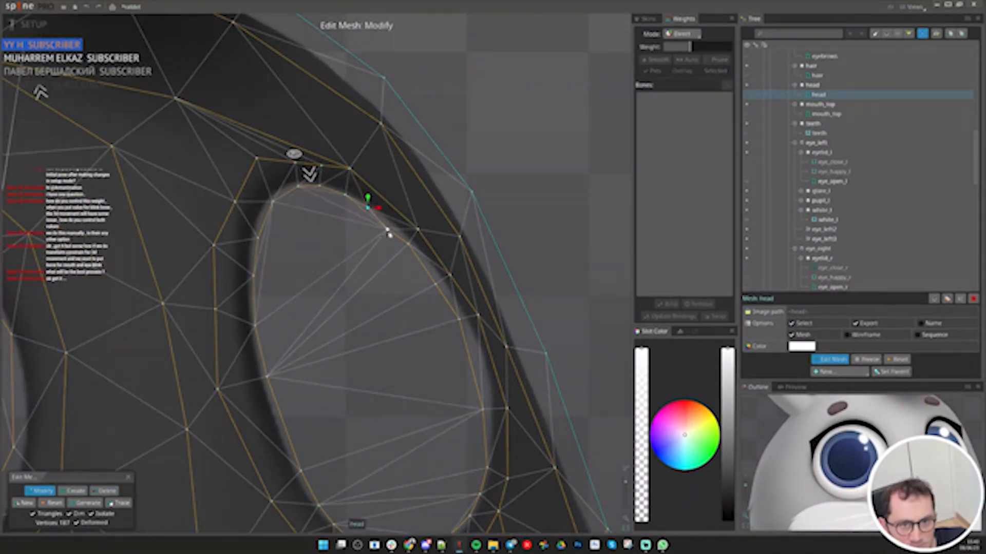
Align the remaining left eye rim vertices, adjust the outer loop at the upper inner corner and finish editing the head mesh
drag(388, 230, 388, 225)
drag(409, 243, 411, 244)
drag(435, 284, 437, 277)
drag(484, 408, 487, 386)
drag(301, 471, 295, 452)
scroll(357, 391, down, 2)
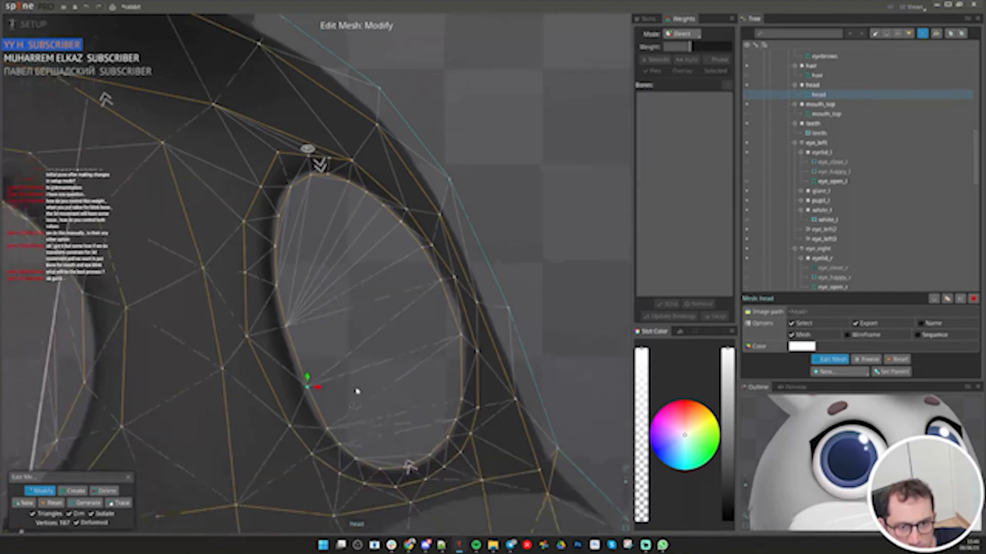
drag(282, 152, 290, 159)
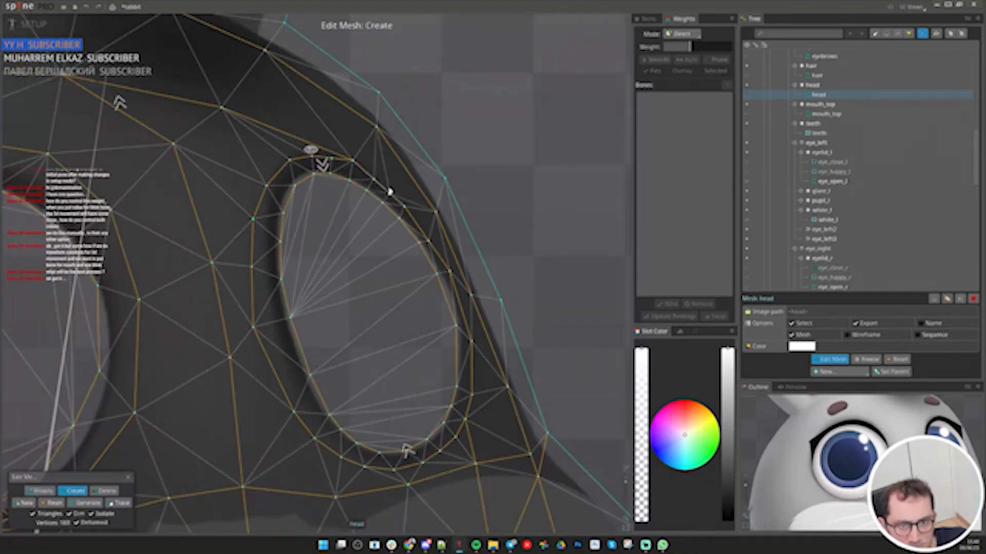
key(Escape)
Check the vertex layout of the eye_open_l eyelid mesh and bind the mesh to the eye_left3 and eye_left bones
click(354, 180)
key(e)
scroll(318, 128, up, 1)
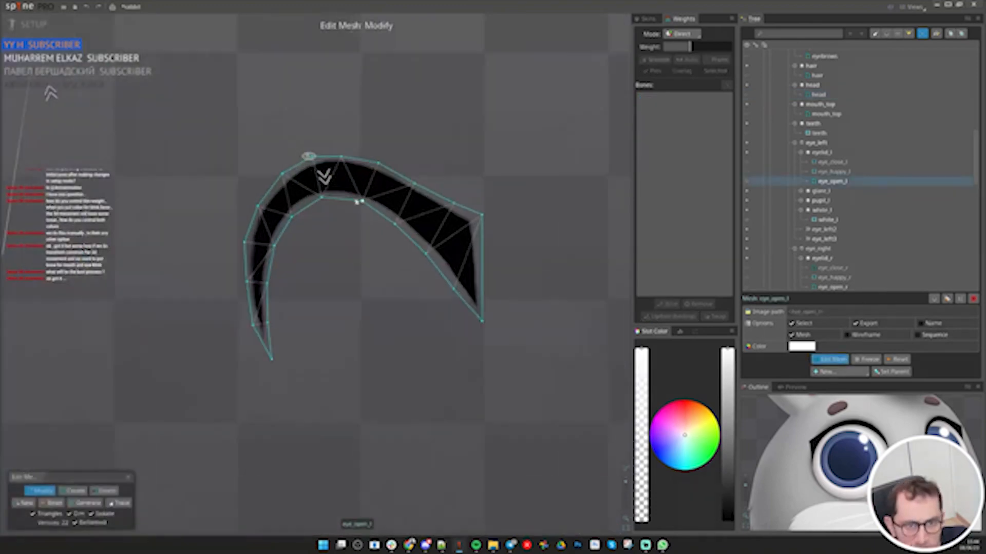
key(Escape)
click(666, 304)
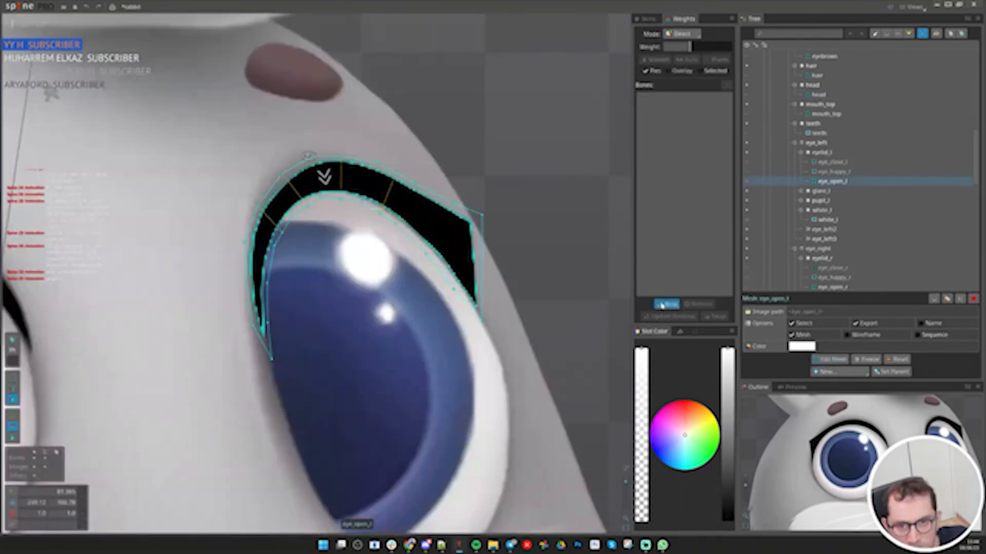
scroll(354, 277, down, 3)
click(342, 235)
click(388, 393)
key(Escape)
key(Escape)
Copy the eye_left3 bone's transform and lower the bone over the left eye as a half-closed test pose
click(342, 235)
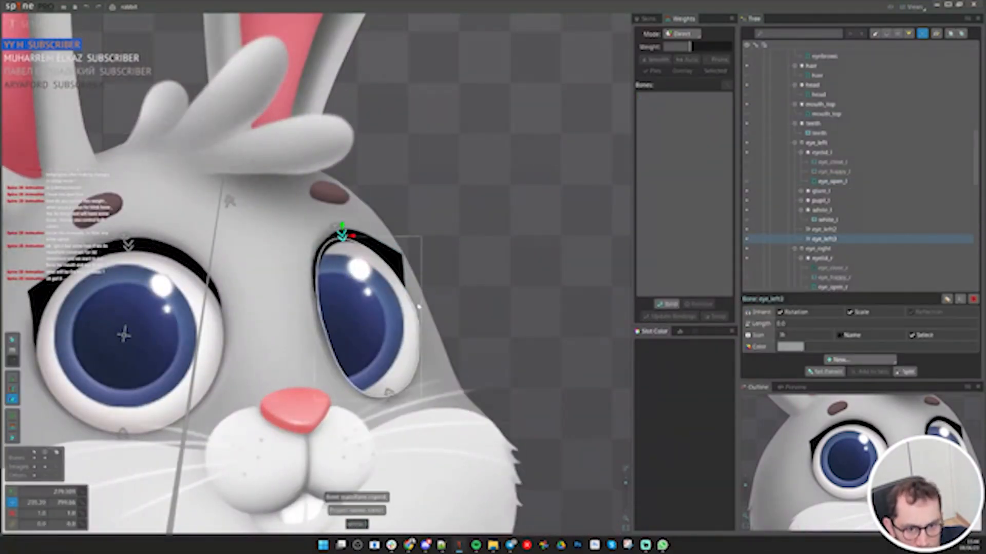
click(390, 226)
click(342, 235)
scroll(337, 218, up, 8)
scroll(302, 319, down, 8)
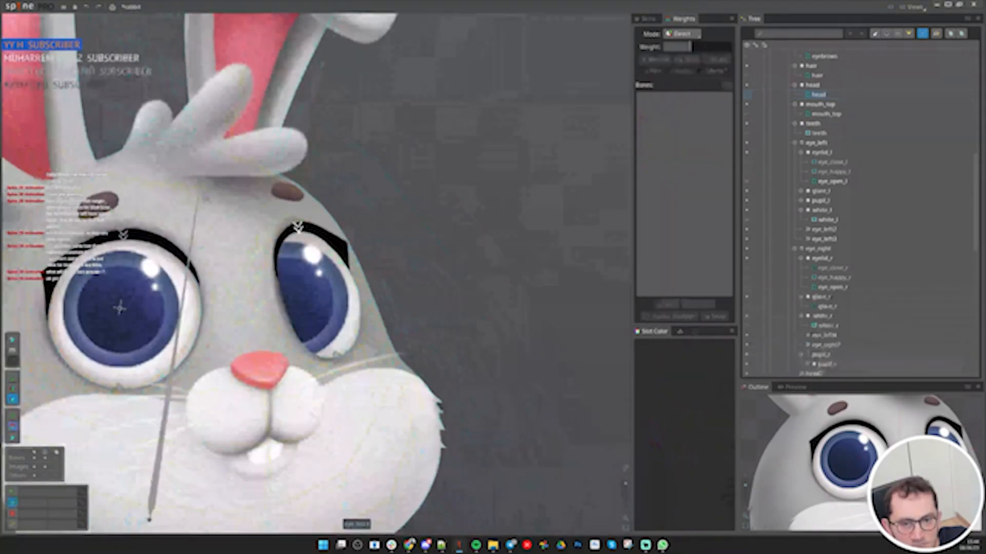
click(310, 257)
key(b)
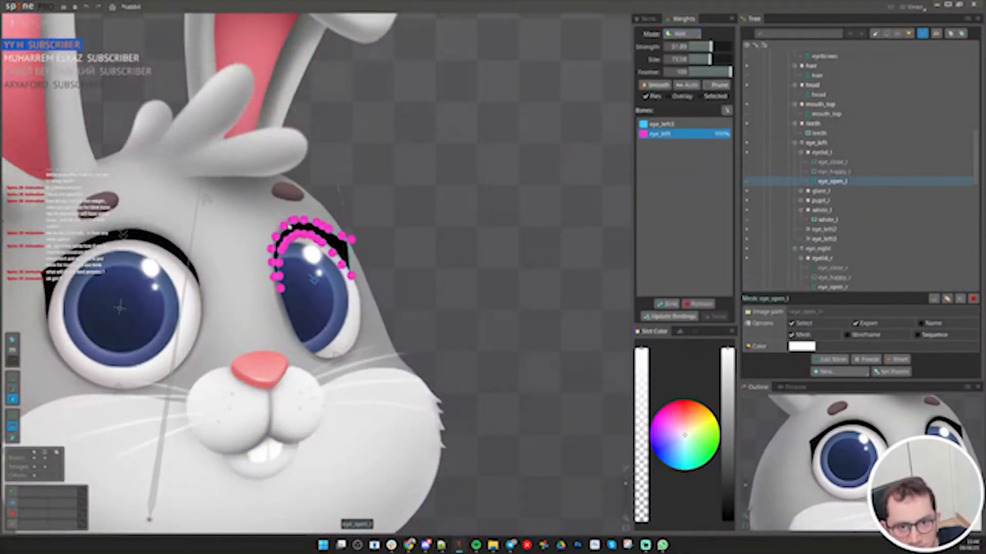
Brush eye_left3 weight onto the middle vertices of the eye_open_l eyelid mesh in Add mode
click(314, 279)
mouse_move(288, 241)
mouse_down()
mouse_move(351, 258)
mouse_move(372, 324)
mouse_up()
scroll(351, 257, up, 5)
key(b)
click(290, 296)
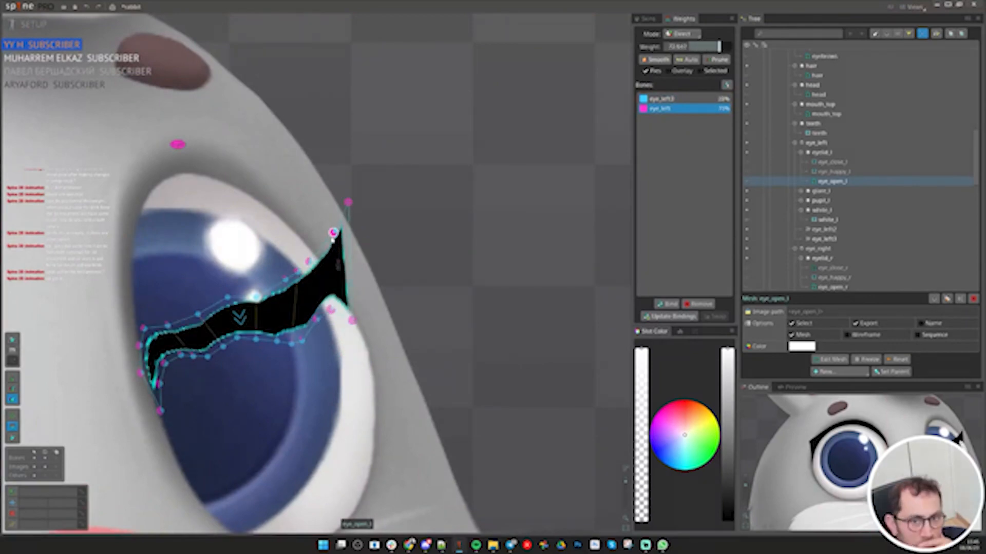
Adjust the direct weights of the eye_open_l vertices at the inner corner and along the lower edge to straighten the lid
drag(205, 314, 141, 314)
drag(159, 384, 141, 350)
click(208, 357)
click(180, 350)
drag(222, 347, 224, 358)
click(237, 339)
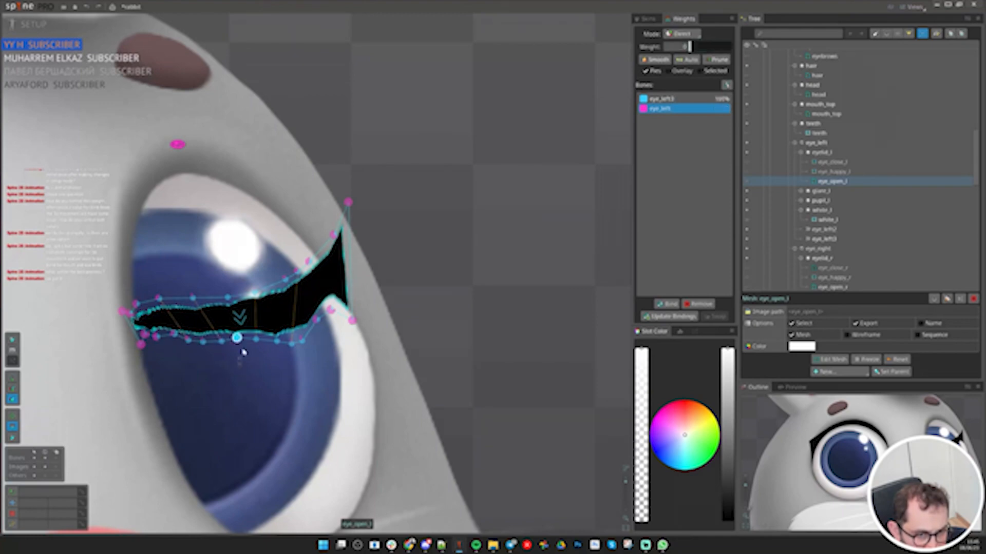
drag(292, 344, 293, 367)
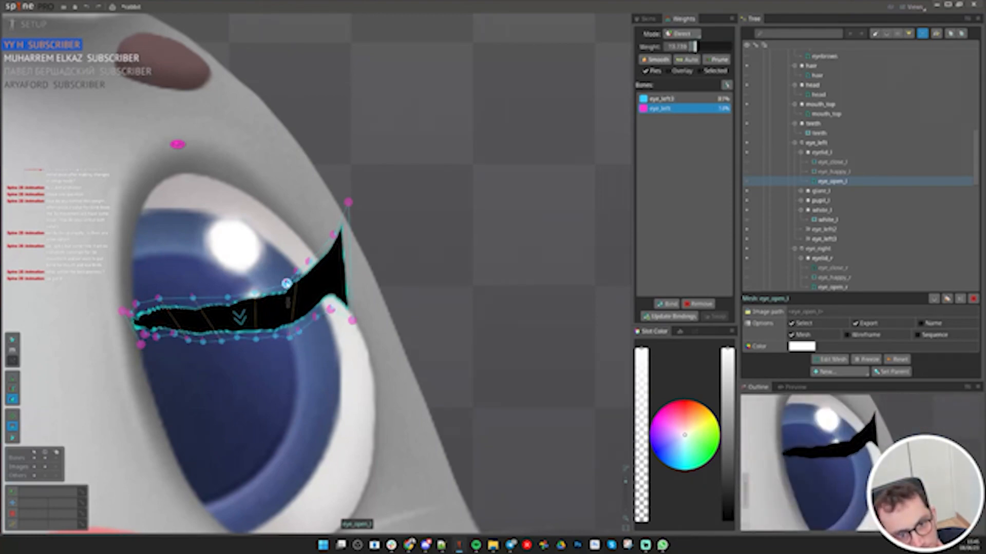
Select the head mesh and brush eye_left3 weight onto its vertices above the left eye
click(86, 145)
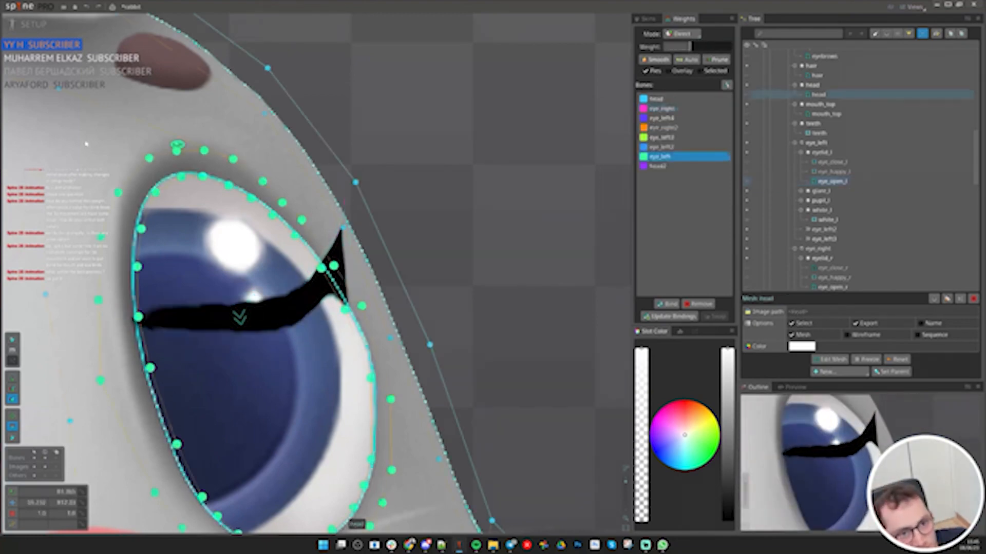
scroll(86, 144, down, 3)
click(662, 137)
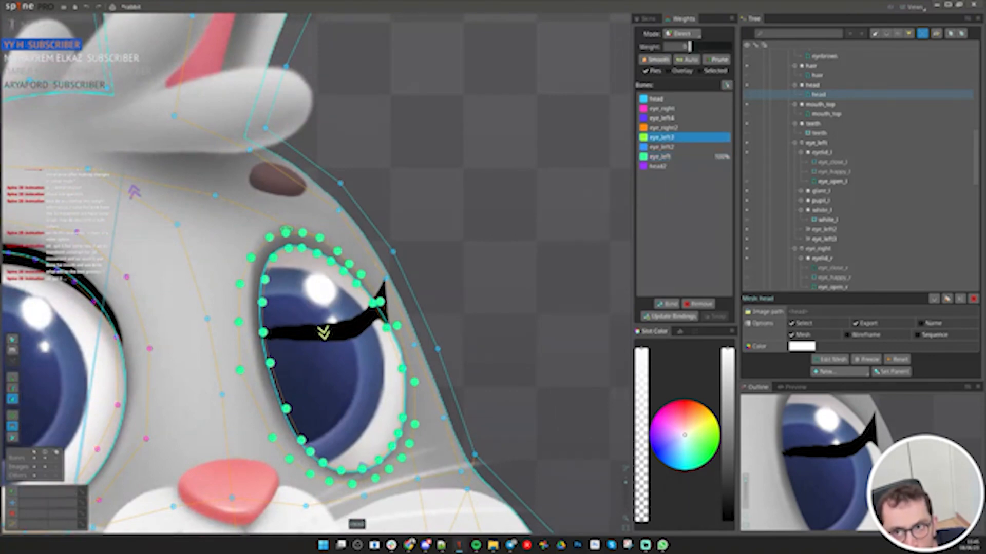
key(b)
mouse_move(286, 205)
mouse_down()
mouse_move(288, 180)
mouse_move(318, 220)
mouse_up()
Switch weighting to Direct mode and refine the head mesh vertices near the inner end of the left upper lid
click(682, 33)
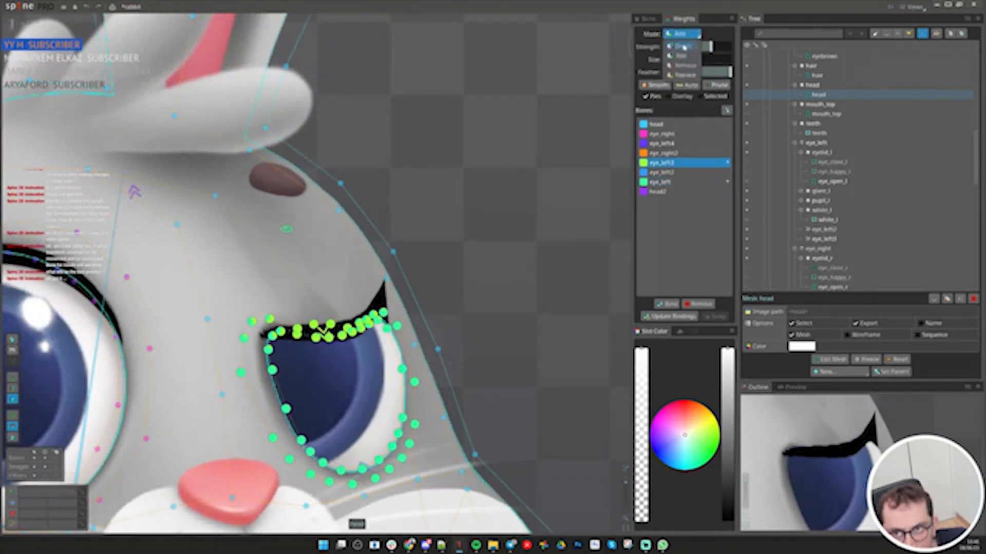
click(682, 46)
scroll(297, 333, up, 3)
click(296, 316)
scroll(359, 186, down, 2)
click(314, 128)
scroll(325, 240, up, 1)
click(301, 270)
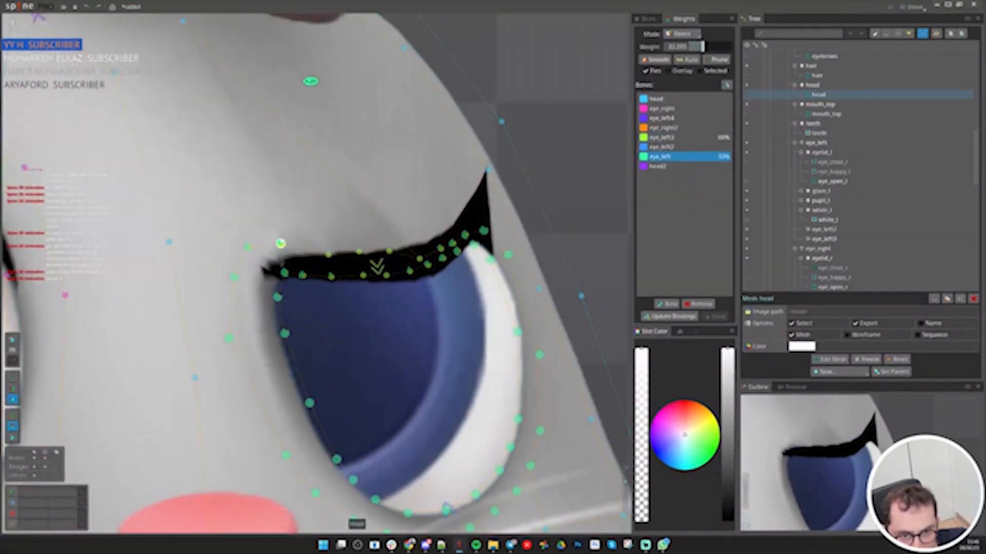
Balance the eye_left3 weights of the head vertices across the left upper lid and both corners, and save the project
click(359, 253)
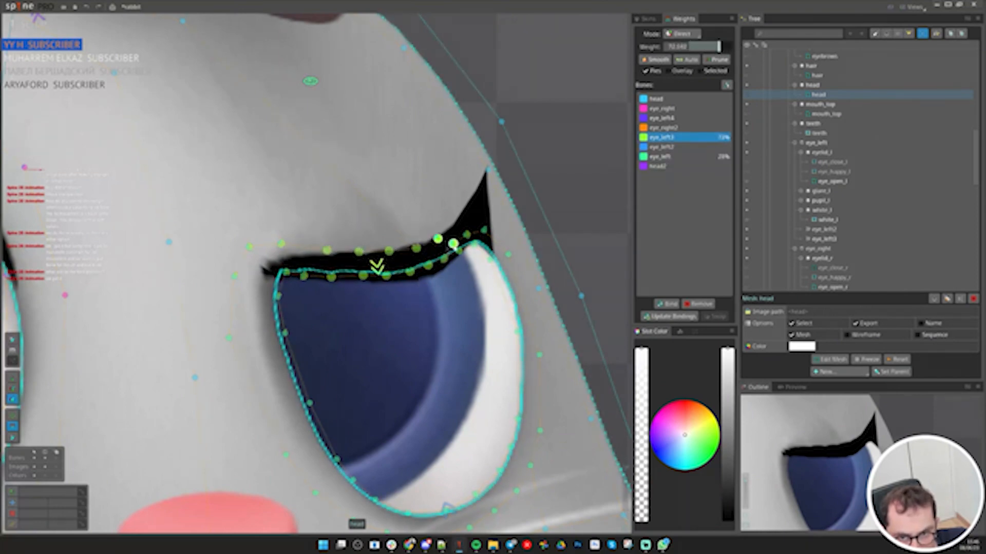
click(489, 258)
click(361, 273)
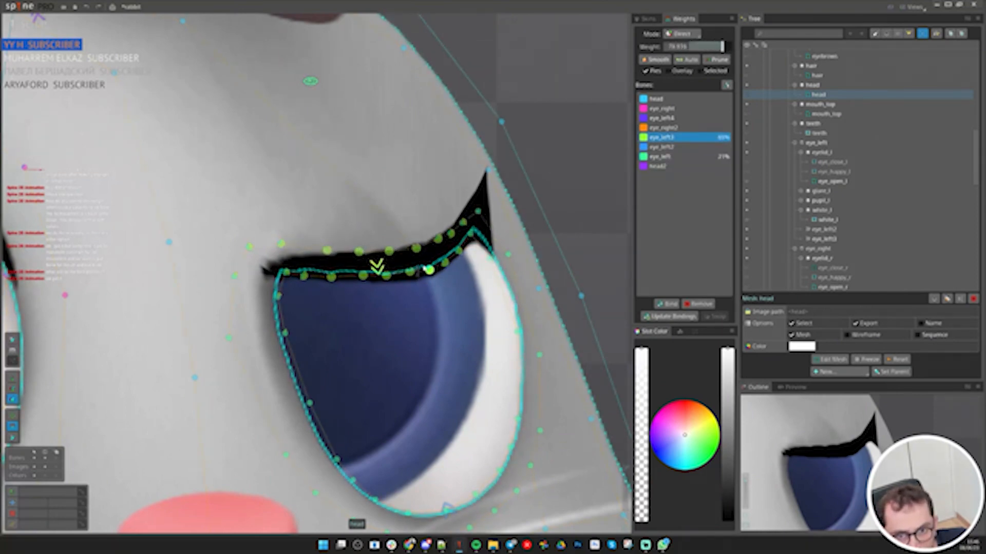
drag(286, 273, 280, 241)
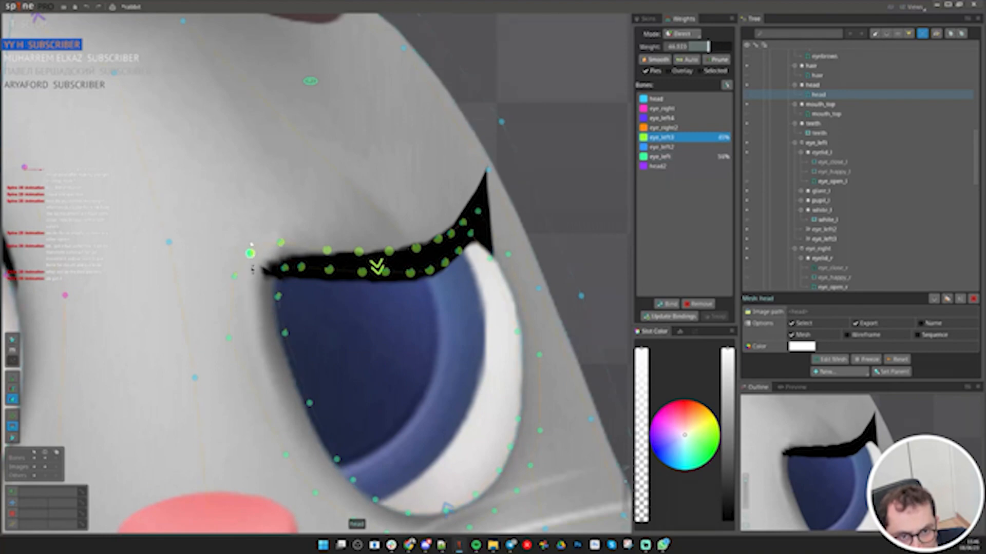
click(235, 276)
drag(235, 279, 249, 378)
key(ctrl+s)
Paste the copied transform back onto the eye_left3 bone and raise the eye_left2 bone into the left eye
drag(457, 307, 398, 260)
scroll(349, 270, down, 3)
click(326, 250)
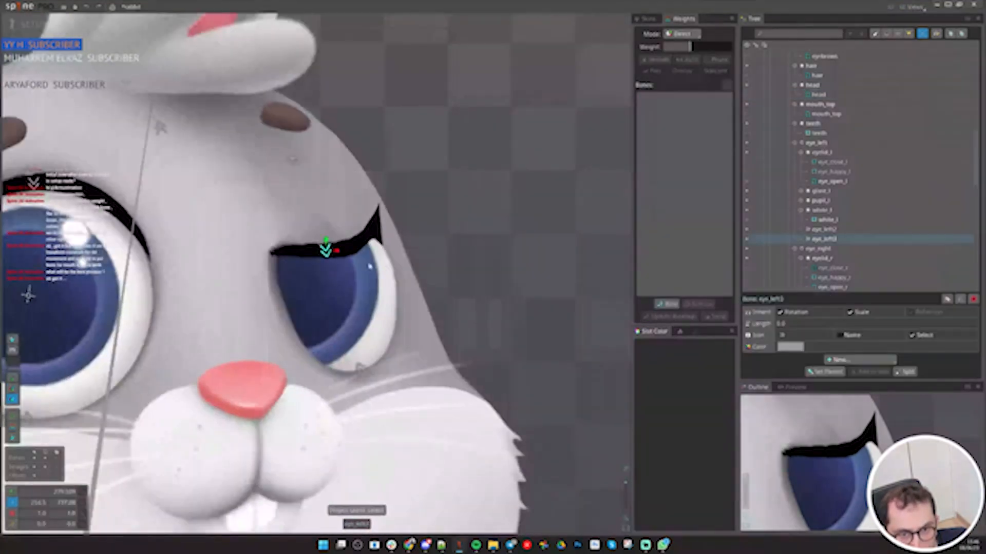
key(ctrl+v)
click(359, 367)
Select the head mesh and brush eye_left2 weight onto its vertices along the left eye's lower rim
click(440, 354)
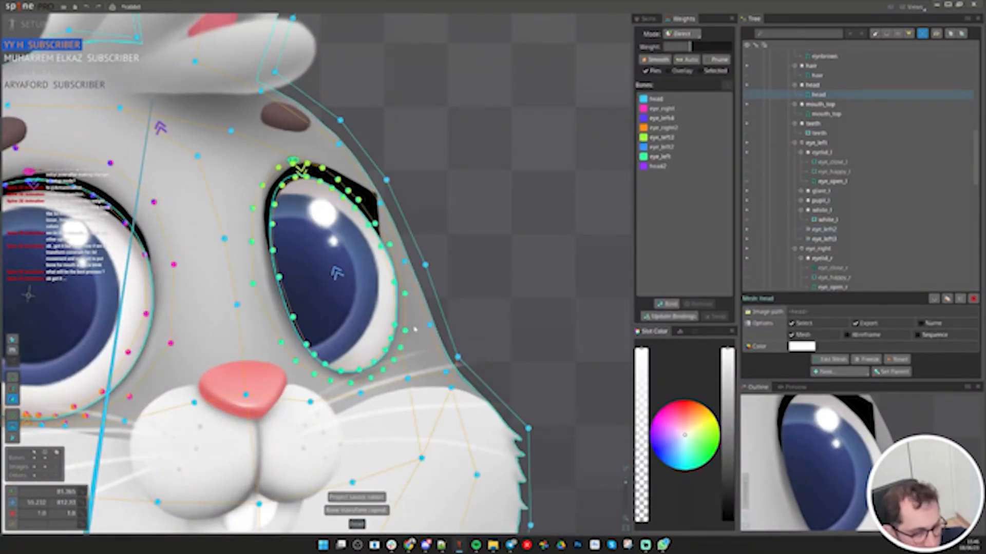
click(681, 157)
drag(472, 271, 465, 229)
click(677, 147)
click(681, 34)
click(678, 47)
mouse_move(318, 362)
mouse_down()
mouse_move(360, 298)
mouse_move(351, 306)
mouse_move(362, 272)
mouse_move(289, 257)
mouse_up()
Raise the eye_left2 weights of the head vertices at the middle of the left eye's lower rim in Direct mode
click(682, 34)
click(677, 46)
scroll(352, 307, up, 5)
drag(330, 231, 330, 215)
drag(389, 188, 388, 179)
drag(443, 170, 443, 157)
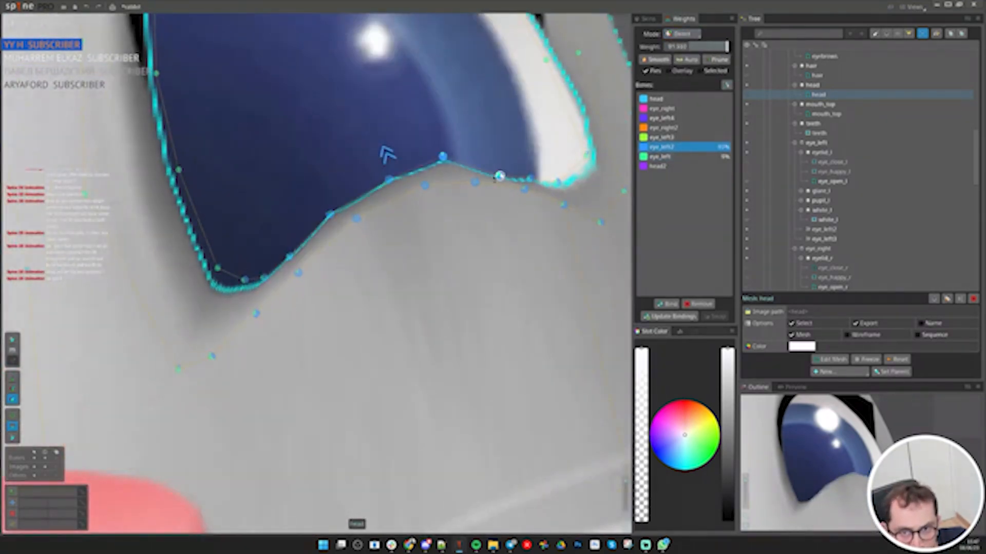
Increase the eye_left2 weights of the head vertices toward the outer and inner ends of the left eye's lower rim
drag(500, 176, 499, 162)
drag(531, 179, 529, 167)
drag(558, 182, 557, 164)
drag(289, 256, 289, 247)
drag(265, 278, 263, 261)
drag(244, 280, 243, 270)
drag(212, 356, 211, 350)
scroll(209, 354, down, 3)
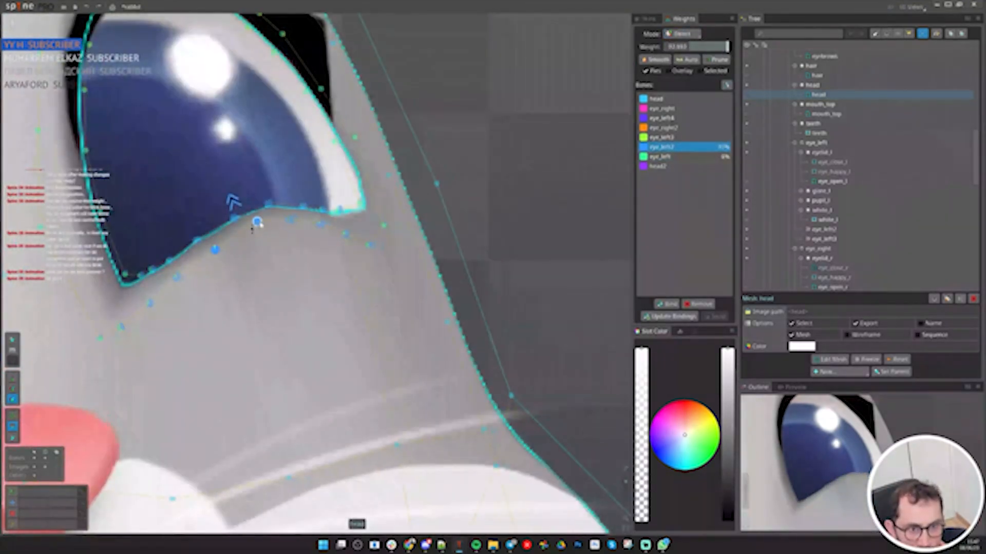
Refine the eye_left2 weights of the head vertices along the outer half of the left eye's lower rim
drag(384, 226, 386, 232)
drag(339, 210, 337, 204)
drag(323, 210, 300, 201)
drag(320, 225, 320, 222)
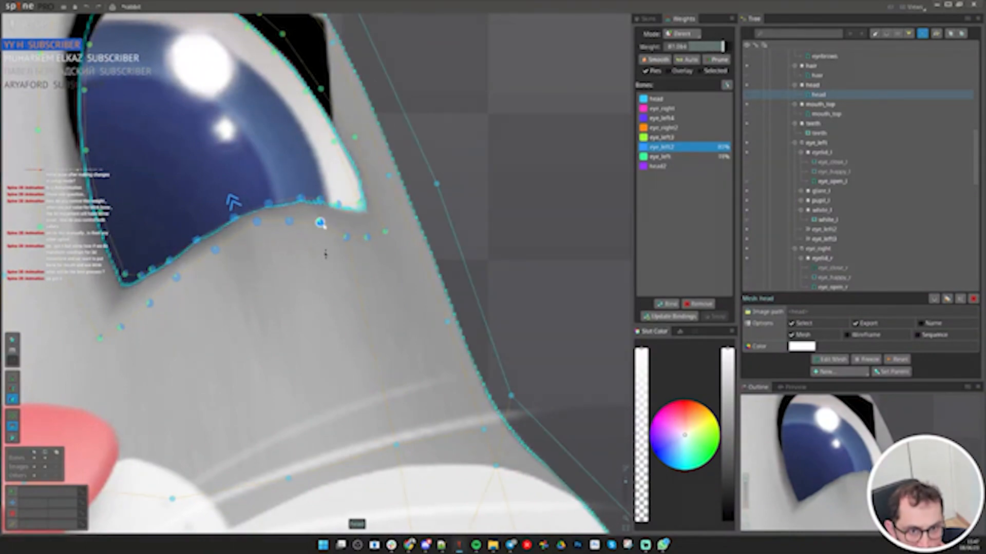
Adjust the eye_left weights of the row of head vertices just below the left eye's lower rim
click(661, 157)
drag(257, 222, 218, 267)
drag(289, 221, 295, 255)
drag(320, 222, 324, 249)
drag(344, 237, 370, 273)
Return the eye_left2 bone to its original transform and raise the eye_right2 bone into the right eye
scroll(441, 277, down, 3)
click(385, 247)
key(ctrl+c)
click(122, 255)
key(ctrl+v)
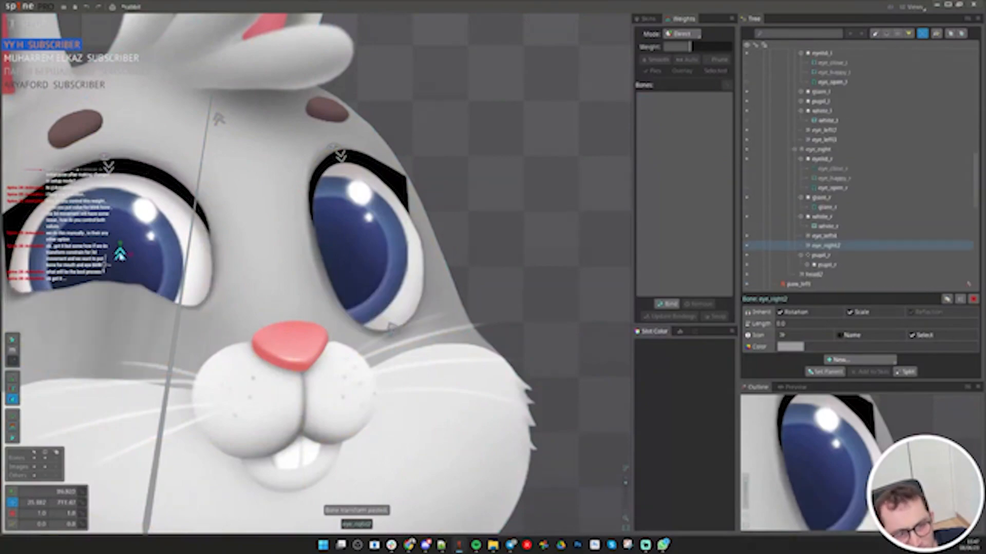
scroll(537, 216, down, 3)
key(ctrl+s)
Select the head mesh and adjust the eye_right2 weights of its vertices along the right eye's lower rim
click(322, 257)
scroll(318, 256, up, 4)
key(g)
drag(307, 263, 308, 255)
drag(345, 254, 345, 248)
drag(496, 285, 477, 281)
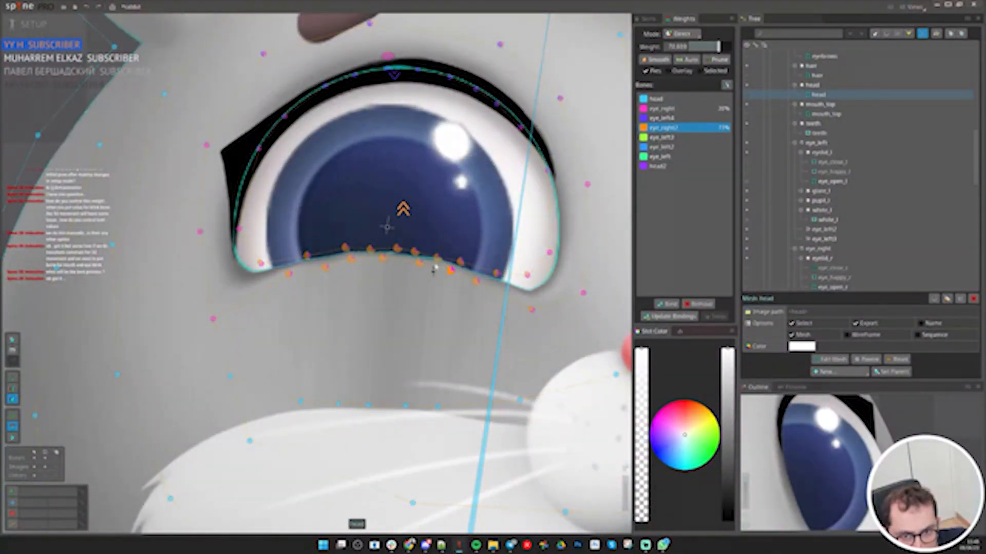
Paste the copied transform back onto the eye_right2 bone and save the project
key(Page_Up)
scroll(420, 279, down, 4)
click(379, 270)
key(ctrl+v)
key(ctrl+s)
key(ctrl+z)
Add a child bone of eye_left at the left eye's centre and bind the glare_l mesh to it
click(353, 262)
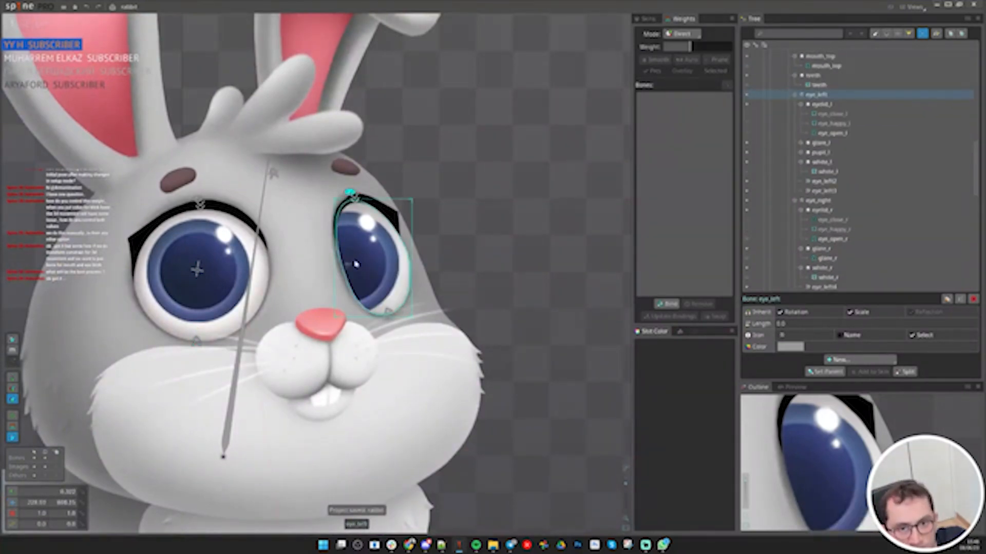
click(371, 231)
key(b)
click(666, 305)
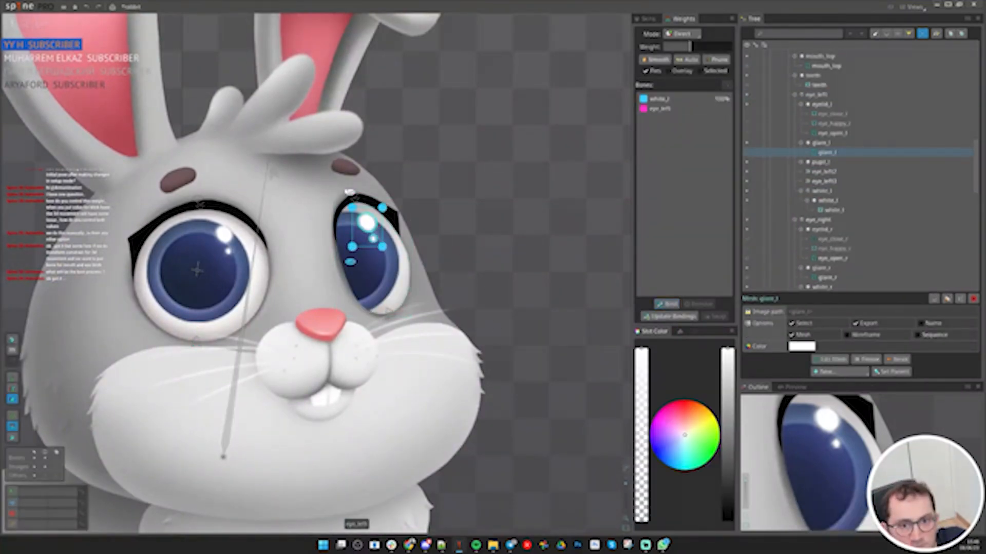
Move the white_l slot back under the eye_left bone and parent the pupil_l slot to the white_l bone
click(837, 201)
key(p)
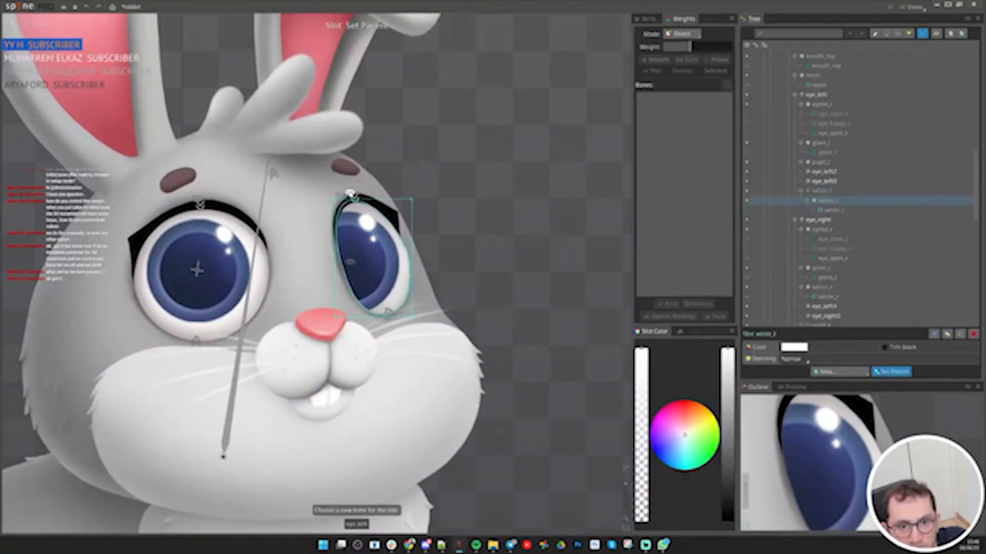
click(349, 260)
click(370, 291)
key(p)
click(350, 260)
scroll(519, 292, down, 3)
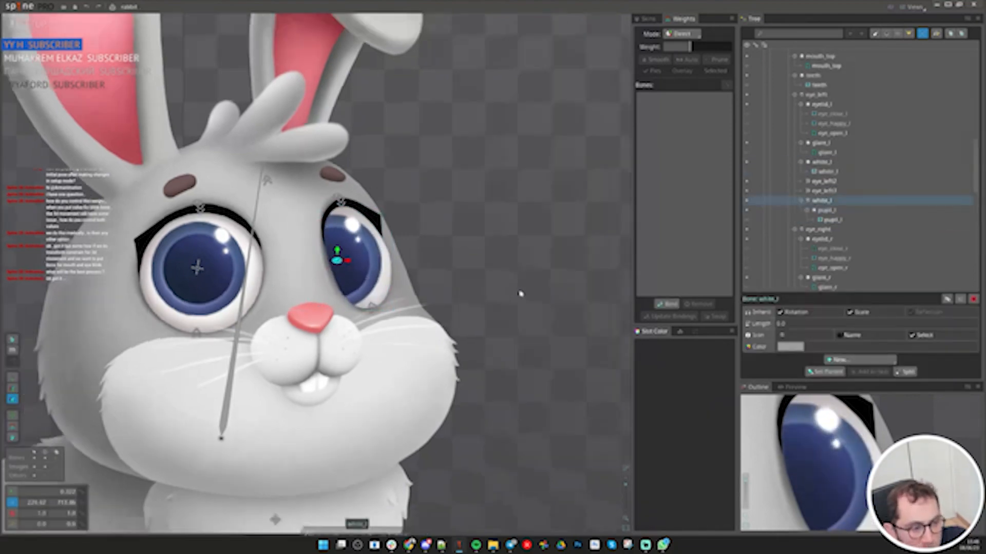
Switch to Animate mode and key the eye_left3 bone lowered over the left eye in the blink animation
drag(394, 224, 455, 231)
key(ctrl+Tab)
key(Right)
key(Right)
key(Right)
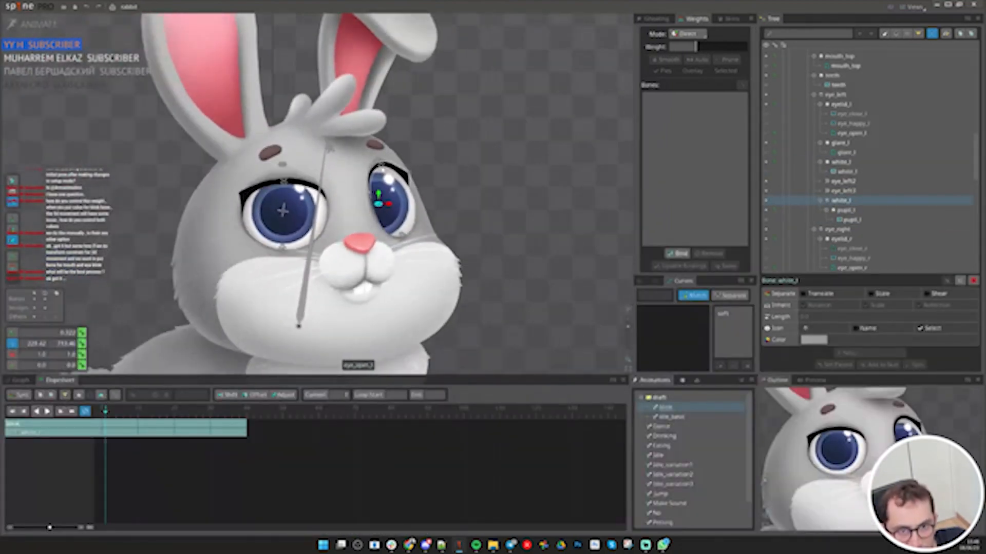
drag(381, 166, 392, 236)
Copy eye_left3's translate keys further along the blink timeline, ending with the open pose at frame 7
click(103, 414)
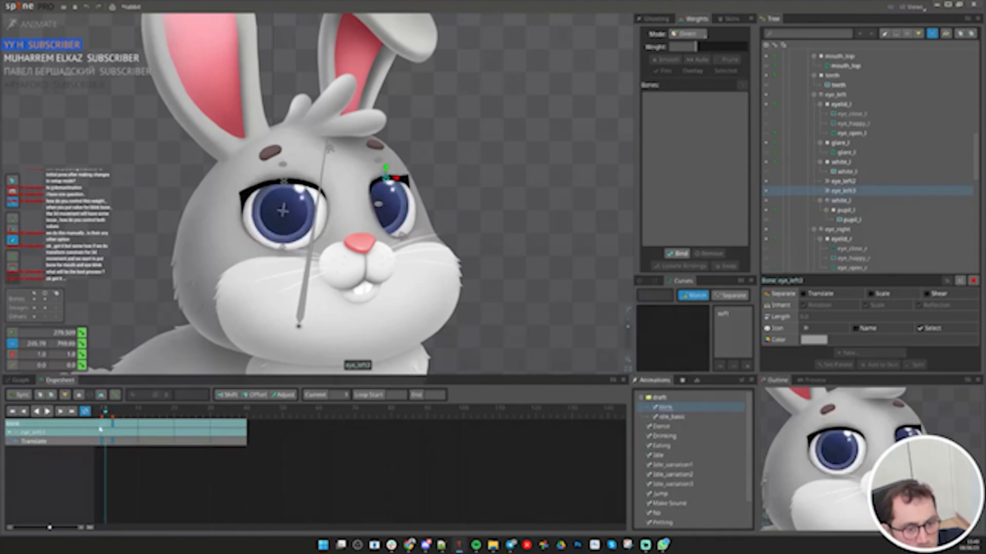
key(ctrl+c)
click(120, 413)
key(ctrl+v)
click(127, 414)
key(ctrl+v)
Key the eye_left2 bone raised into the left eye at frame 2 and hold that pose before the reopening key
click(401, 236)
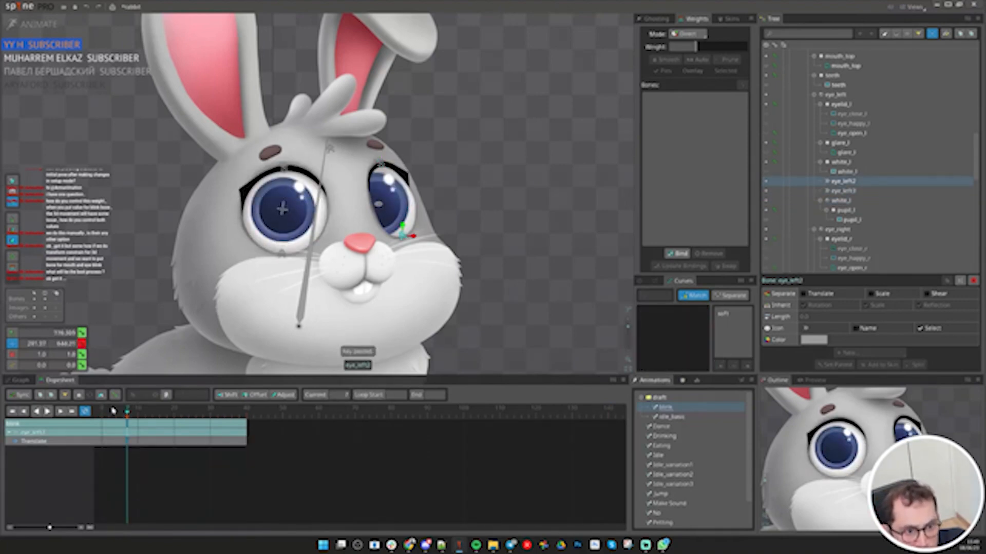
click(110, 413)
drag(528, 224, 528, 200)
click(119, 423)
click(116, 414)
key(Right)
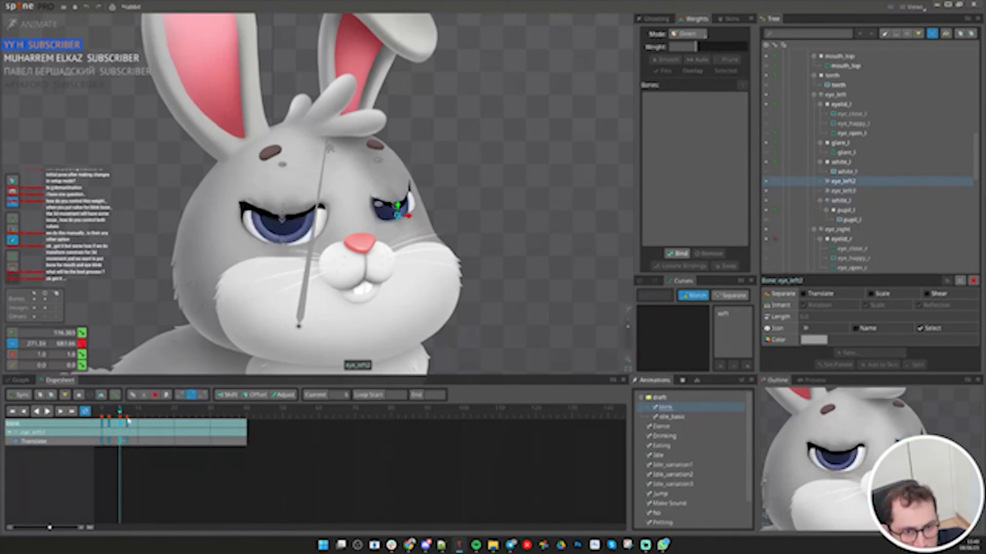
Step back and forth through the blink frames to examine how the left eyelids close and open
key(Left)
key(Right)
key(Left)
key(Right)
key(Right)
key(Right)
key(Right)
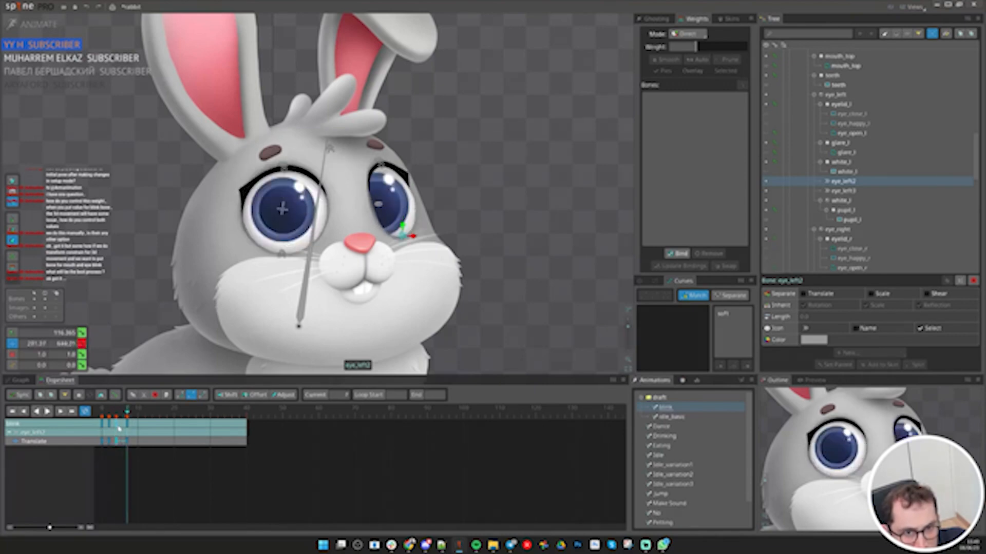
key(Left)
key(Left)
key(Left)
key(Left)
Apply the soft curve preset to eye_left2's translate keys in the blink animation
click(723, 313)
click(117, 441)
click(102, 441)
click(723, 314)
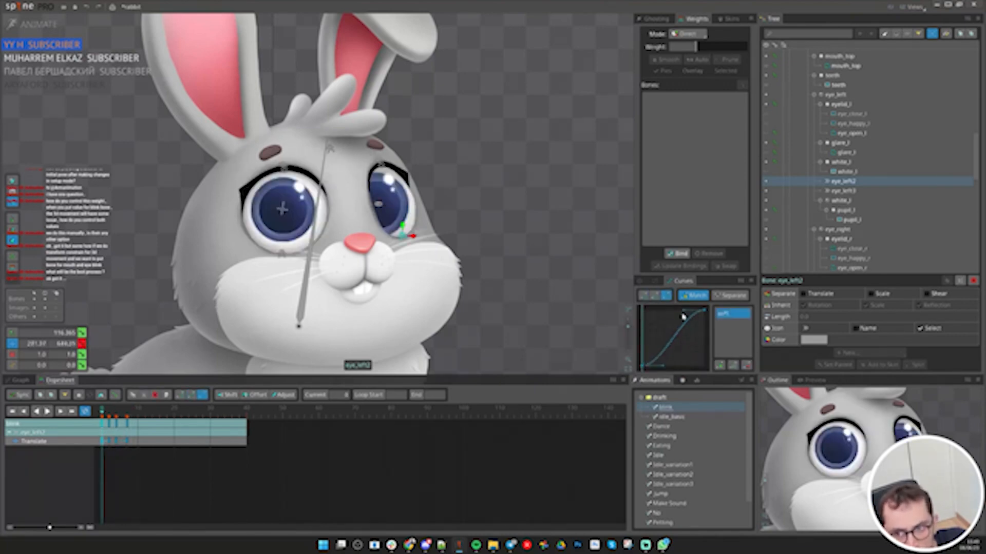
Switch the left eyelid to the eye_close_l attachment at frame 2 and scrub the blink to check it
click(109, 413)
scroll(843, 198, down, 2)
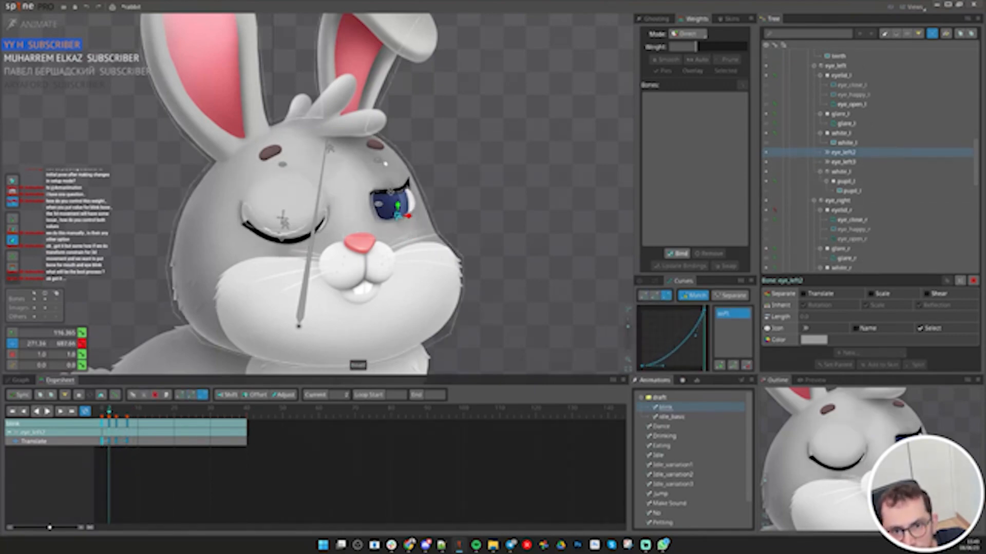
click(395, 195)
click(766, 85)
drag(109, 413, 120, 412)
click(522, 226)
key(space)
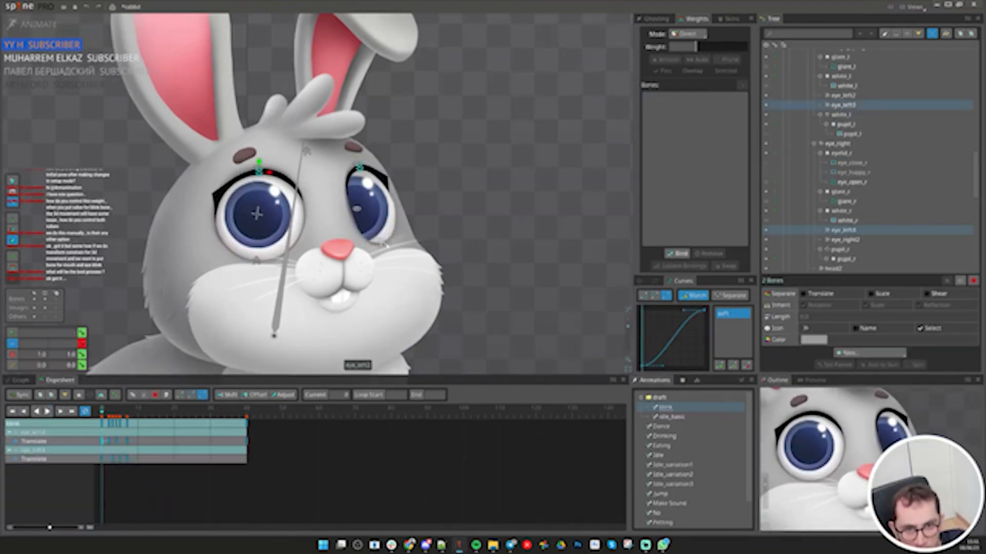
Add eye_left2 and eye_right2 to the bone selection and shape the closing curve of all four eyelid bones as an ease-in
ctrl+click(381, 242)
ctrl+click(255, 260)
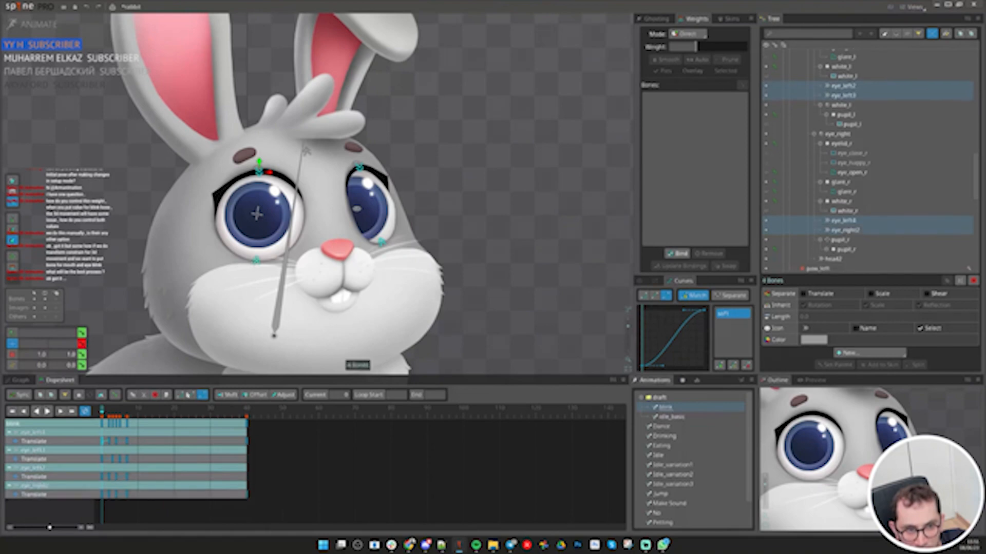
click(737, 337)
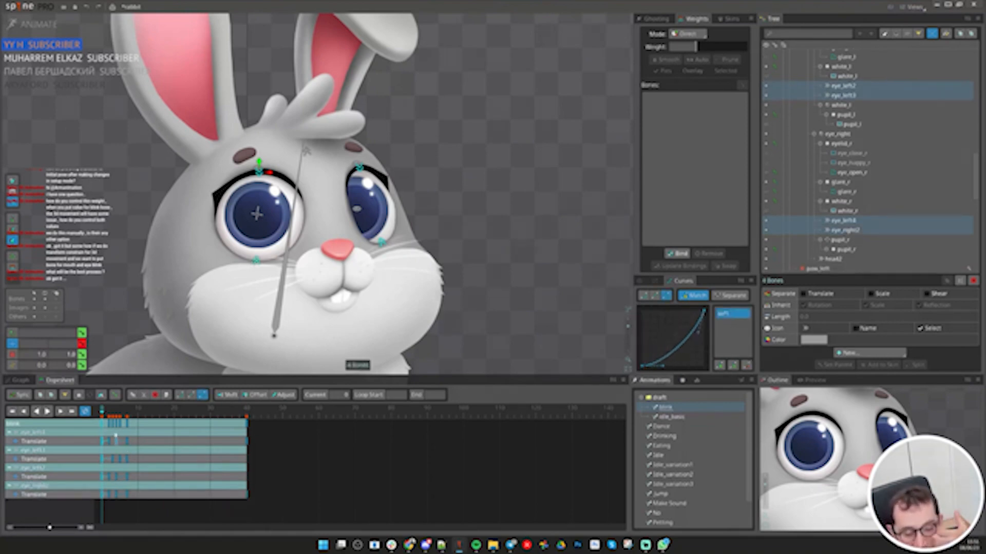
drag(101, 415, 109, 418)
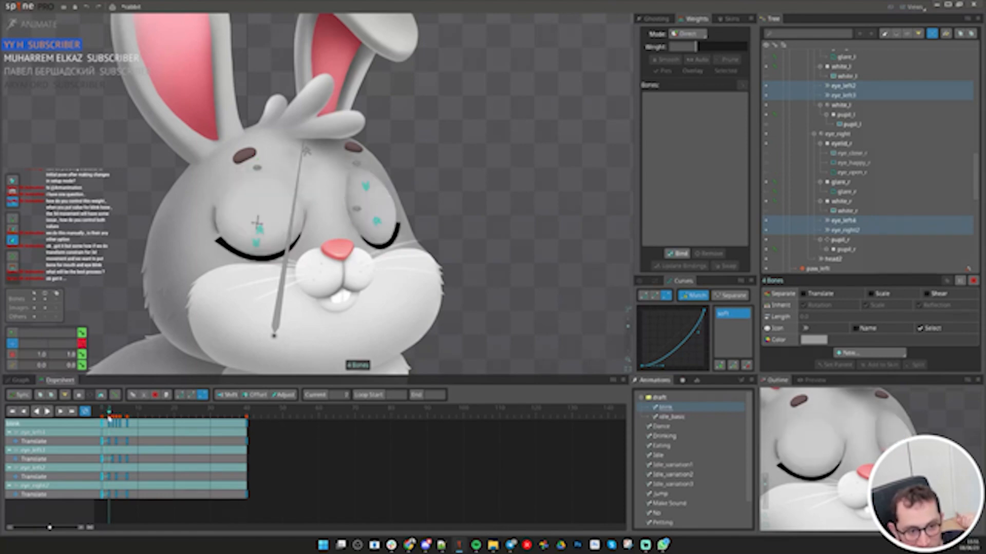
Align eye_left3's closed key with the other eyelid bones at frame 2 and scrub the blink to frame 5
click(109, 463)
click(108, 461)
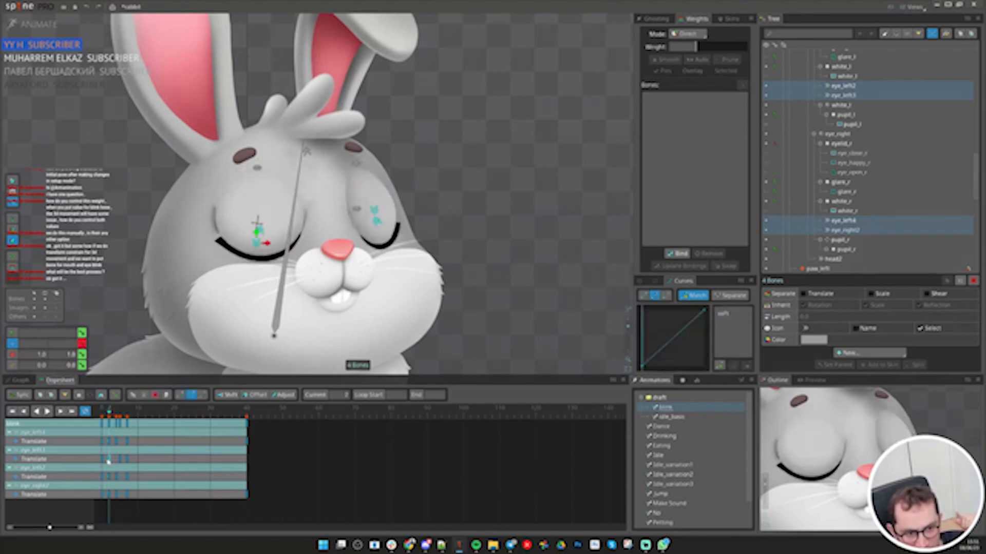
click(100, 413)
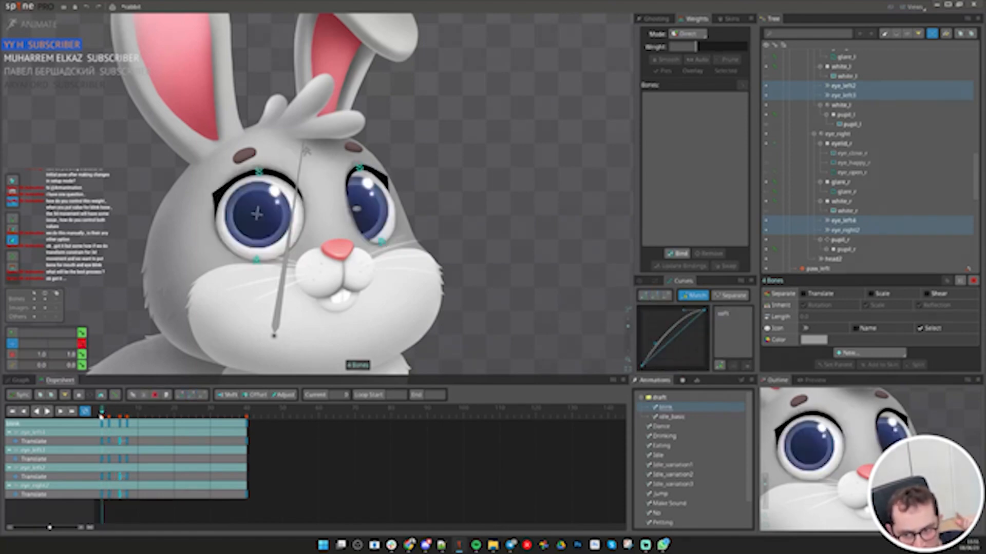
drag(102, 414, 119, 422)
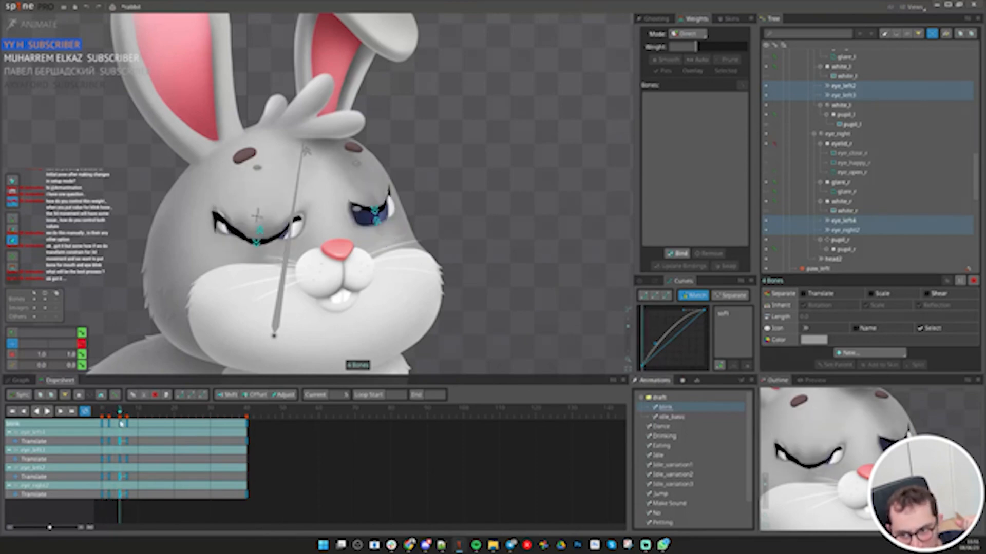
Raise the eye_left4 bone in the right eye at frame 5 and copy that key to frame 2
key(space)
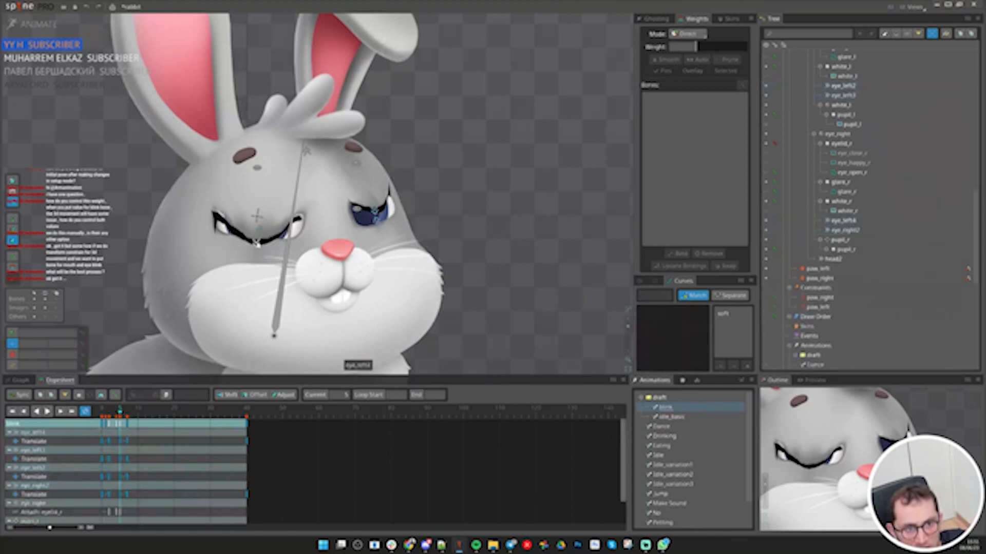
drag(257, 244, 261, 218)
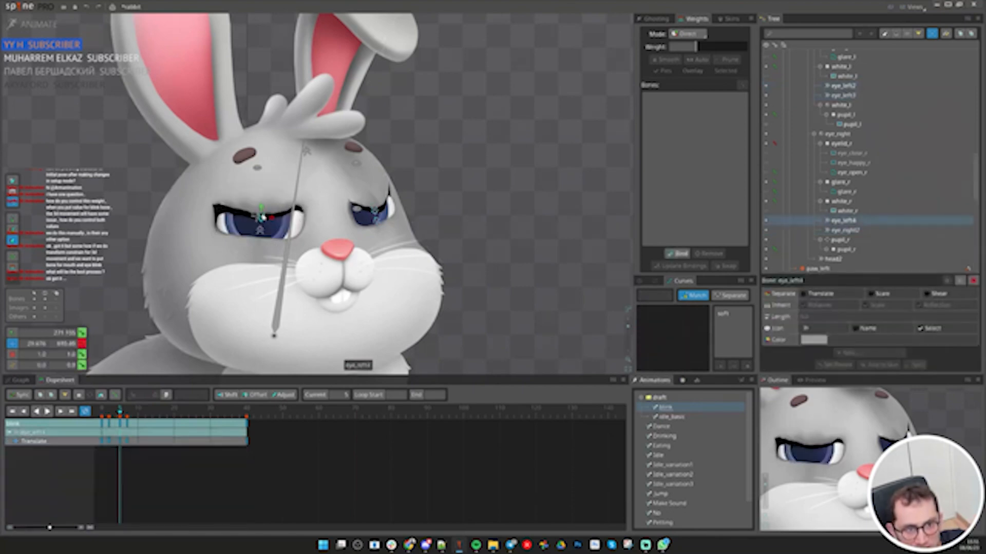
click(109, 443)
click(115, 443)
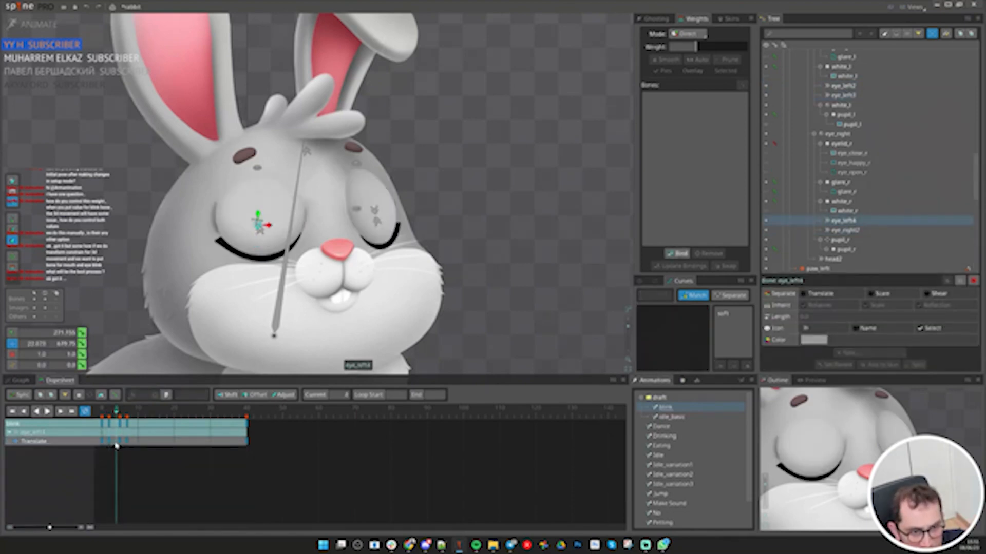
click(119, 442)
key(ctrl+c)
click(109, 442)
key(ctrl+v)
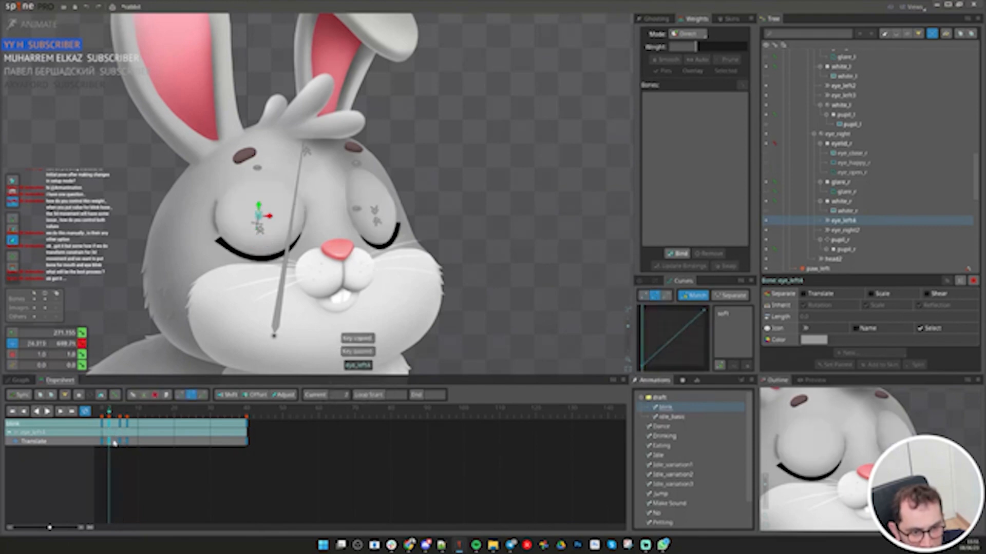
Apply the soft curve preset to eye_left4's frame 5 key, and ease the frame 0 and frame 5 keys of all four eyelid bones
click(120, 442)
click(729, 316)
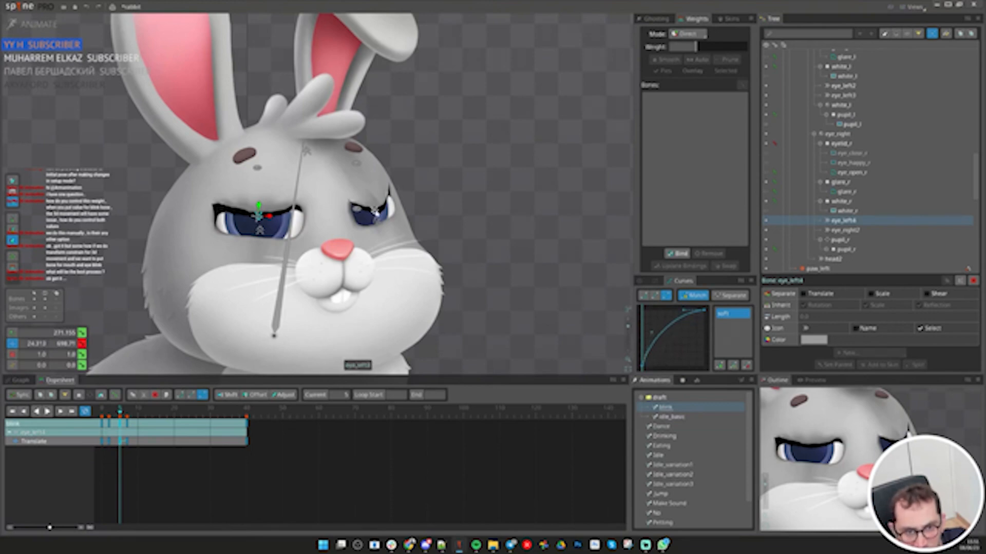
ctrl+click(374, 210)
ctrl+click(377, 221)
ctrl+click(260, 232)
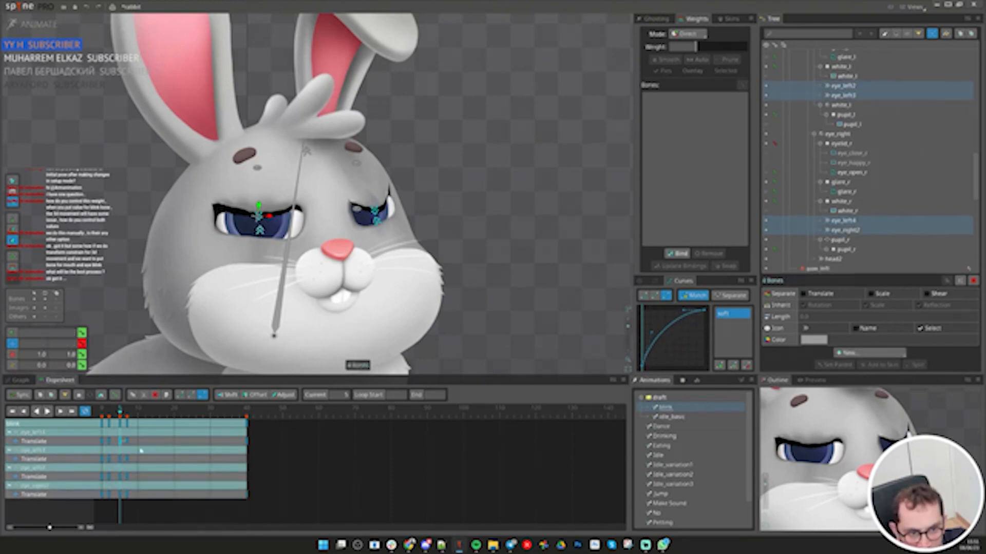
click(102, 424)
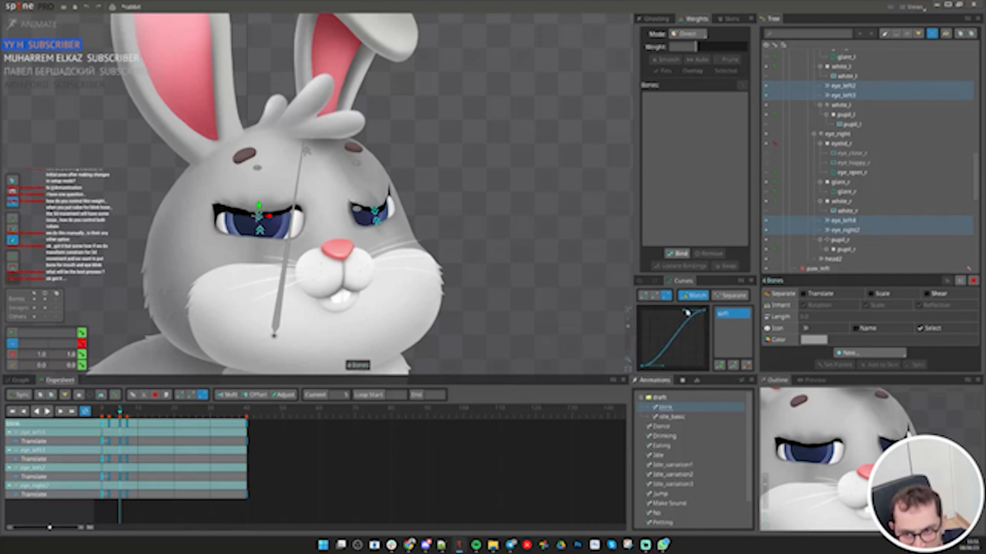
click(120, 427)
click(727, 315)
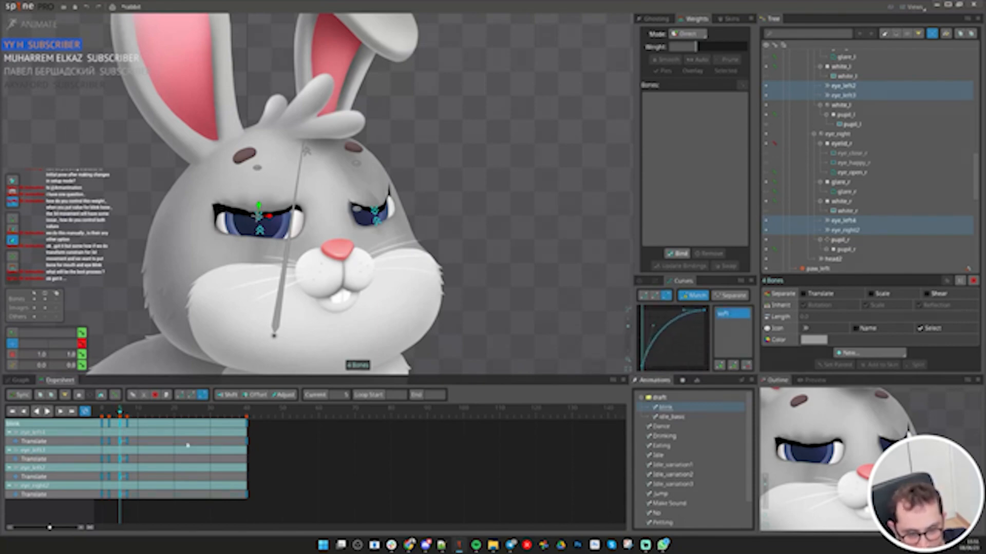
Move the last blink keys of the four eyelid bones to frame 8 and play the animation
mouse_move(126, 417)
mouse_down()
mouse_move(101, 422)
mouse_move(130, 427)
mouse_up()
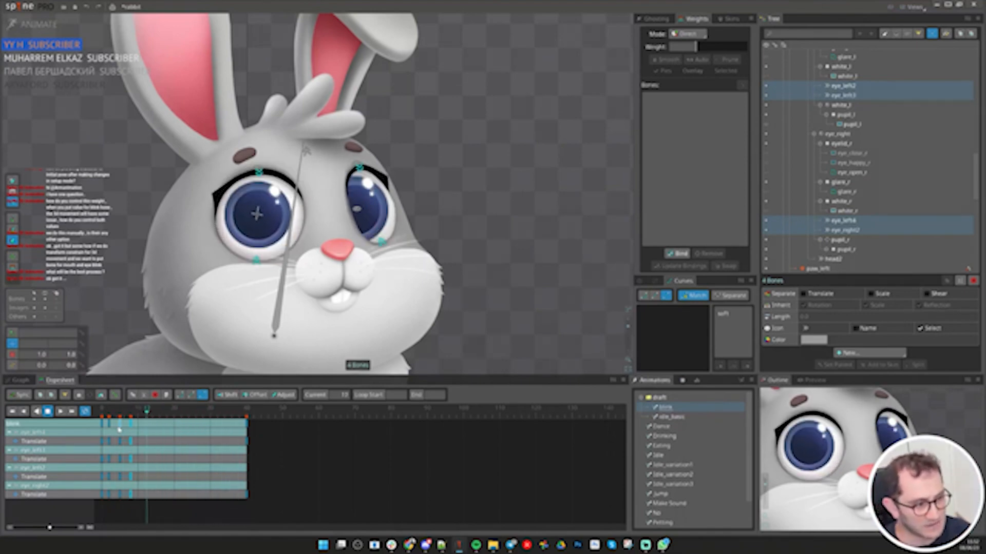
scroll(495, 273, down, 2)
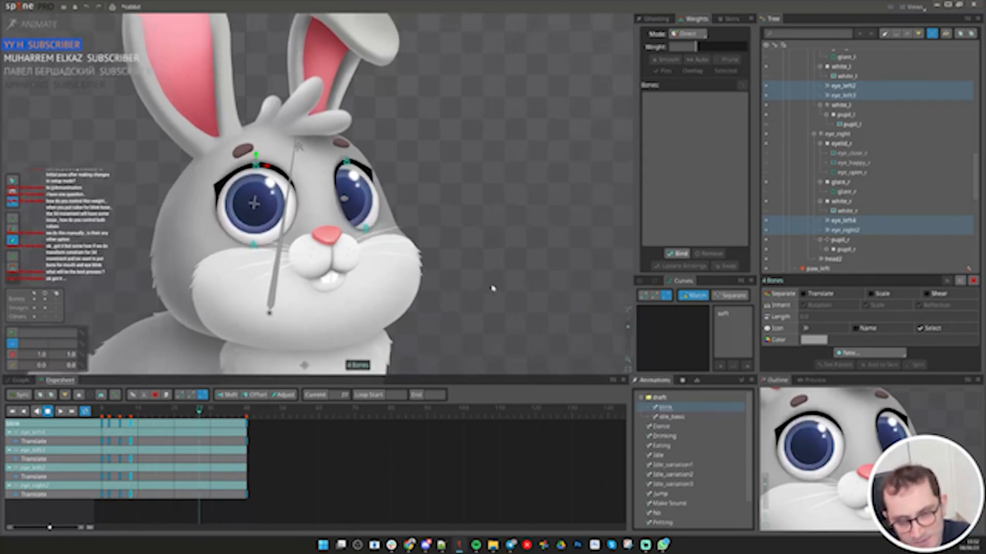
drag(483, 261, 511, 252)
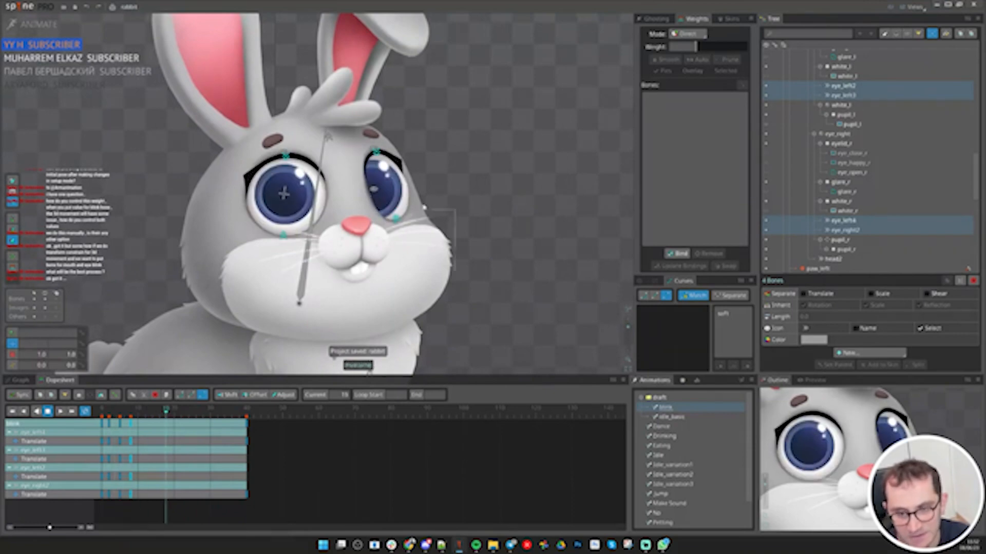
key(d)
Raise the lower eyelid bones eye_right2 and eye_left2 at frame 22, and lower the upper eyelid bone eye_left4
key(space)
click(286, 235)
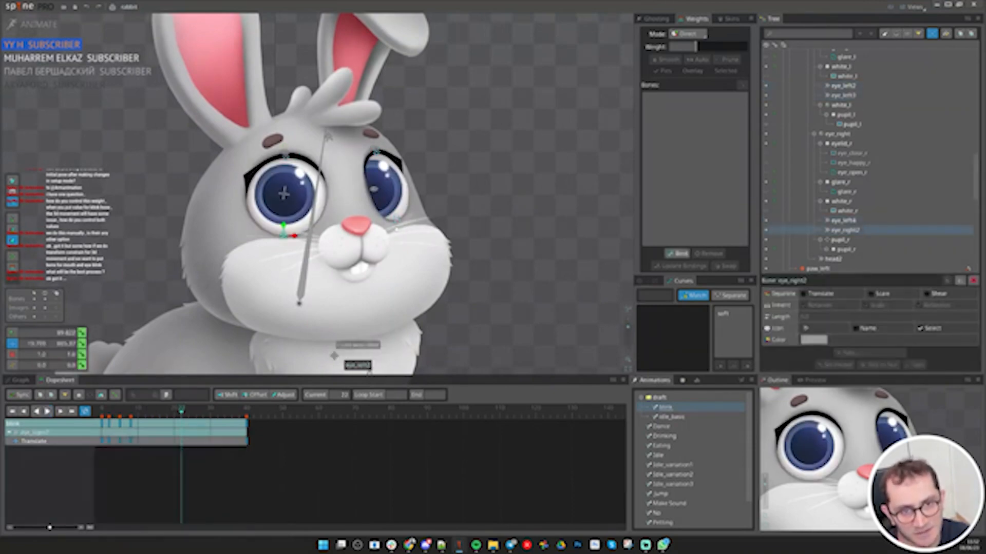
ctrl+click(396, 222)
drag(537, 227, 535, 187)
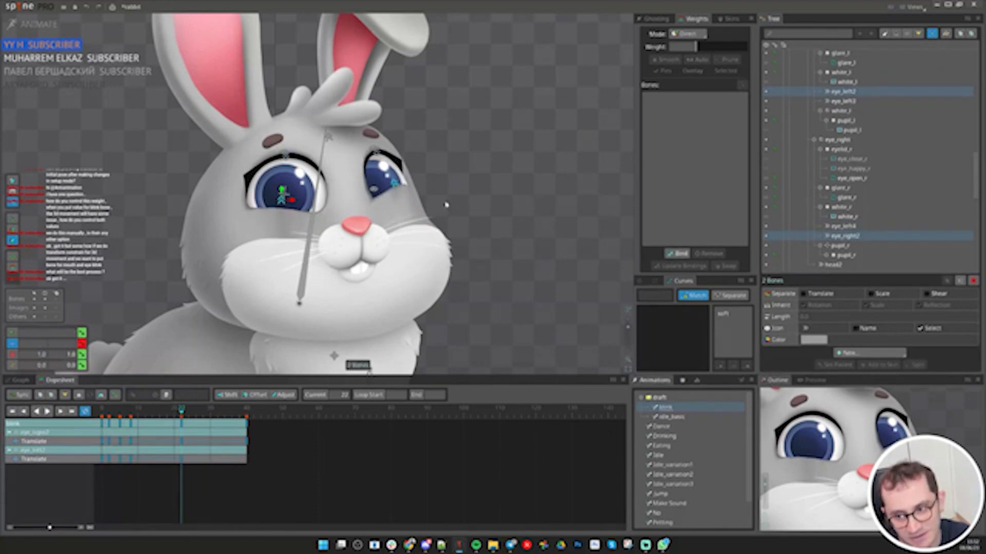
click(285, 150)
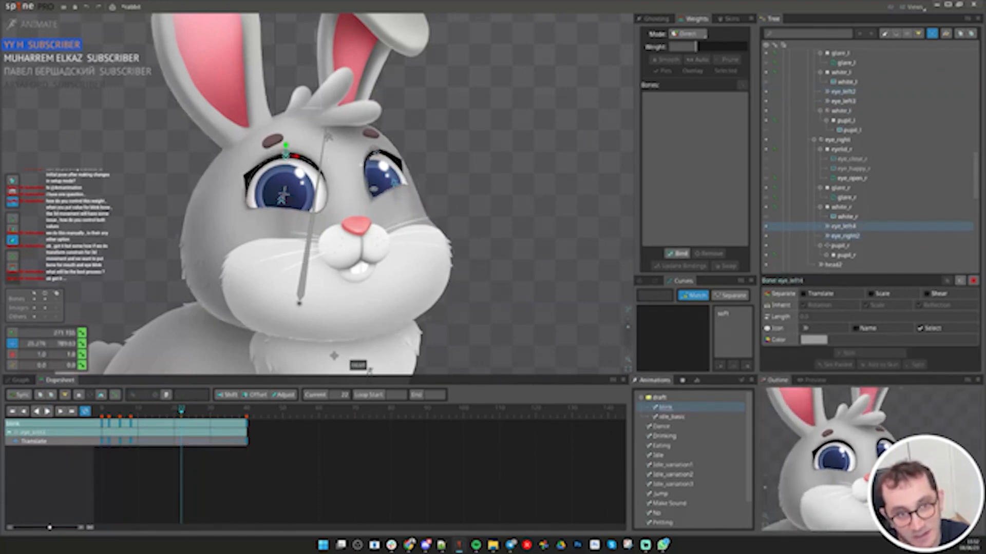
key(c)
drag(525, 175, 528, 262)
key(v)
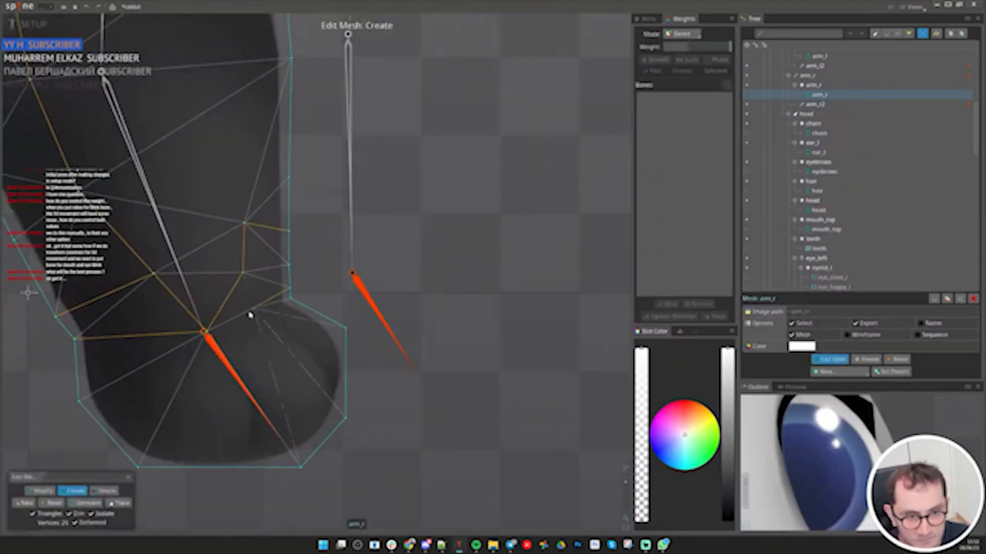
Add a vertex at the wrist of the arm_r mesh, and save the project with the paw_right bone selected
click(250, 315)
click(128, 477)
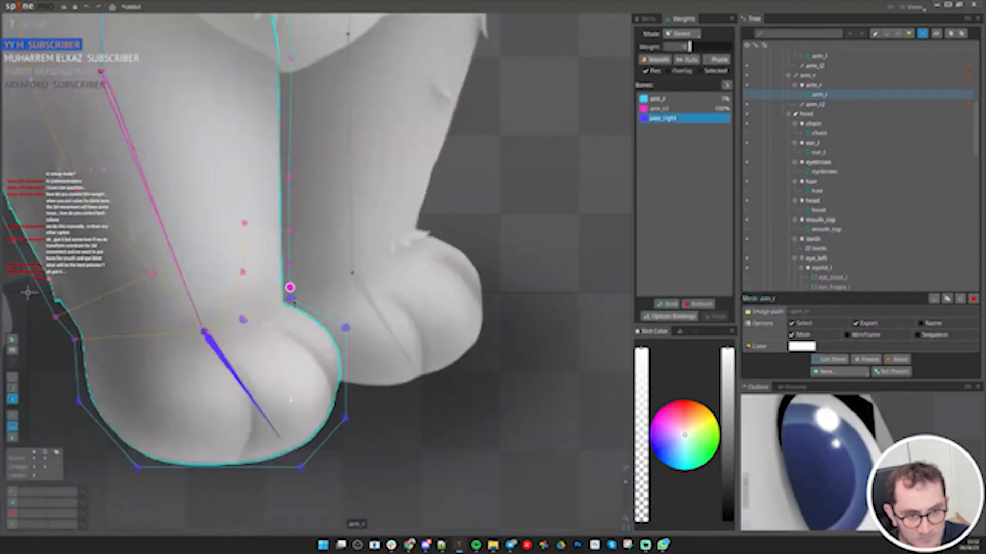
scroll(430, 196, down, 2)
click(303, 322)
key(ctrl+s)
Copy paw_right's transform, try rotating the bone to test the wrist deformation, and undo the rotation
key(ctrl+c)
key(c)
click(441, 435)
key(Page_Up)
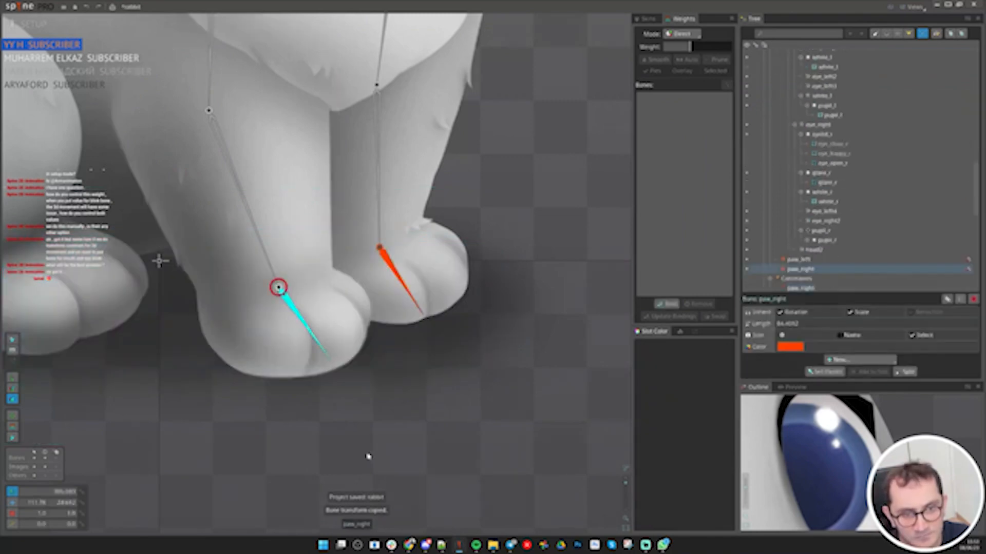
drag(367, 458, 436, 318)
key(Page_Up)
click(323, 288)
drag(360, 324, 191, 467)
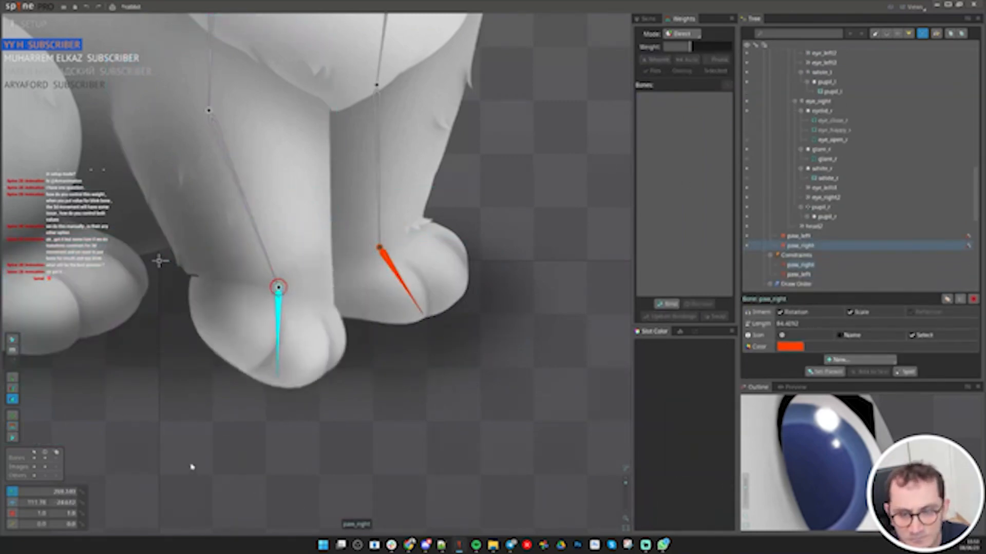
key(ctrl+z)
key(ctrl+v)
key(ctrl+z)
Add another vertex on the opposite side of the wrist in the arm_r mesh and finish the mesh editing
click(238, 309)
key(ctrl+e)
scroll(237, 310, up, 2)
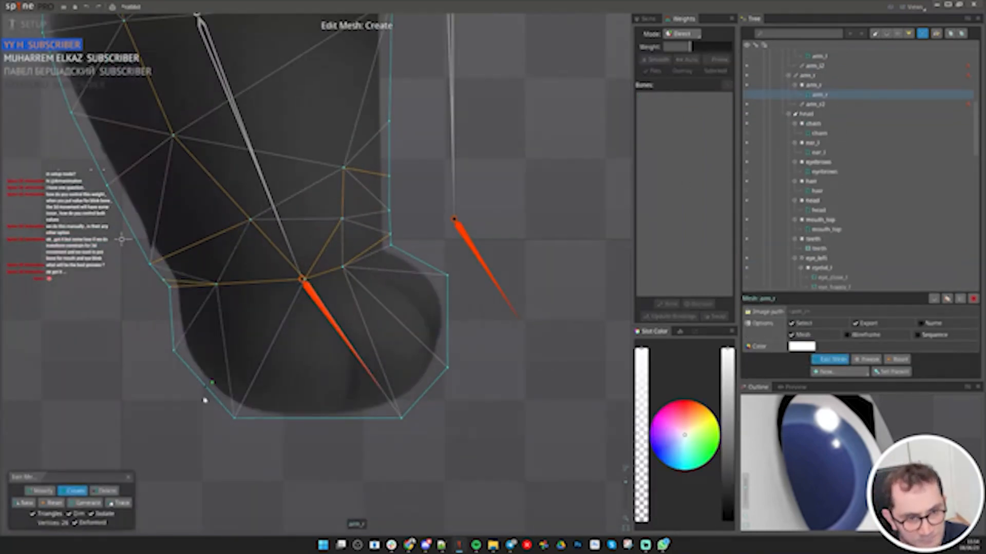
click(105, 490)
key(Escape)
drag(139, 239, 134, 232)
key(Escape)
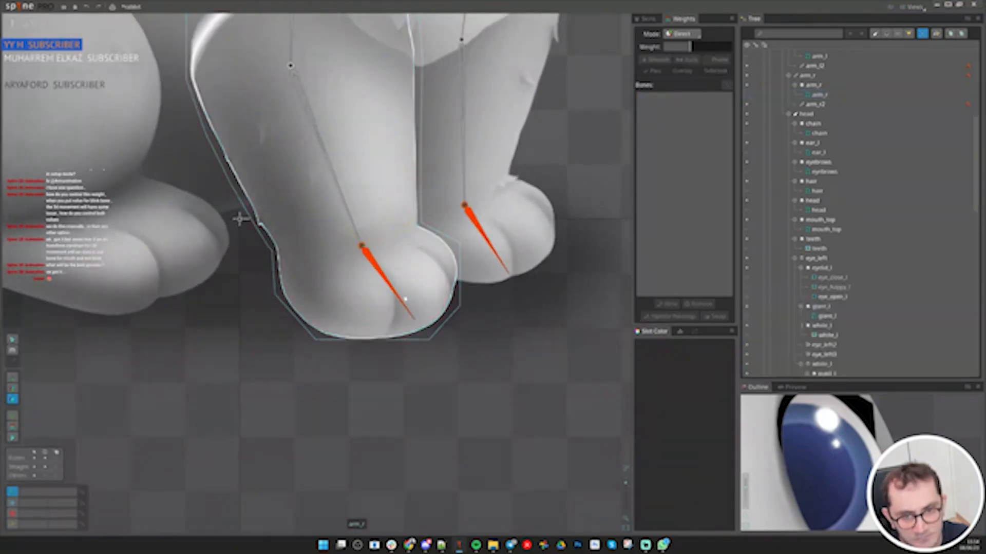
Save the project, copy paw_right's transform, and raise the paw to bend the arm for a weight test
click(403, 299)
key(ctrl+s)
key(ctrl+c)
drag(401, 354, 291, 449)
key(ctrl+z)
scroll(164, 386, down, 2)
drag(411, 403, 358, 329)
Toggle chest_fur's visibility and set the arm_r2 weight of an inner-elbow vertex on the arm_r mesh to 100
click(334, 154)
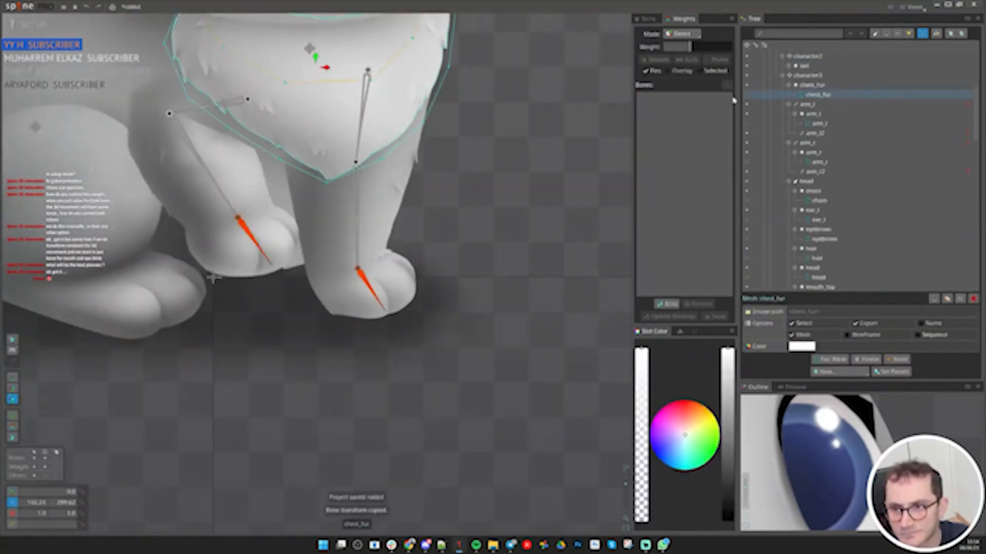
click(747, 94)
drag(359, 215, 407, 286)
click(278, 257)
click(830, 360)
scroll(303, 223, up, 2)
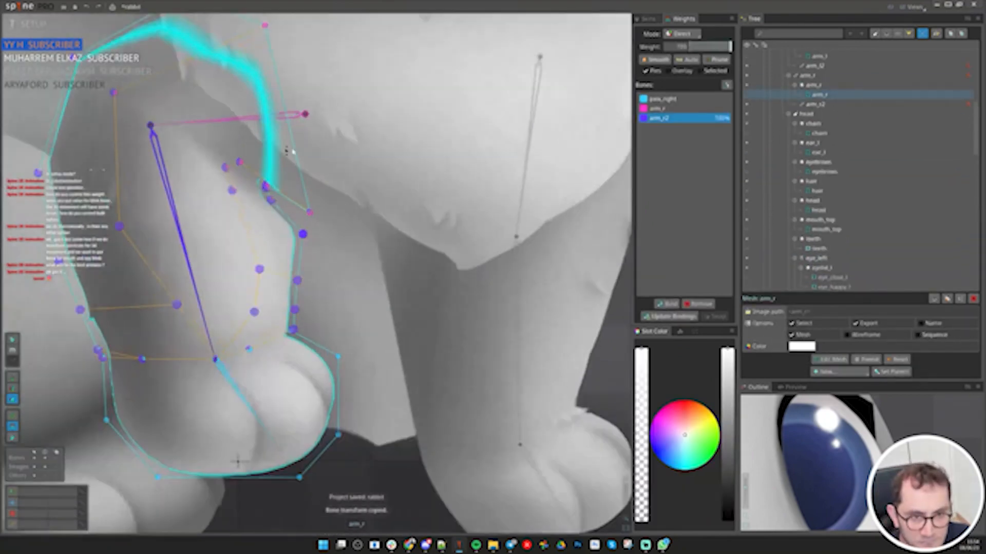
scroll(284, 177, up, 2)
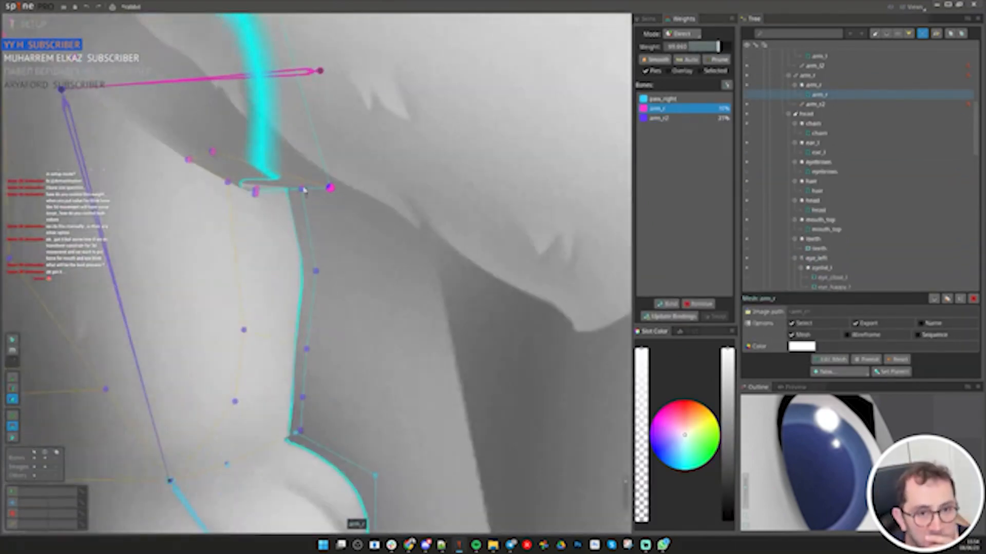
Rebalance the inner-elbow vertices of the arm_r mesh between arm_r and arm_r2, and paste the copied transform onto paw_right
drag(256, 192, 286, 229)
click(212, 150)
drag(227, 181, 218, 162)
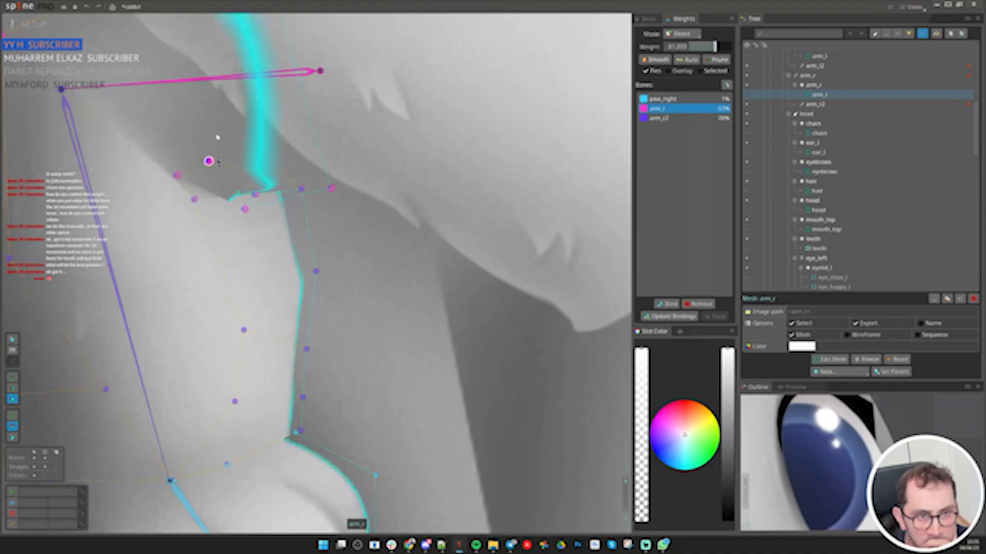
scroll(301, 190, down, 5)
key(ctrl+v)
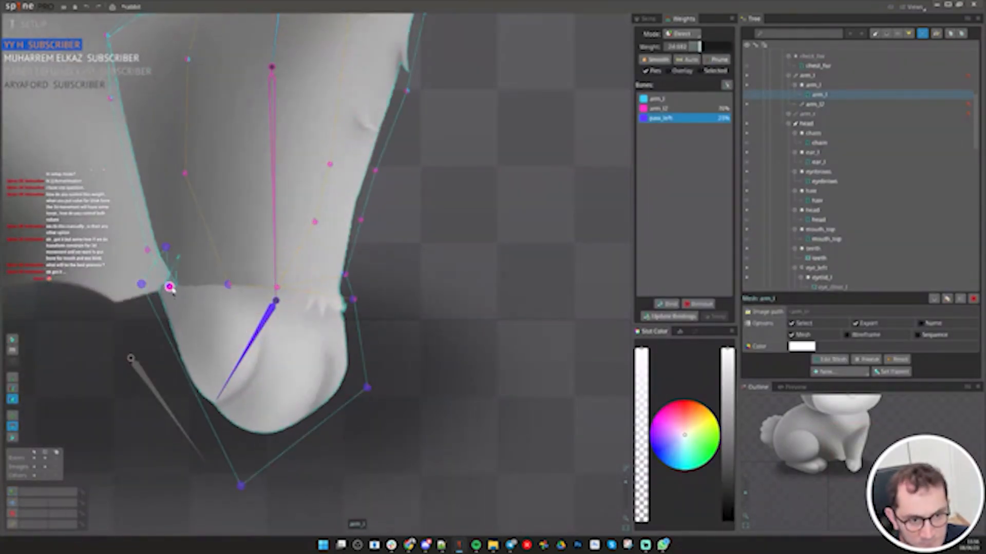
Adjust the paw_left weights of the wrist vertices on the arm_l mesh and restore paw_left's copied transform
click(352, 341)
click(346, 280)
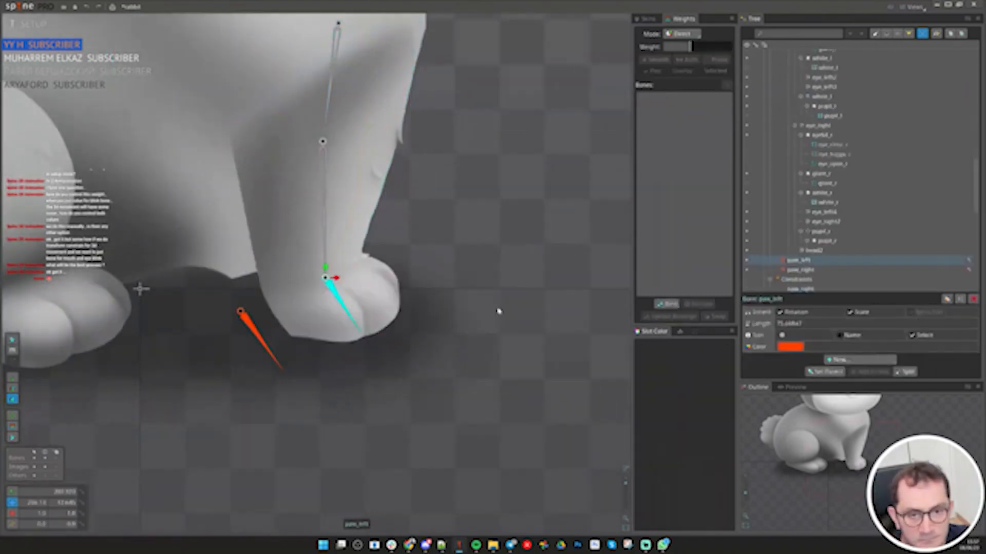
key(ctrl+v)
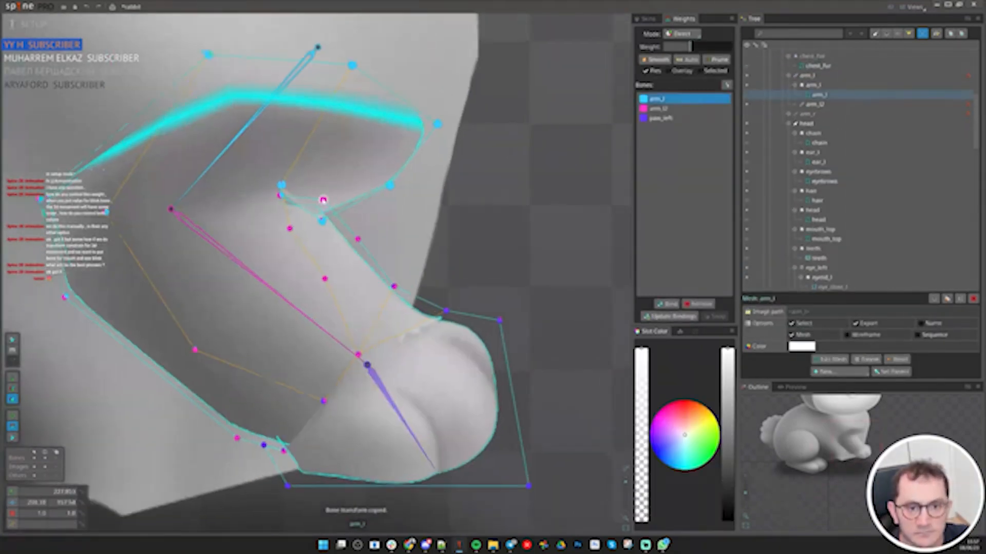
With the arm bent, adjust the elbow and wrist vertex weights of the arm_l mesh for arm_l, arm_l2 and paw_left
scroll(269, 214, up, 2)
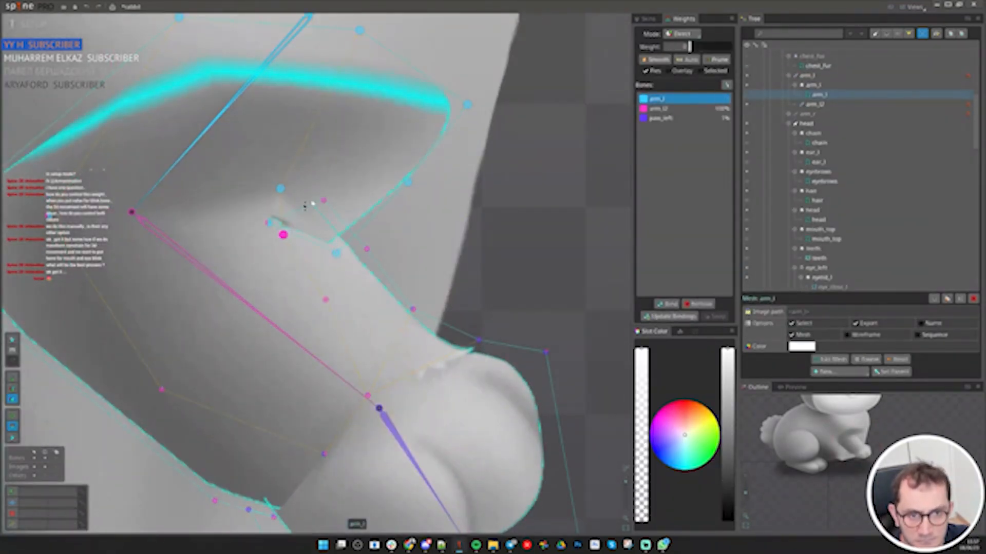
scroll(305, 206, down, 2)
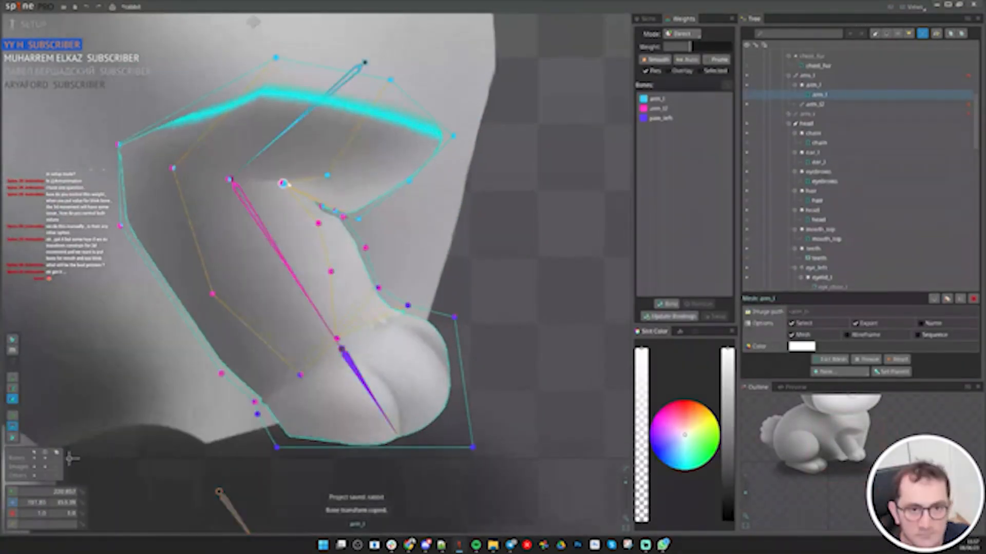
drag(327, 175, 318, 165)
drag(319, 223, 331, 265)
scroll(337, 201, up, 4)
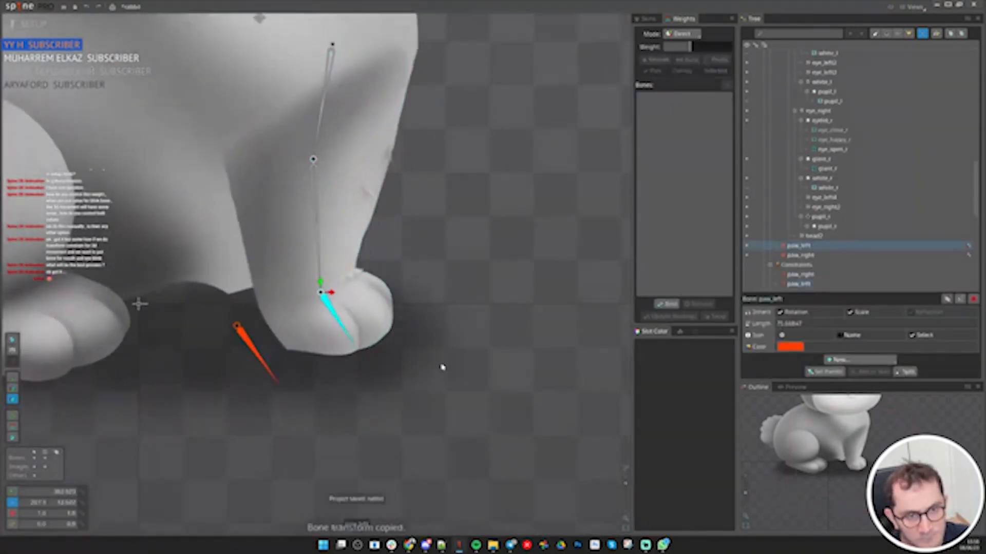
scroll(442, 367, down, 3)
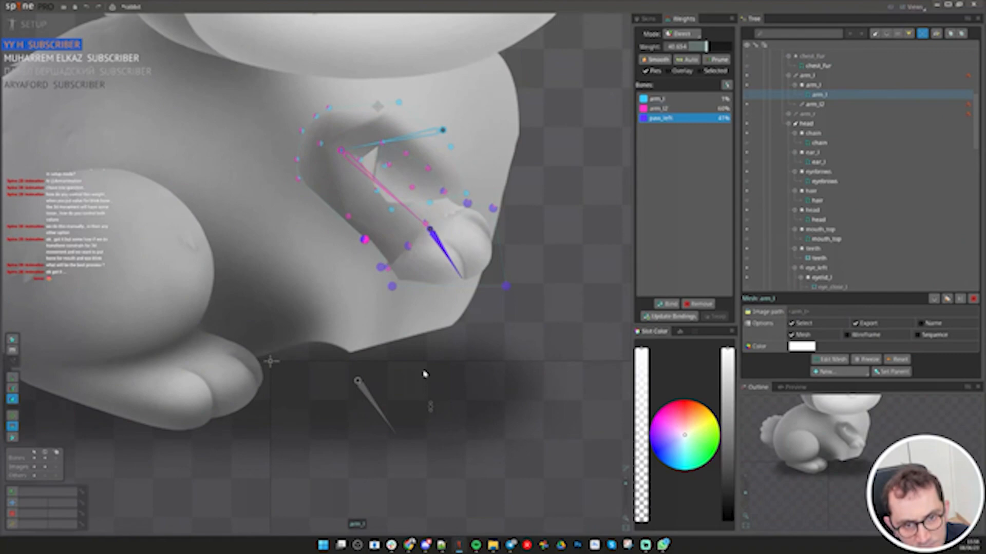
click(351, 211)
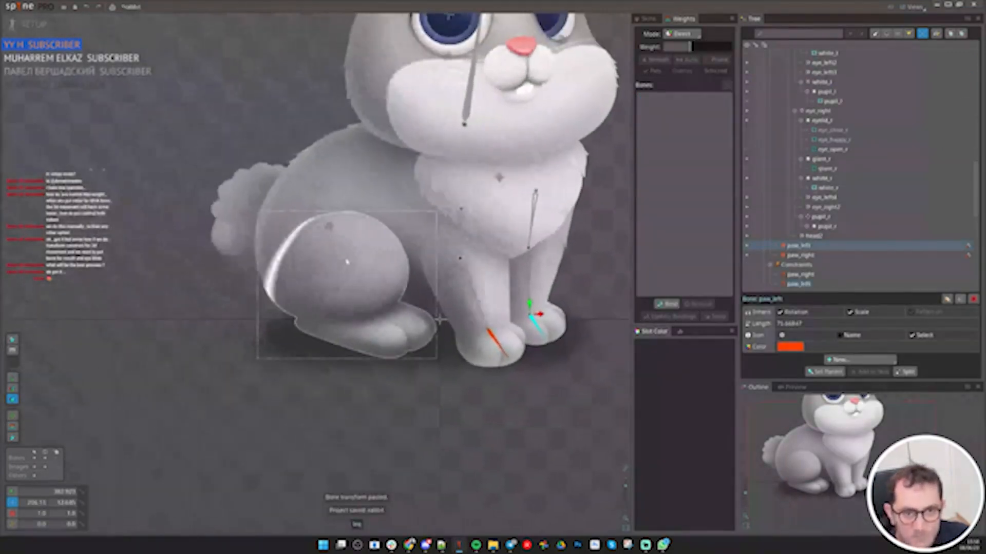
Convert the leg image to a mesh, and open and close its mesh editing
click(344, 291)
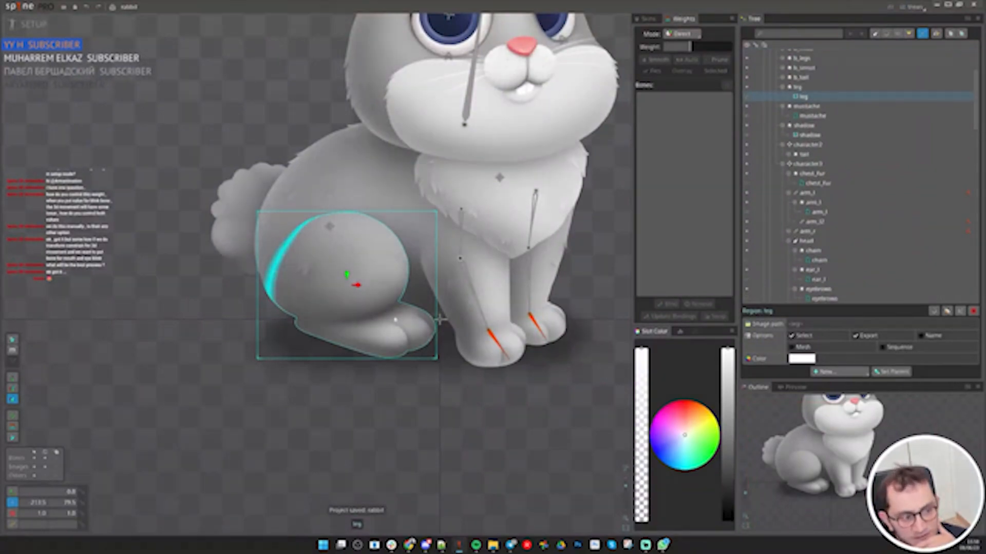
click(791, 347)
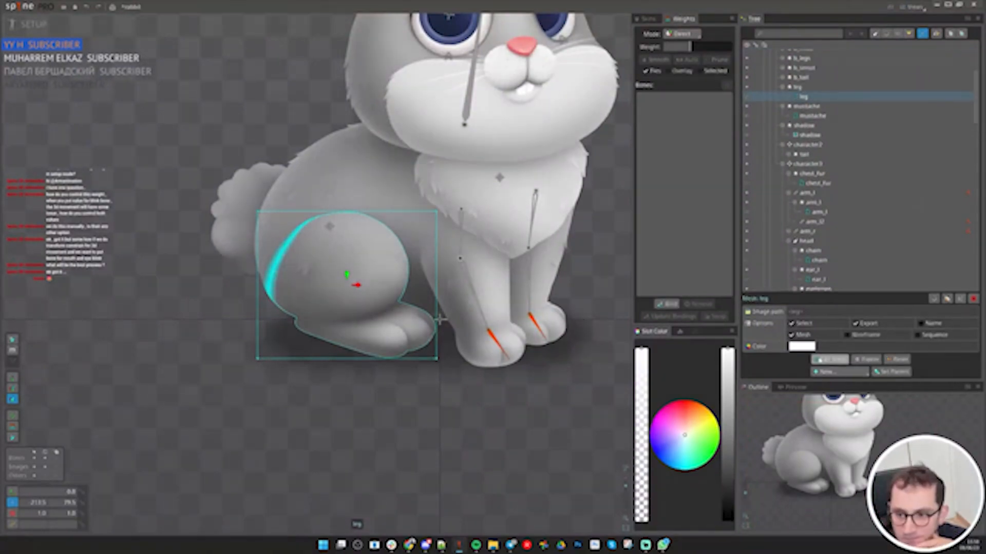
click(830, 359)
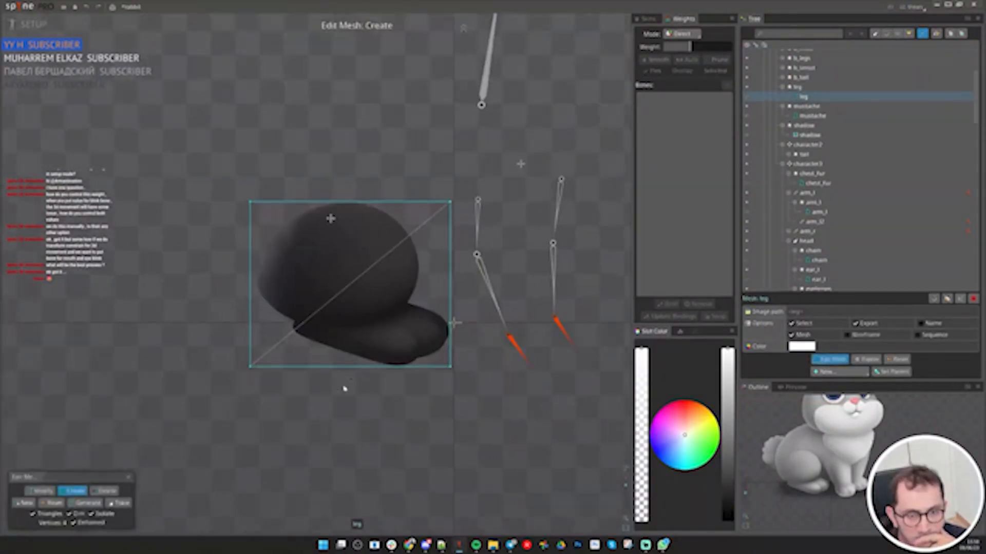
click(127, 479)
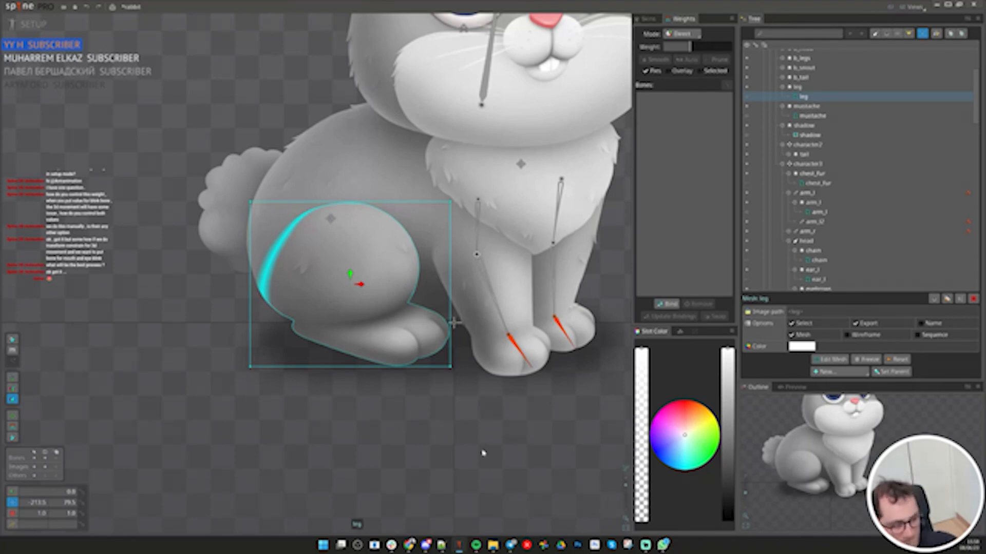
Switch to File Explorer and open the rabbit project's images folder
drag(408, 351, 414, 409)
scroll(414, 409, down, 1)
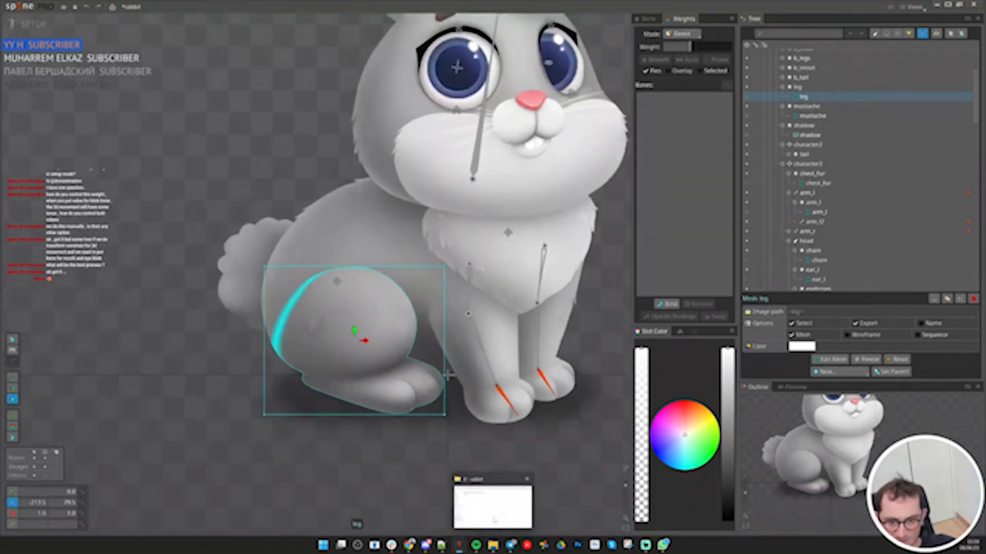
click(493, 544)
double_click(141, 71)
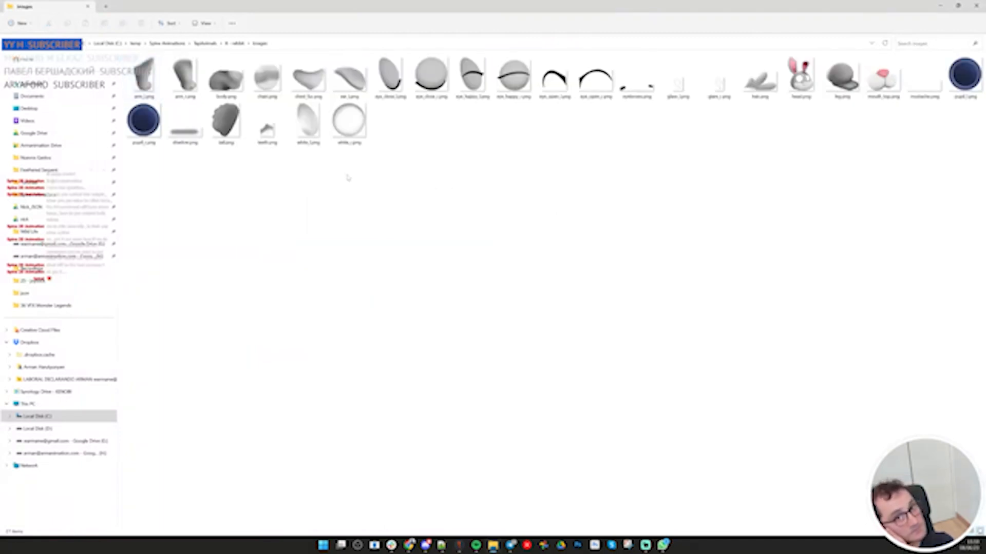
Open rabbit_final.psd in Photoshop, erase the foot from the upper leg layer so only the rounded thigh remains, and hide the guides
key(BackSpace)
click(159, 107)
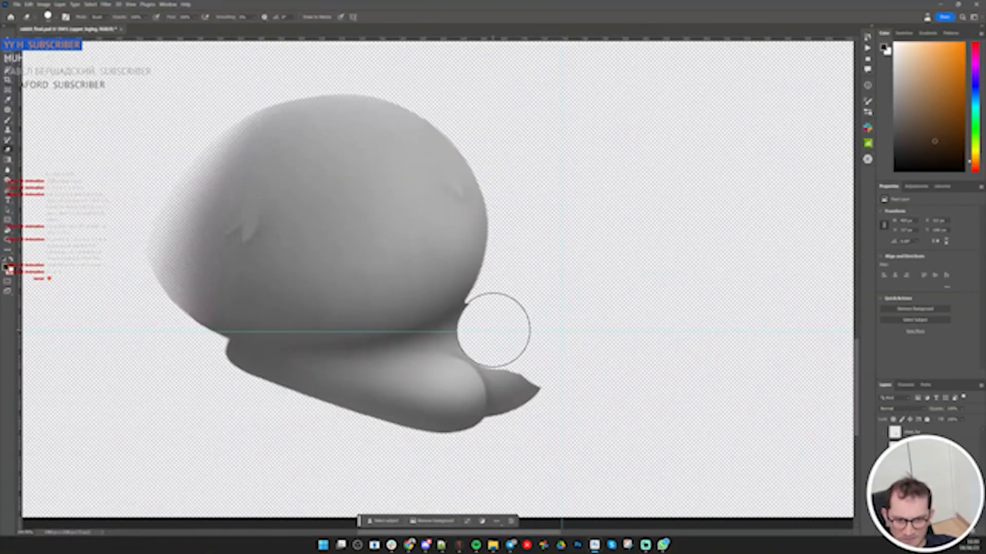
mouse_move(502, 330)
mouse_down()
mouse_move(441, 358)
mouse_move(262, 378)
mouse_move(536, 398)
mouse_move(410, 371)
mouse_move(232, 382)
mouse_move(149, 349)
mouse_move(493, 322)
mouse_move(471, 341)
mouse_move(282, 390)
mouse_move(203, 370)
mouse_up()
key(ctrl+h)
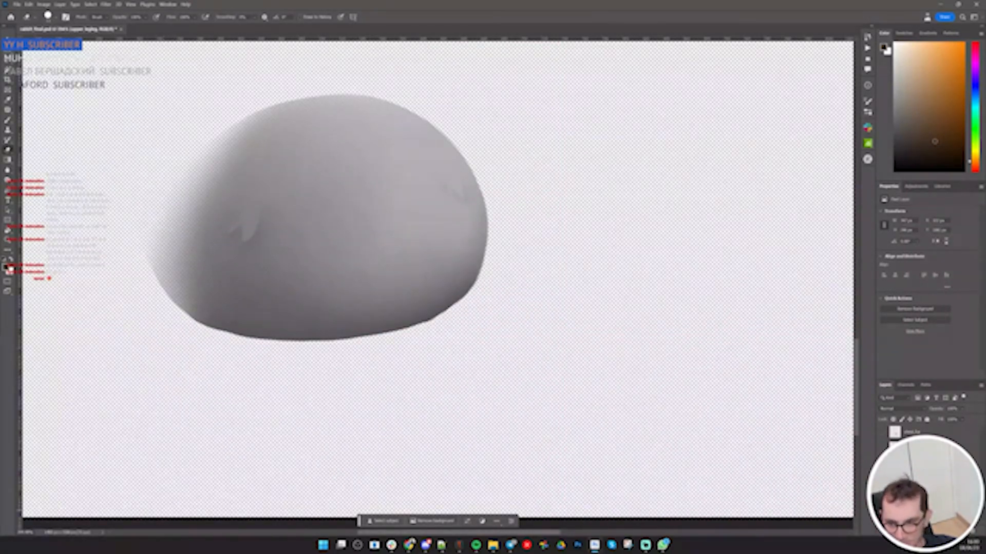
Lasso an oval lower-leg shape on the lower leg layer, paint it with dark grey sampled from the thigh's shadow and round its edges
mouse_move(295, 407)
mouse_down()
mouse_move(475, 300)
mouse_move(250, 337)
mouse_up()
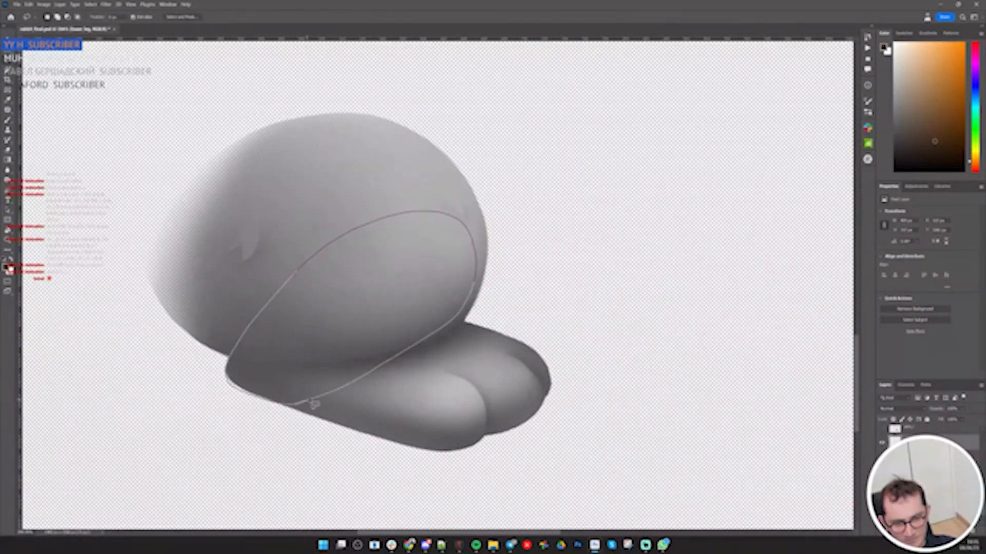
drag(310, 400, 302, 403)
key(b)
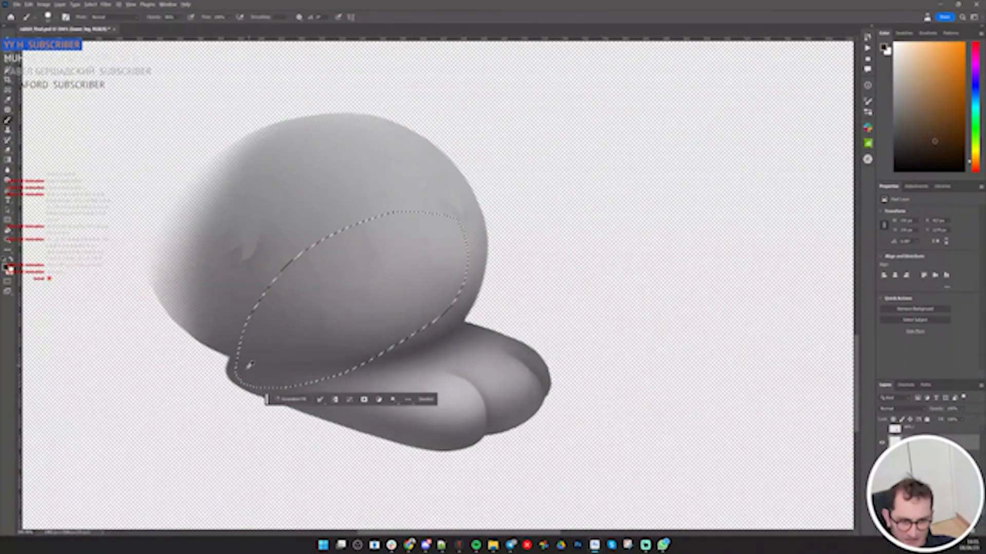
alt+click(249, 363)
drag(249, 363, 539, 317)
key(v)
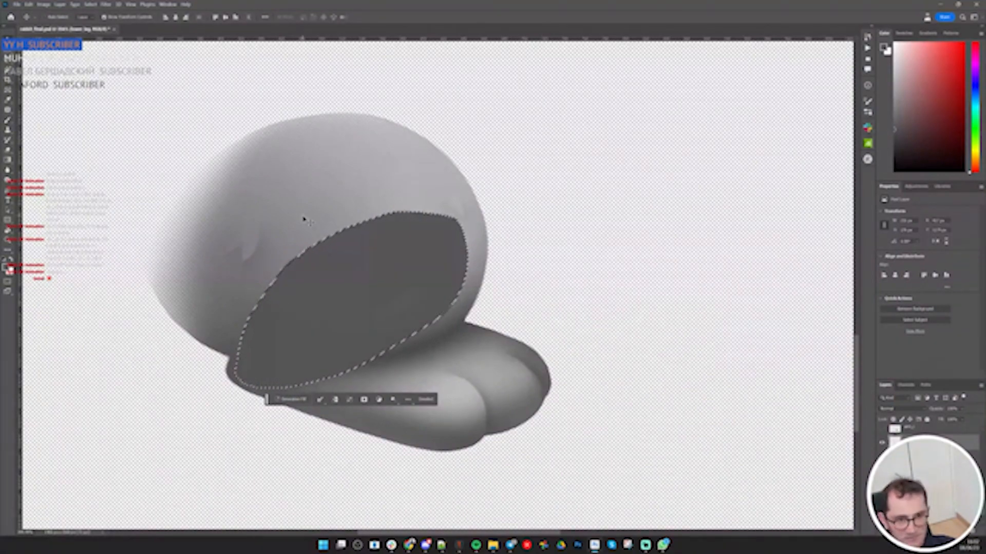
key(ctrl+d)
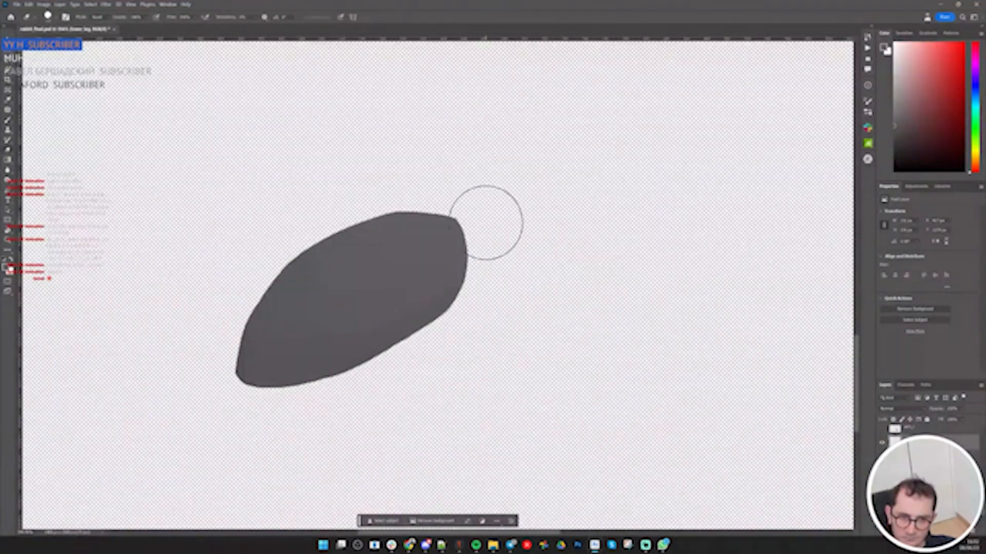
drag(485, 223, 424, 187)
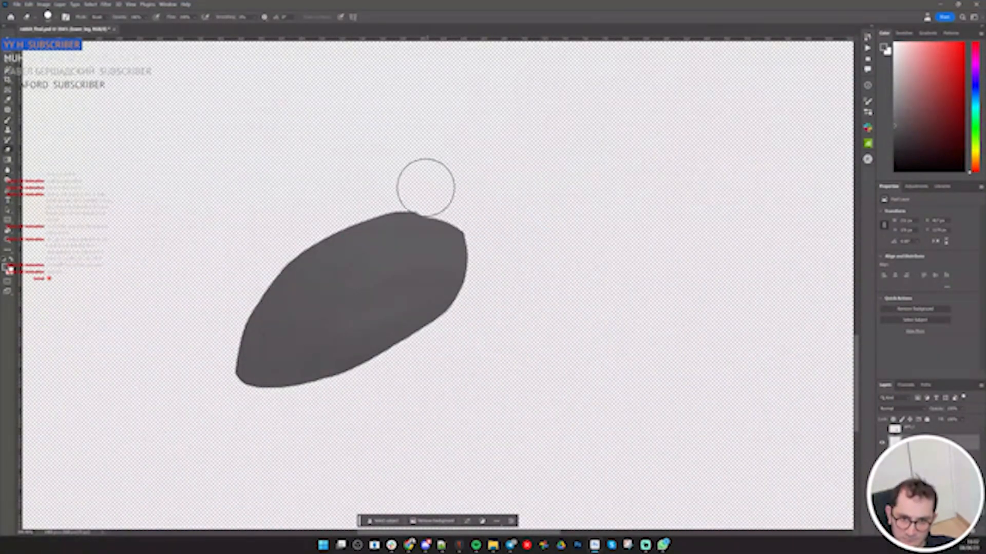
drag(214, 319, 234, 398)
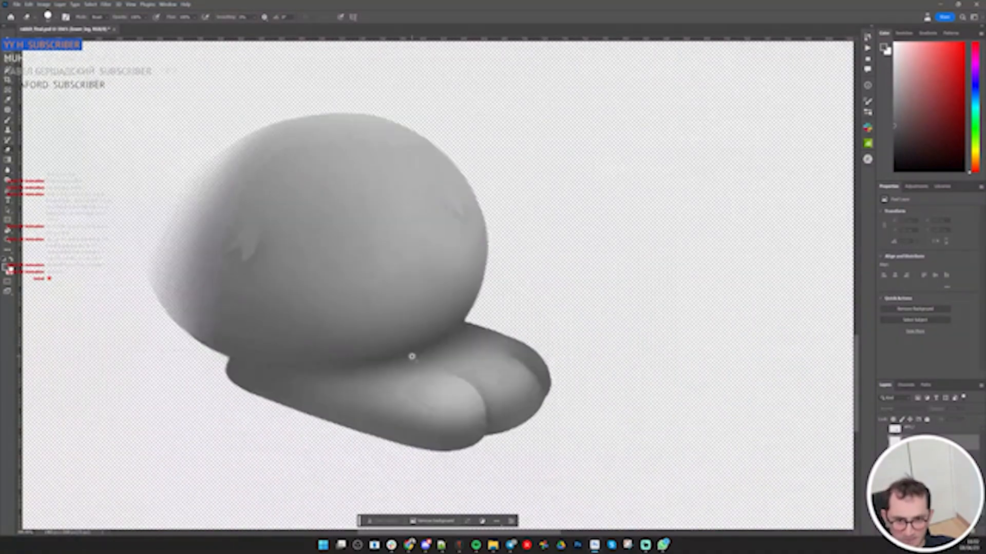
Lasso the thigh area above the foot and trim it away from the foot layer
key(l)
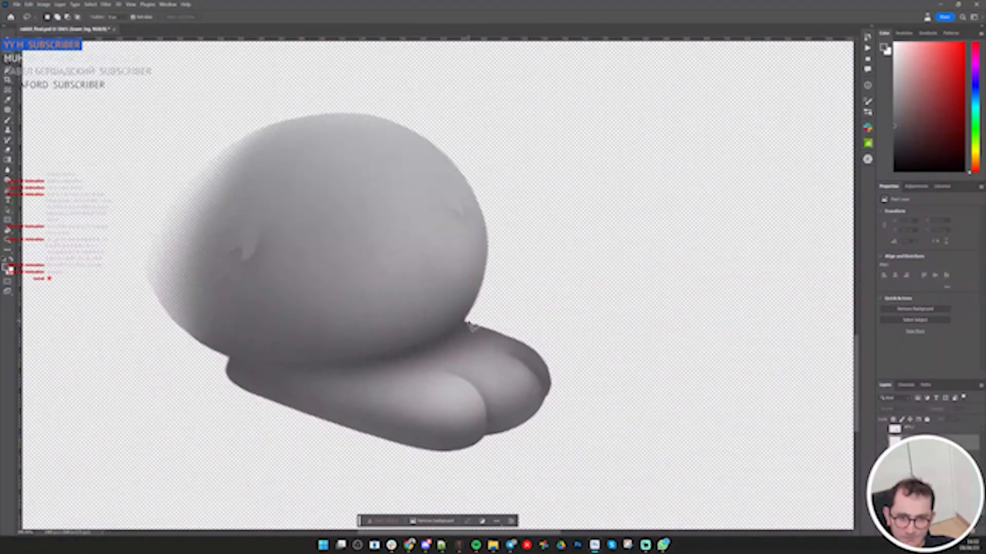
mouse_move(470, 326)
mouse_down()
mouse_move(271, 319)
mouse_move(651, 223)
mouse_up()
key(ctrl+d)
key(ctrl+shift+d)
key(ctrl+comma)
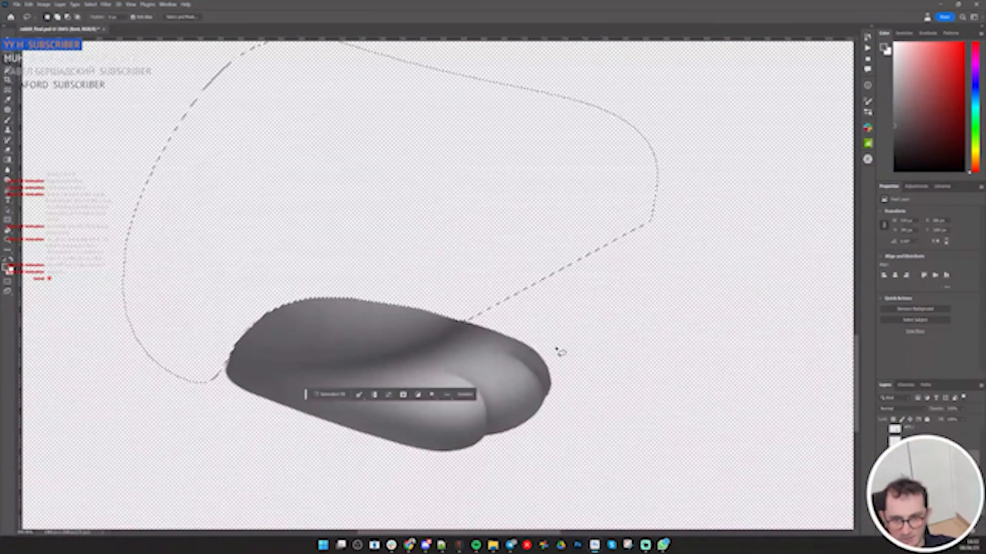
Fill the selected upper part of the foot using Content-Aware and clean up its top edge with the Eraser
scroll(559, 352, up, 1)
key(shift+F5)
click(498, 150)
click(501, 187)
click(541, 149)
key(ctrl+d)
key(e)
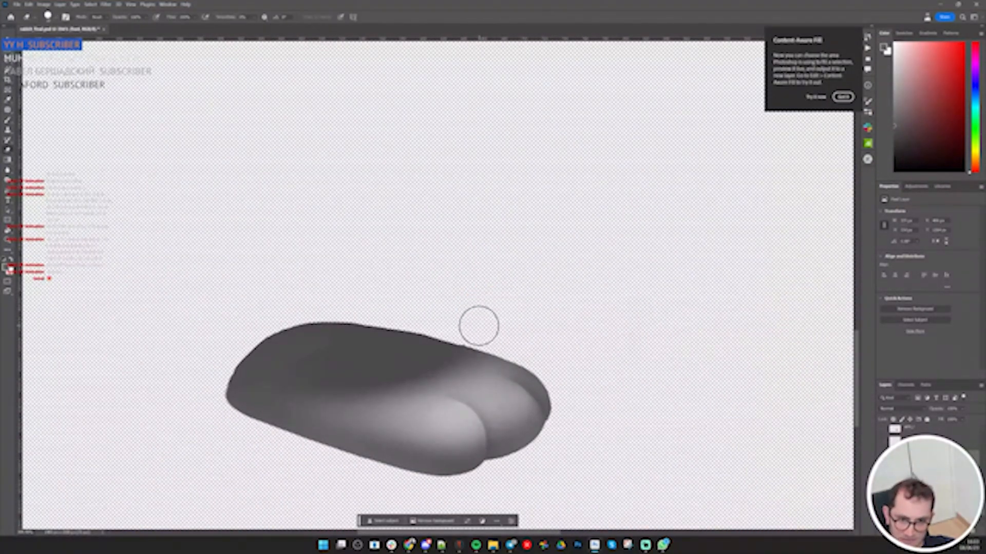
mouse_move(149, 96)
mouse_down()
mouse_move(459, 547)
mouse_move(595, 513)
mouse_move(321, 328)
mouse_up()
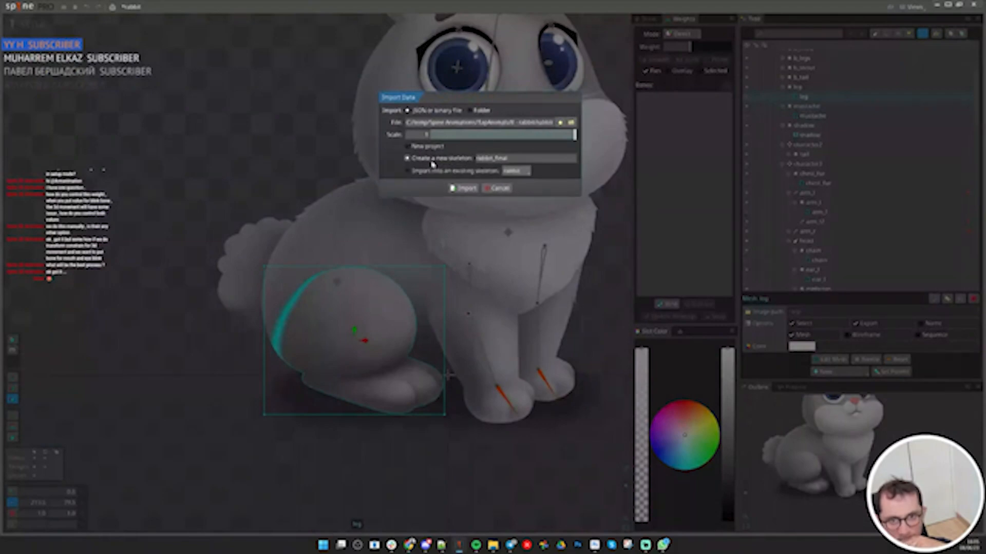
In Spine, import the rabbit JSON data into the existing rabbit skeleton, ignoring existing attachments
click(430, 172)
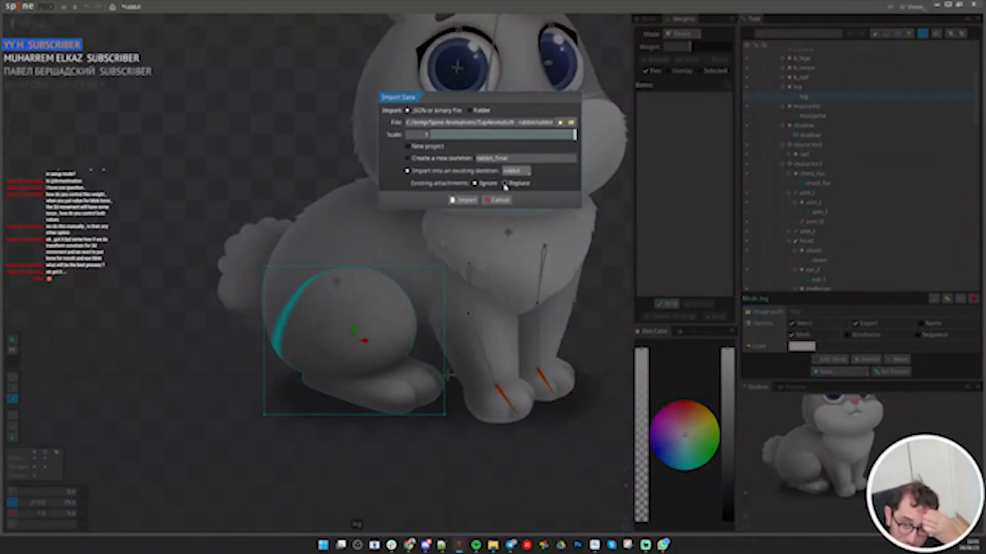
drag(467, 99, 579, 240)
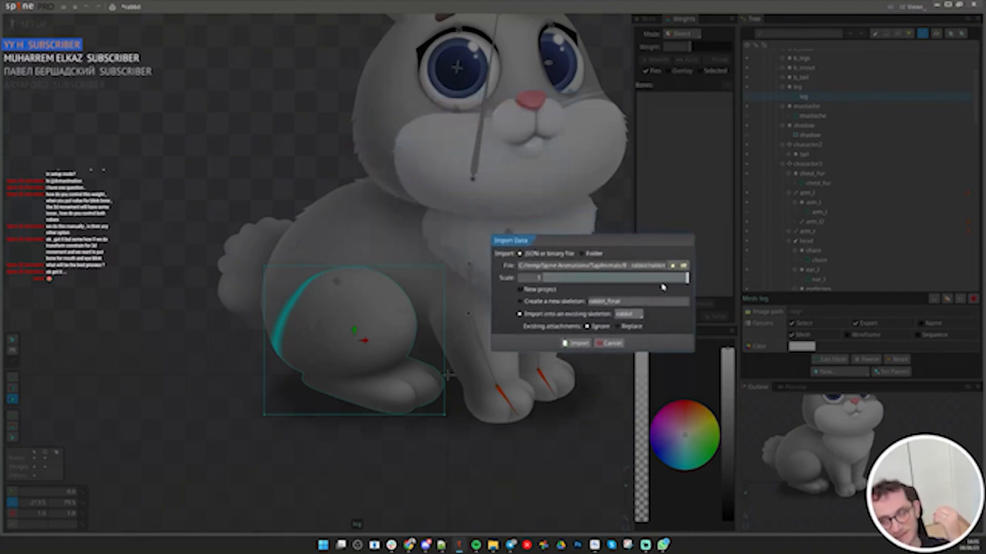
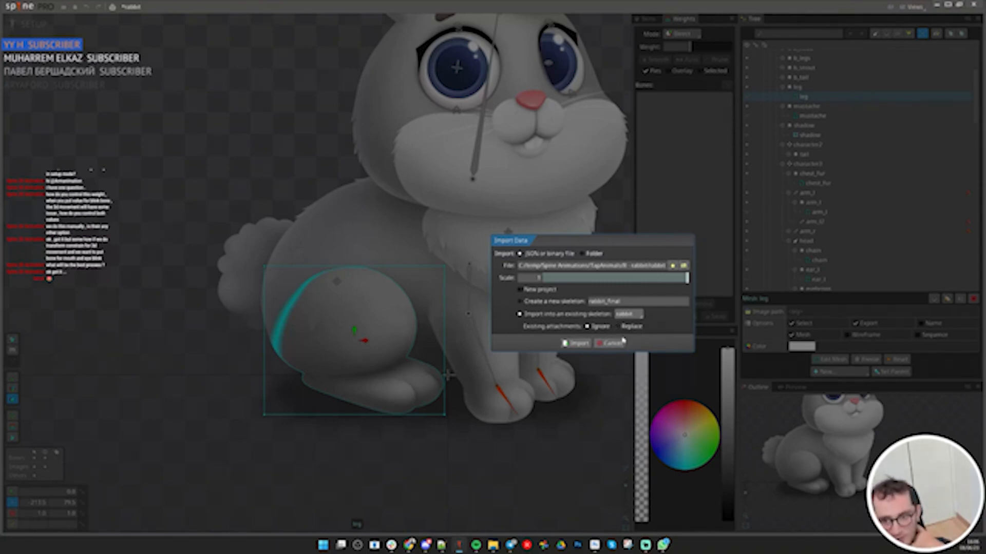
click(580, 344)
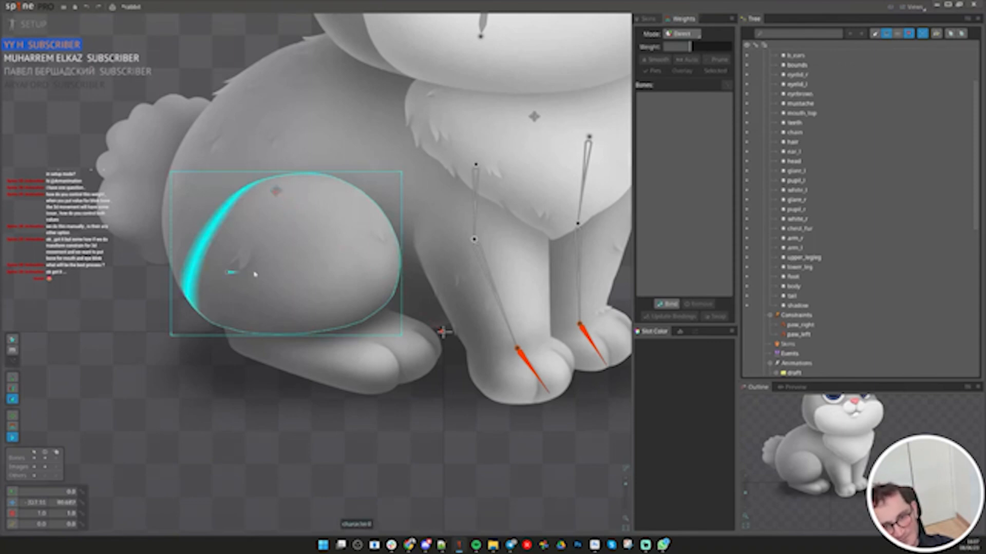
drag(255, 274, 247, 329)
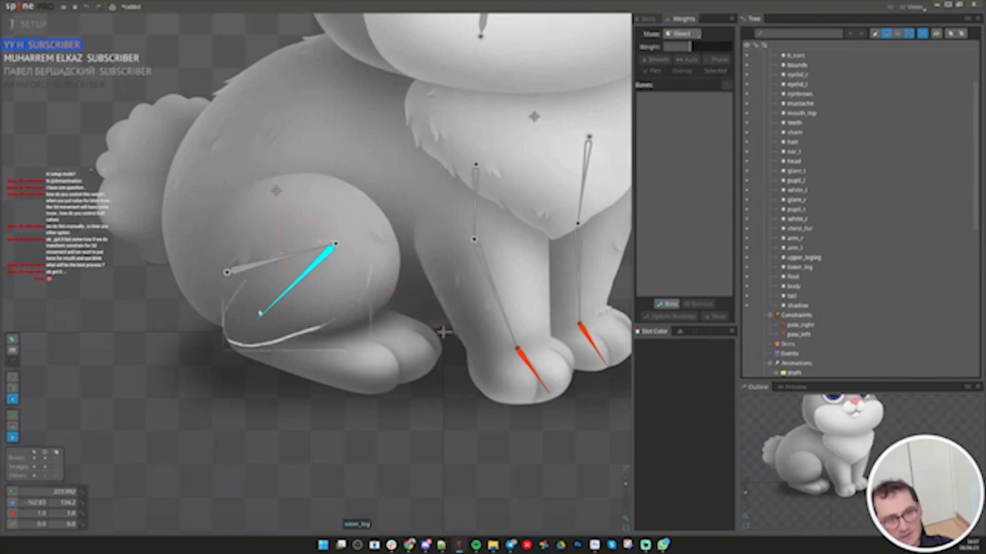
key(ctrl+z)
key(ctrl+z)
drag(230, 276, 247, 288)
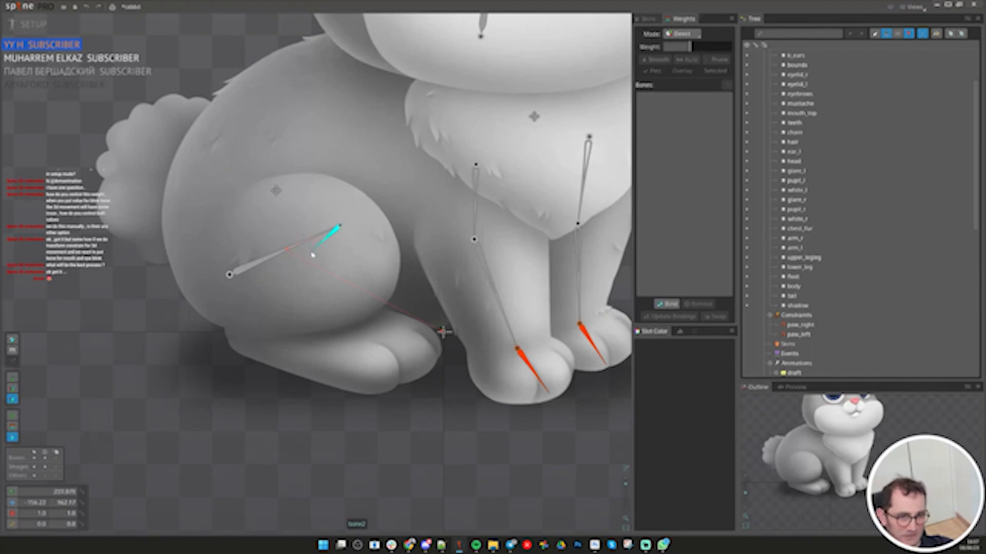
key(ctrl+z)
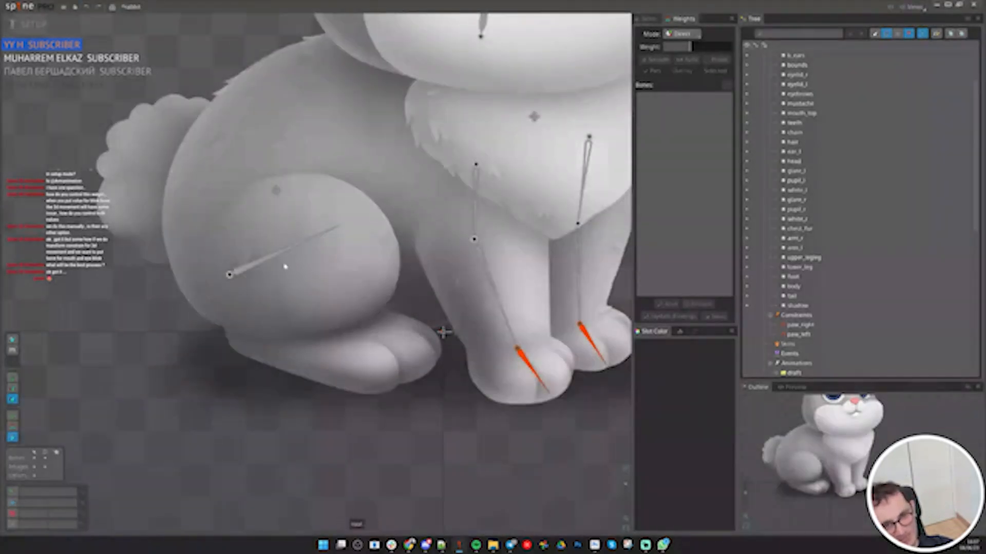
key(ctrl+z)
Draw a zigzag chain of three bones through the hind leg for the upper leg, lower leg and foot
click(288, 241)
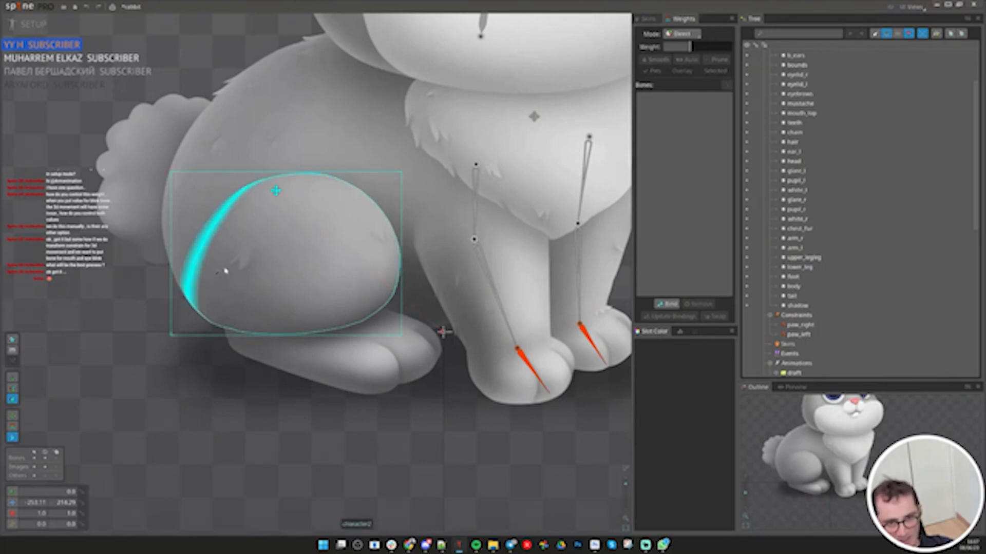
drag(232, 257, 266, 322)
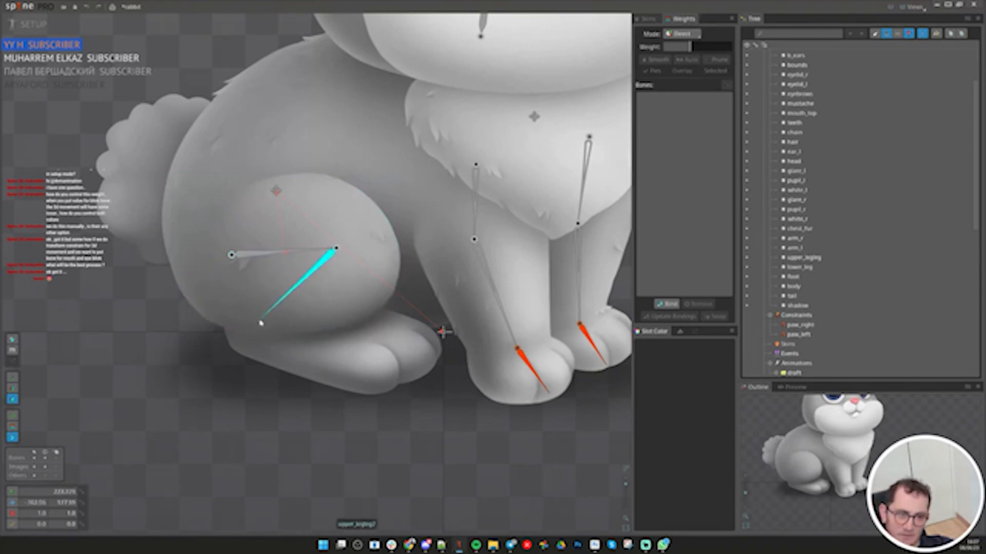
key(ctrl+z)
click(311, 256)
mouse_move(344, 260)
mouse_down()
mouse_move(248, 326)
mouse_move(340, 339)
mouse_up()
click(303, 290)
Re-aim the upper leg bone so its tip meets the start of the lower leg bone, and save the project
drag(342, 259, 336, 249)
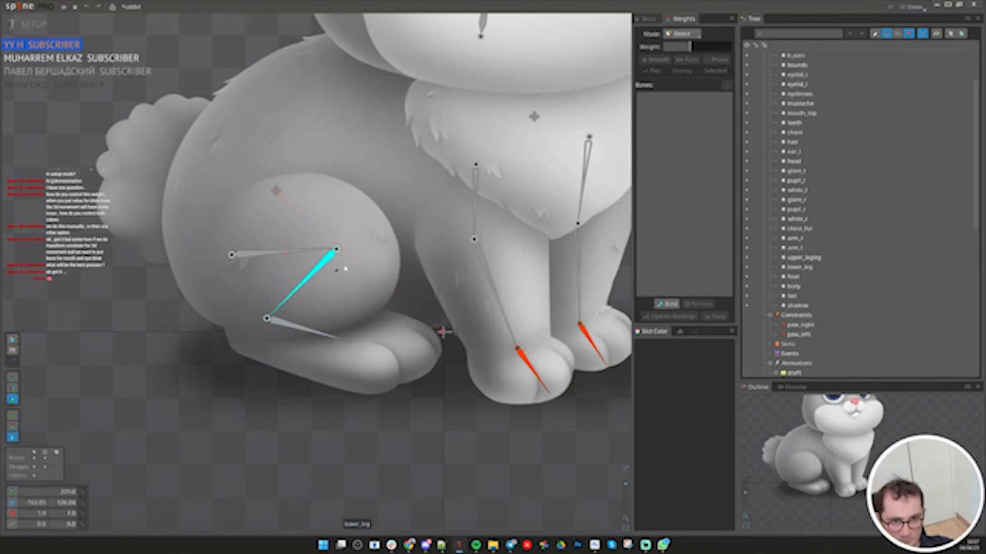
key(ctrl+z)
click(333, 251)
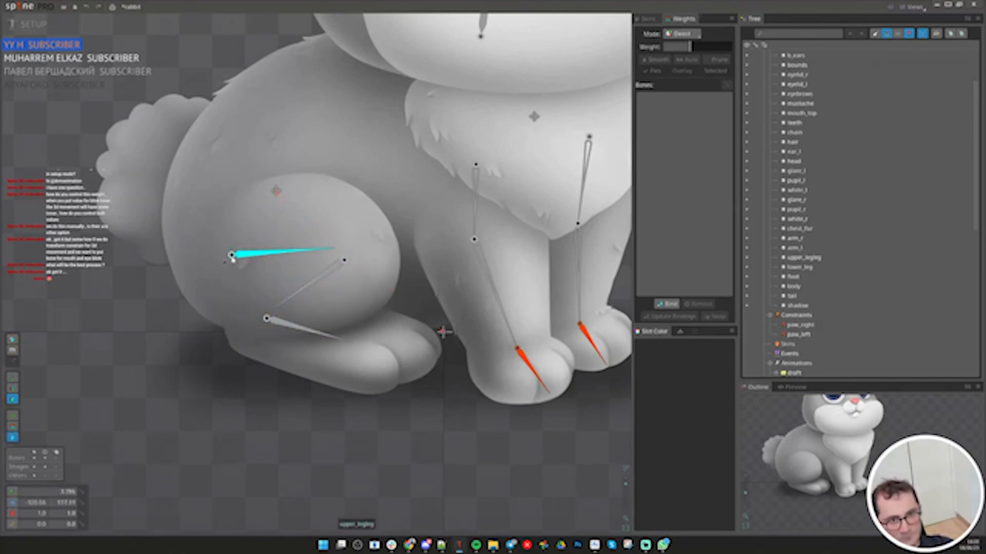
drag(232, 256, 330, 264)
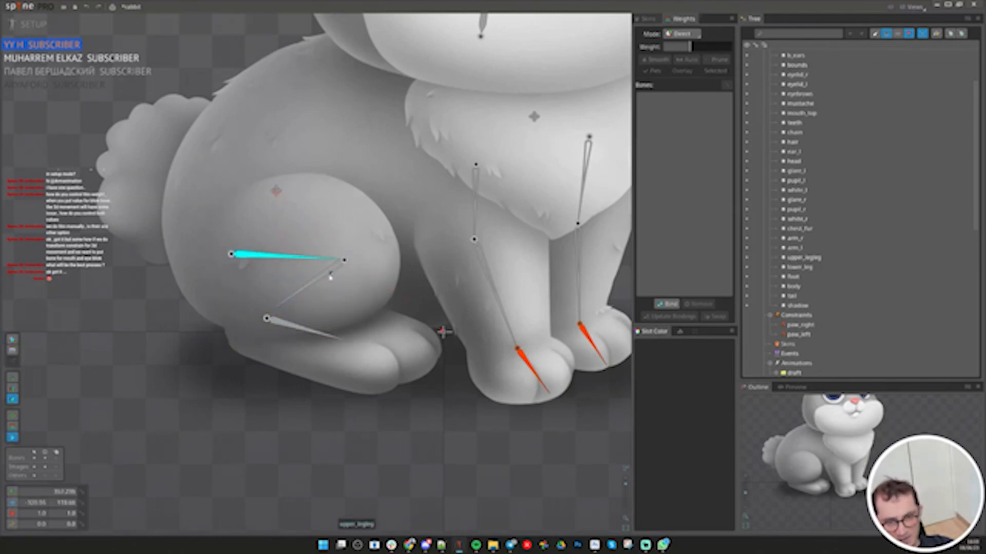
click(329, 279)
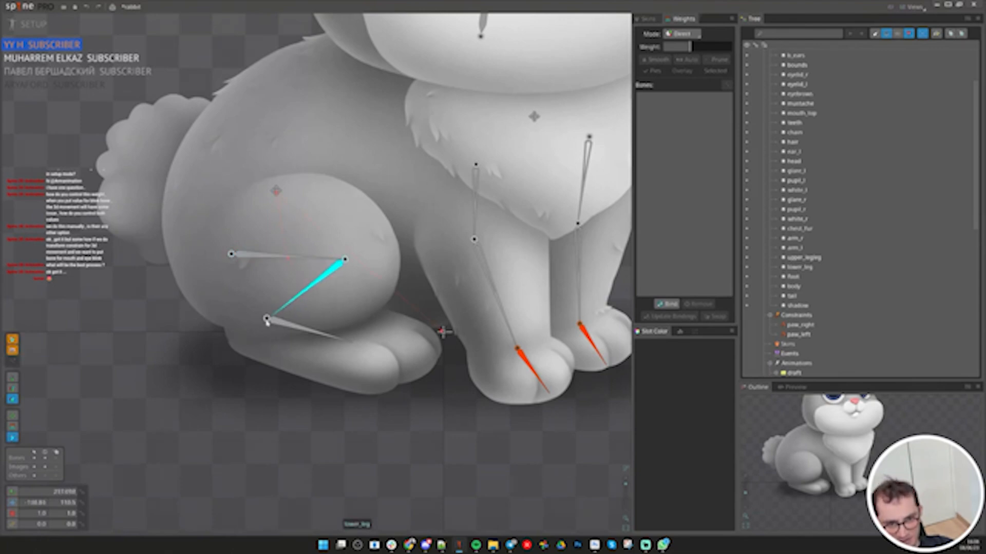
scroll(344, 329, down, 2)
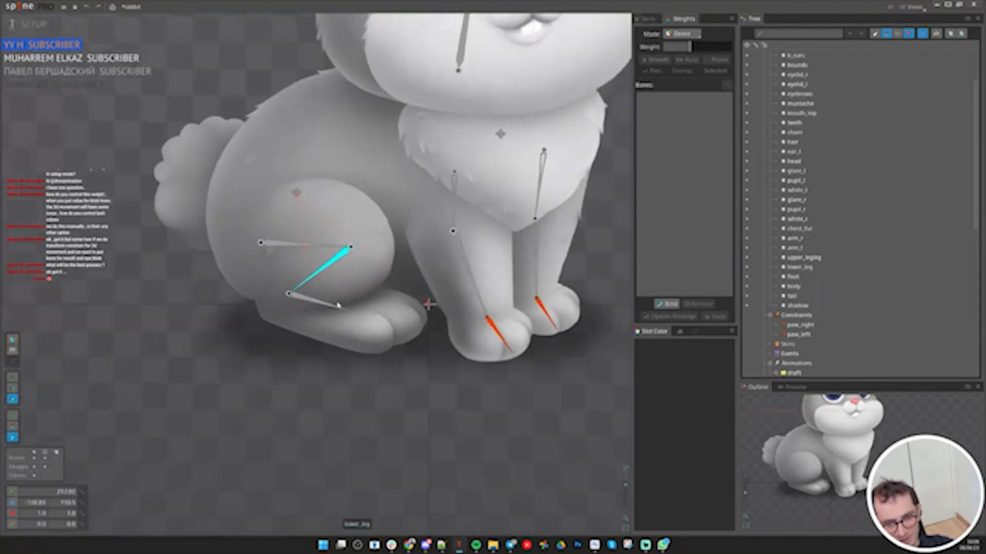
drag(378, 315, 313, 357)
key(ctrl+s)
List the bones in the tree, select the upper leg, lower leg and foot bones to check their hierarchy, and save the project
ctrl+click(243, 291)
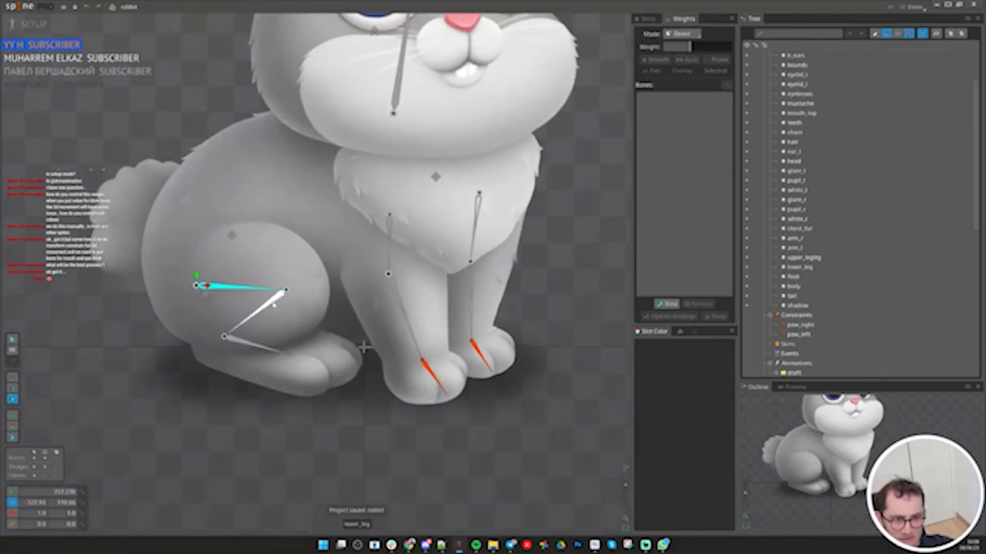
click(886, 34)
scroll(222, 328, up, 1)
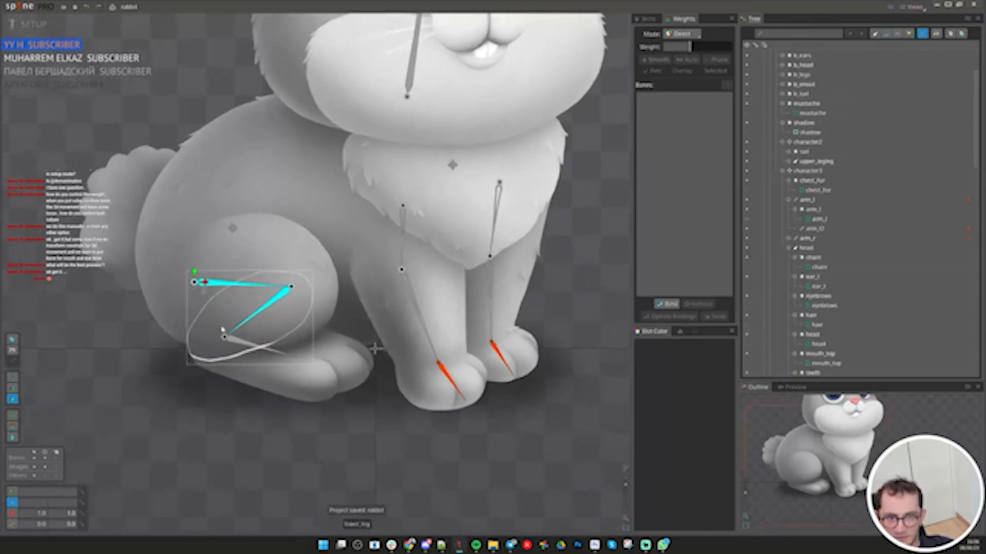
key(space)
click(254, 285)
ctrl+click(271, 308)
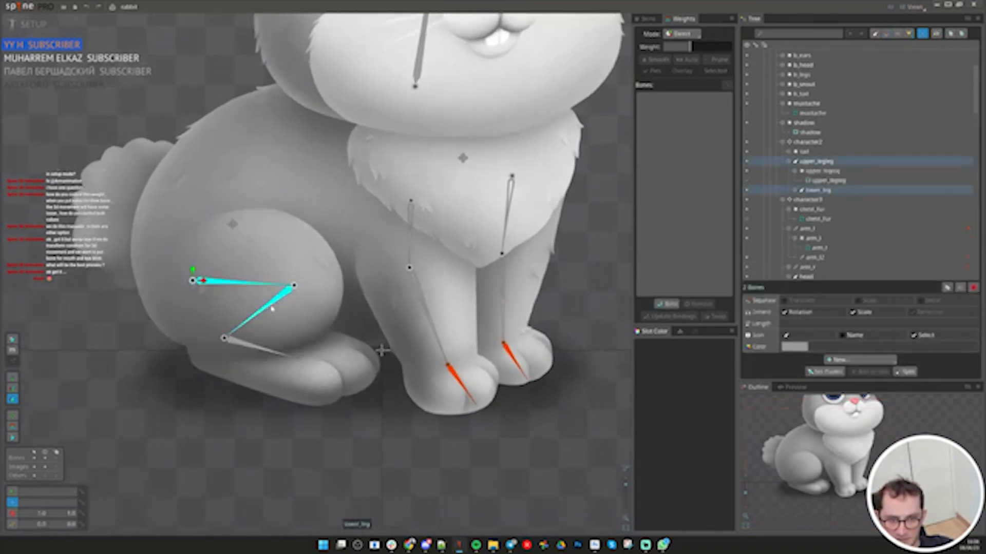
scroll(250, 331, up, 1)
click(252, 354)
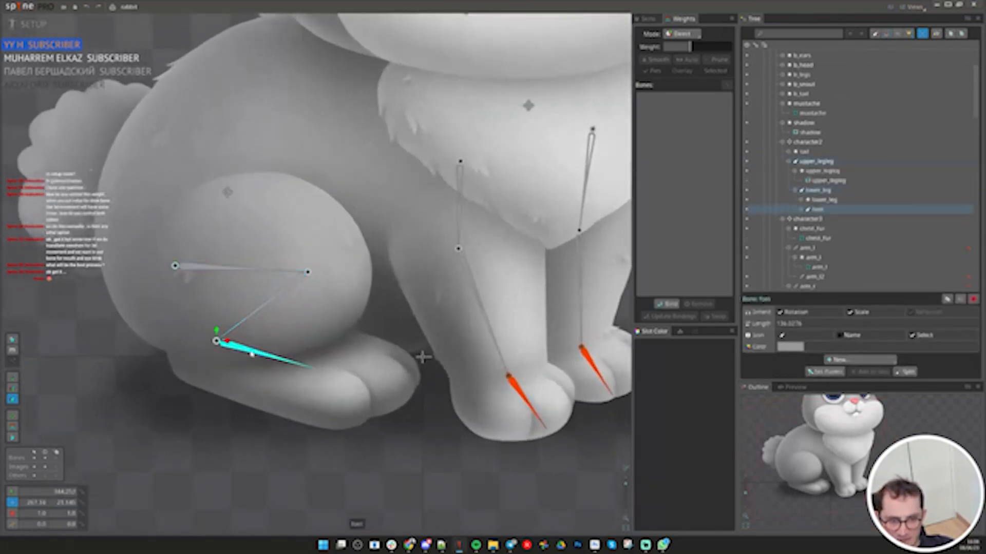
key(ctrl+s)
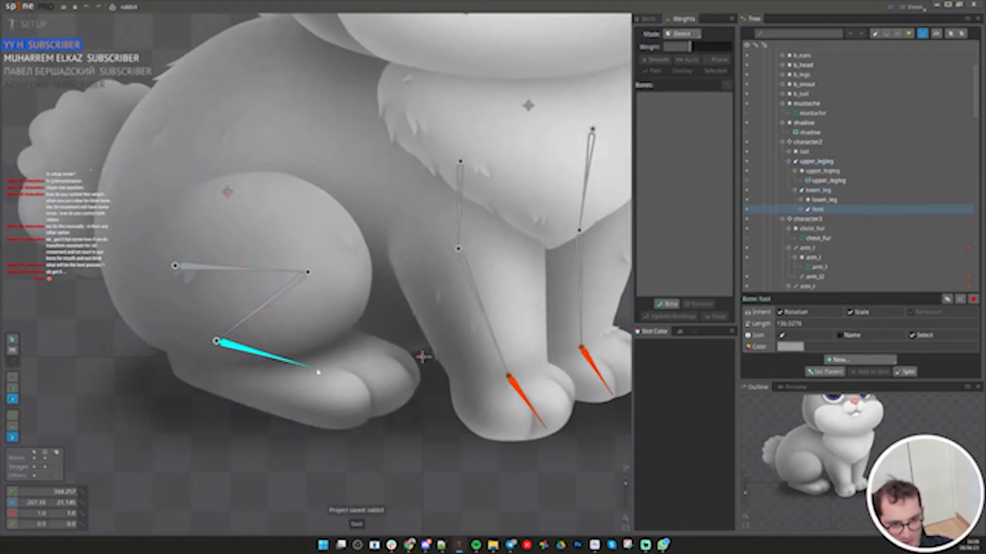
Reverse the foot bone so it starts near the toes and points back to the ankle
key(c)
drag(318, 370, 220, 342)
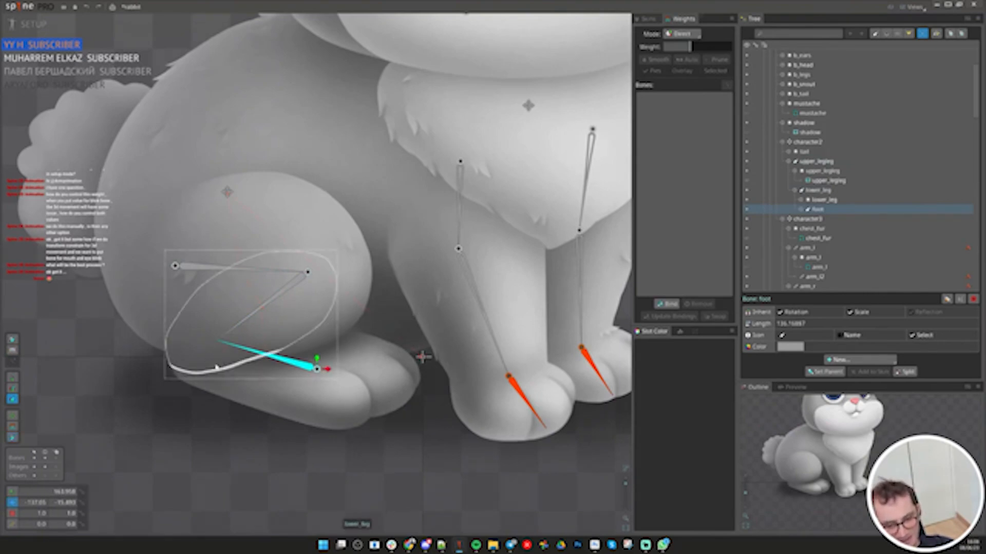
key(ctrl)
key(ctrl)
mouse_move(257, 343)
mouse_down()
mouse_move(192, 368)
mouse_move(247, 332)
mouse_up()
Create an IK constraint named leg_IK on the upper and lower leg bones, with its target at the ankle
click(207, 311)
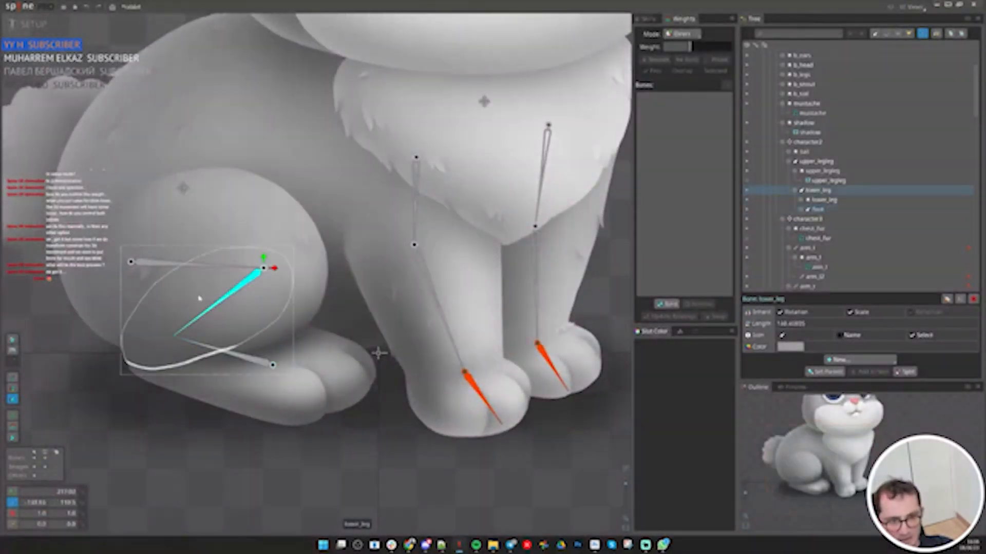
ctrl+click(197, 265)
click(837, 359)
click(850, 368)
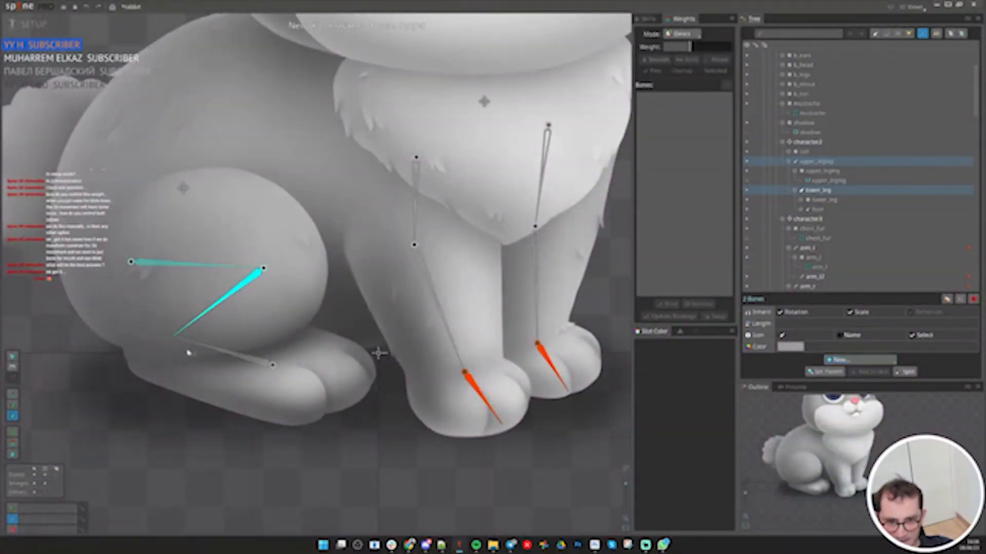
click(277, 361)
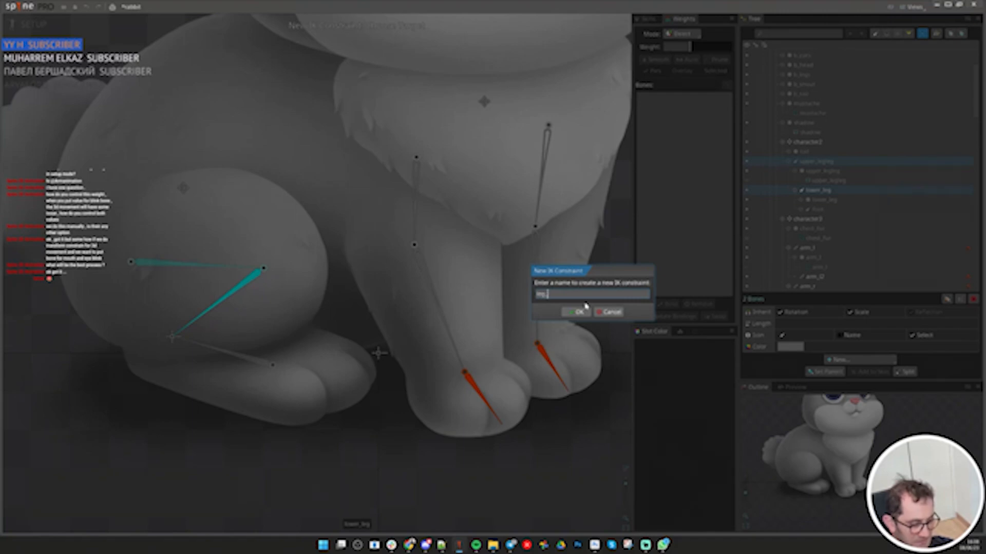
click(575, 312)
Try to parent the leg_IK target bone to the foot bone, and undo the change
scroll(348, 324, down, 6)
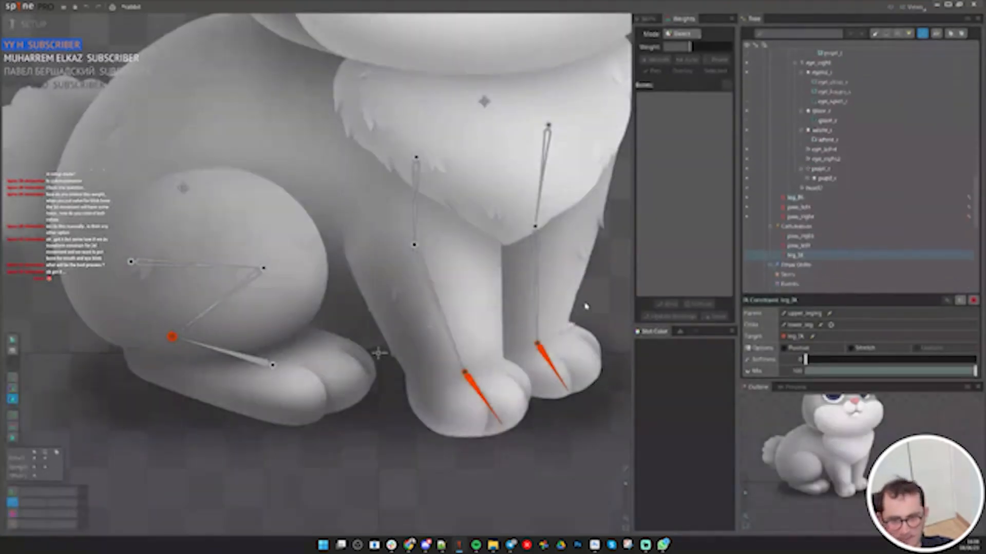
scroll(348, 325, up, 2)
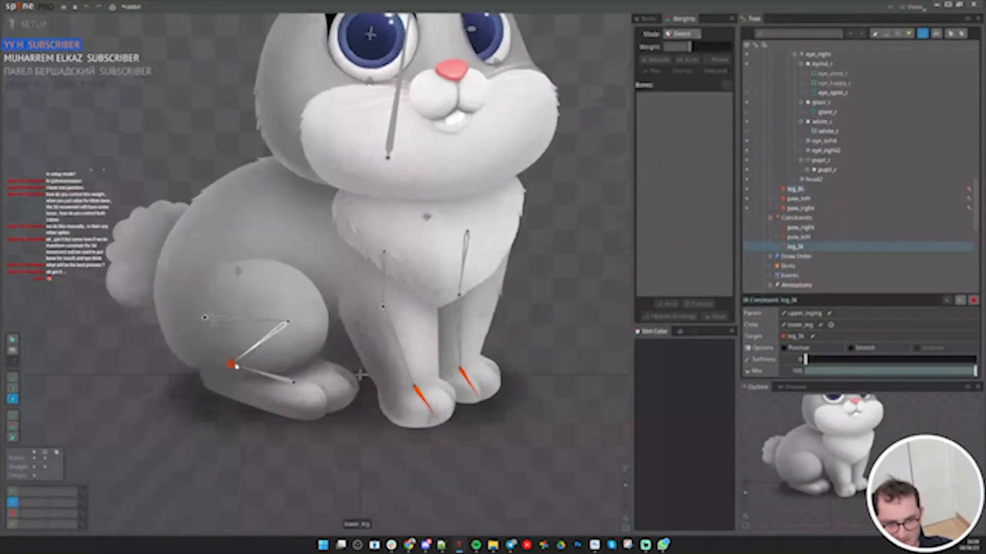
click(231, 365)
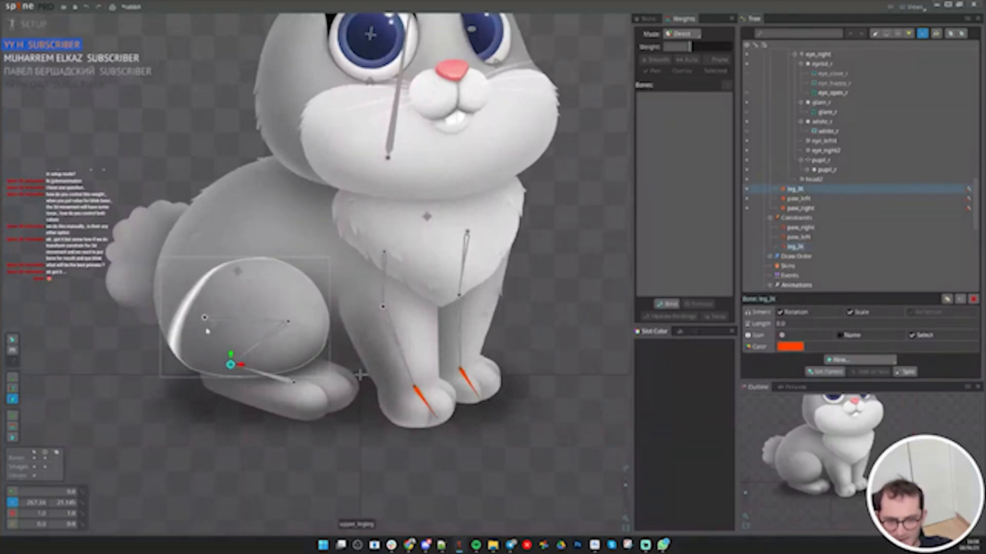
scroll(233, 333, up, 1)
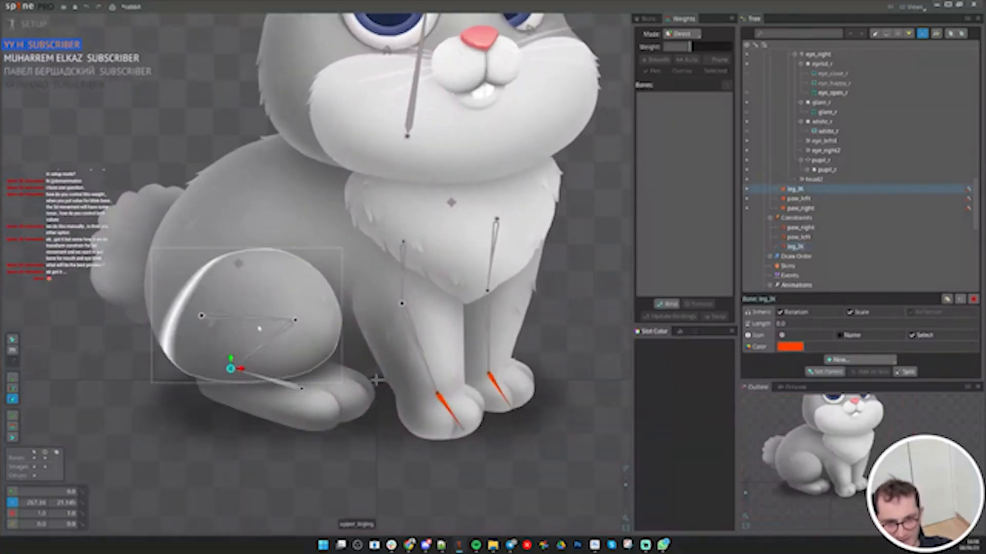
key(p)
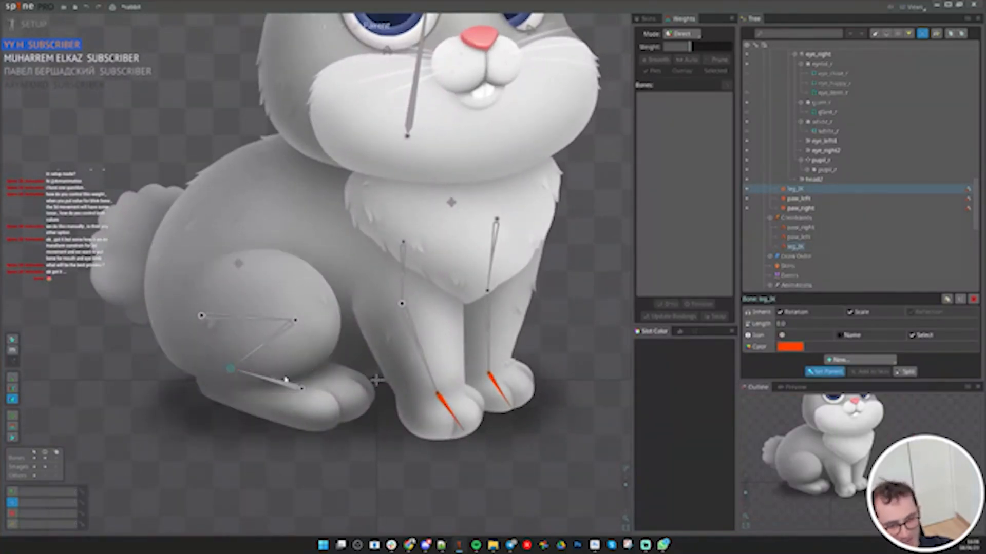
click(269, 381)
click(271, 381)
key(c)
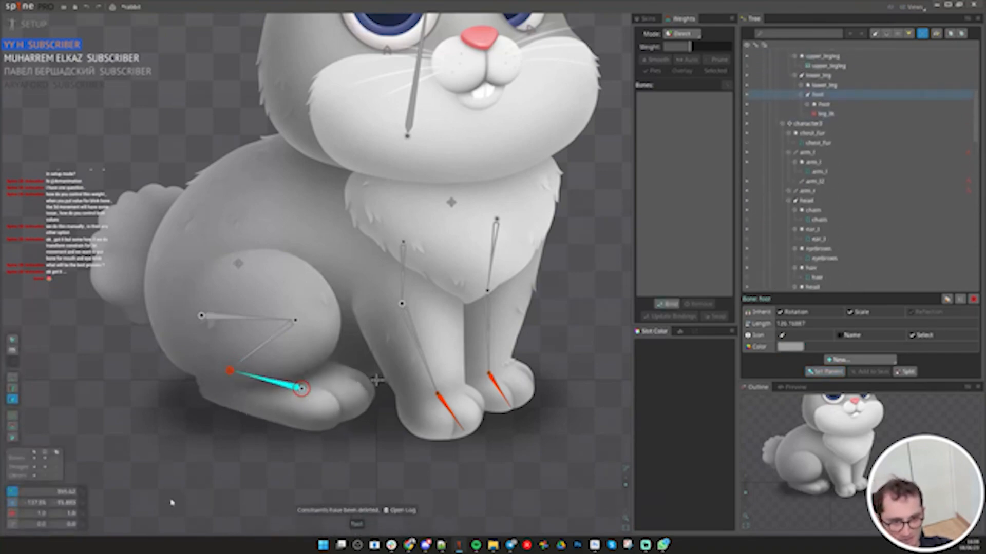
key(ctrl+z)
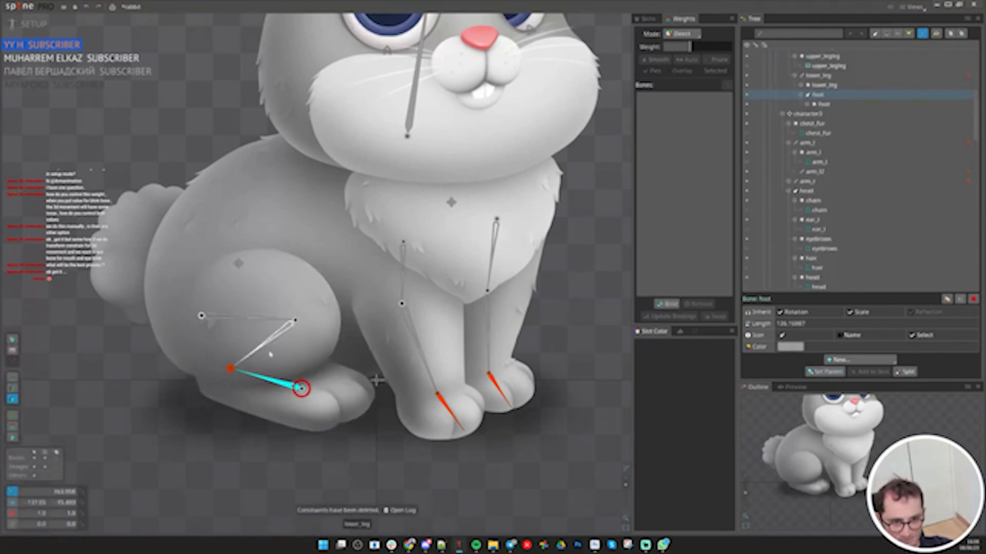
Reparent the foot bone from the lower leg to the character bone, and test its rotation
key(p)
scroll(832, 143, up, 6)
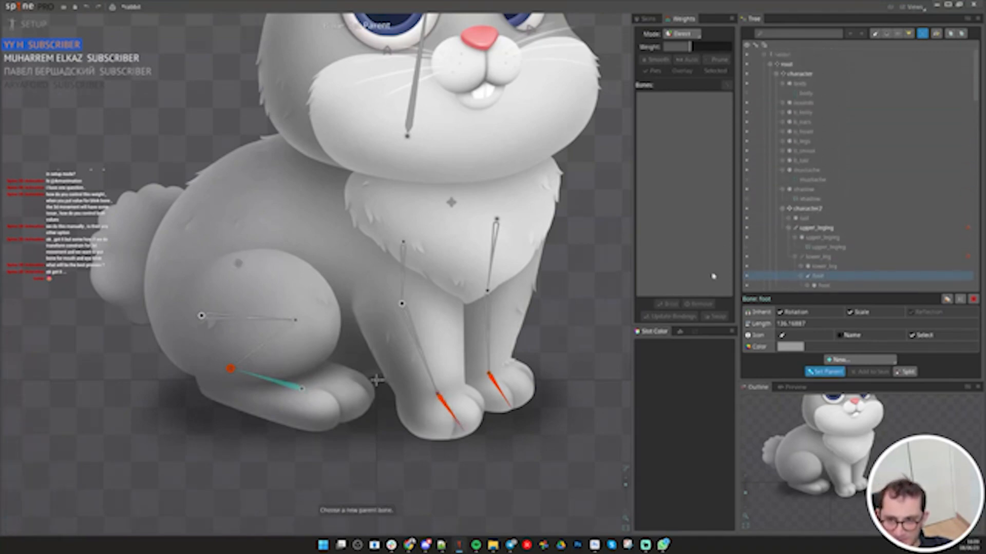
scroll(823, 217, down, 10)
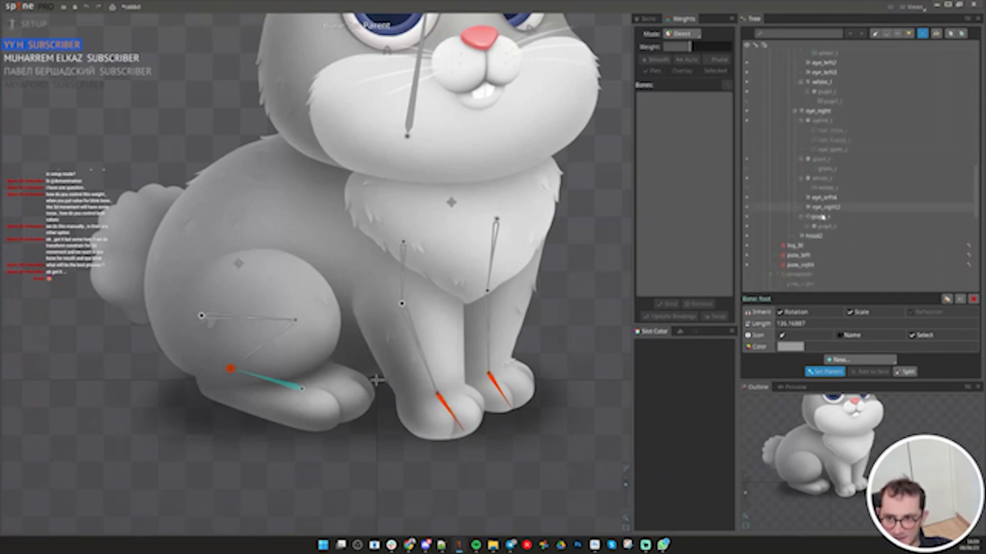
scroll(823, 217, up, 8)
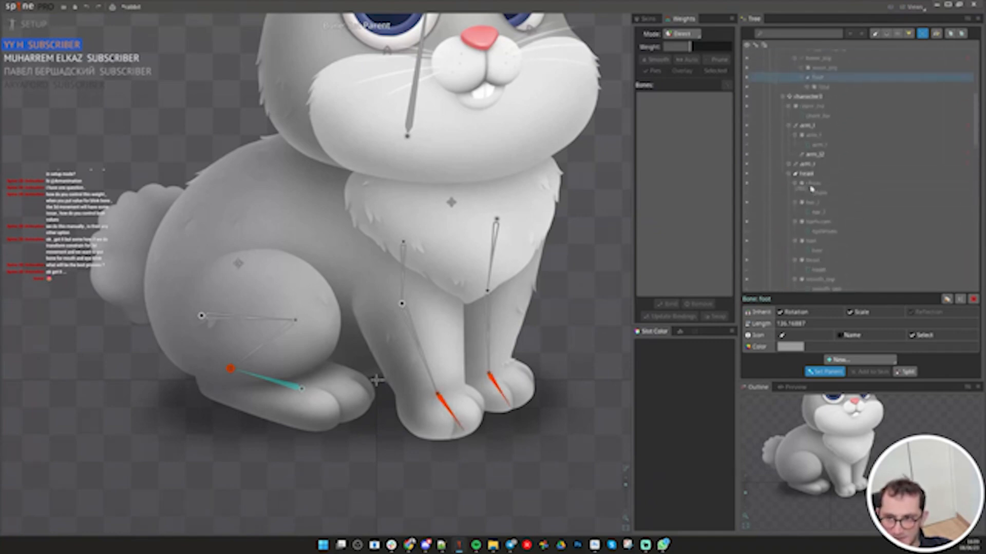
scroll(811, 189, up, 5)
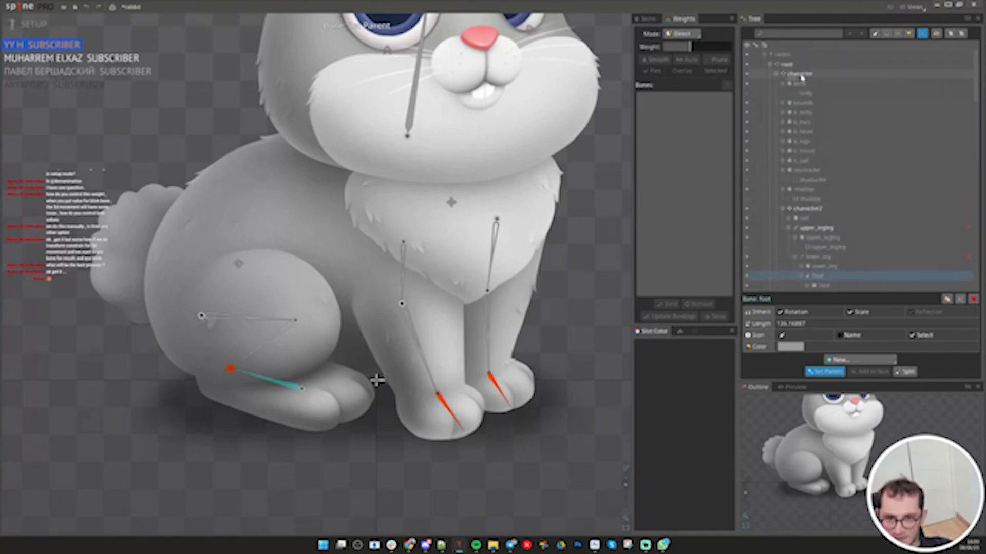
click(800, 75)
scroll(215, 460, down, 2)
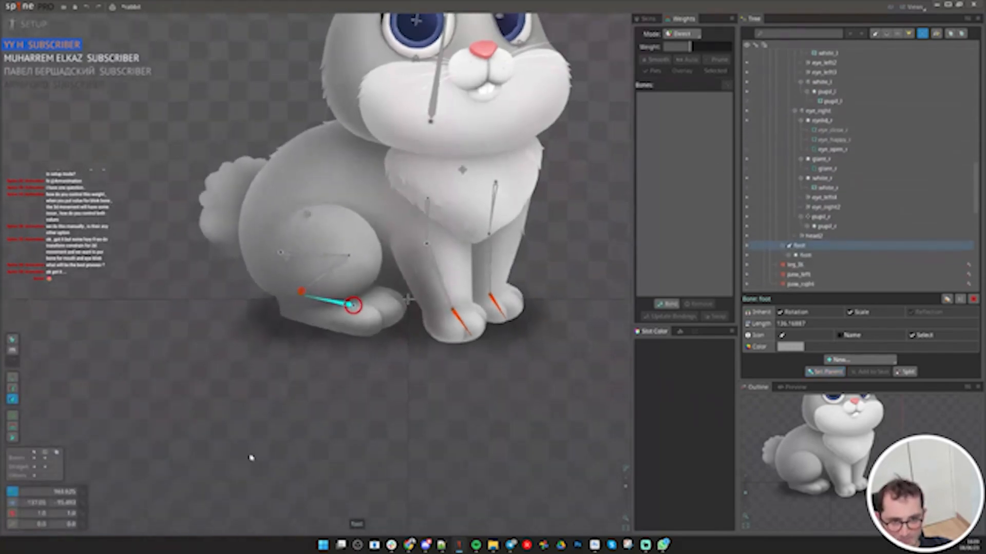
mouse_move(251, 457)
mouse_down()
mouse_move(255, 411)
mouse_move(253, 447)
mouse_up()
key(ctrl+z)
Parent the leg_IK target bone to the foot bone and save the project
click(302, 291)
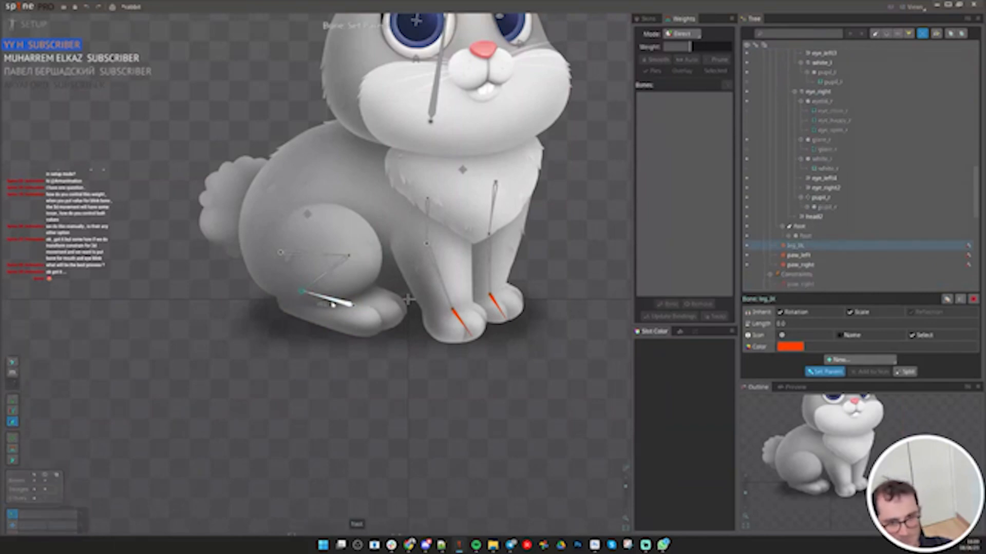
click(322, 305)
drag(323, 305, 345, 308)
key(ctrl+s)
Convert the foot image to a mesh, trace its outline closely with vertices, and add an inner vertex at the foot bone's start
scroll(379, 321, up, 3)
click(379, 322)
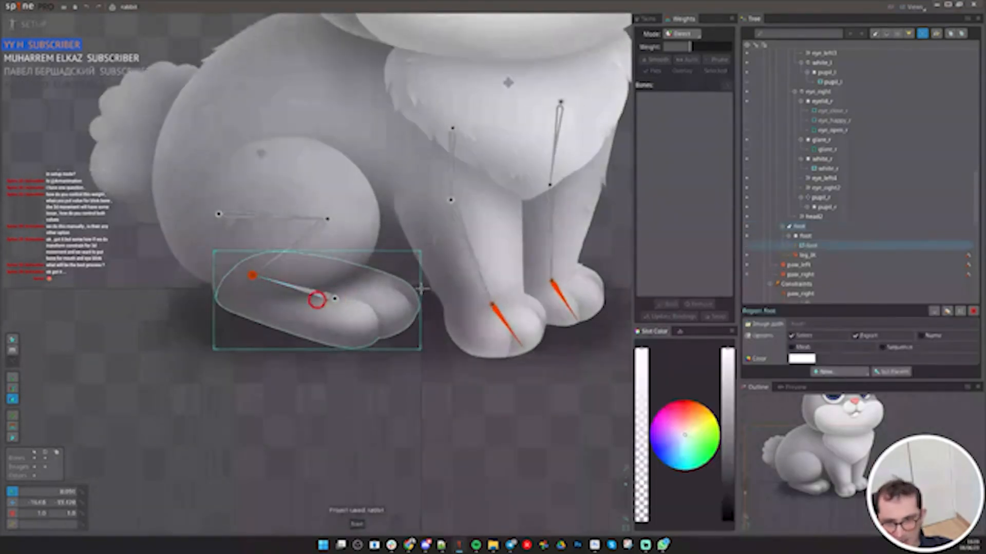
click(799, 348)
click(830, 359)
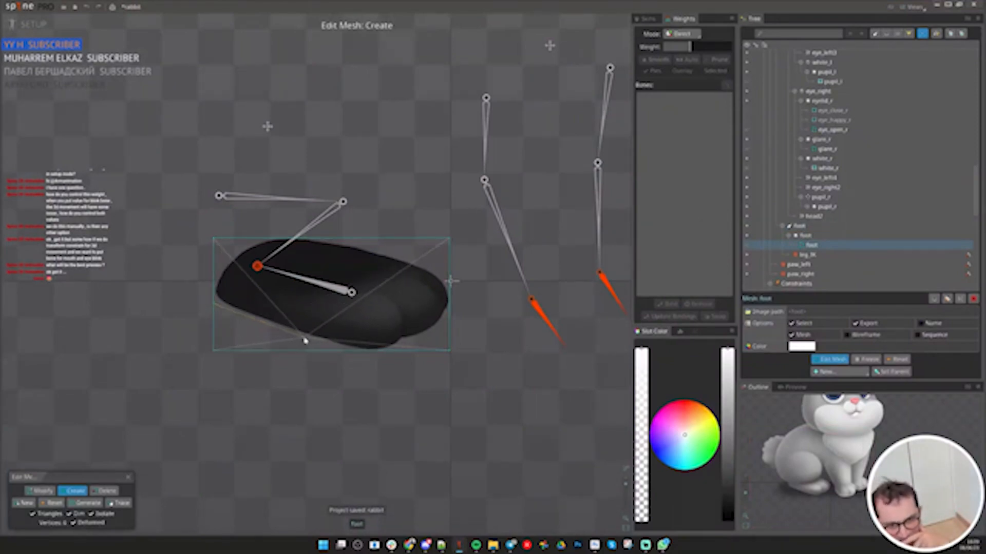
key(ctrl)
key(ctrl)
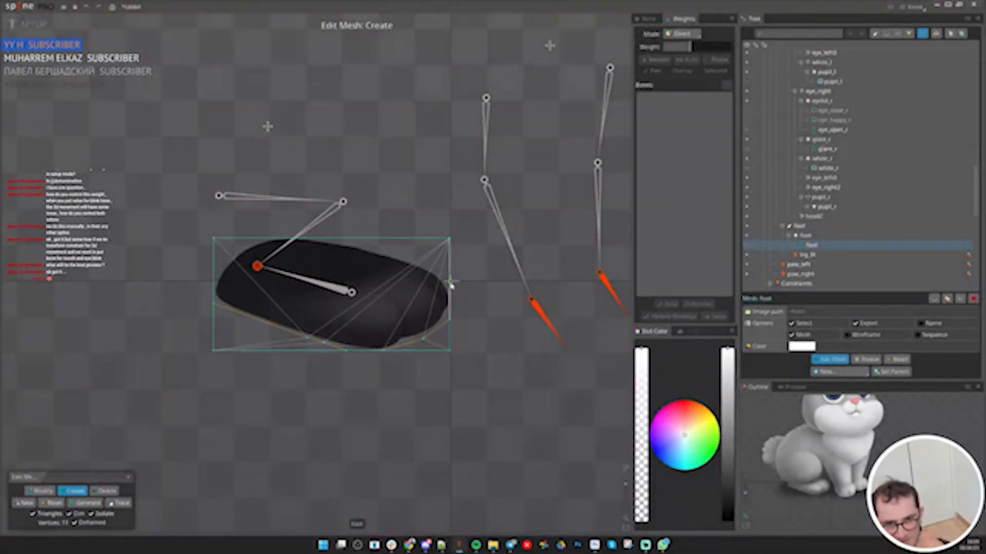
click(359, 239)
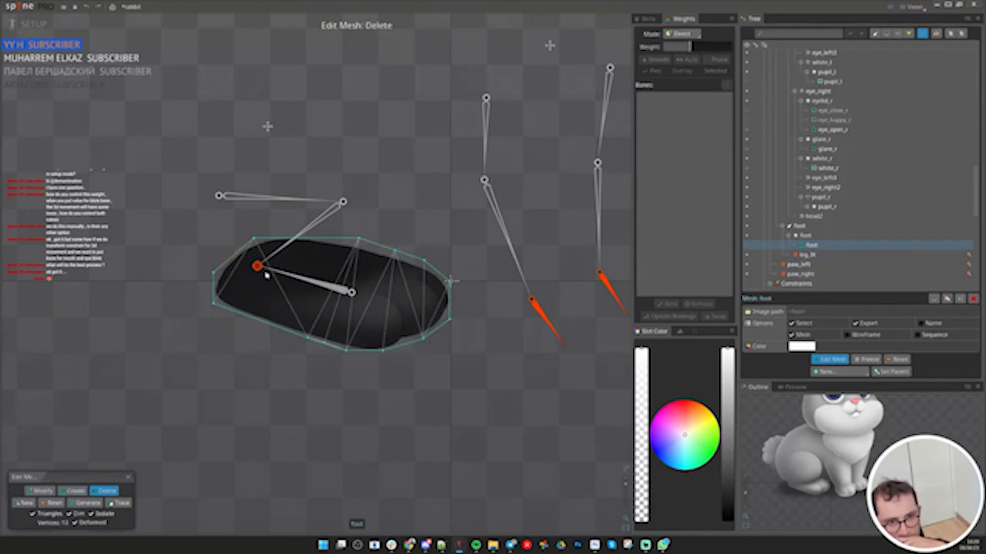
click(352, 293)
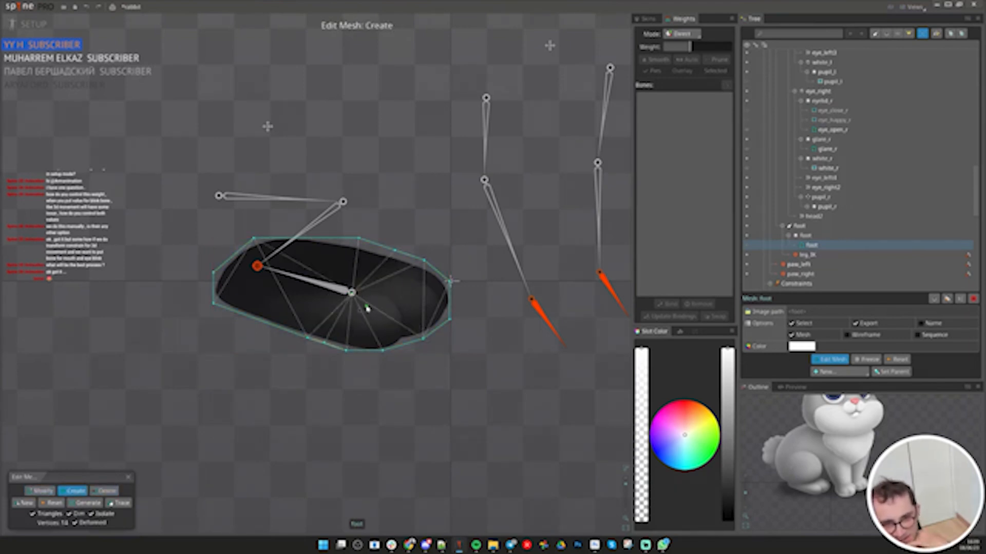
click(128, 477)
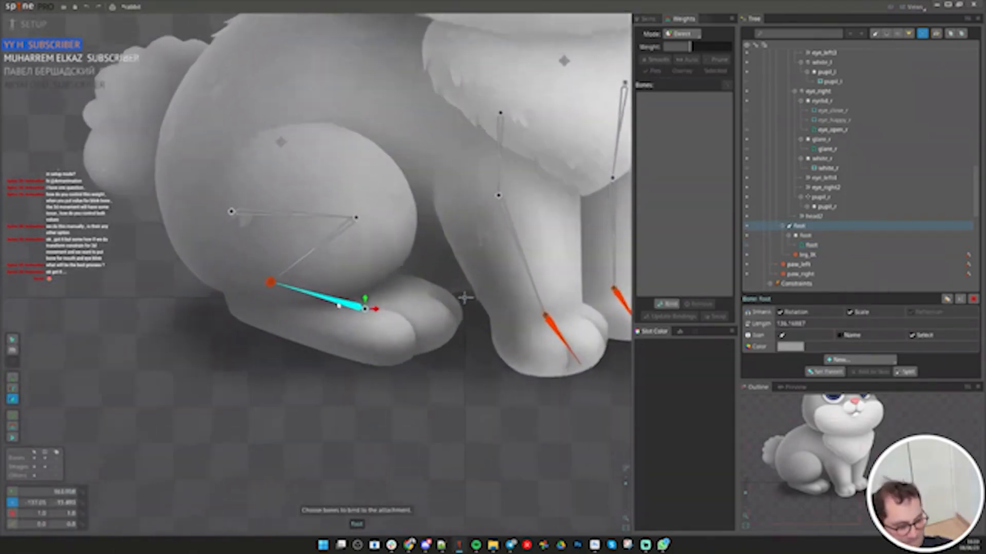
Draw a child bone about 99 units long from the foot bone's start toward the toes
scroll(365, 308, up, 3)
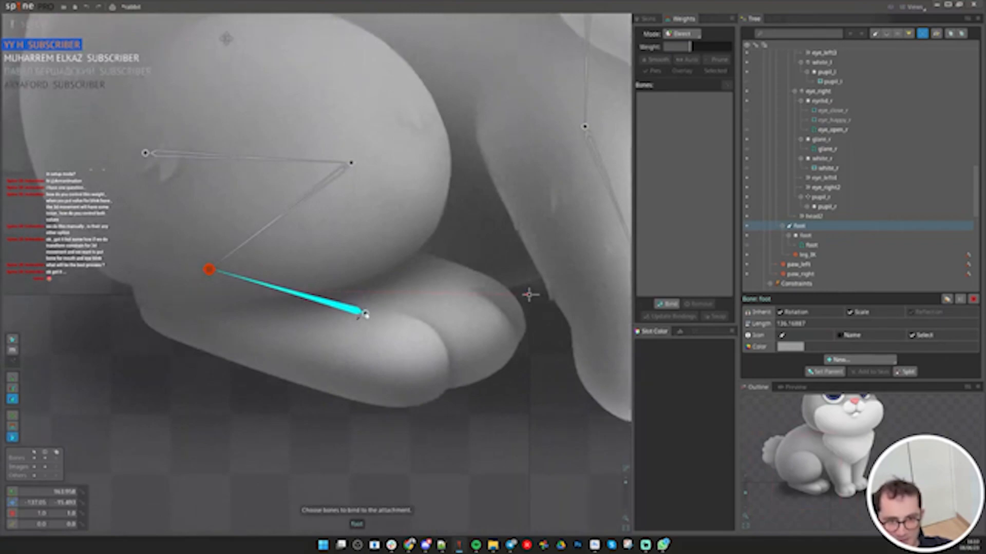
drag(365, 314, 480, 352)
scroll(462, 365, down, 3)
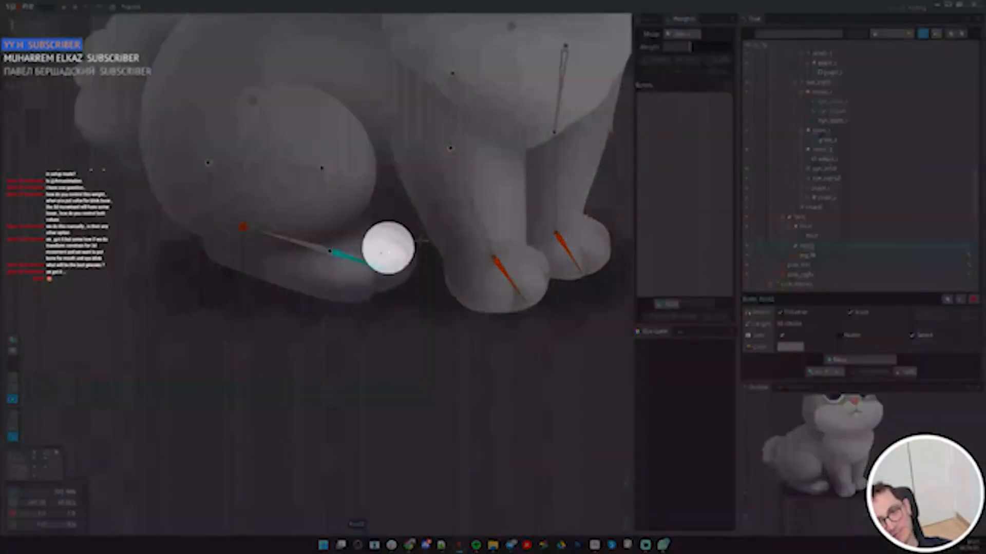
scroll(392, 255, up, 2)
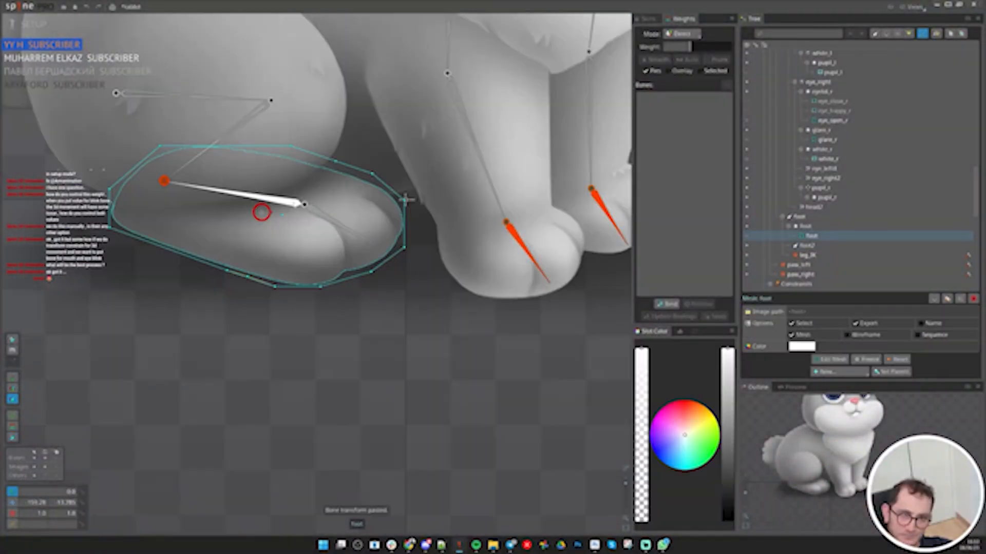
Align the foot mesh's inner vertex with the toe joint, and bind the mesh to the foot and foot2 bones
click(269, 198)
click(287, 215)
key(ctrl+e)
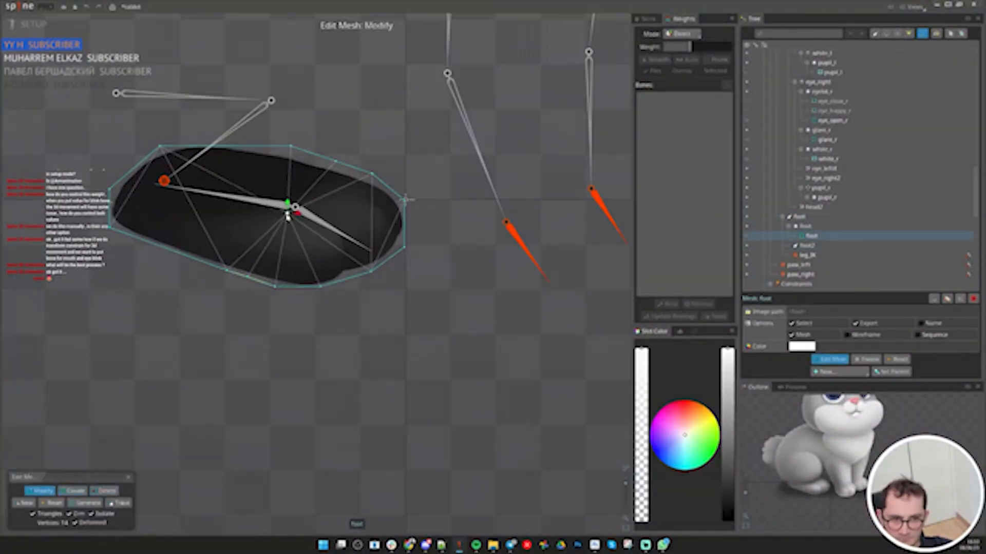
key(Escape)
scroll(361, 338, down, 2)
click(663, 306)
key(Escape)
drag(126, 159, 499, 359)
Save the project, copy the foot2 bone's transform, and test the toe bend with a rotation that is undone
click(336, 249)
key(ctrl+s)
key(ctrl+c)
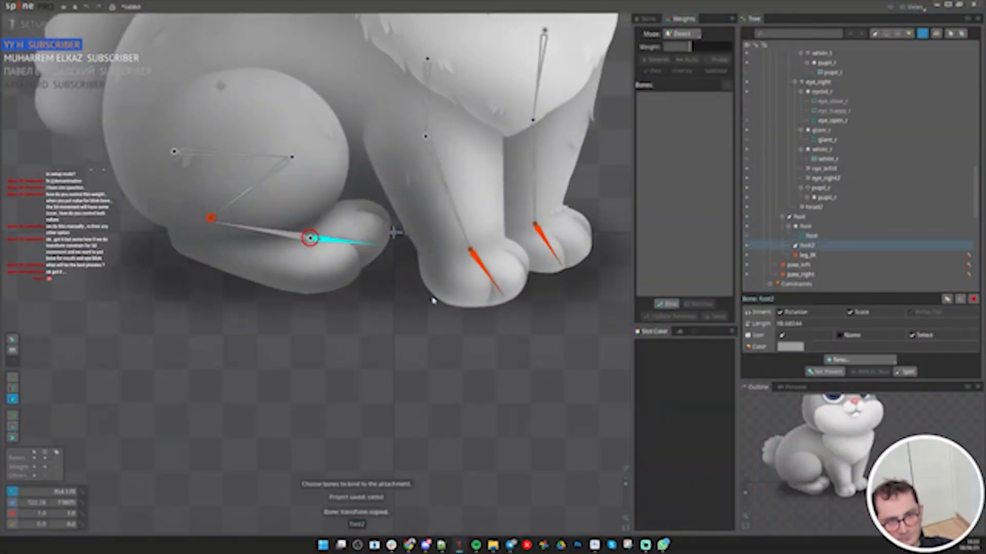
drag(433, 302, 340, 297)
key(ctrl+z)
Add a vertex to the foot mesh's upper edge and pull two upper outline vertices closer to the foot
scroll(371, 282, up, 2)
click(372, 281)
key(ctrl+e)
key(d)
scroll(360, 181, up, 2)
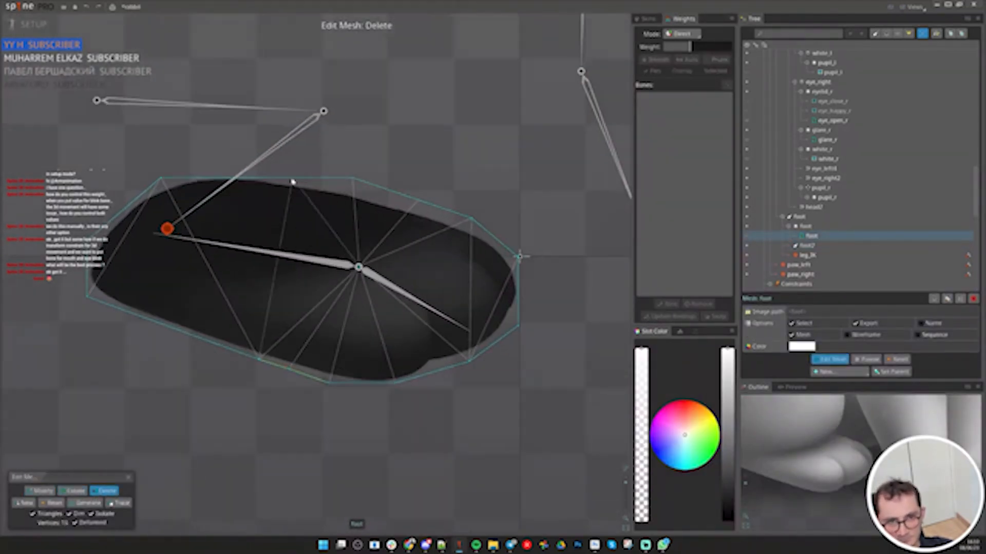
drag(352, 178, 343, 190)
drag(418, 200, 405, 209)
key(Escape)
Save the project, copy foot2's transform, and rotate the foot2 bone downward to bend the toes
scroll(282, 182, down, 3)
click(330, 246)
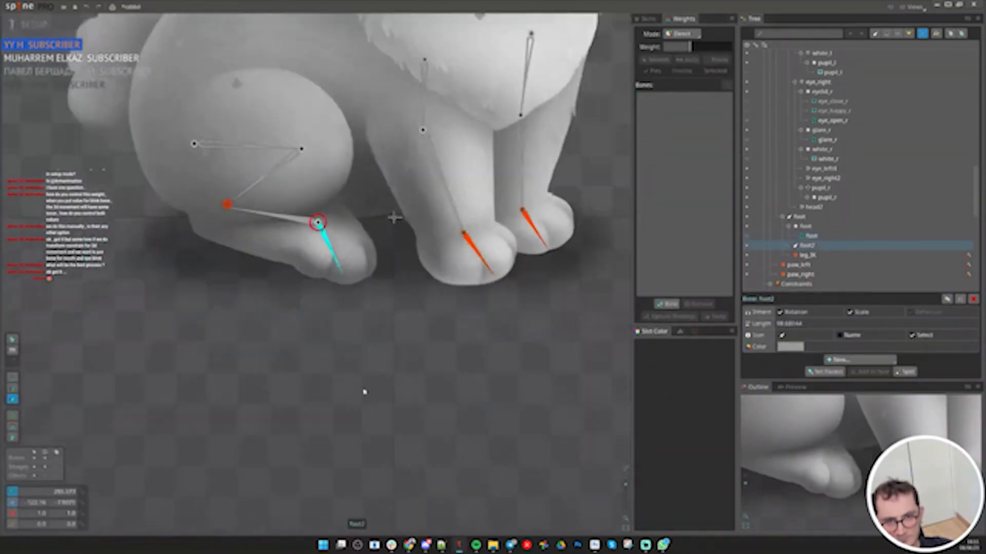
key(ctrl+s)
key(ctrl+c)
drag(392, 334, 308, 339)
Adjust the foot2 weight of the lower-edge vertex at the toe crease to about 31%, and paste foot2's copied transform back
click(303, 258)
scroll(304, 259, up, 4)
drag(300, 286, 239, 241)
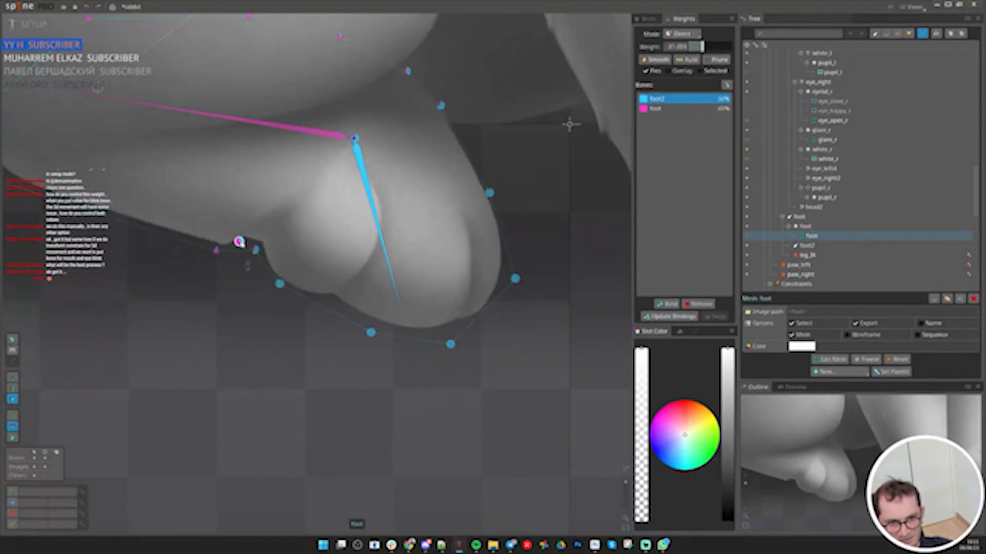
click(384, 248)
key(ctrl+v)
Refine the vertices along the foot mesh's lower edge, save the project, and test-rotate the foot2 bone
click(354, 246)
key(e)
scroll(247, 257, up, 3)
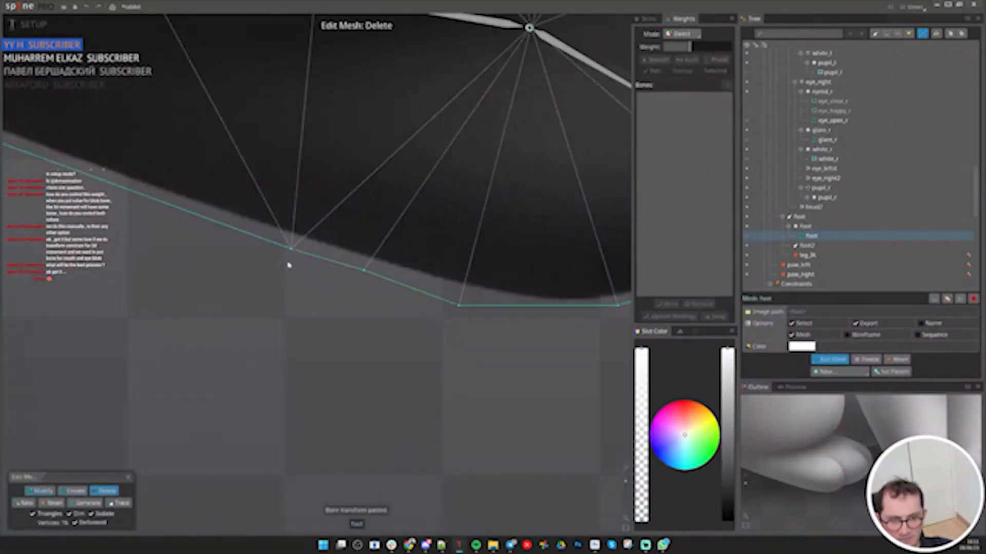
scroll(172, 355, down, 4)
key(Escape)
key(ctrl+s)
drag(279, 301, 275, 440)
key(ctrl+z)
Add an inner vertex to the foot mesh between the ankle and the toe joint
click(215, 304)
key(e)
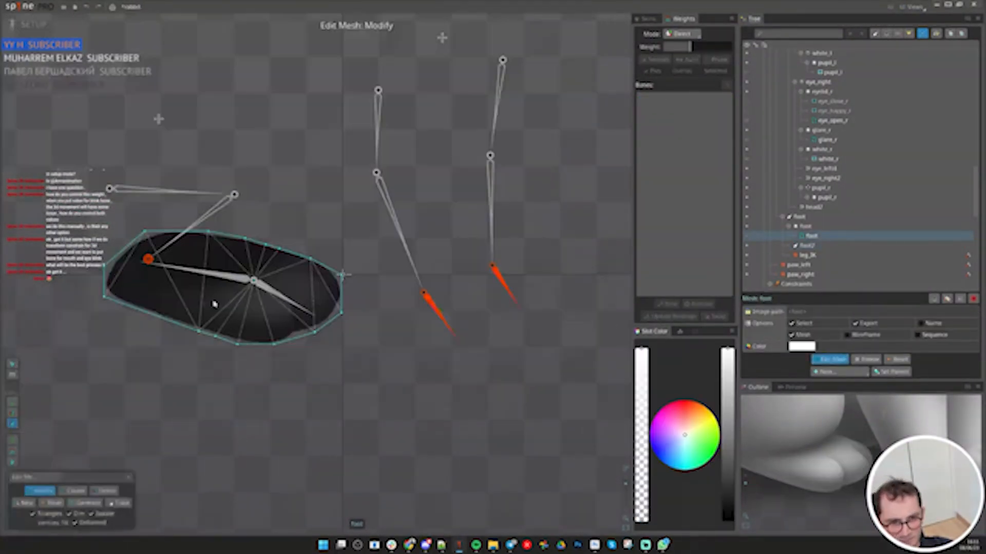
scroll(221, 305, up, 2)
key(c)
click(211, 305)
key(Escape)
Bend foot2 downward and adjust the weights of three lower-edge vertices and the inner vertex behind the toe crease
drag(288, 291, 237, 500)
click(206, 308)
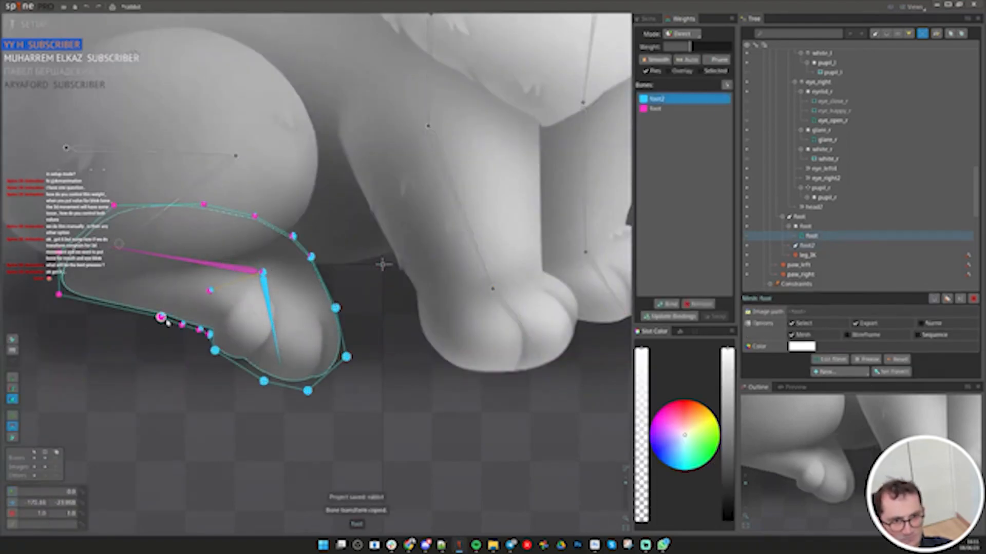
drag(163, 319, 164, 336)
drag(182, 325, 185, 343)
drag(201, 329, 200, 348)
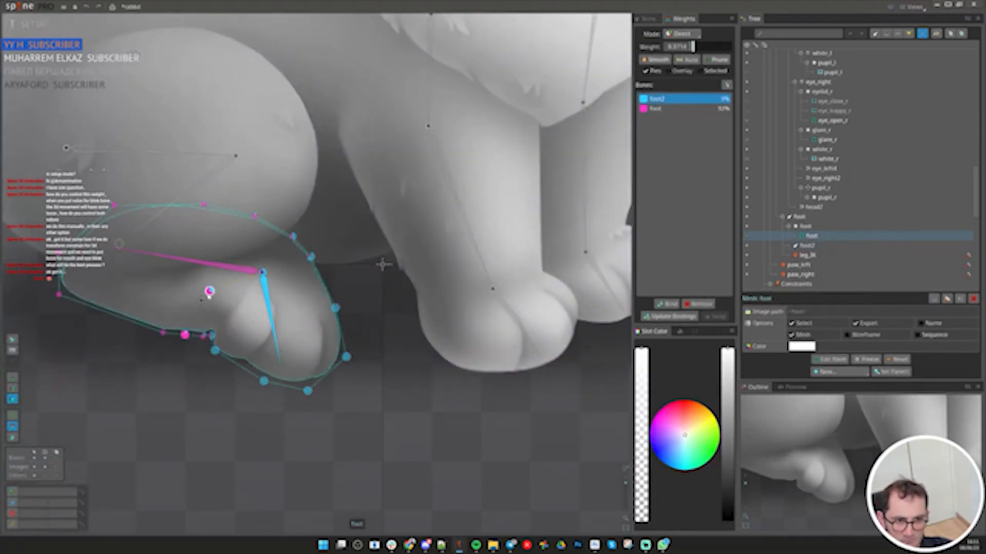
drag(209, 292, 206, 334)
Swing the foot2 bone to check the mesh deformation, paste its copied transform, and select the foot mesh
key(Escape)
drag(272, 324, 380, 398)
key(ctrl+v)
click(207, 289)
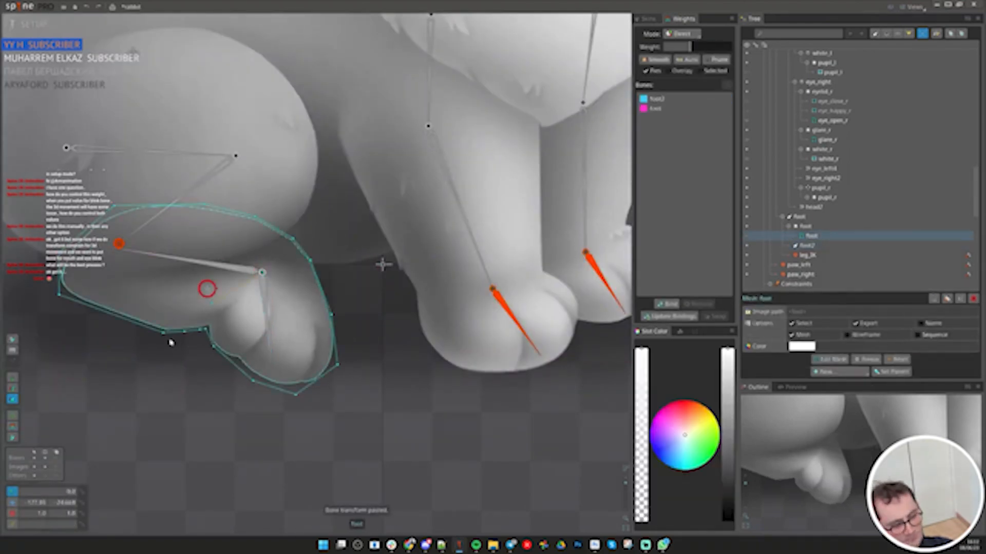
Nudge a vertex on the foot mesh's lower edge, paste the copied transform onto foot2, and save the project
drag(164, 332, 162, 322)
key(Escape)
click(265, 318)
key(ctrl+v)
scroll(133, 393, down, 4)
drag(192, 435, 316, 426)
key(ctrl+s)
key(ctrl+z)
Test-move the leg to check the foot mesh, undo the test, and select the foot2 bone
drag(181, 332, 187, 363)
click(182, 364)
mouse_move(126, 446)
mouse_down()
mouse_move(117, 449)
mouse_move(146, 456)
mouse_move(140, 449)
mouse_up()
scroll(169, 389, up, 3)
key(ctrl+z)
click(239, 363)
click(239, 364)
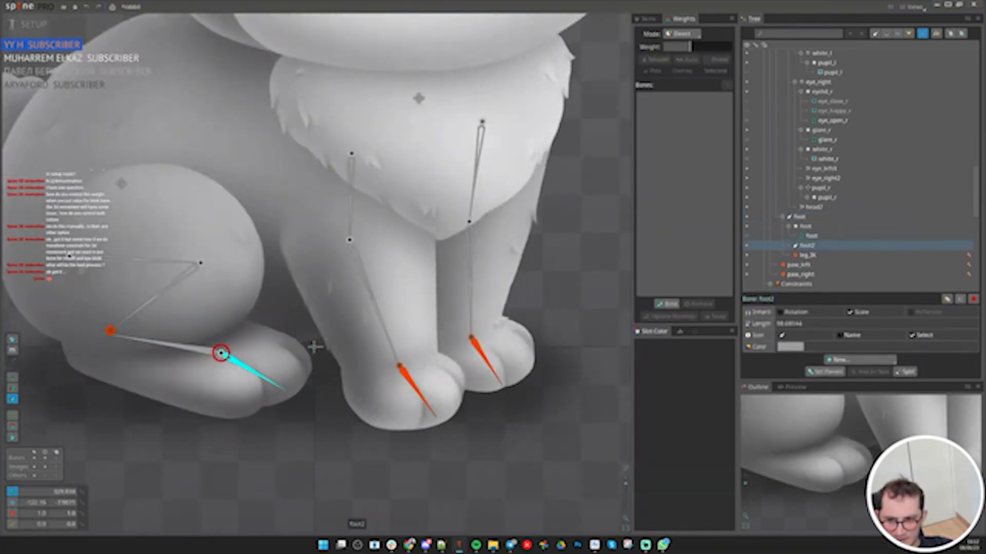
scroll(359, 365, down, 3)
drag(319, 315, 359, 401)
scroll(341, 365, up, 1)
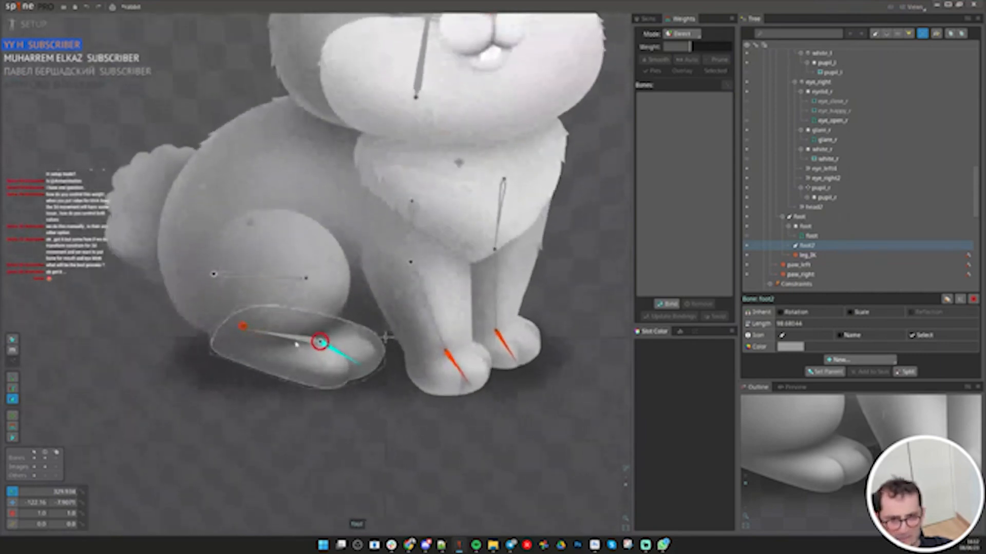
Select the foot bone, try scaling it against the leg IK, and undo the changes
click(292, 340)
scroll(292, 341, up, 1)
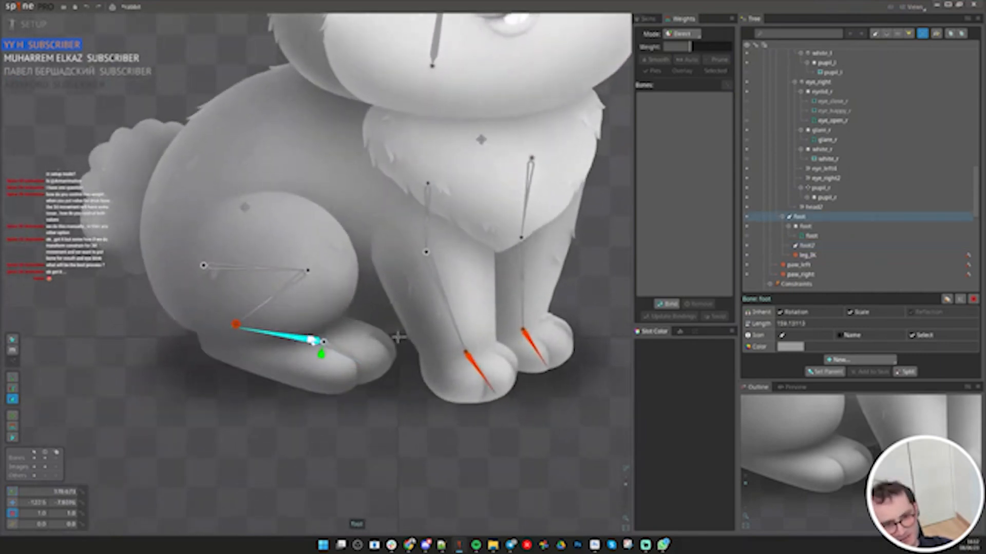
mouse_move(312, 340)
mouse_down()
mouse_move(306, 349)
mouse_move(332, 354)
mouse_move(320, 352)
mouse_up()
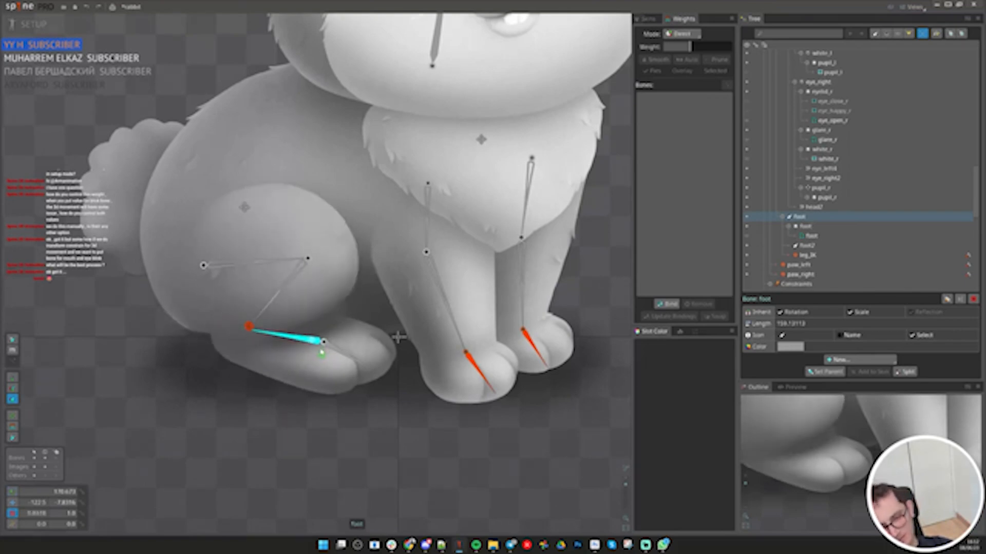
key(ctrl+z)
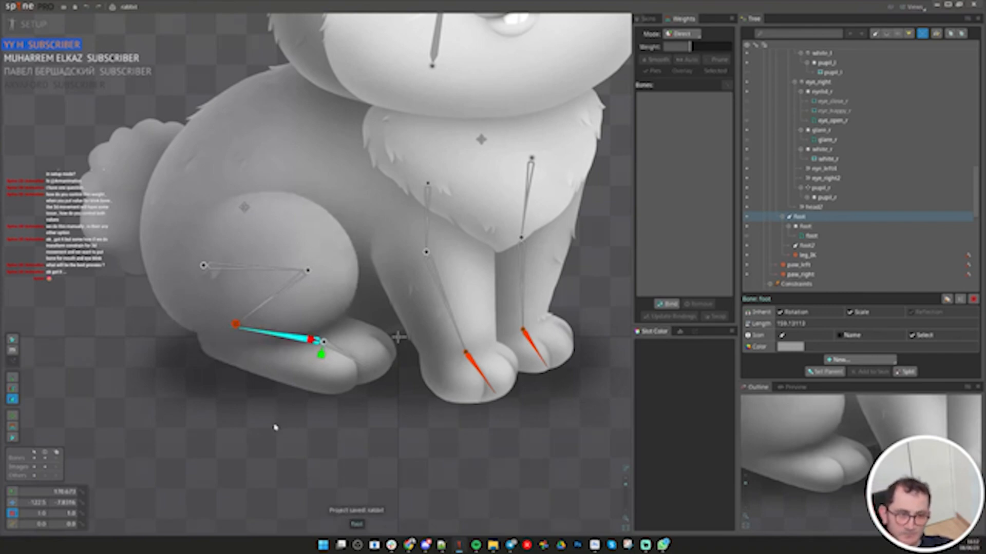
drag(247, 442, 221, 398)
key(ctrl+z)
Translate the foot bone downward to test how far the upper and lower leg stretch with the IK
scroll(315, 492, down, 2)
mouse_move(314, 491)
mouse_down()
mouse_move(330, 387)
mouse_move(306, 448)
mouse_move(310, 482)
mouse_up()
key(v)
drag(411, 401, 419, 427)
key(v)
key(ctrl+z)
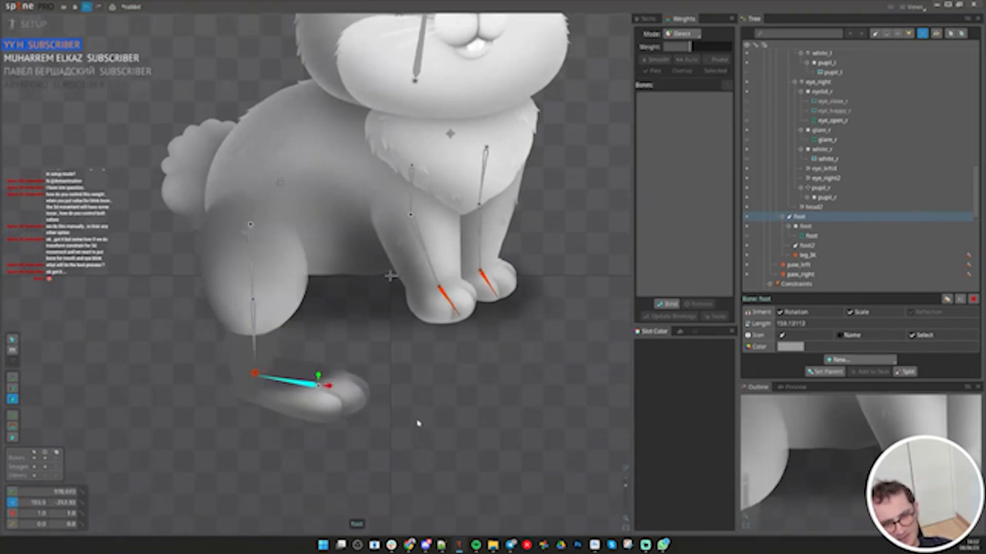
key(ctrl+s)
drag(405, 378, 402, 433)
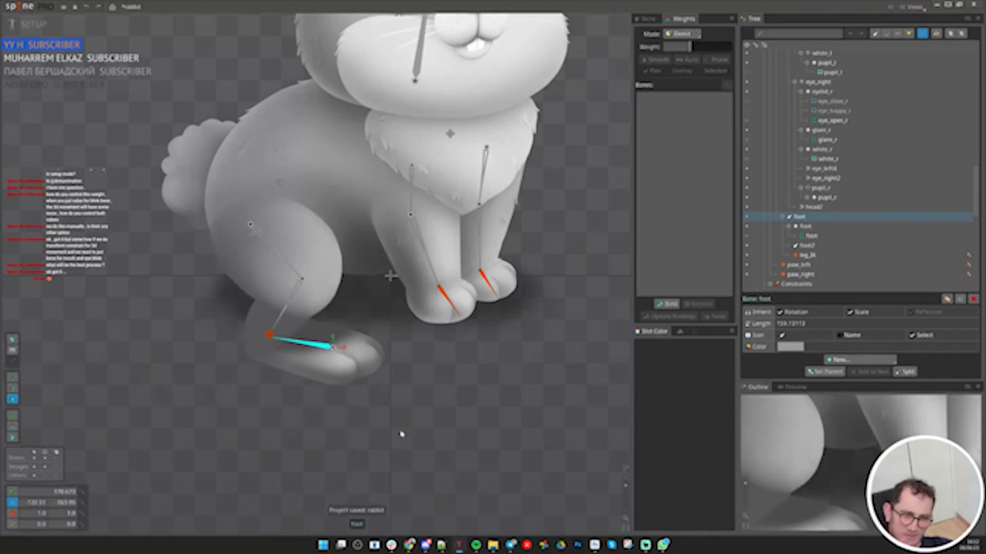
Select the upper leg image to examine its overlap with the lower leg, restore the leg pose, and save
scroll(390, 277, up, 5)
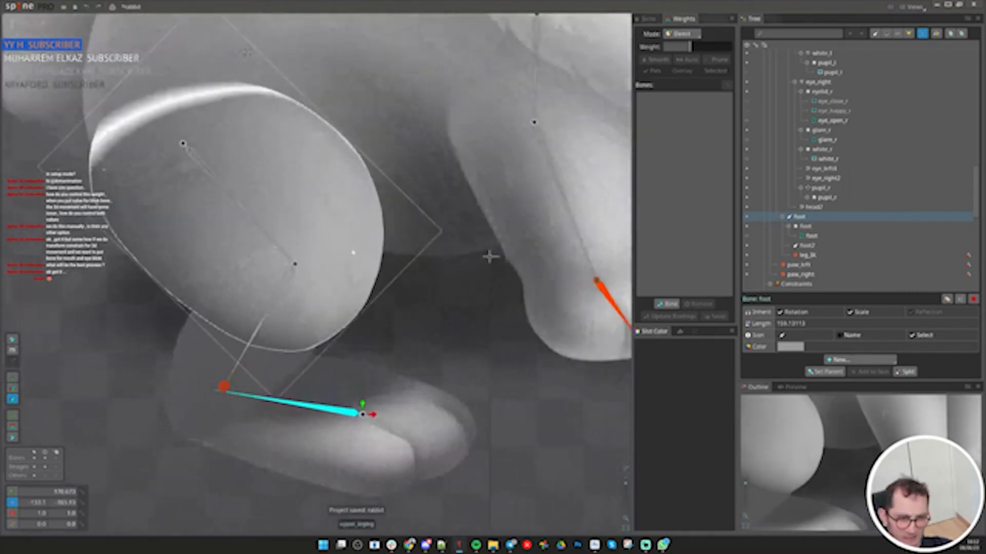
click(352, 253)
key(ctrl)
key(ctrl)
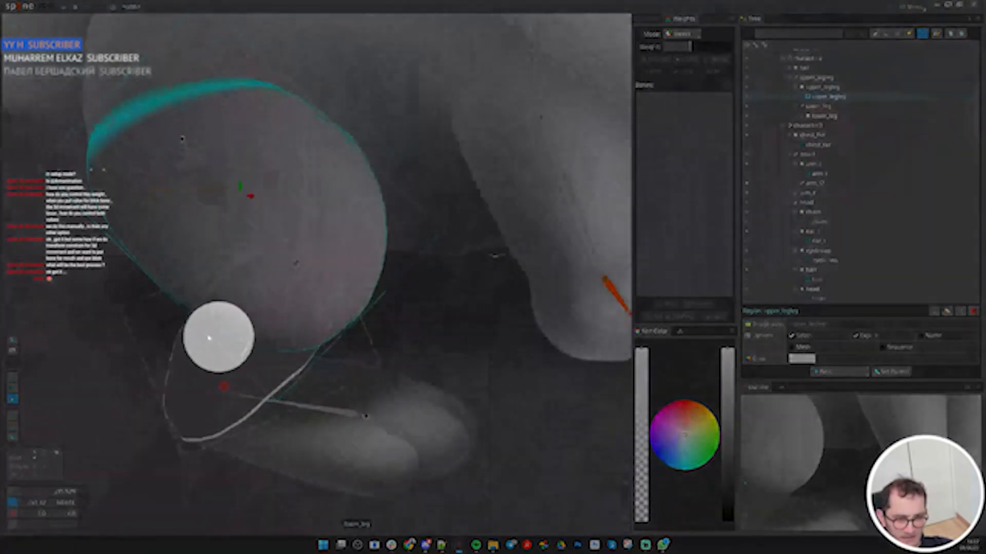
scroll(209, 338, up, 2)
scroll(402, 327, down, 6)
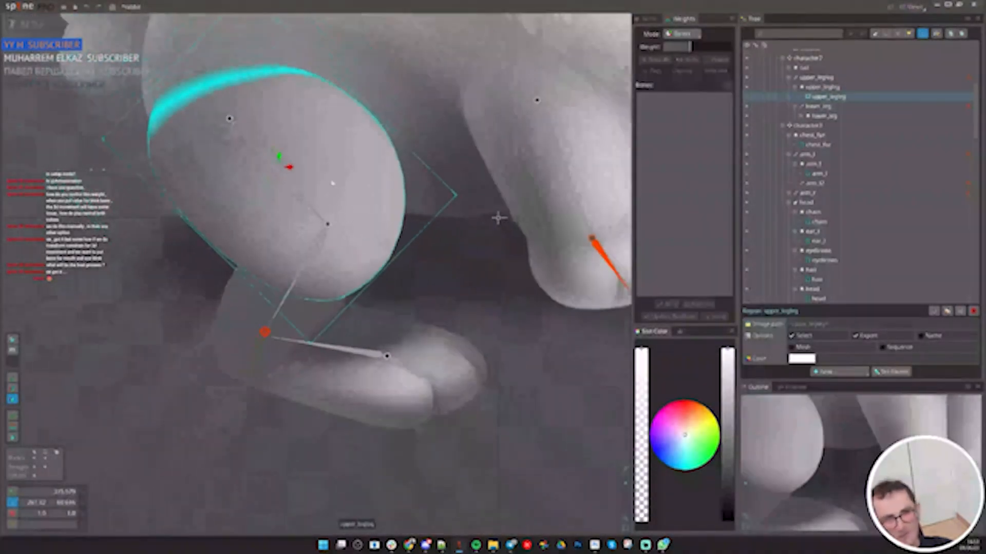
scroll(389, 413, down, 4)
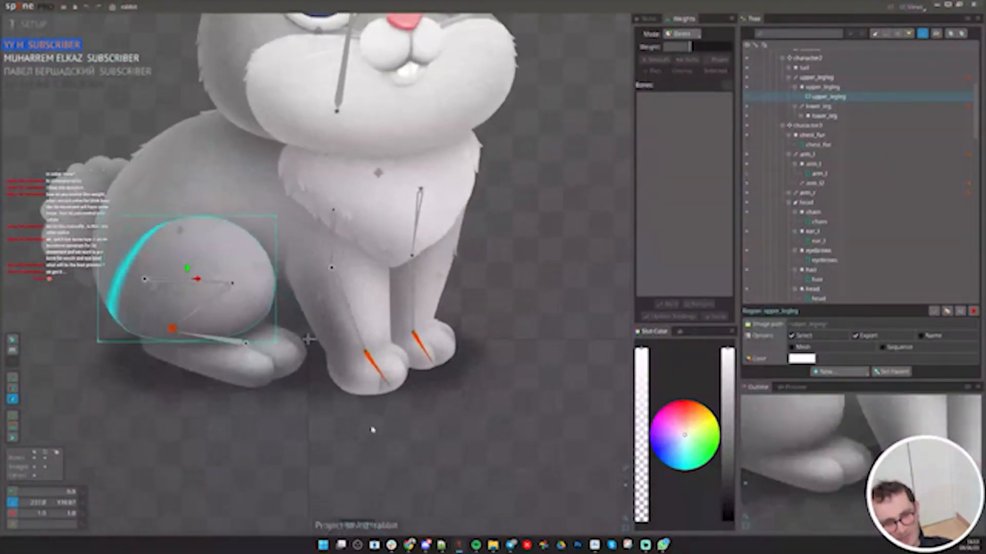
key(ctrl+s)
Select the tail and tail2 bones in turn to check the tail's movement
drag(244, 232, 295, 291)
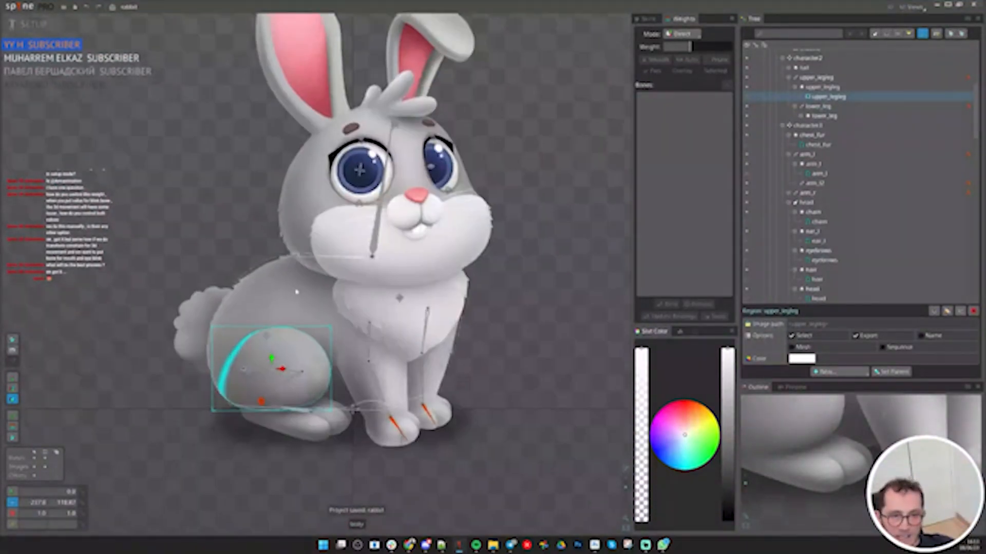
click(200, 323)
drag(200, 323, 226, 306)
click(294, 319)
scroll(225, 307, up, 1)
click(280, 323)
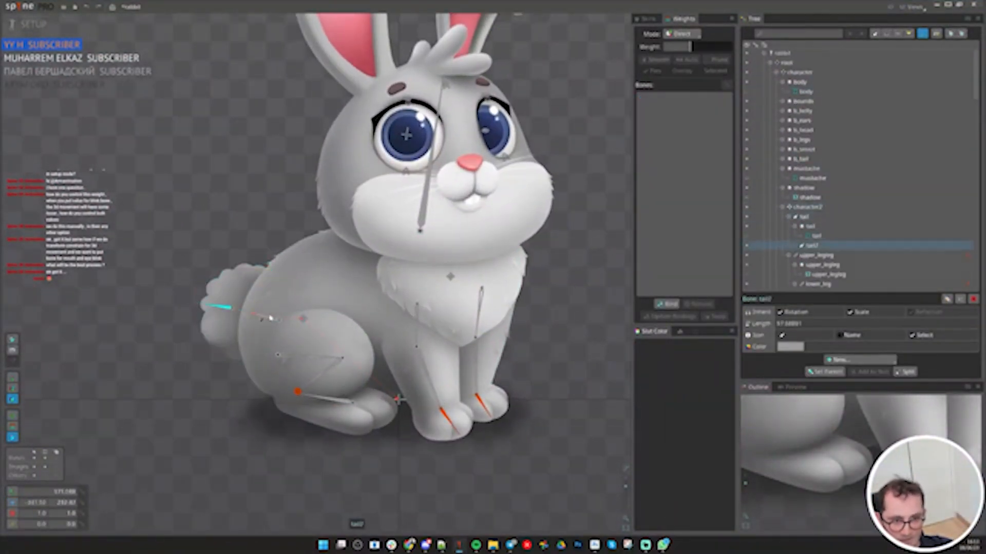
scroll(261, 319, up, 1)
click(231, 312)
click(288, 325)
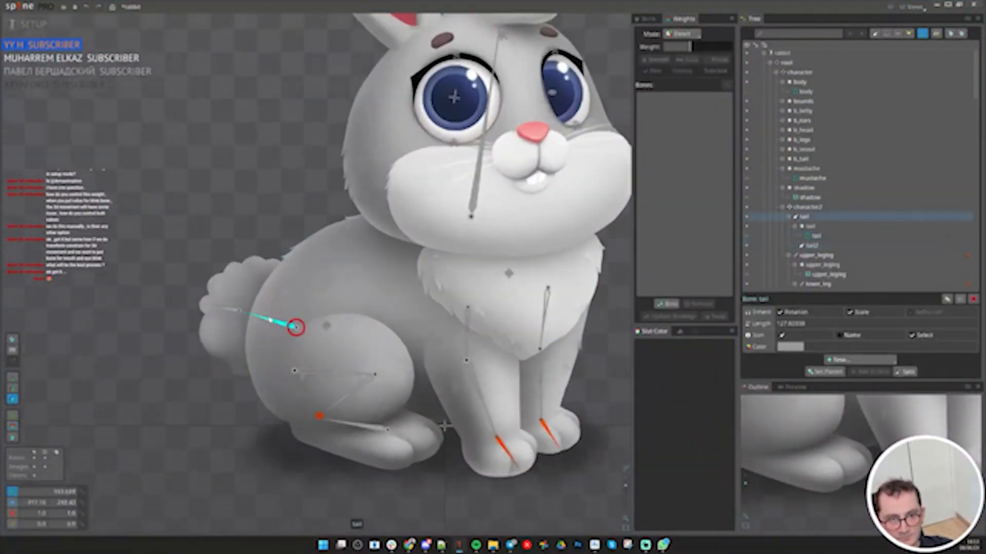
Shift the hindquarters for testing and adjust the character2 and character3 weights of the body mesh's lower-edge vertices
scroll(324, 326, down, 2)
drag(324, 326, 241, 339)
key(ctrl+s)
click(242, 338)
key(ctrl+z)
click(431, 324)
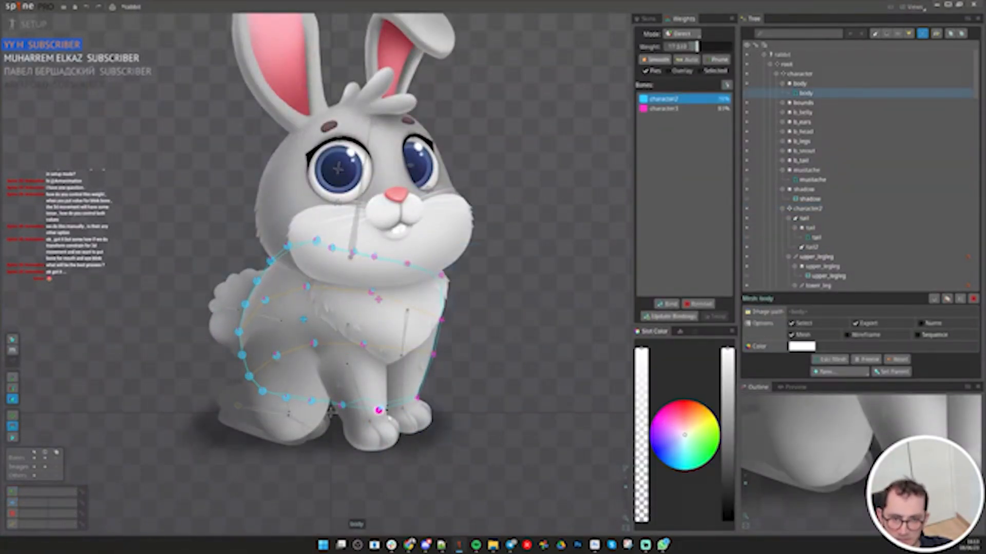
drag(282, 462, 281, 458)
drag(287, 391, 290, 330)
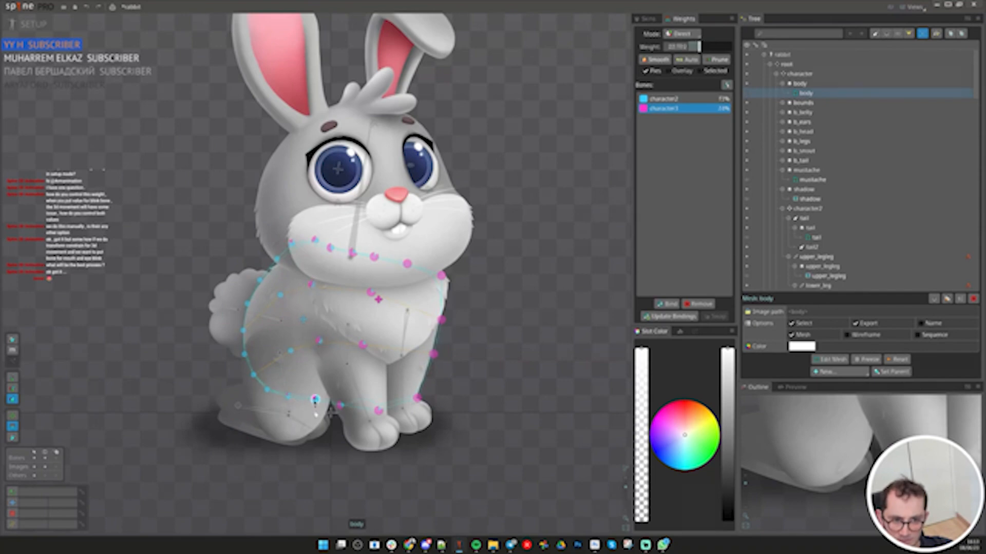
Return the character2 bone to its original position, save the project, and copy its transform
key(Escape)
click(303, 320)
key(ctrl+c)
key(ctrl+s)
mouse_move(532, 403)
mouse_down()
mouse_move(539, 387)
mouse_move(519, 365)
mouse_move(518, 374)
mouse_up()
key(ctrl+c)
Bind the chest_fur mesh to the character2 bone and set the weight mode to Add
click(410, 328)
key(ctrl+z)
click(667, 304)
click(241, 335)
key(Escape)
click(241, 335)
click(411, 323)
key(g)
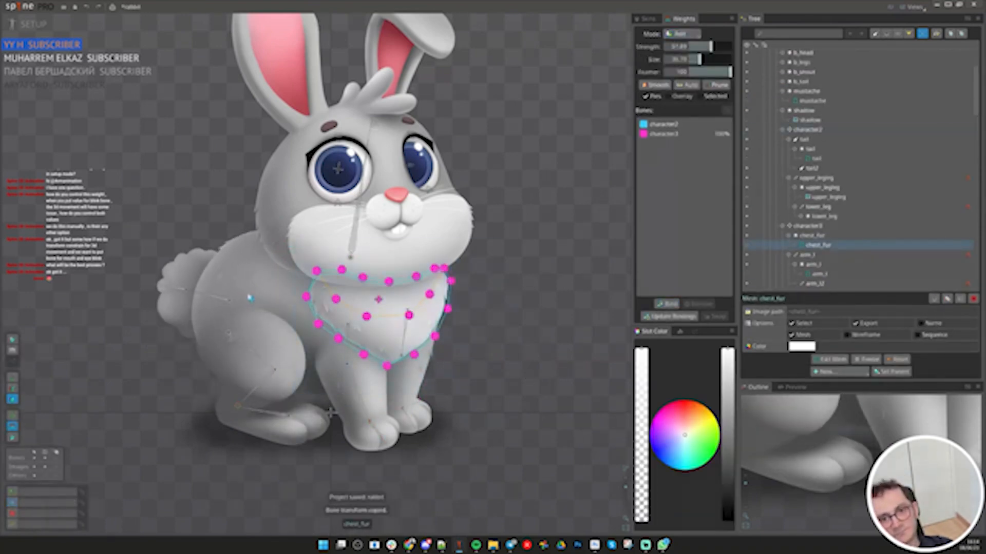
Save the project, test-move the hindquarters against the chest, undo the test, and select the body mesh
click(250, 298)
key(Escape)
click(255, 304)
click(252, 299)
key(ctrl+s)
drag(545, 293, 533, 329)
scroll(200, 216, down, 2)
drag(319, 362, 380, 343)
key(ctrl+z)
click(256, 280)
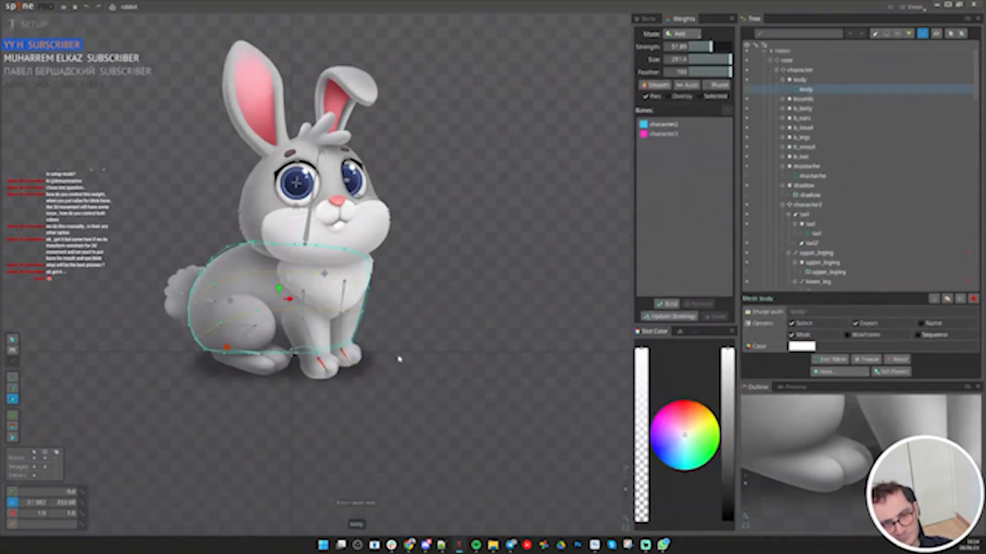
scroll(274, 325, up, 2)
key(e)
key(Escape)
key(Escape)
Switch to Photoshop and export the visible body layer with a Spine JSON using PhotoshopToSpine
key(alt+Tab)
drag(936, 409, 909, 413)
mouse_move(624, 349)
mouse_down()
mouse_move(647, 322)
mouse_move(597, 372)
mouse_move(629, 369)
mouse_up()
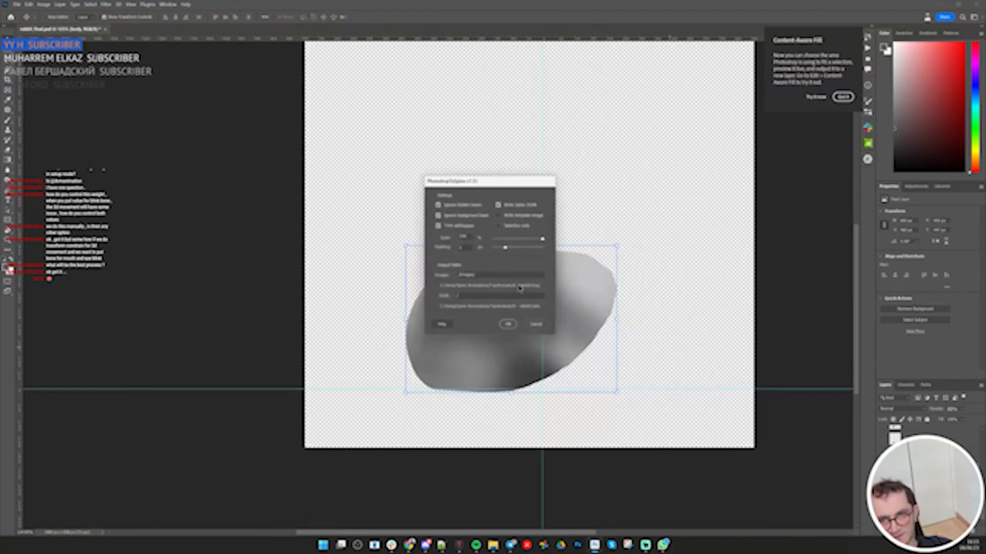
click(508, 323)
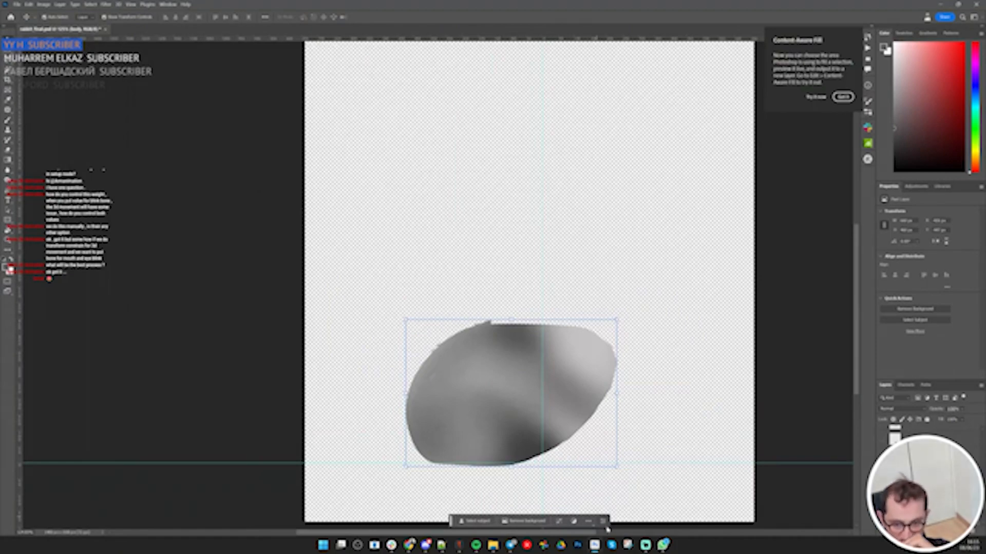
mouse_move(595, 547)
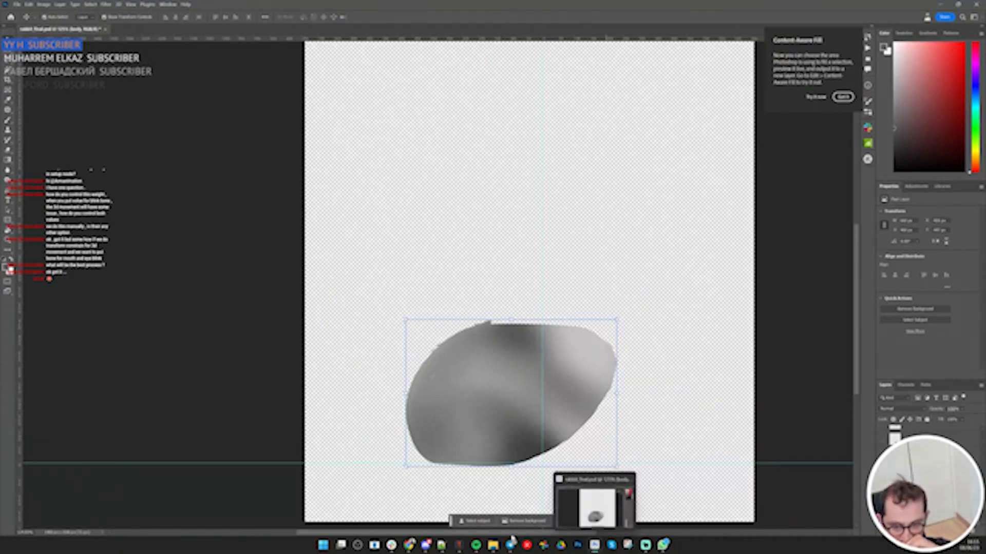
click(511, 542)
drag(154, 96, 467, 248)
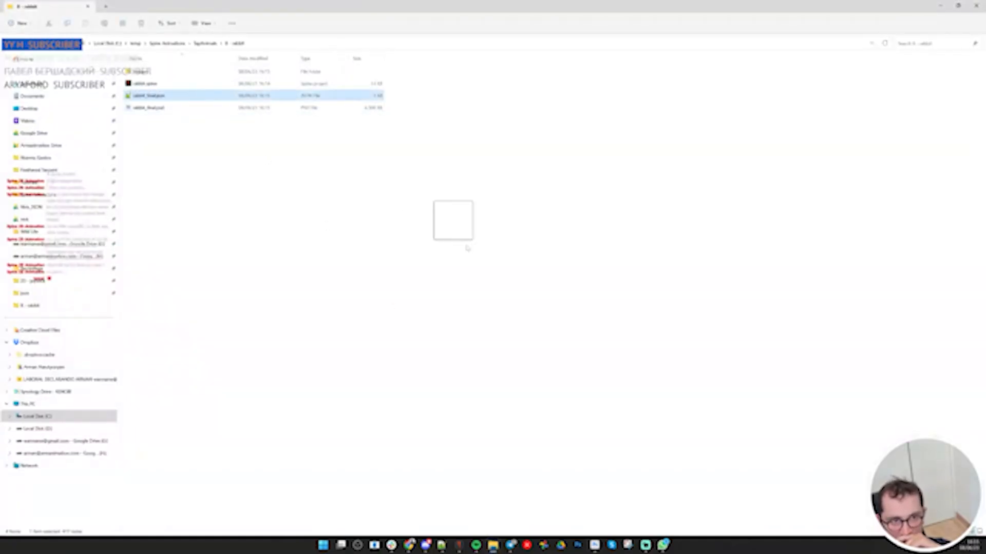
drag(618, 462, 461, 548)
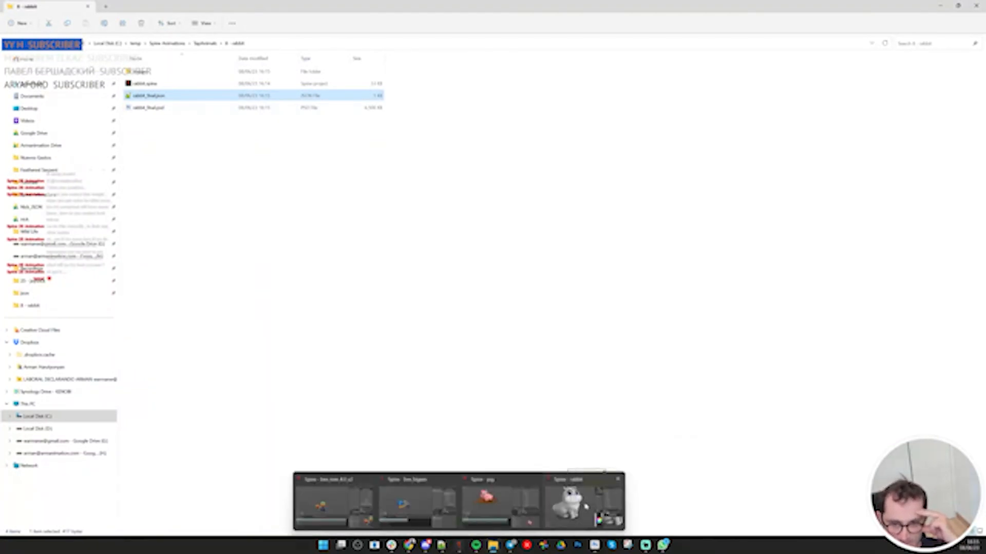
drag(586, 507, 457, 356)
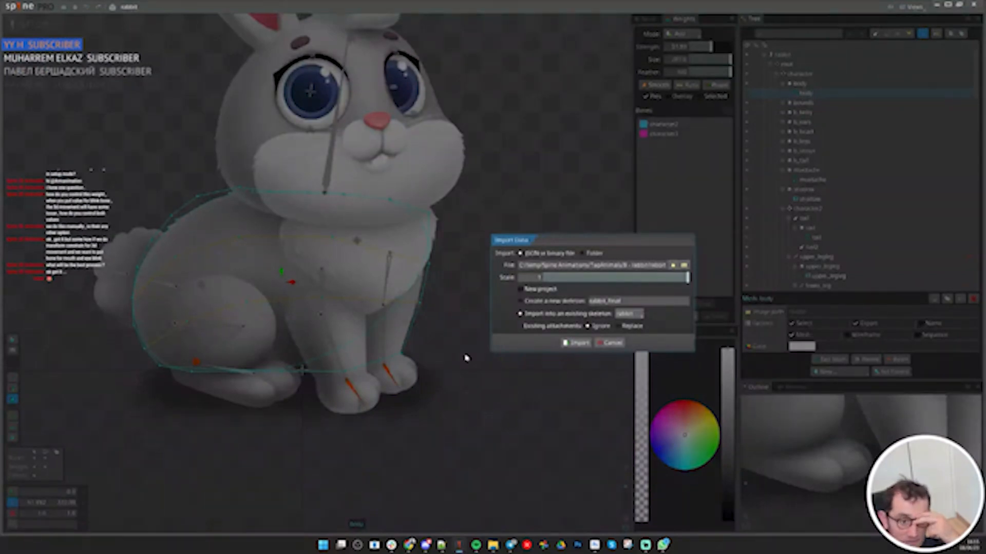
click(616, 344)
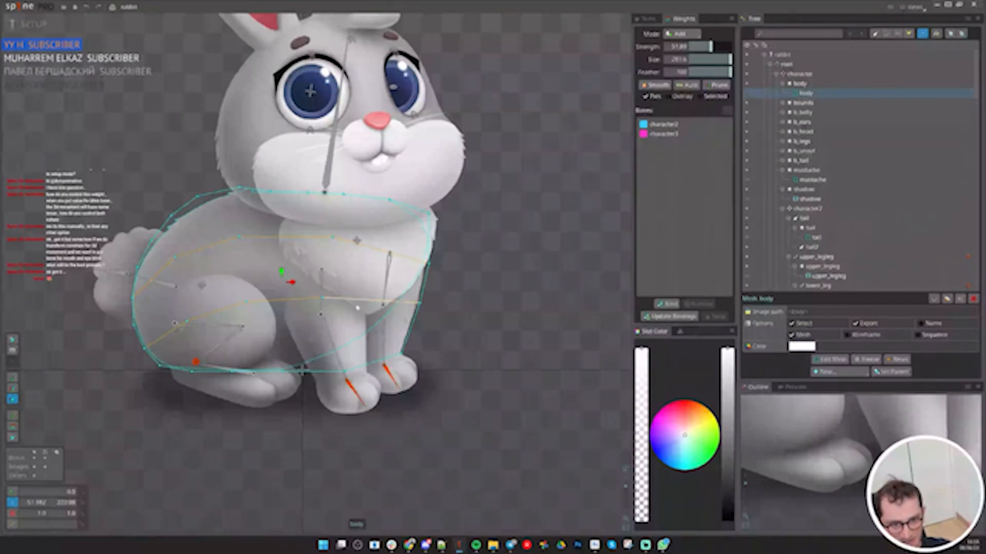
Move the body mesh aside to expose its whole image, undo the move, and save the project
drag(515, 354, 677, 478)
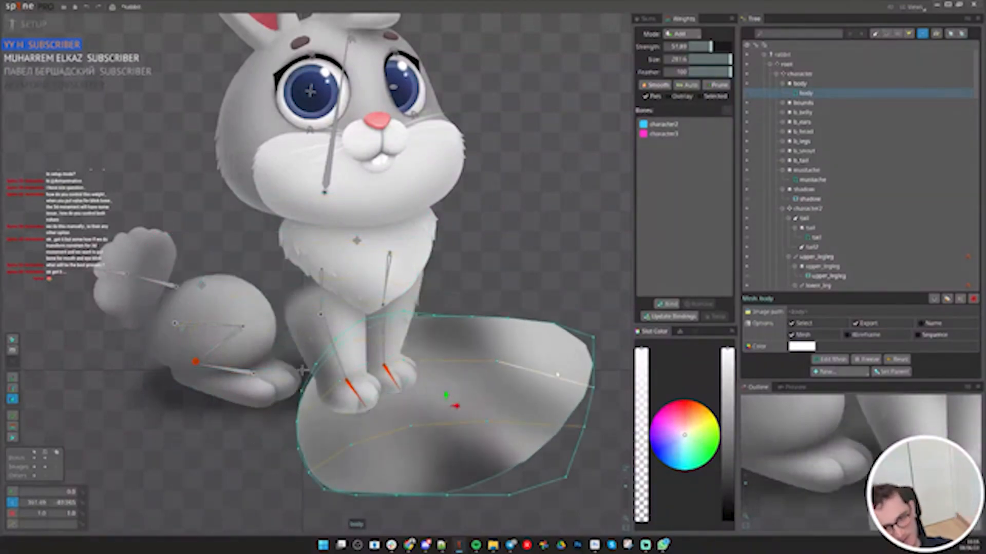
key(ctrl+z)
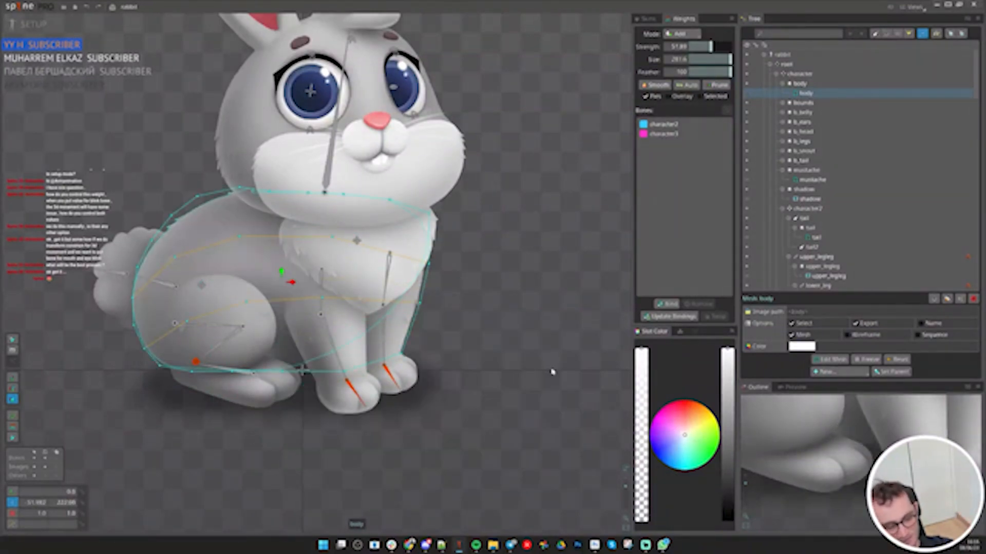
key(ctrl+s)
scroll(466, 367, down, 2)
drag(466, 368, 482, 392)
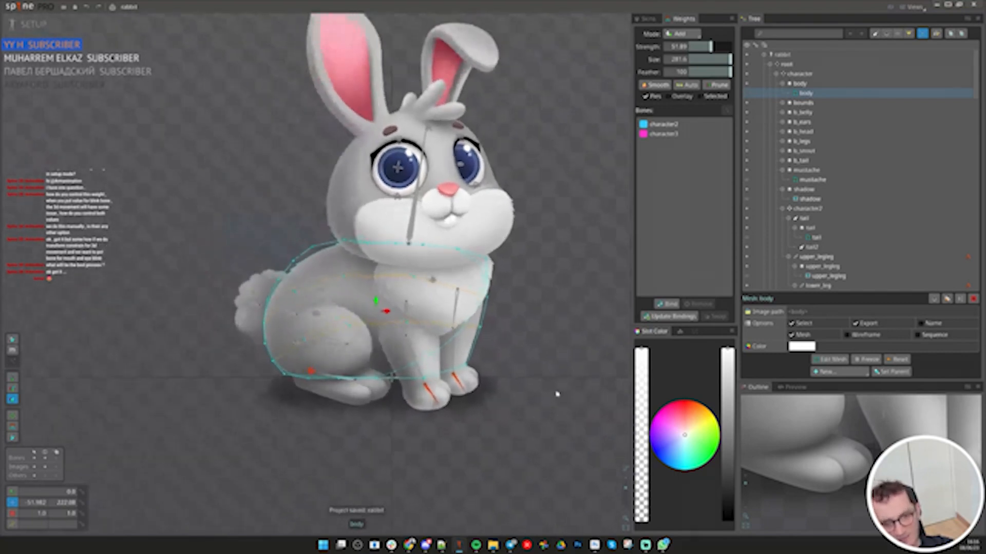
Move the body mesh clear of the rabbit, examine its upper edge, and restore its position
drag(557, 393, 355, 303)
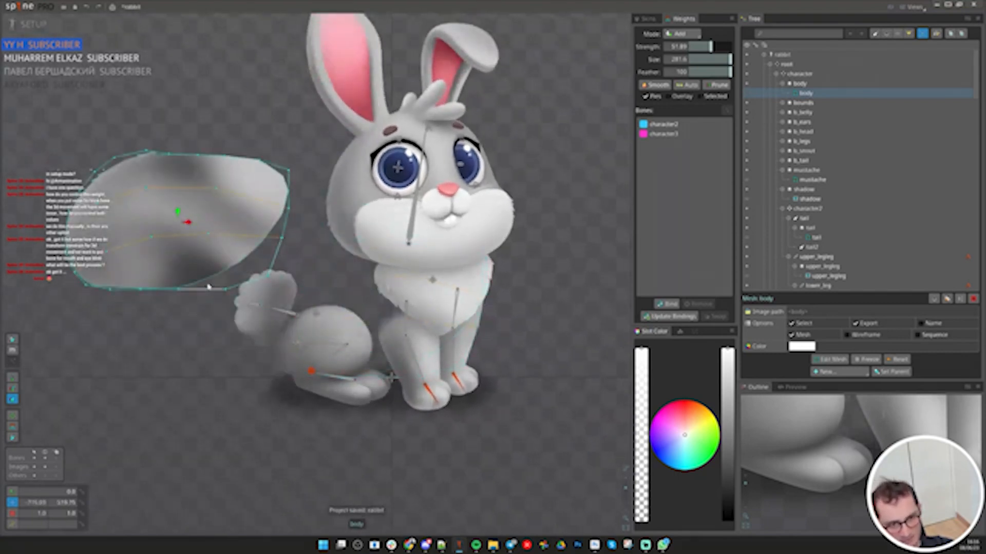
scroll(208, 287, up, 2)
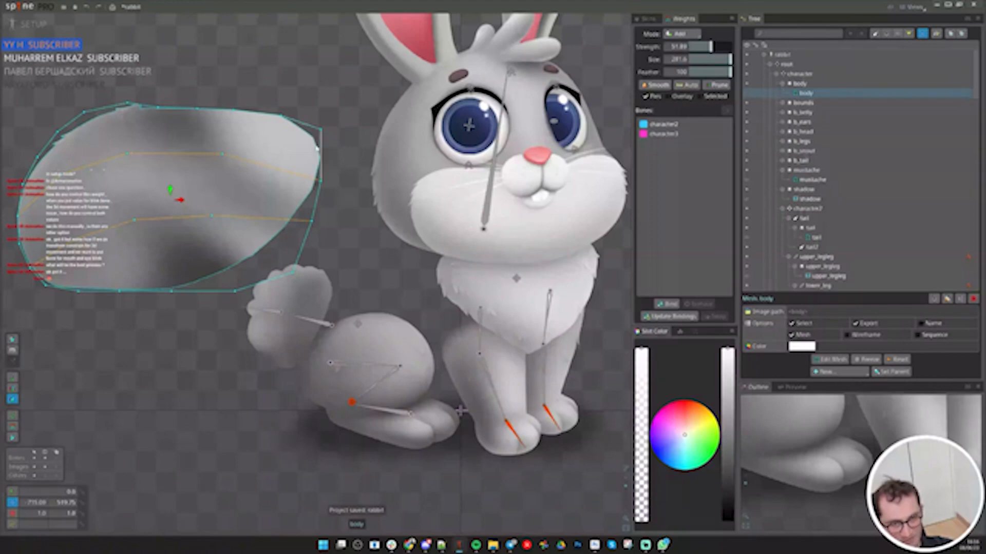
scroll(358, 297, down, 1)
scroll(205, 106, up, 4)
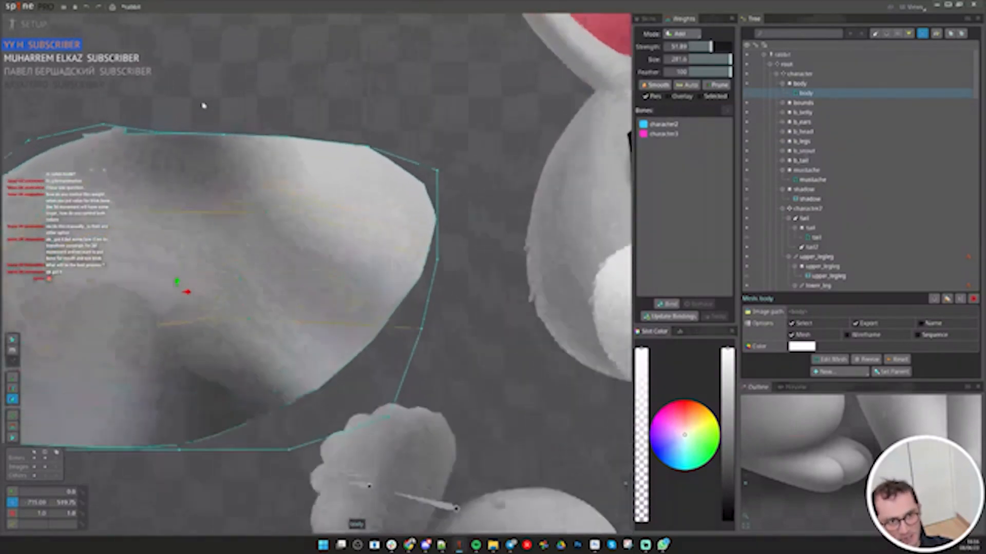
click(230, 127)
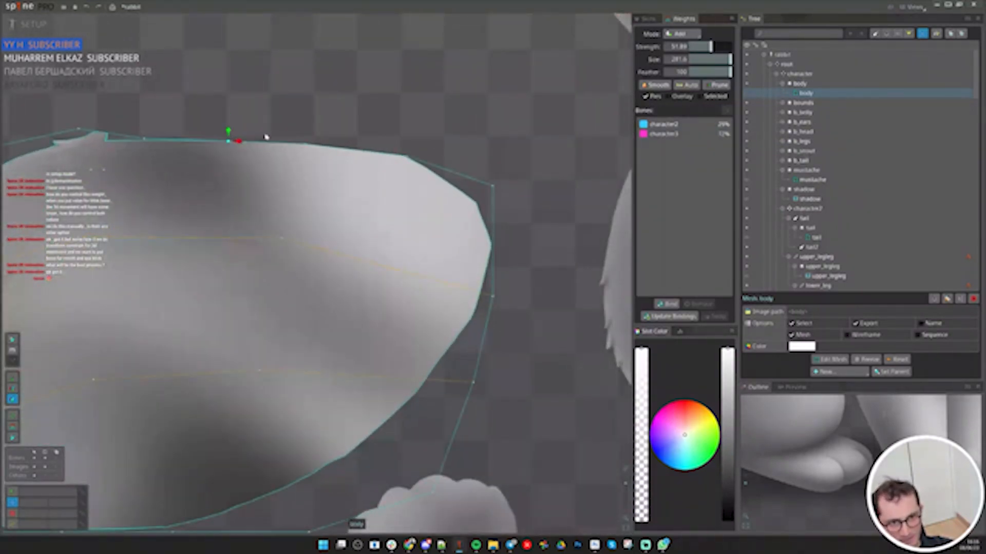
scroll(436, 282, down, 5)
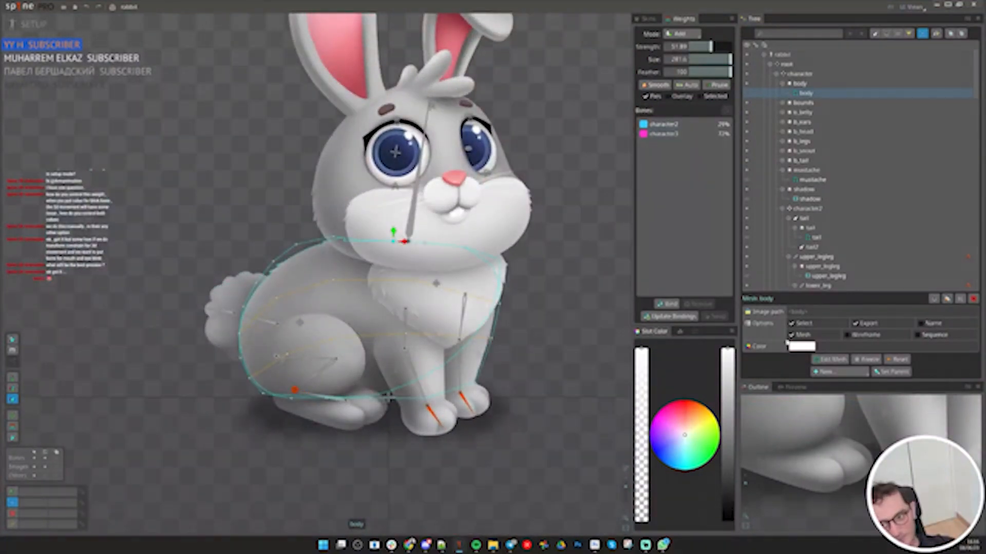
Import the exported rabbit_final JSON into the existing rabbit skeleton, replacing its existing attachments
click(494, 545)
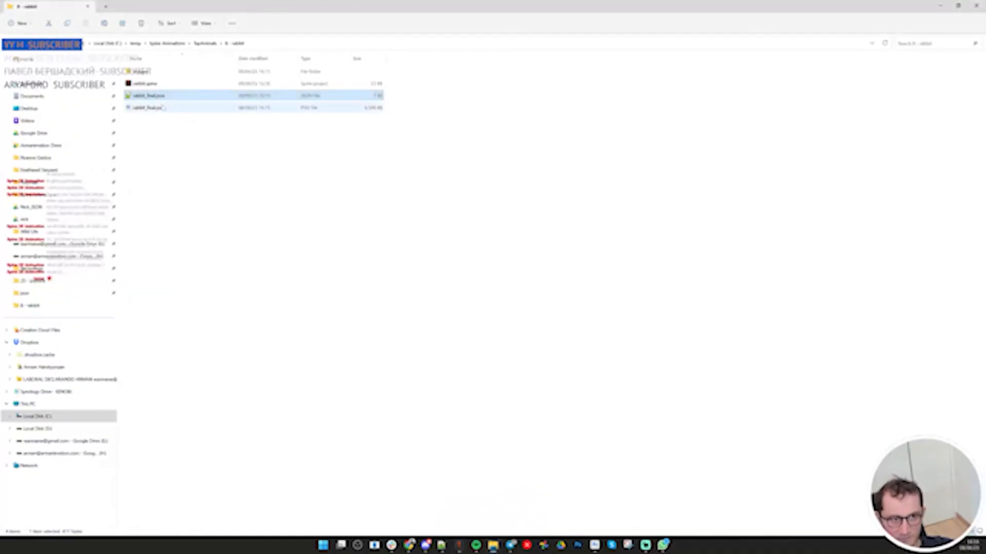
drag(290, 150, 515, 333)
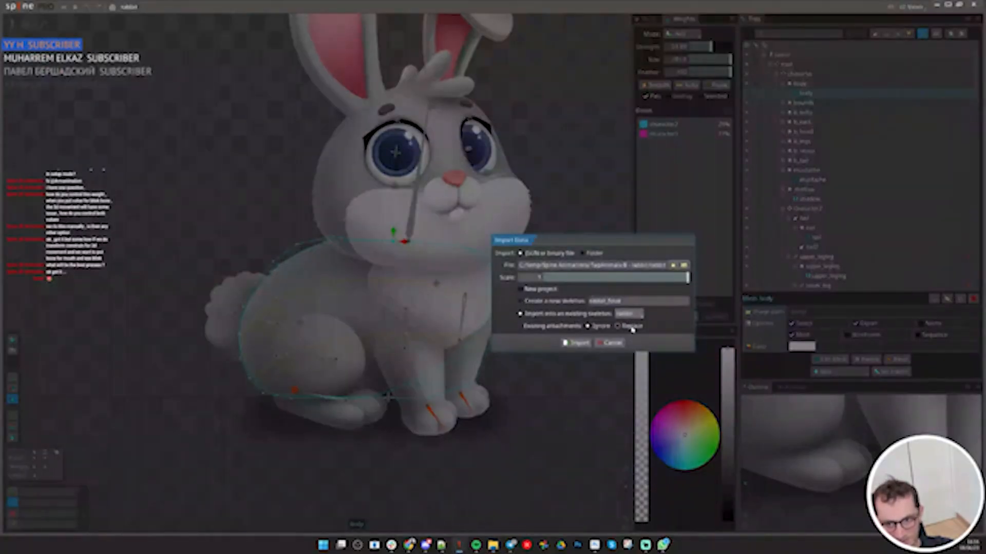
click(577, 343)
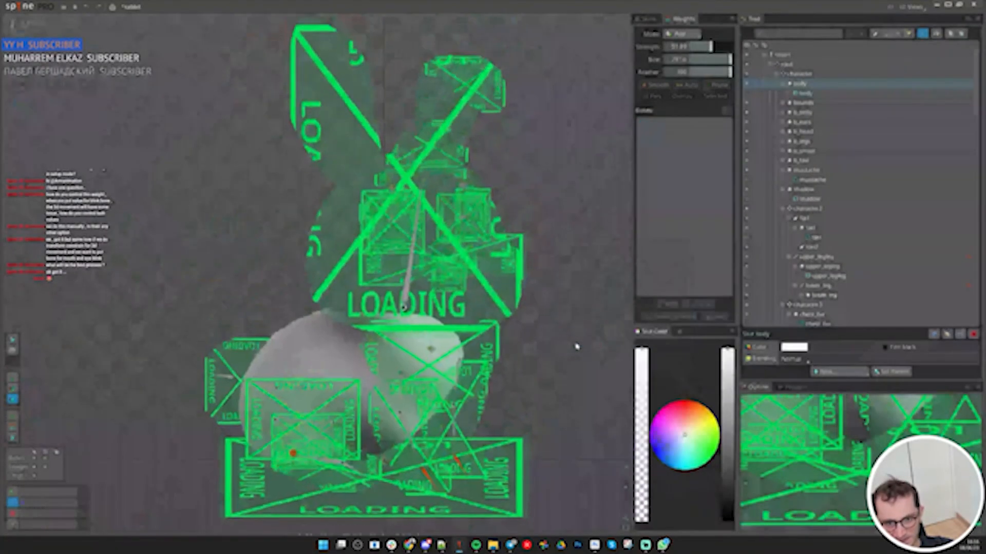
Convert the imported body region into a mesh and trace a new closed hull around its image
click(331, 354)
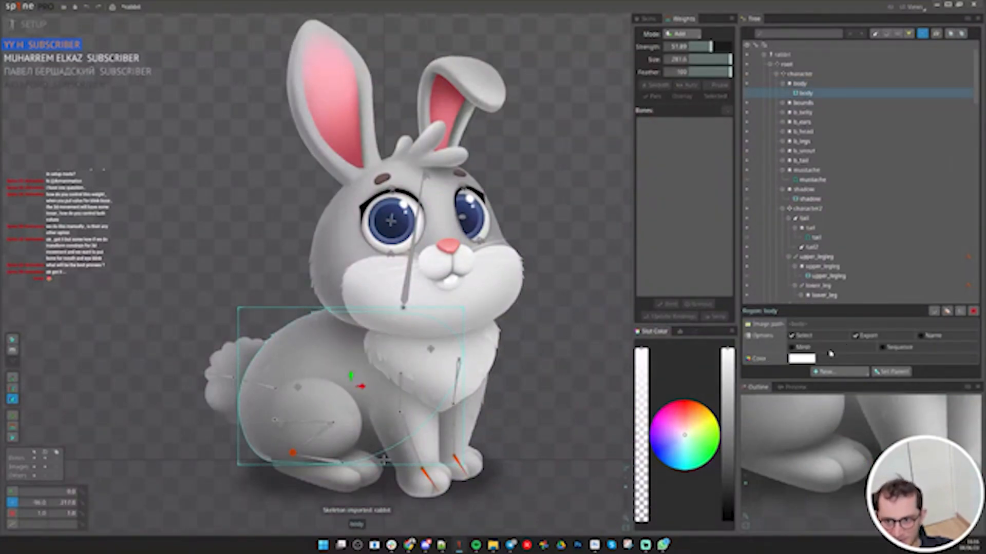
click(806, 349)
click(830, 360)
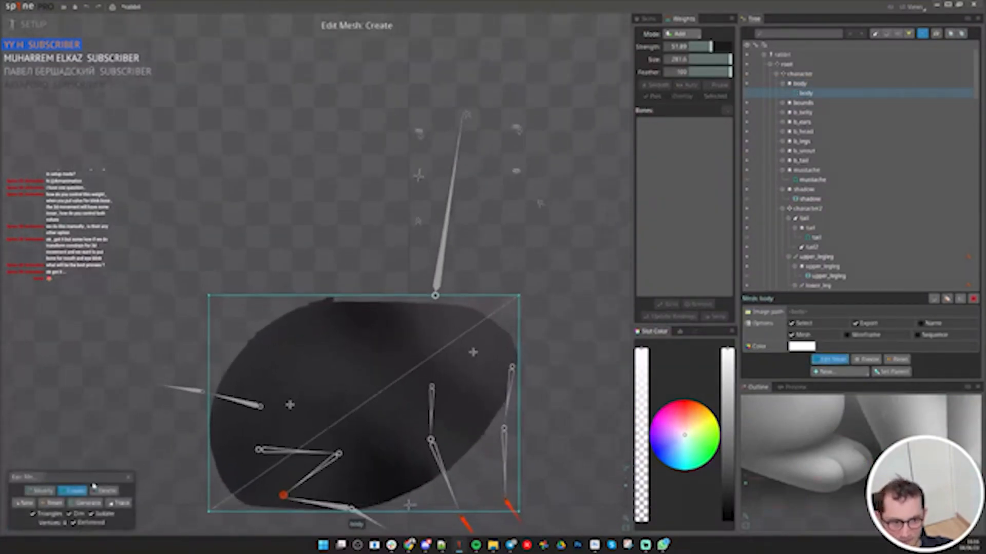
click(23, 504)
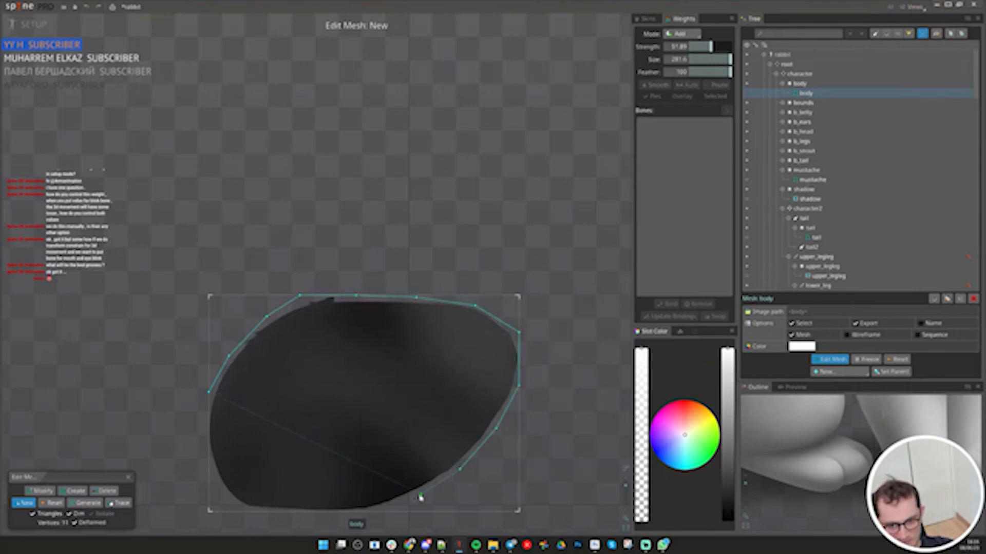
drag(409, 501, 464, 458)
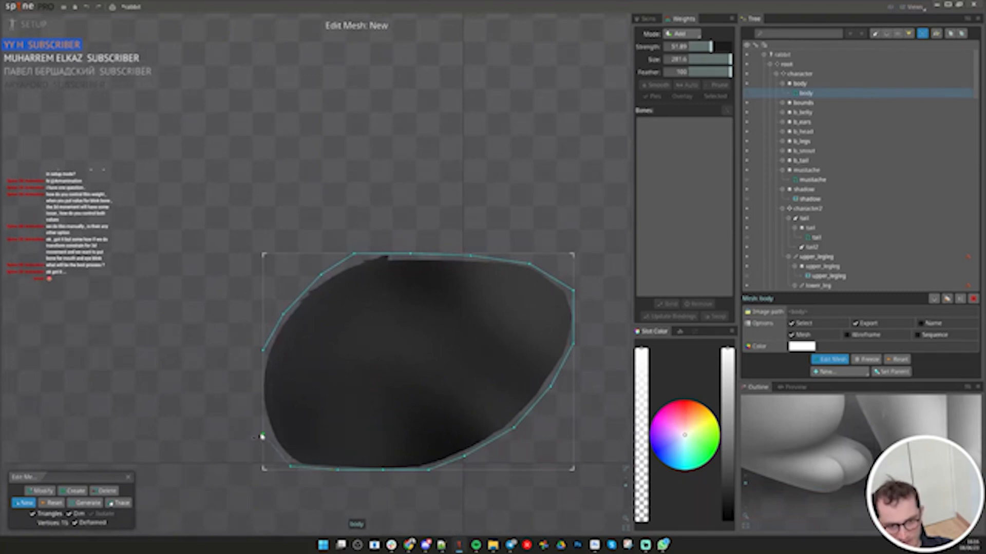
click(264, 352)
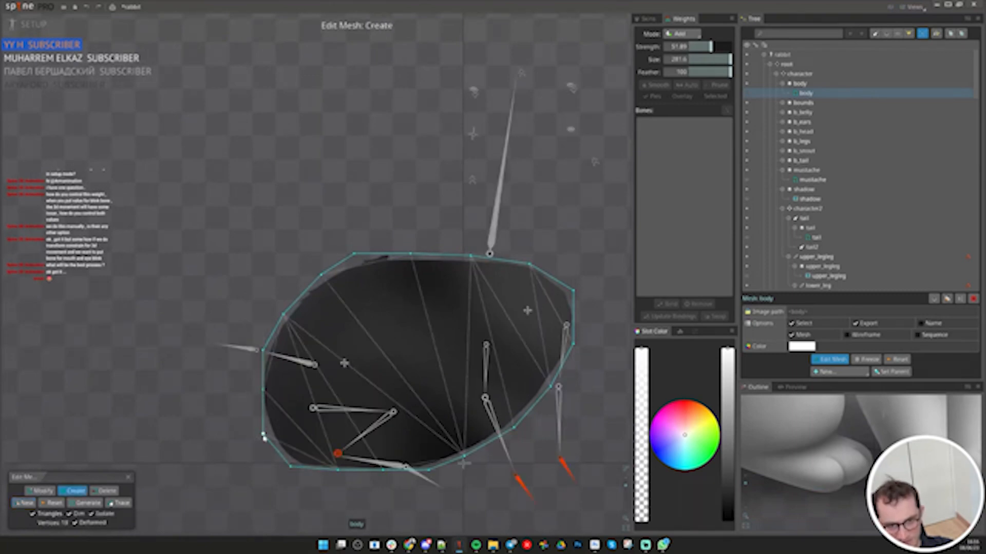
Create a chain of interior mesh vertices and edges from the body's lower rear hull across to the upper chest
click(264, 435)
click(324, 427)
click(393, 412)
click(460, 399)
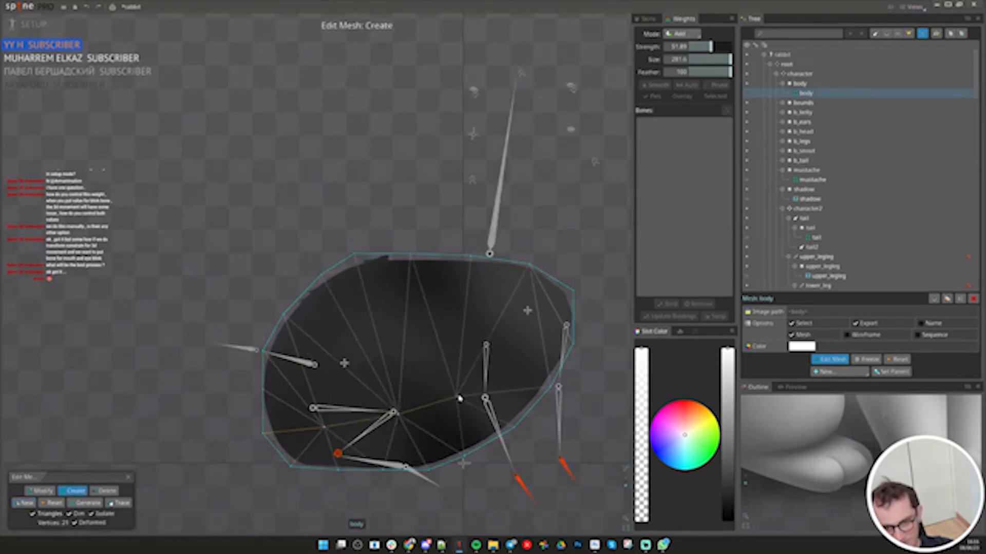
click(528, 344)
click(565, 317)
click(573, 294)
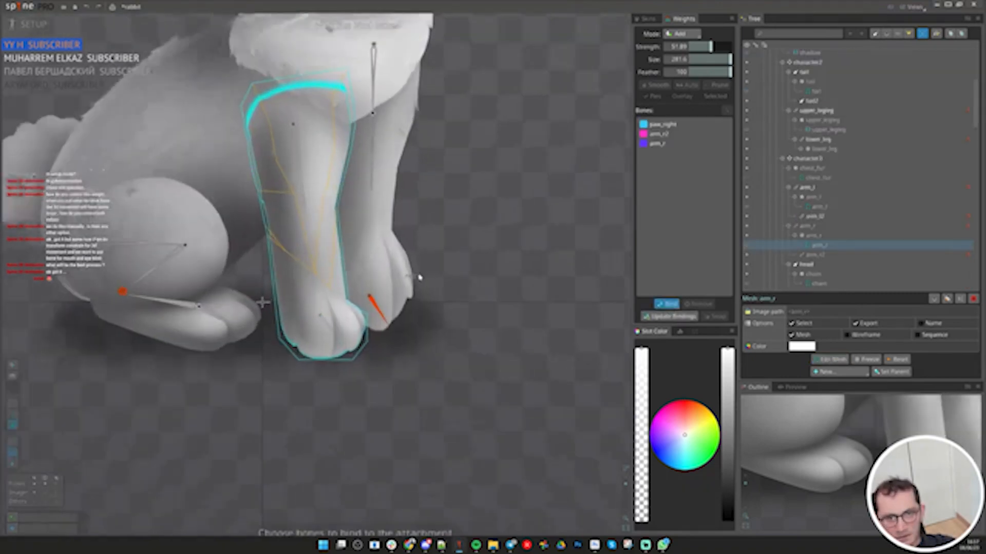
Select the paw_right bone in the arm_r mesh's weights and set the weights mode to Direct
scroll(204, 310, up, 2)
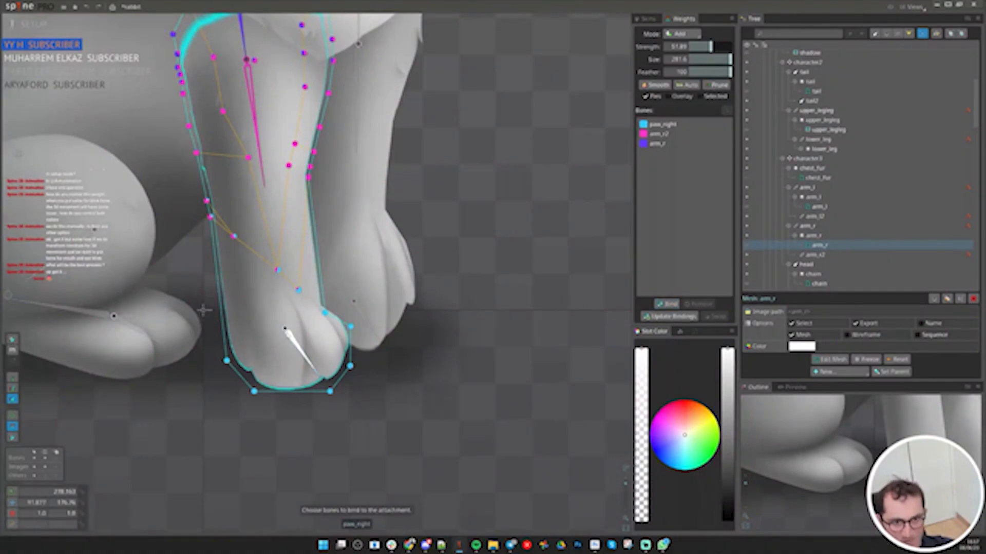
click(299, 349)
click(683, 36)
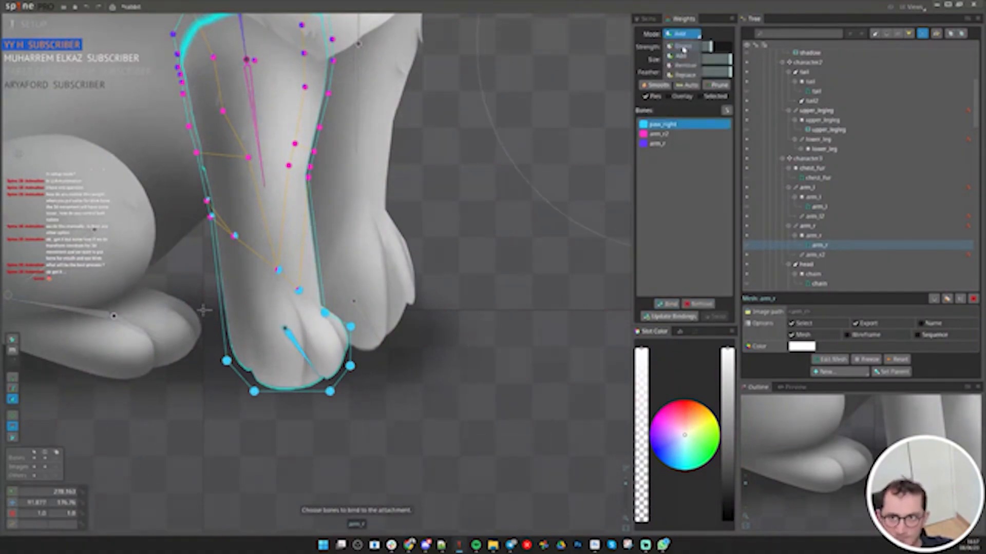
click(682, 47)
Deselect the arm mesh and paste the copied transform onto the character3 bone
scroll(473, 257, down, 2)
key(space)
click(340, 93)
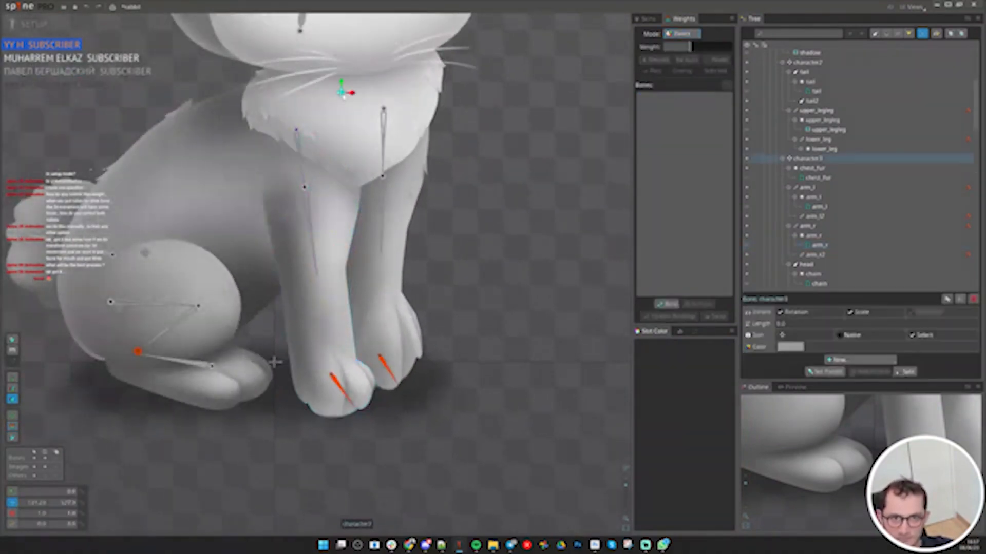
key(ctrl+v)
Enable Stretch on both the paw_right and paw_left IK constraints
click(298, 260)
ctrl+click(312, 322)
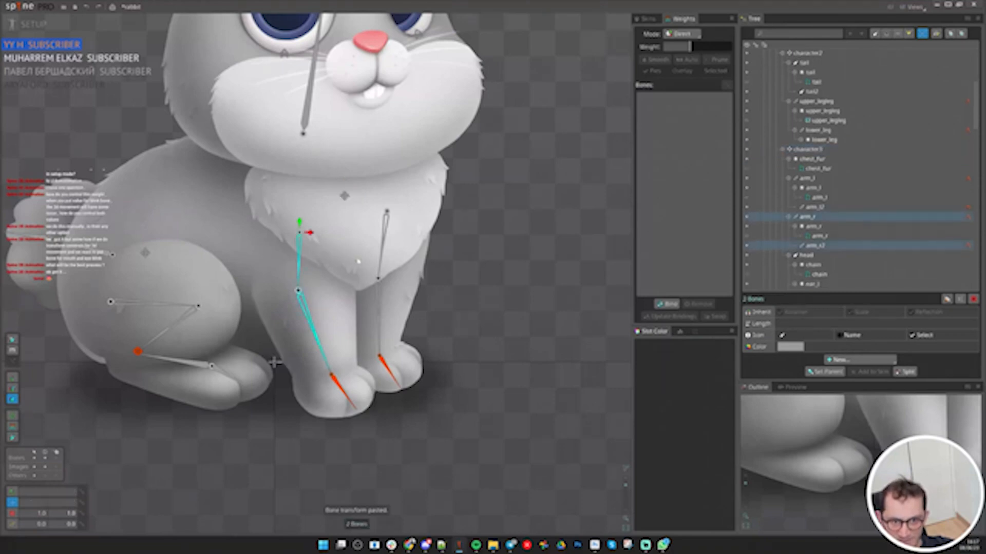
click(967, 214)
click(853, 349)
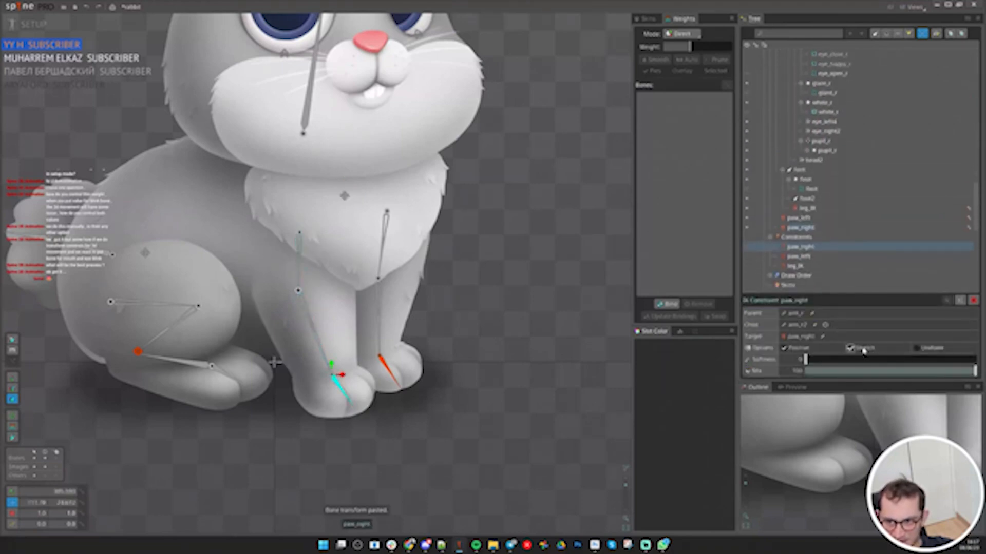
click(383, 268)
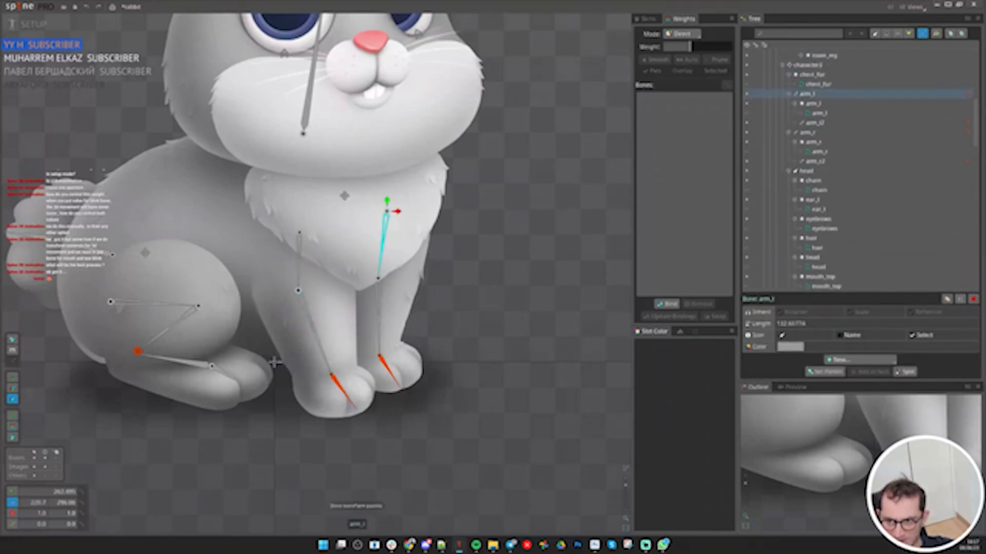
click(969, 96)
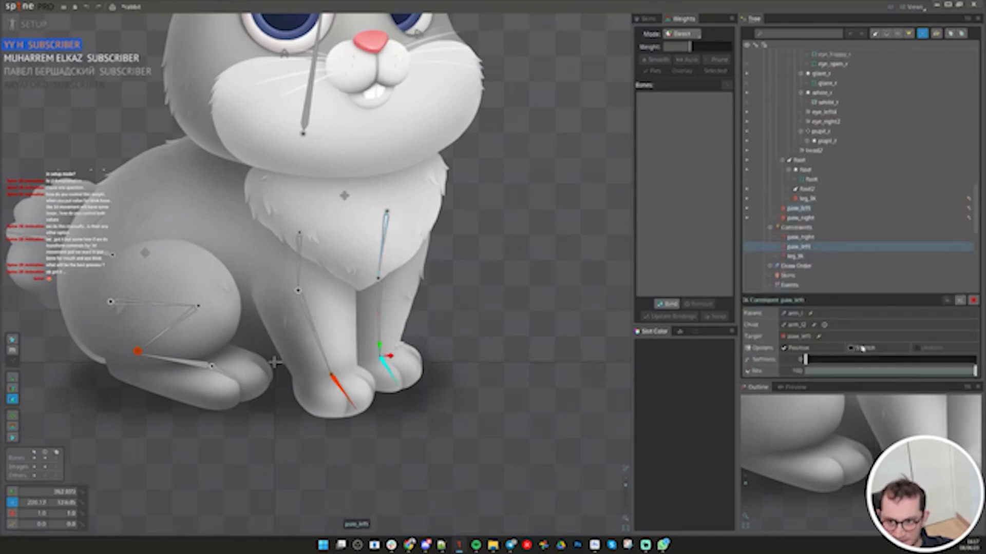
click(857, 347)
Test-move the character3 bone to check the stretching front legs, and undo the move
scroll(324, 236, down, 3)
drag(328, 220, 361, 268)
click(360, 267)
drag(514, 315, 477, 319)
key(ctrl+z)
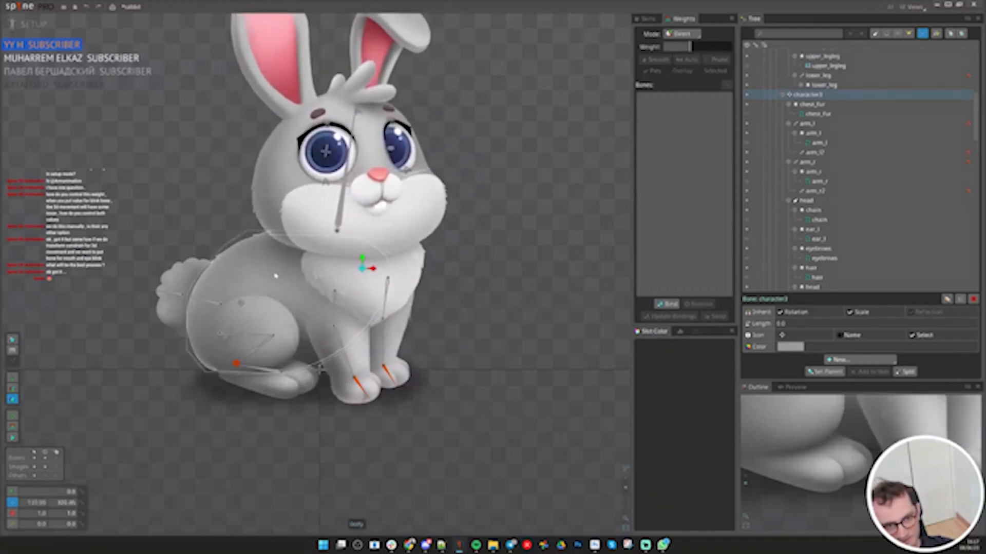
Copy the character3 bone's transform, raise the chest into a test pose, and select the body mesh
click(275, 276)
click(362, 270)
key(Escape)
key(ctrl+y)
click(306, 286)
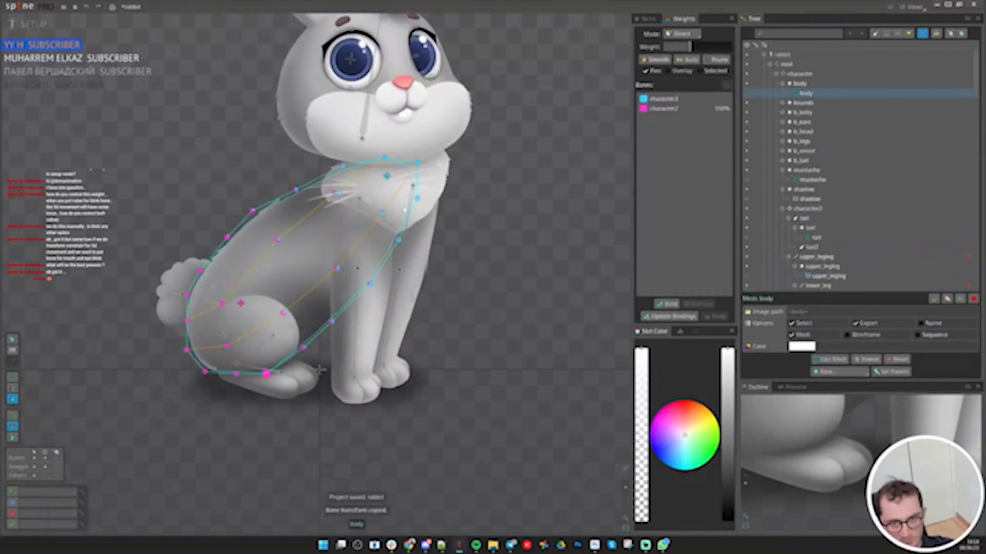
Adjust the weights along the body mesh's underside and shift the raised character3 bone slightly toward the tail
drag(268, 371, 348, 287)
key(Page_Up)
scroll(364, 292, down, 3)
drag(422, 310, 382, 294)
key(Page_Down)
scroll(382, 294, up, 3)
Increase the character3 weights on the body mesh's back and mid-body vertices to smooth the stretched shape
drag(269, 163, 277, 142)
drag(231, 207, 231, 189)
drag(208, 235, 208, 223)
drag(303, 186, 302, 169)
drag(253, 237, 252, 224)
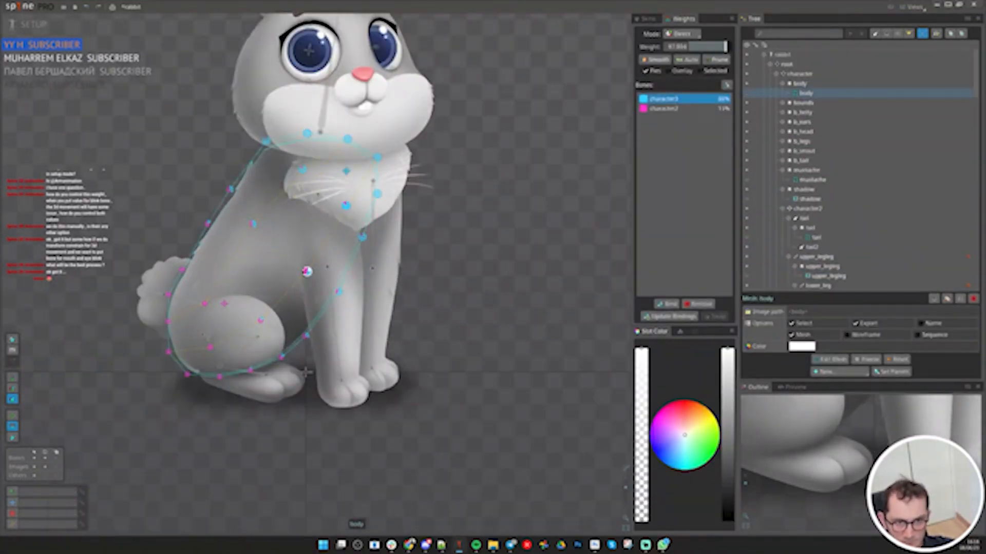
drag(307, 272, 308, 259)
click(323, 132)
click(270, 151)
drag(231, 189, 233, 169)
Lower the character3 bone to test the body mesh's deformation, and undo the move
key(Page_Up)
drag(472, 215, 476, 347)
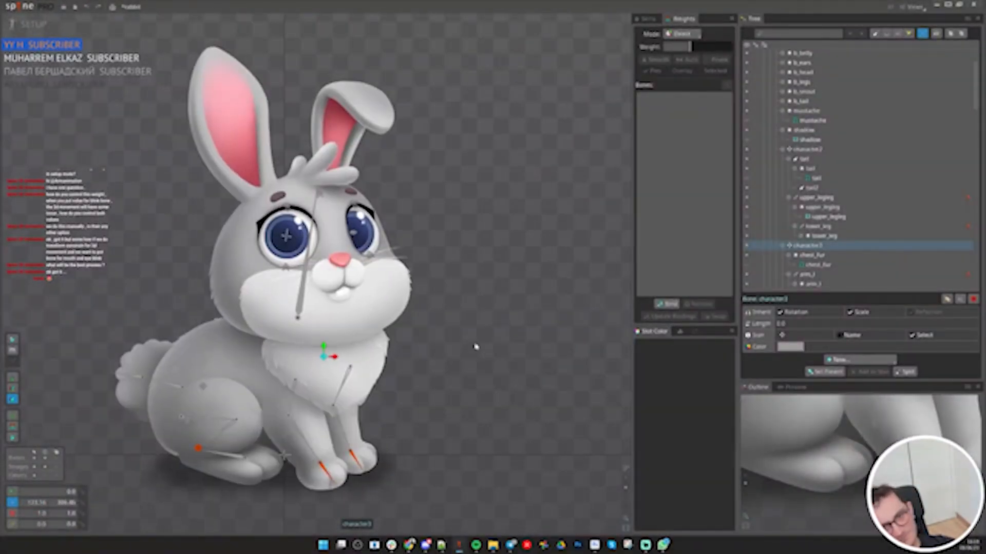
key(ctrl+z)
Create two zero-length child bones under the head, one at the mouth and one on the cheek, and select both
click(304, 294)
scroll(304, 294, up, 1)
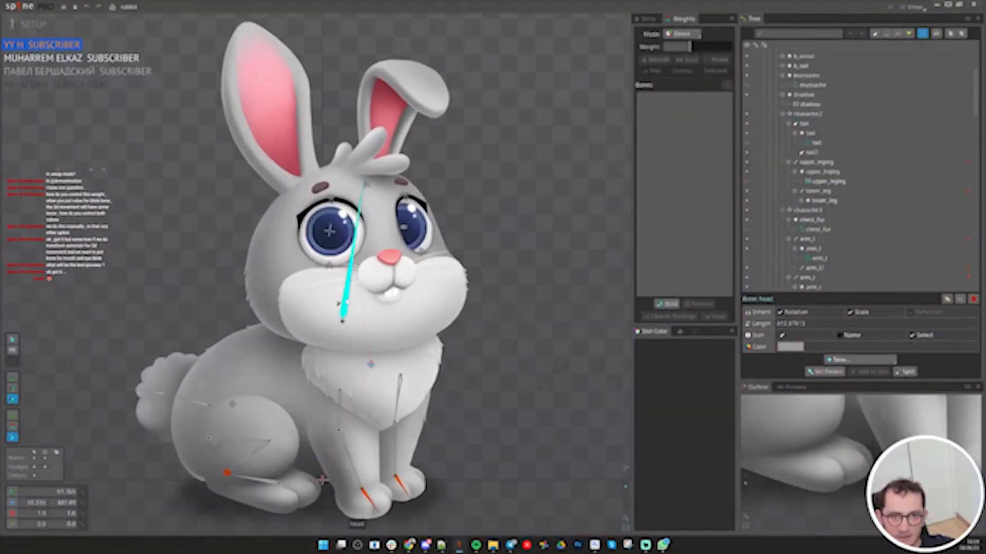
key(n)
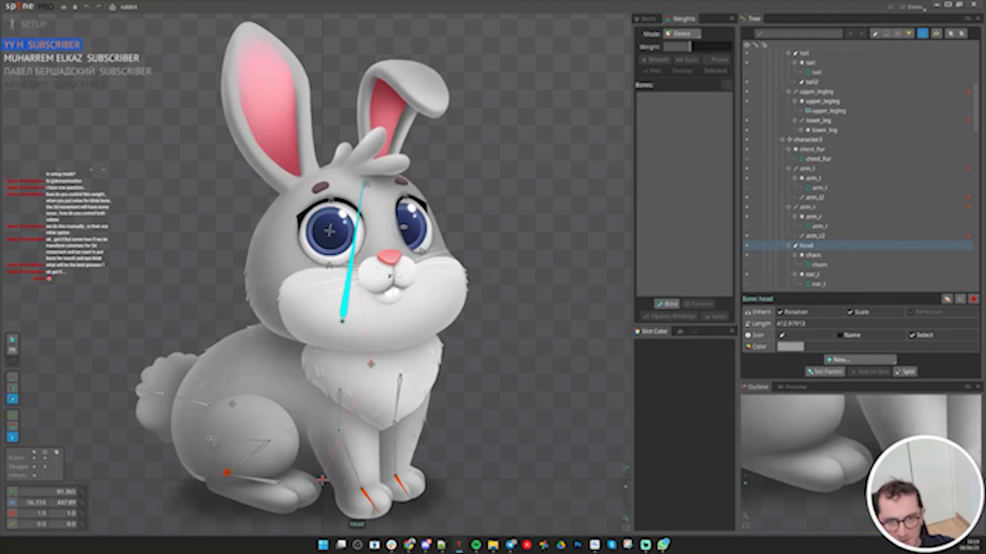
click(395, 278)
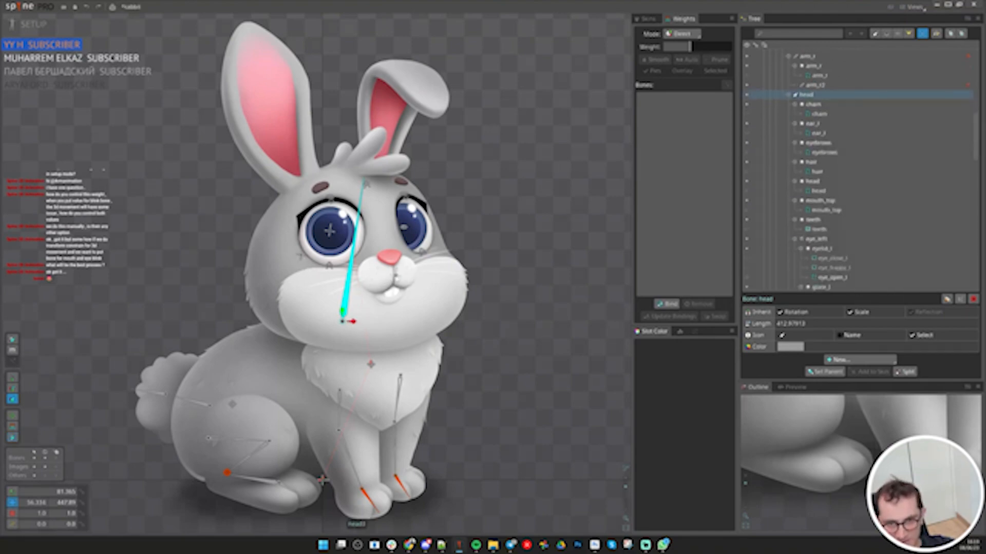
click(396, 277)
ctrl+click(300, 254)
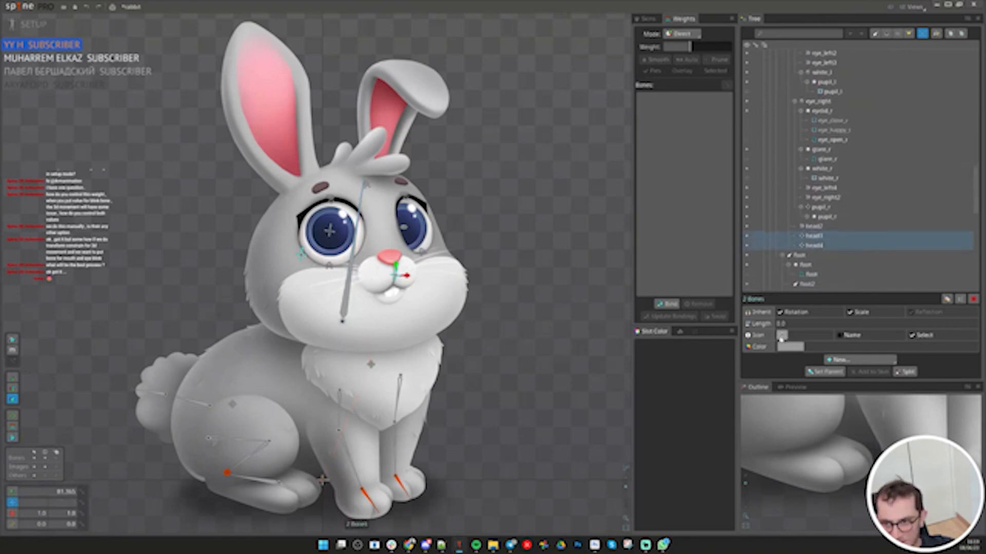
Change the icon of the mouth bone head3 and rotate the bone
click(814, 236)
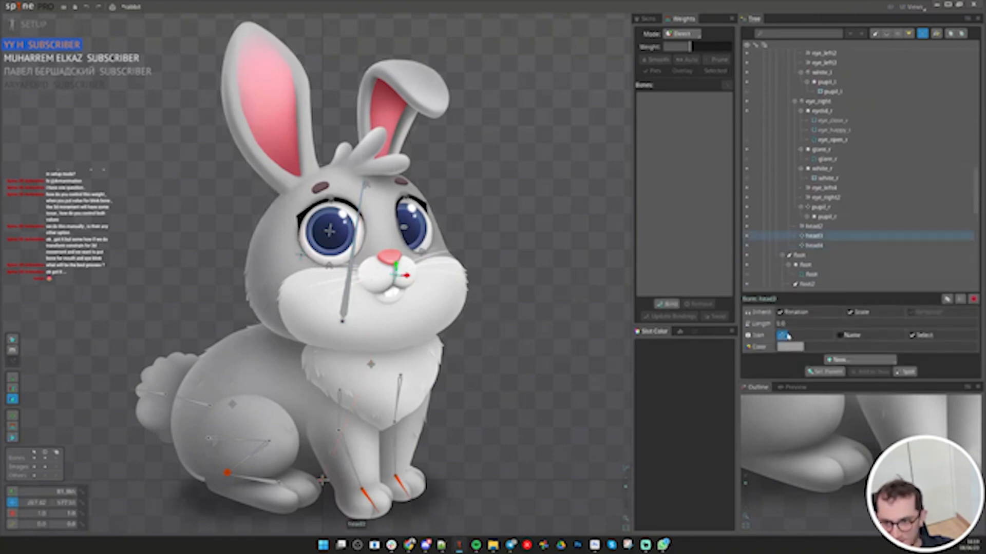
click(788, 336)
key(c)
drag(528, 325, 521, 340)
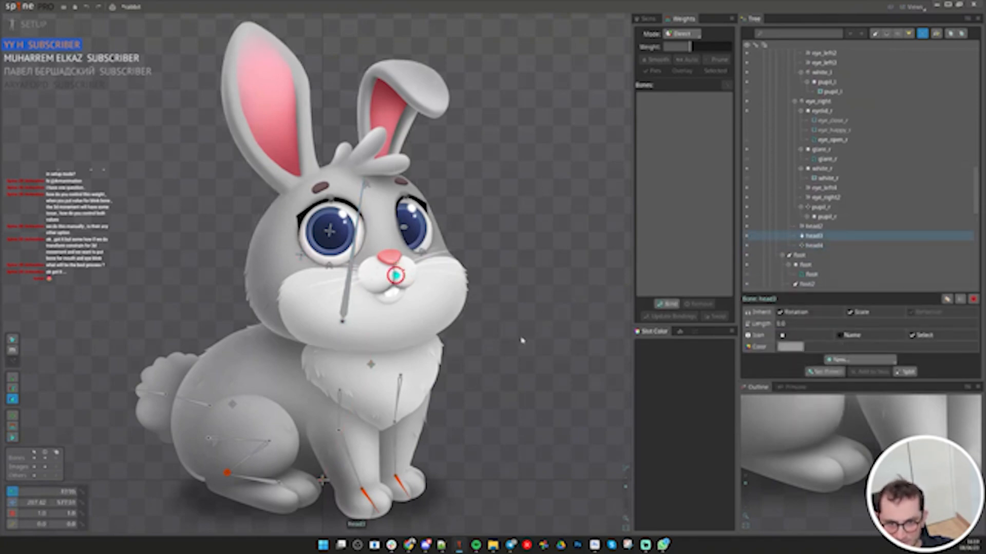
Give the cheek bone head4 a crossed-circle icon and set its colour to red
click(308, 255)
key(space)
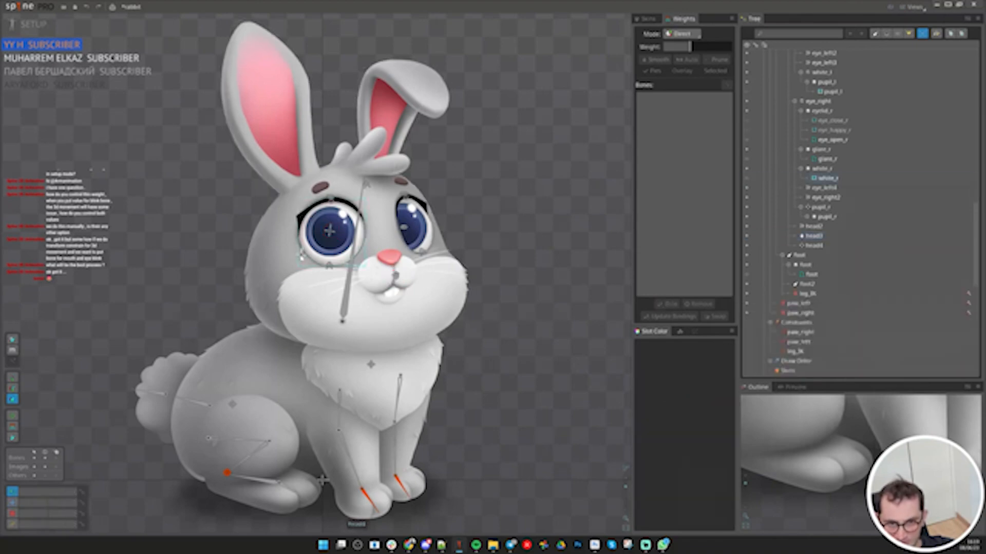
click(301, 254)
click(787, 336)
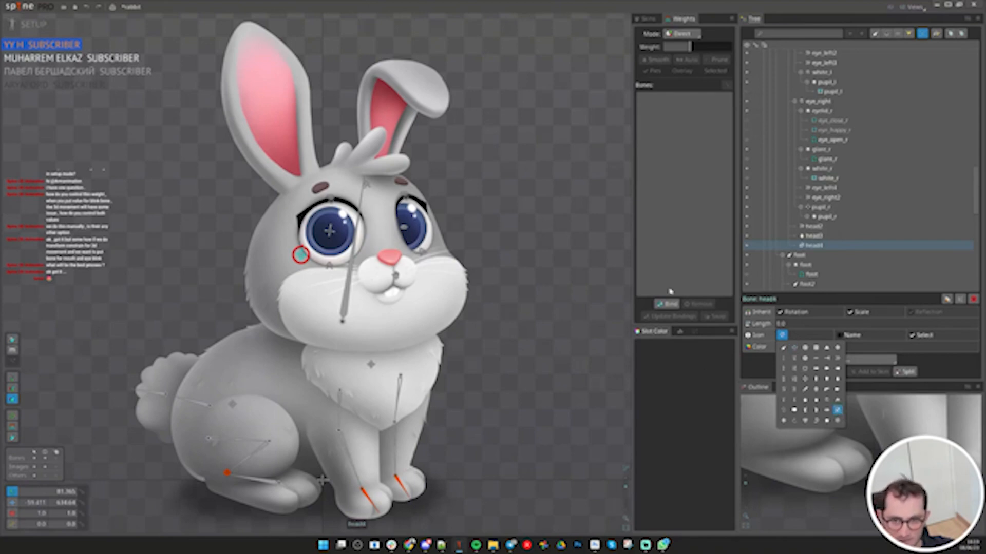
click(782, 337)
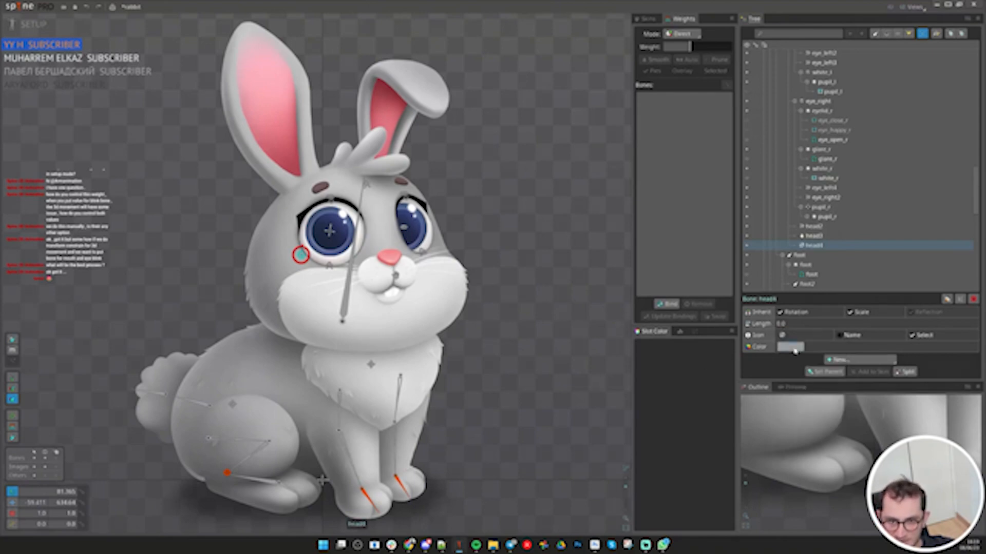
click(791, 347)
mouse_move(455, 164)
mouse_down()
mouse_move(384, 222)
mouse_move(549, 40)
mouse_up()
click(460, 237)
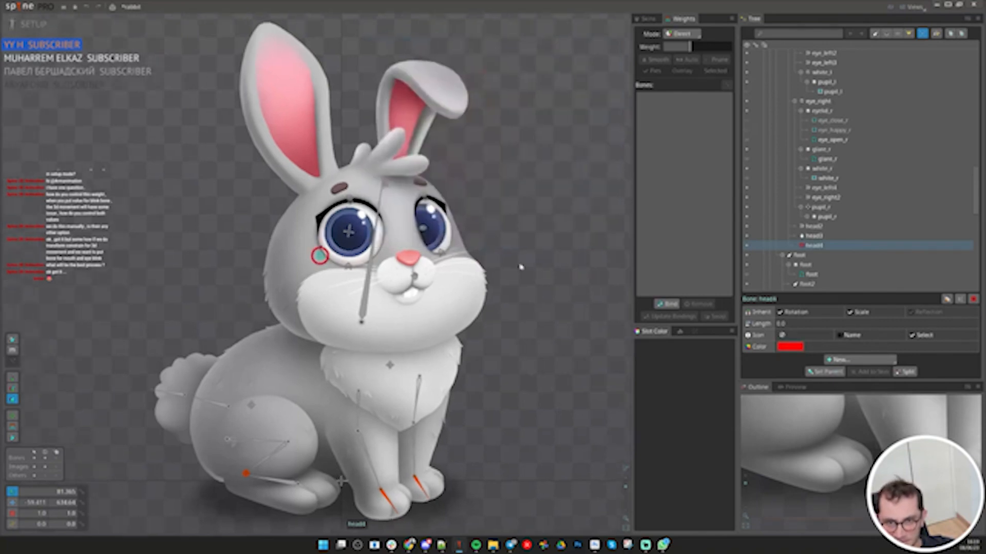
Save the project and set the mouth bone head3's colour to green
click(426, 287)
click(432, 275)
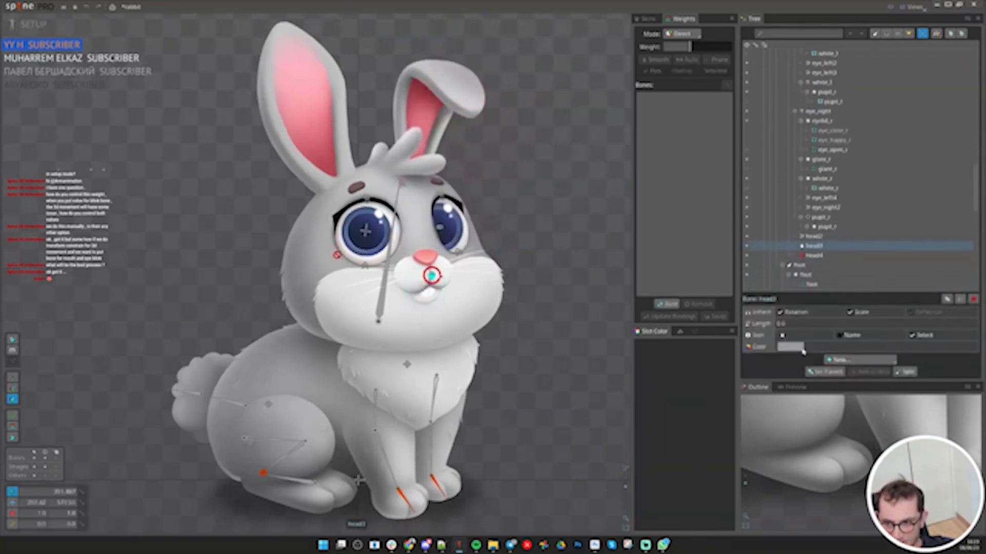
key(ctrl+s)
click(793, 349)
click(553, 124)
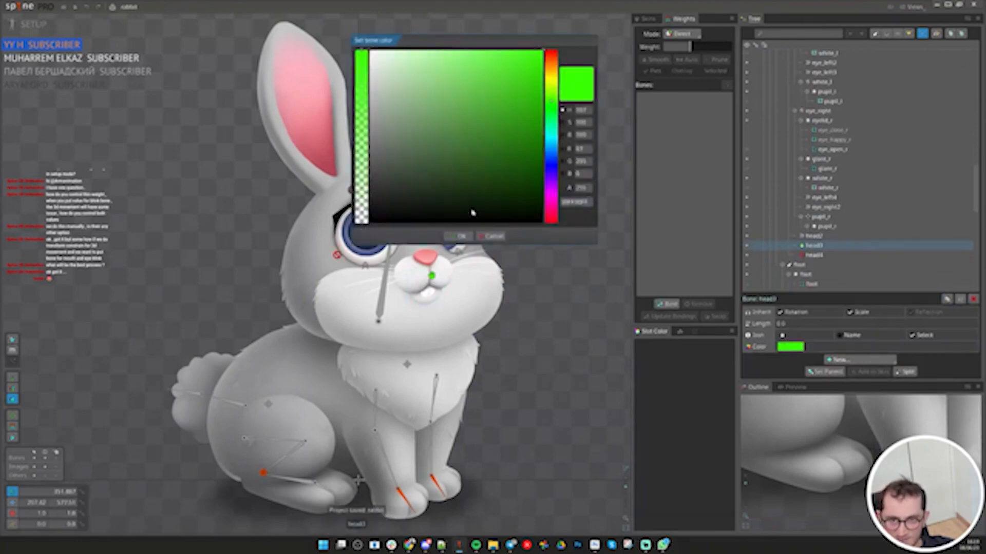
click(461, 236)
click(579, 282)
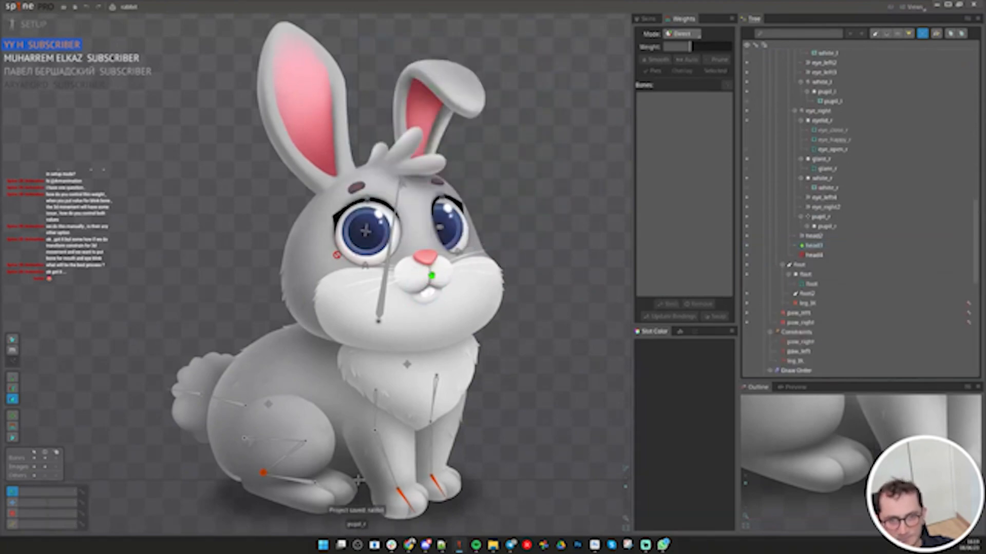
Add a transform constraint named face_constraint to cheek bone head4 targeting head3, with the offset matched and the translate mix at -100
click(337, 256)
click(860, 359)
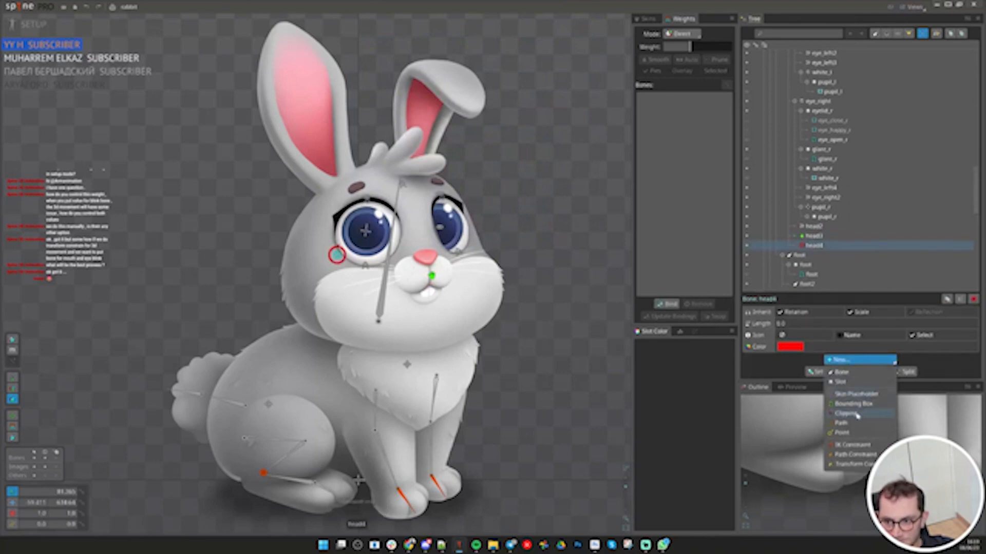
click(855, 465)
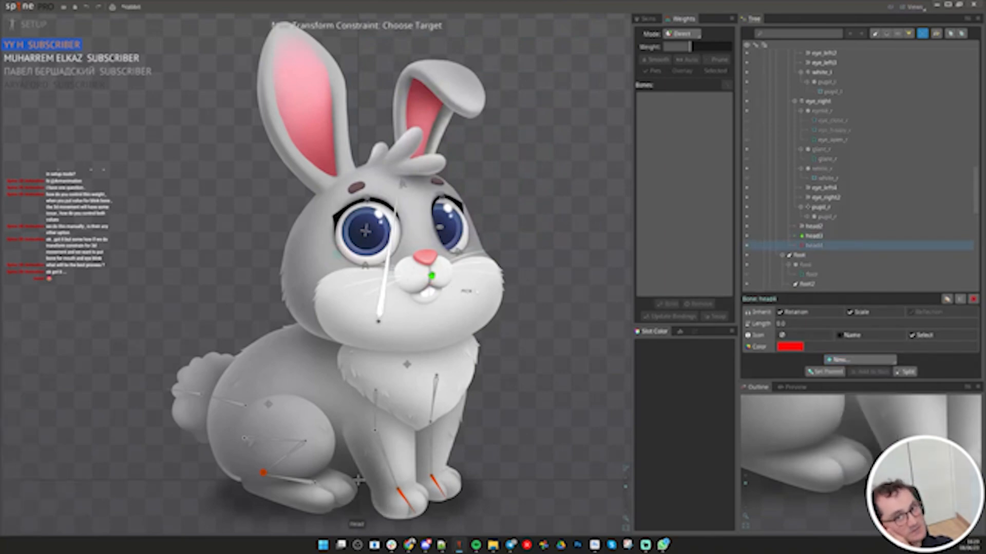
click(431, 278)
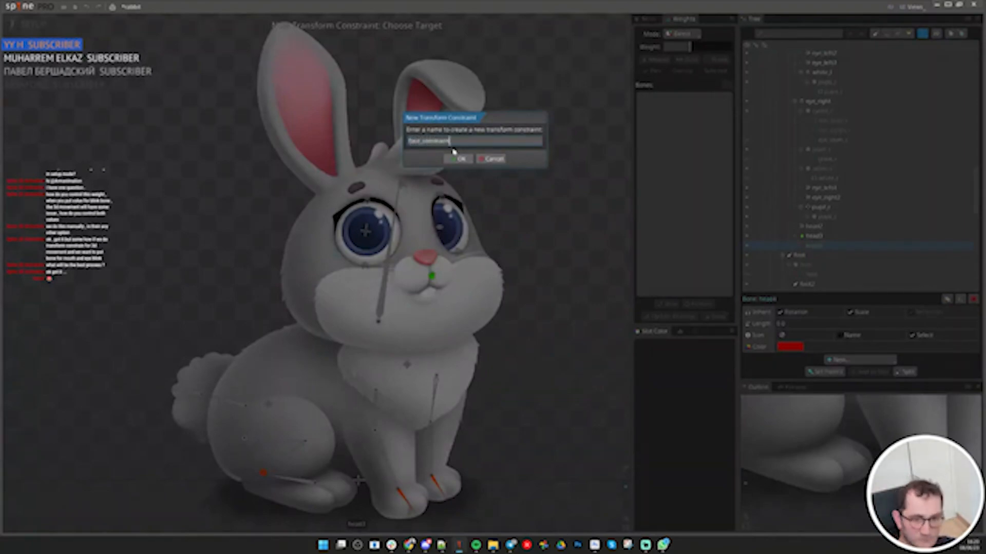
key(Return)
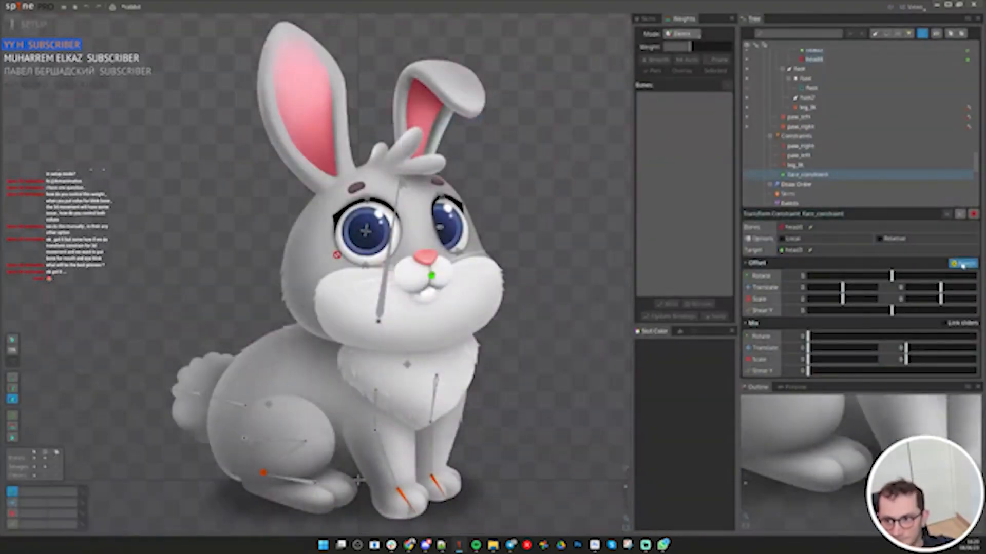
click(962, 264)
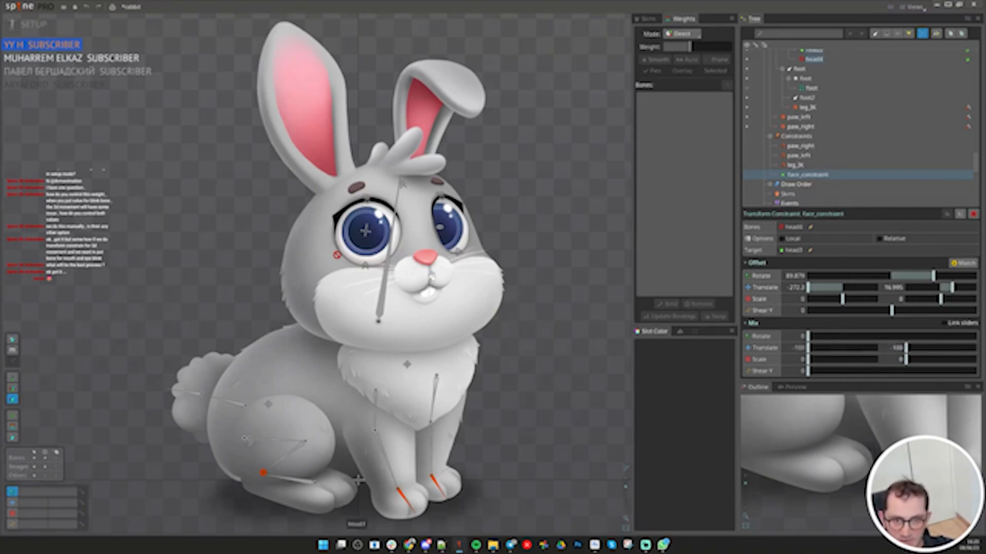
Test the face constraint by moving the mouth bone head3, undo the movements and save the project
click(431, 272)
drag(555, 322, 565, 324)
key(ctrl+z)
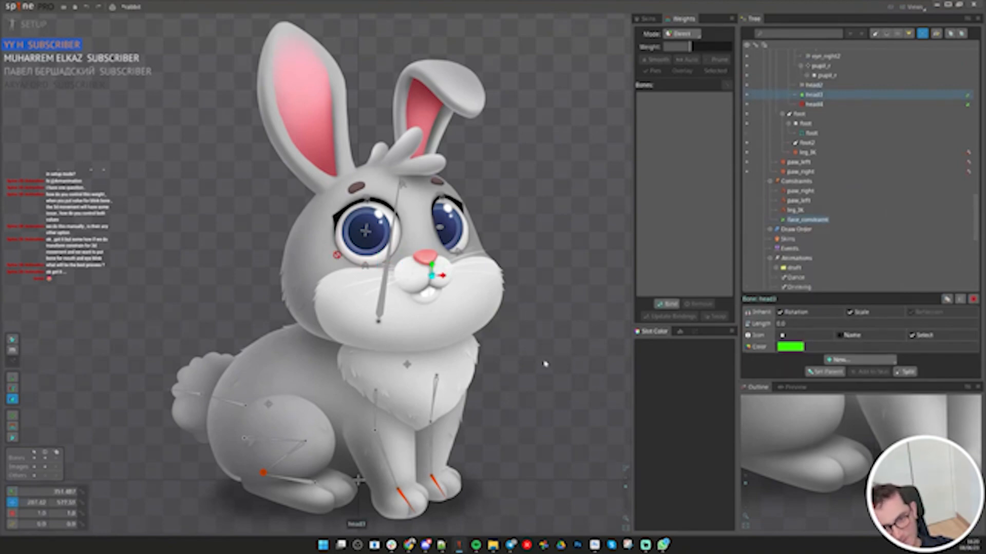
key(ctrl+s)
drag(543, 363, 509, 349)
key(ctrl+z)
key(ctrl+z)
Draw a chain of three child bones of the head along the upright ear from base to tip, and save the project
scroll(337, 239, up, 2)
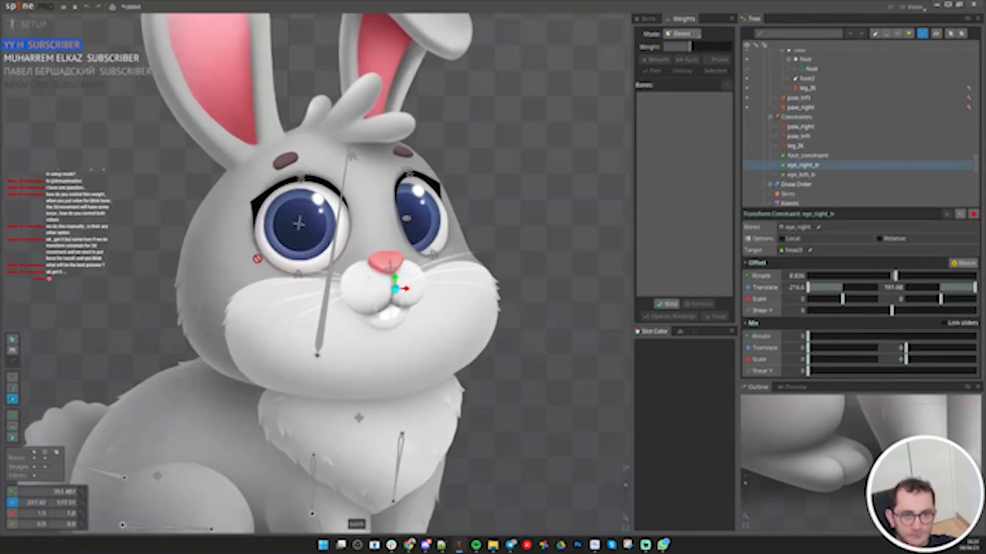
drag(336, 238, 380, 329)
click(390, 281)
key(n)
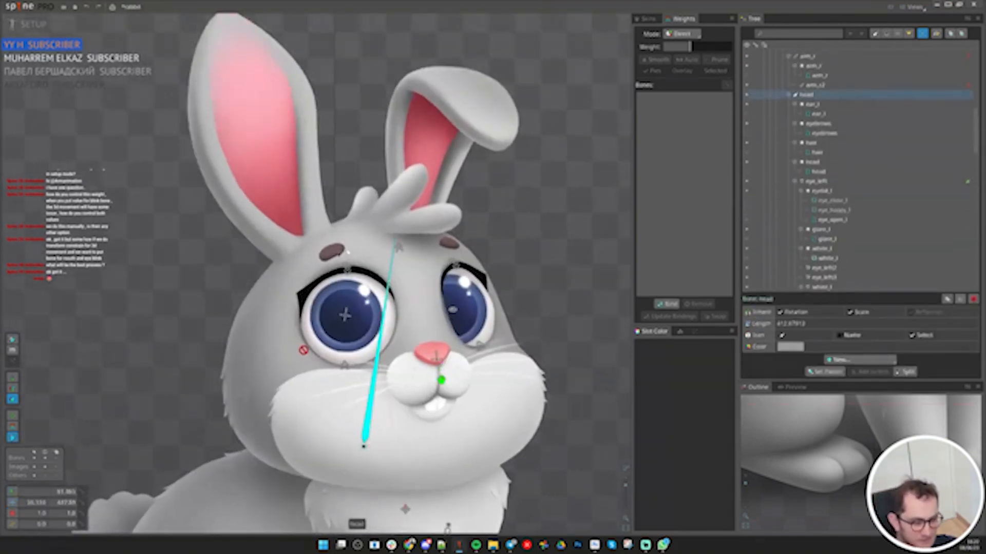
drag(303, 237, 225, 27)
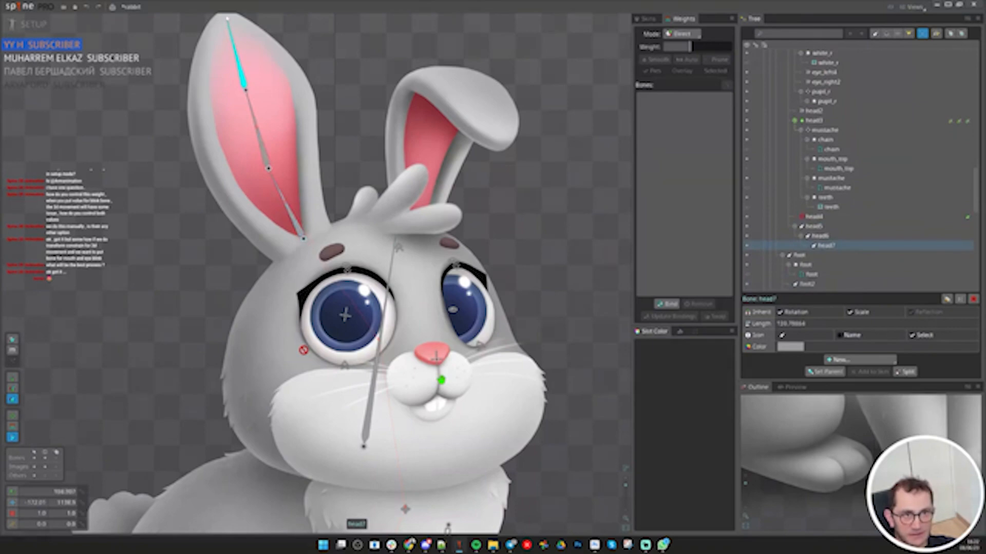
drag(298, 249, 228, 84)
key(ctrl+z)
key(ctrl+z)
key(ctrl+z)
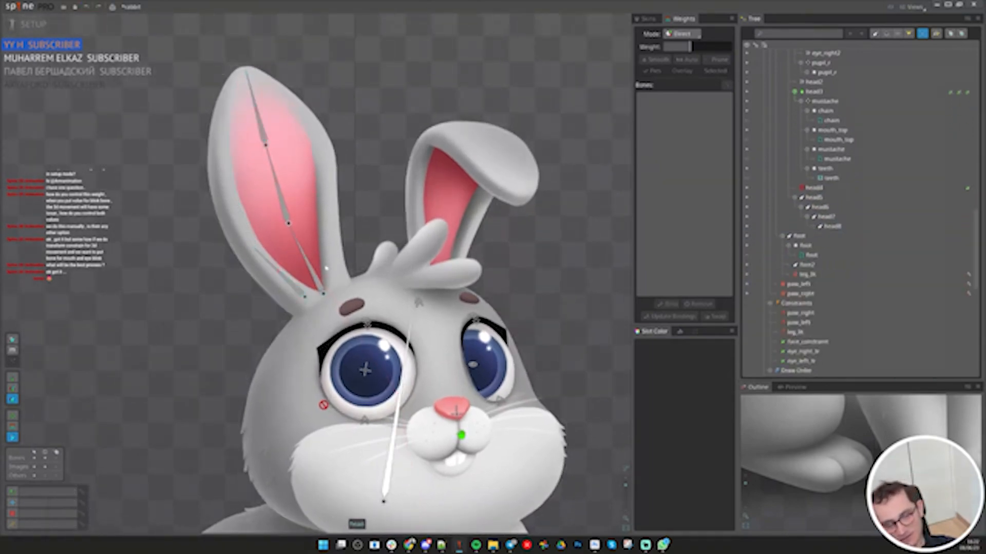
key(ctrl+s)
Select the three upright-ear bones head5, head6 and head7 together and save the project
scroll(327, 268, down, 2)
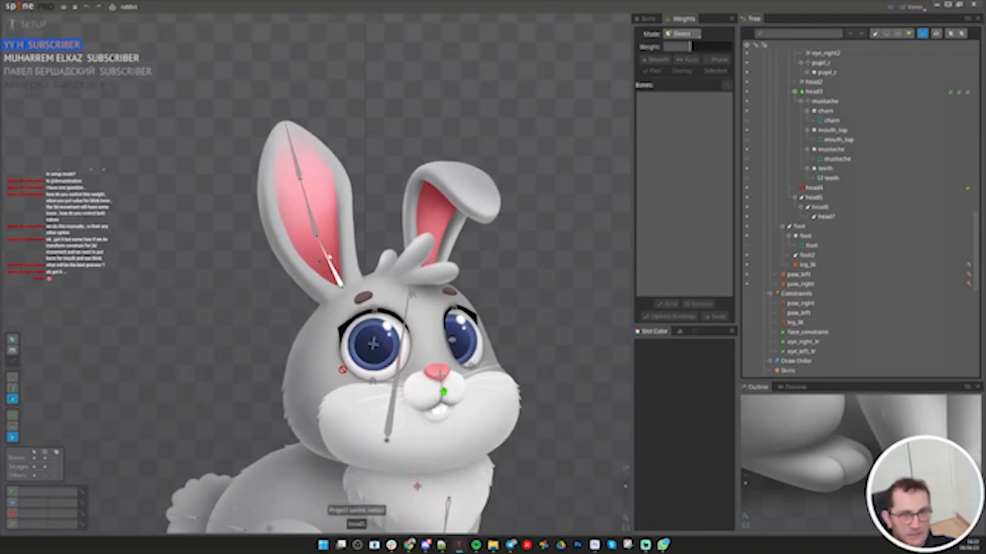
key(v)
drag(280, 139, 343, 266)
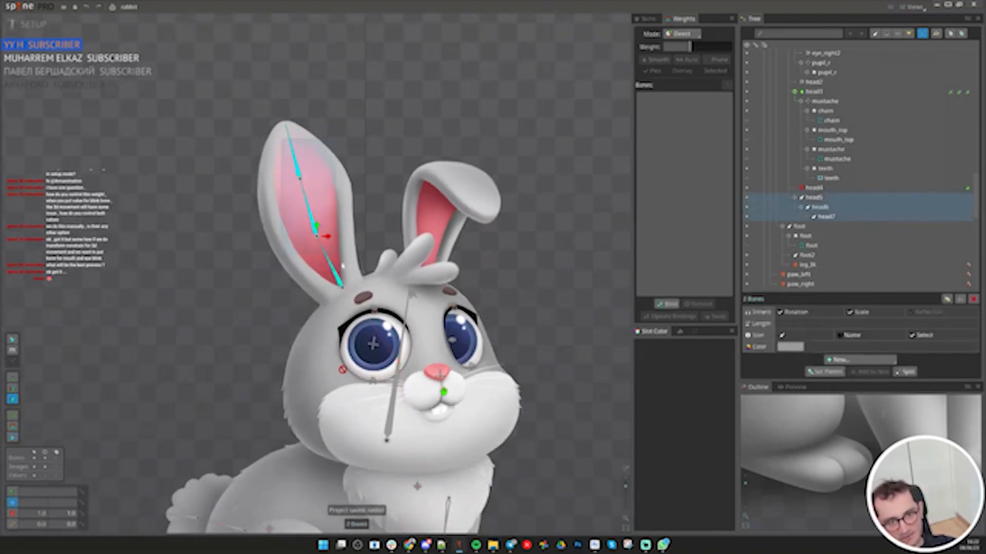
scroll(339, 245, up, 2)
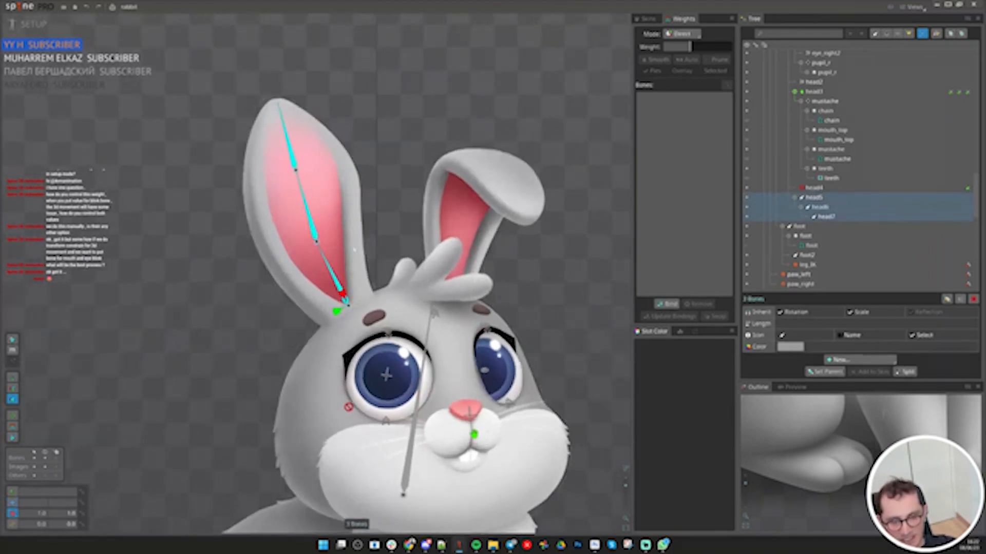
key(ctrl+s)
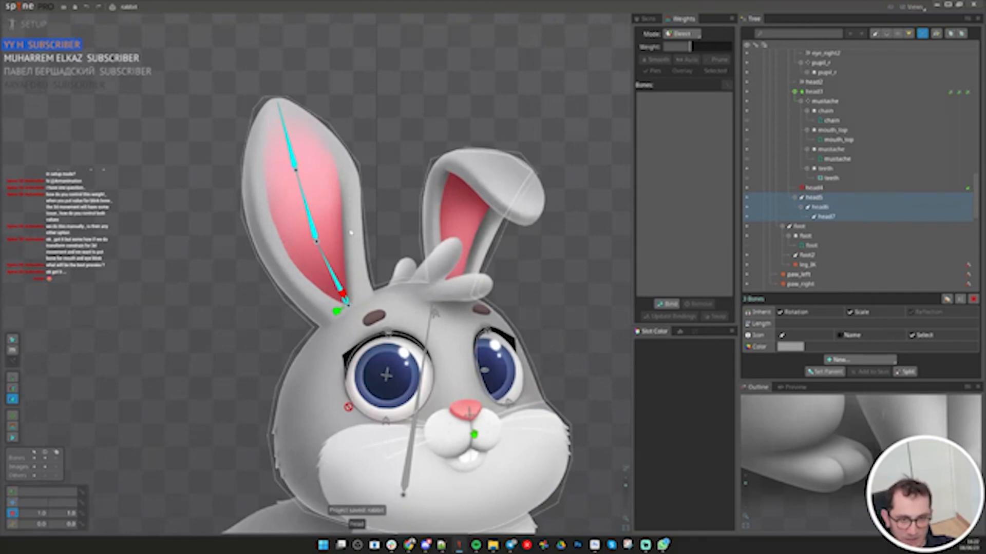
Bind the bones of both ears to the head mesh
scroll(351, 233, down, 3)
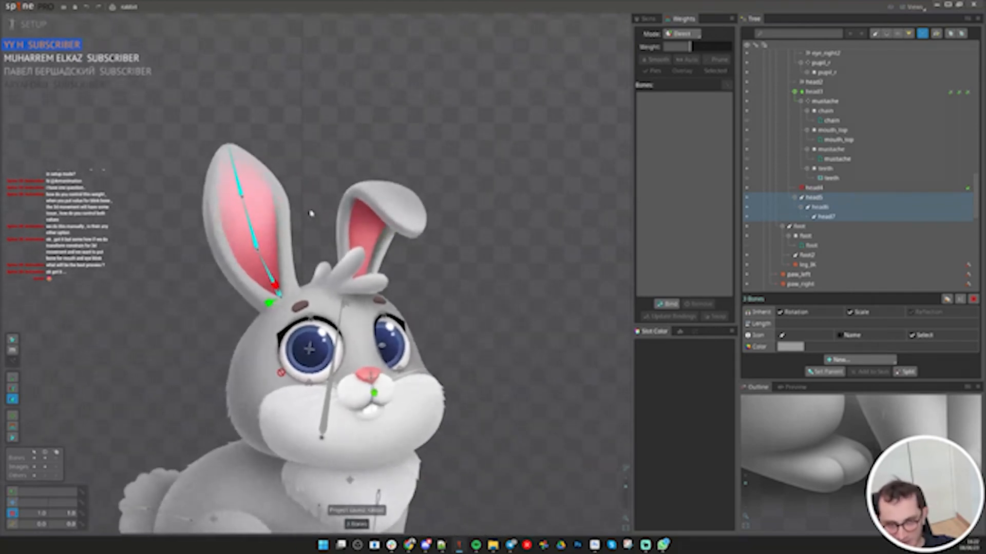
scroll(152, 163, up, 3)
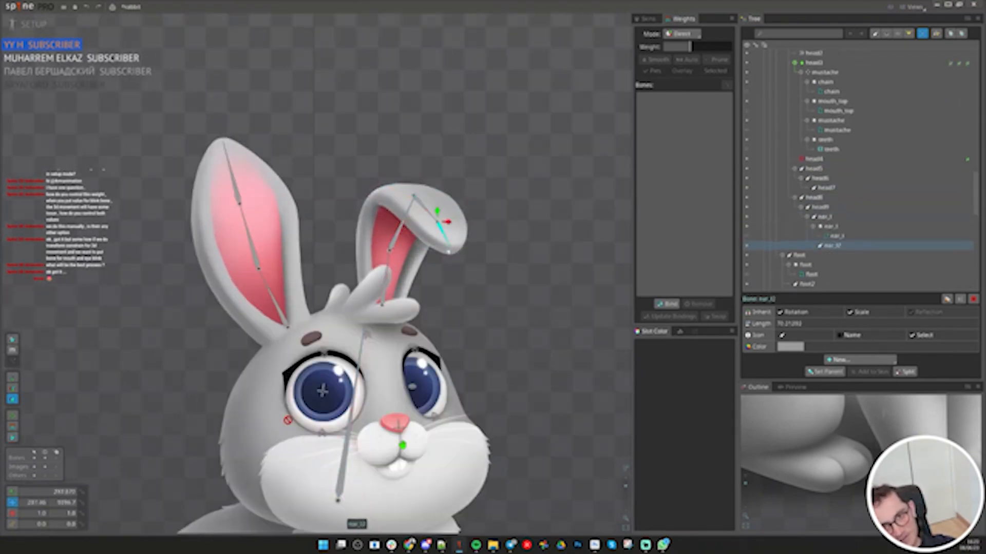
click(461, 213)
click(666, 304)
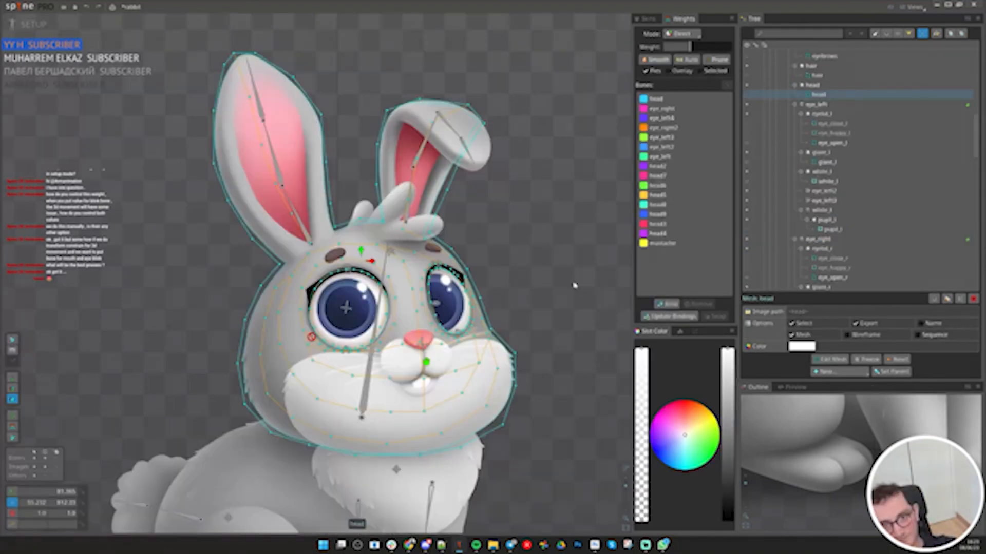
Assign the upright ear's mesh vertices to bones head5, head6 and head7 and smooth their weights
drag(312, 208, 312, 209)
scroll(252, 147, up, 2)
click(658, 196)
click(658, 185)
mouse_move(164, 62)
mouse_down()
mouse_move(302, 188)
mouse_move(280, 138)
mouse_up()
click(659, 175)
drag(125, 68, 299, 275)
click(667, 60)
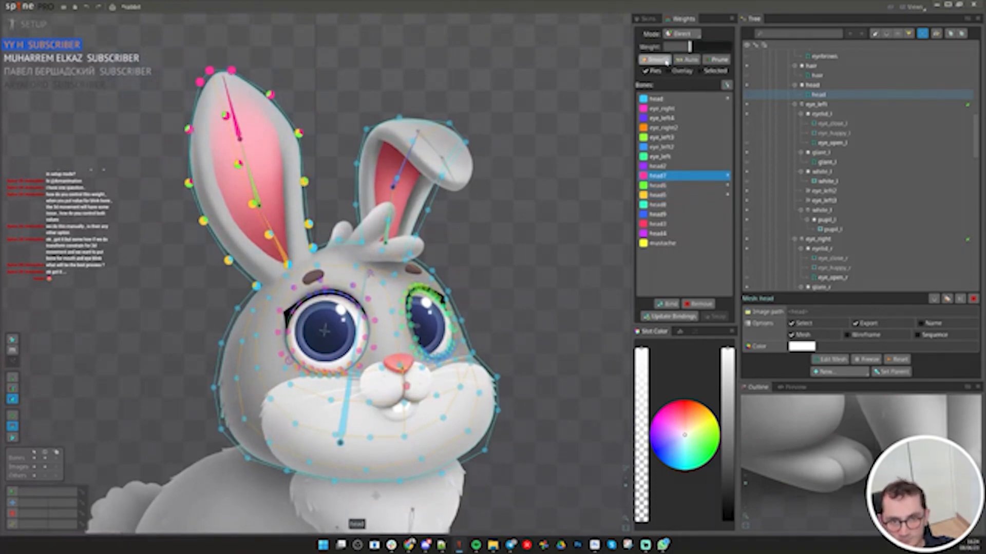
Test how the upright ear deforms with its bones and undo the change
key(space)
drag(299, 118, 154, 236)
key(ctrl+z)
Add vertices to the head mesh along the upright ear's outline and centre, and around its base
double_click(267, 153)
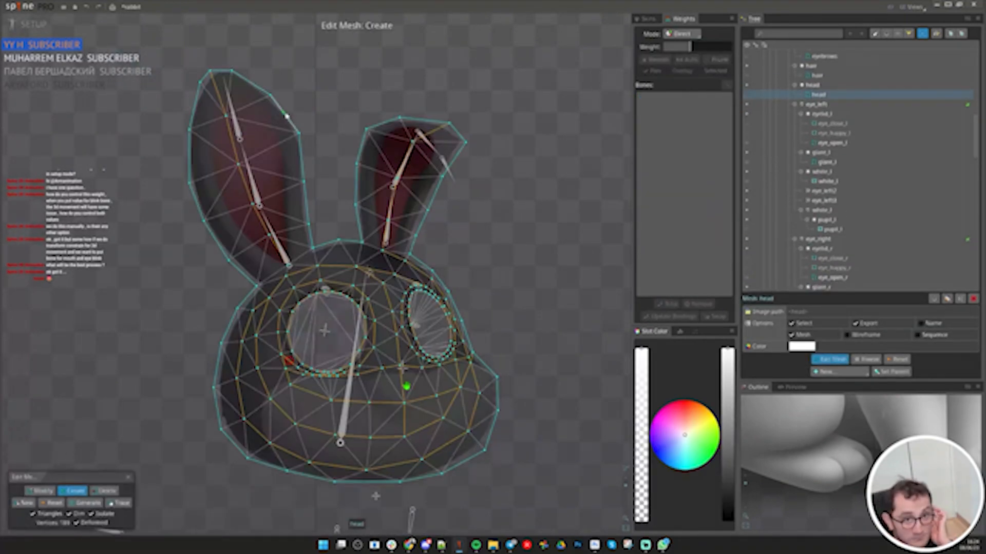
click(194, 108)
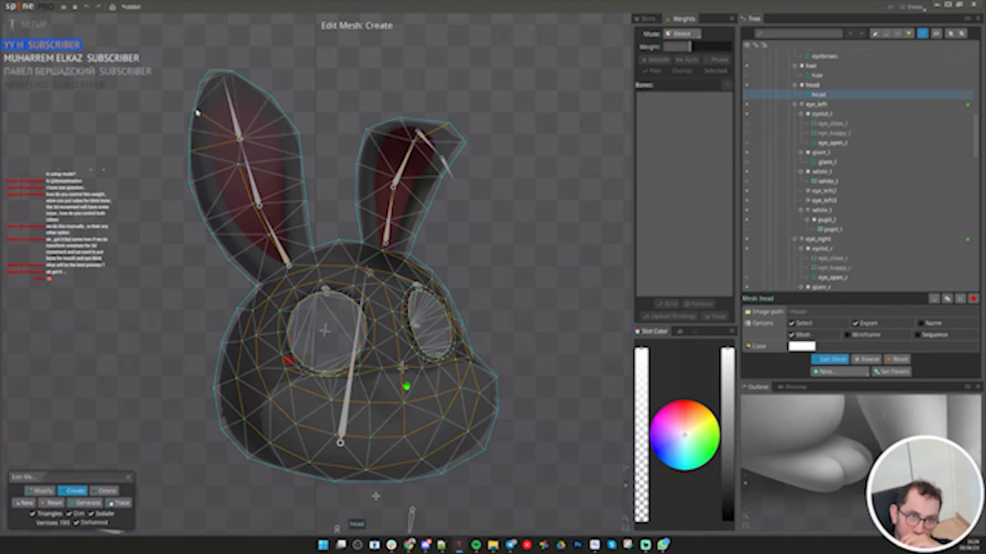
click(189, 183)
click(249, 170)
key(m)
drag(254, 204, 259, 206)
scroll(259, 280, up, 2)
key(c)
click(252, 289)
click(304, 256)
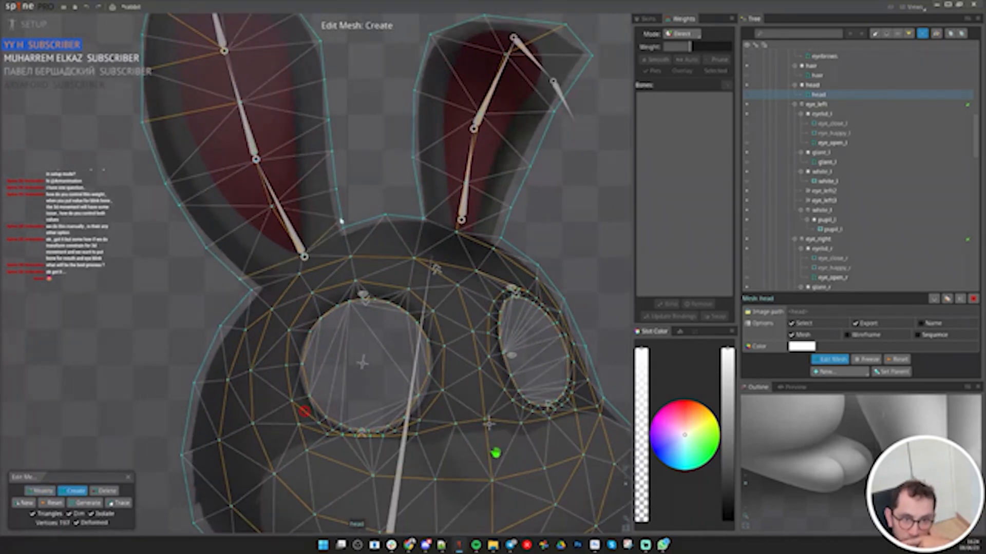
click(343, 227)
key(Escape)
Set the head bone's weight to 0 on the upright ear's vertices and save the project
click(288, 222)
click(347, 230)
scroll(308, 244, down, 1)
scroll(307, 242, down, 2)
drag(260, 93, 370, 275)
click(419, 334)
drag(436, 221, 404, 262)
key(ctrl+s)
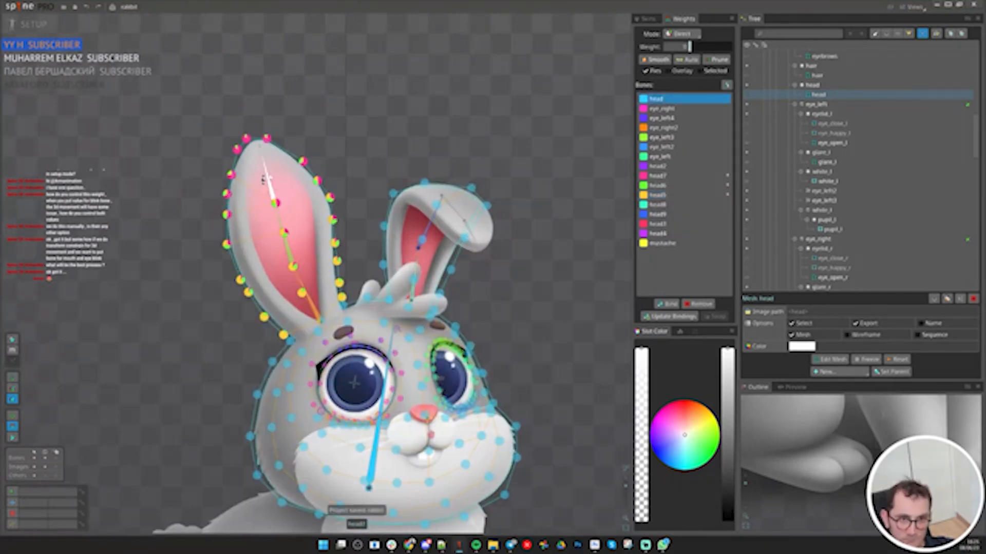
Test the upright ear's deformation by shearing its three bones together, undo the shear and save the project
click(266, 179)
click(389, 359)
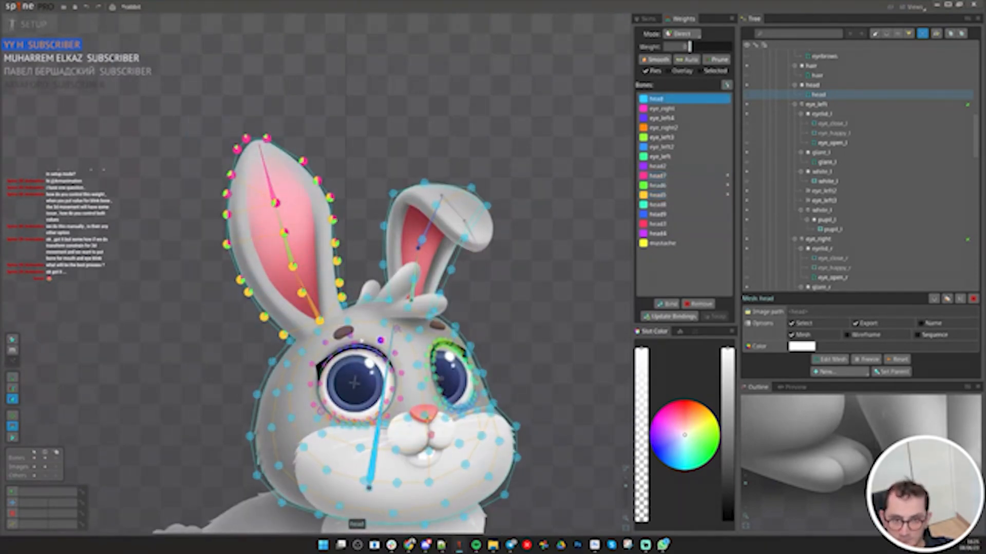
key(space)
scroll(321, 323, up, 1)
drag(333, 329, 247, 144)
drag(359, 134, 426, 325)
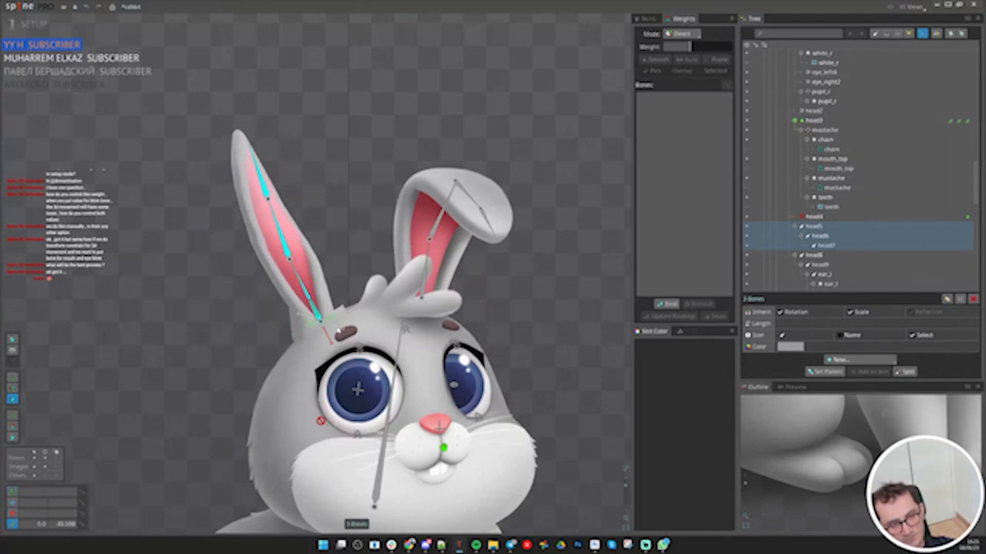
key(ctrl+z)
drag(536, 325, 408, 321)
key(ctrl+s)
Refine the head mesh inside the folded ear by adding and repositioning vertices along its bones
click(325, 238)
key(e)
scroll(280, 303, up, 2)
key(m)
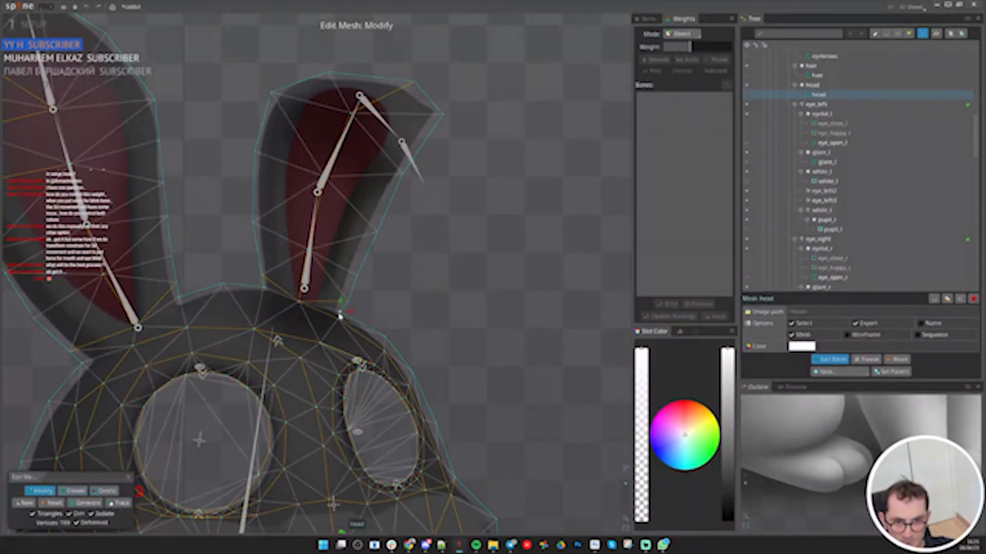
scroll(326, 315, up, 3)
scroll(189, 231, down, 2)
drag(189, 231, 239, 323)
key(d)
key(m)
drag(362, 93, 356, 117)
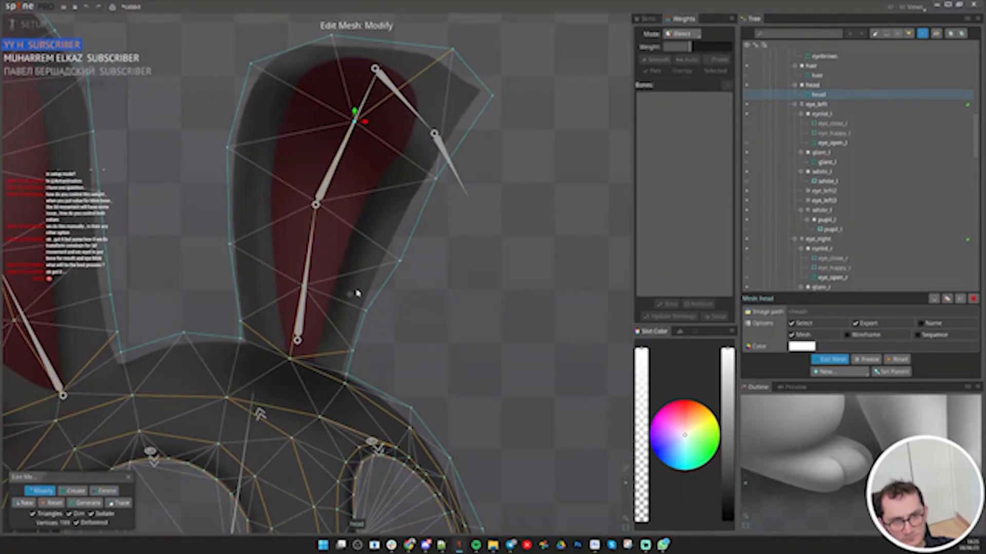
key(c)
key(Escape)
Weight the folded ear's upper vertices to head9 and its lower vertices to head8 at 100%, and smooth the weights
scroll(364, 240, down, 3)
drag(271, 81, 470, 194)
click(658, 214)
drag(270, 313, 421, 203)
click(657, 204)
drag(689, 46, 732, 47)
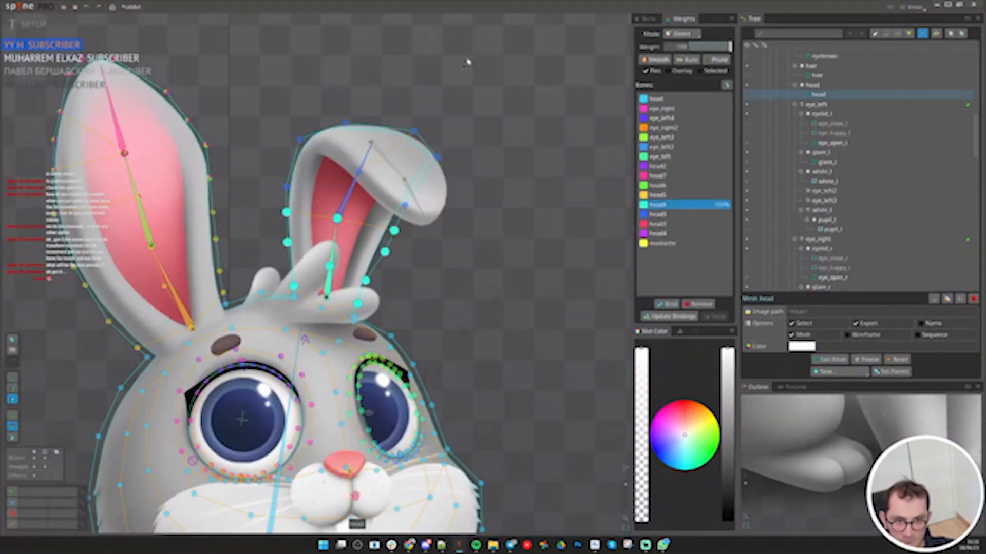
drag(467, 62, 267, 310)
click(656, 59)
Rotate bone head9 to test how the folded ear bends
key(Escape)
drag(308, 200, 486, 211)
key(ctrl+z)
key(Escape)
click(347, 206)
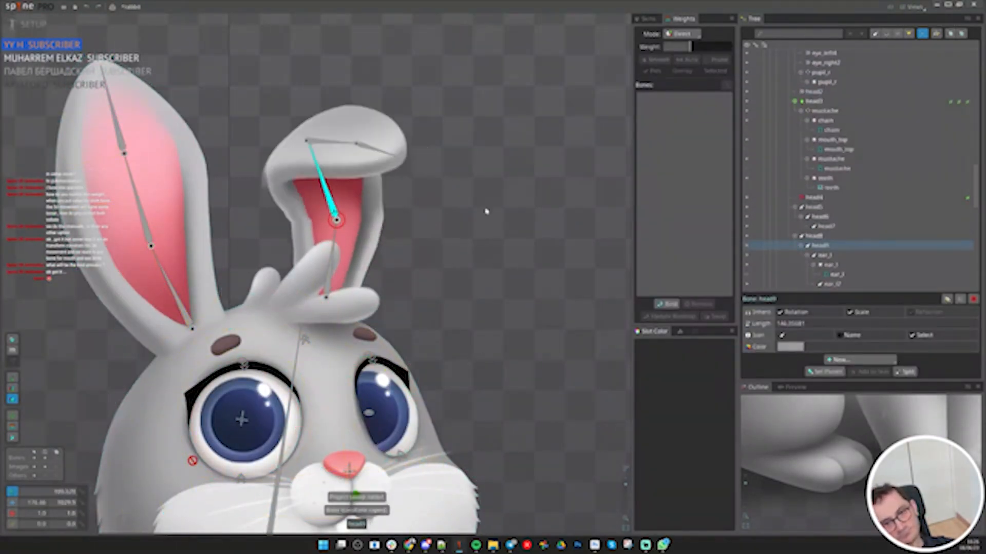
click(362, 232)
scroll(362, 233, up, 2)
key(Escape)
scroll(326, 349, down, 2)
Rework the head mesh at the folded ear's bend and set an edge vertex's head9 weight to about 73%
click(359, 269)
key(e)
scroll(359, 269, up, 3)
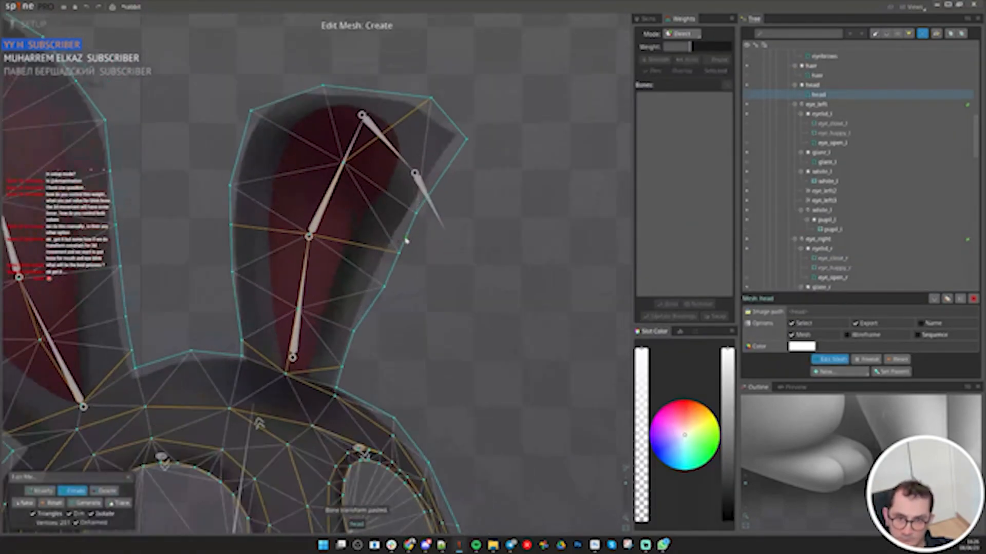
key(Escape)
scroll(344, 255, down, 3)
click(334, 210)
drag(376, 263, 373, 220)
click(367, 220)
scroll(368, 226, up, 1)
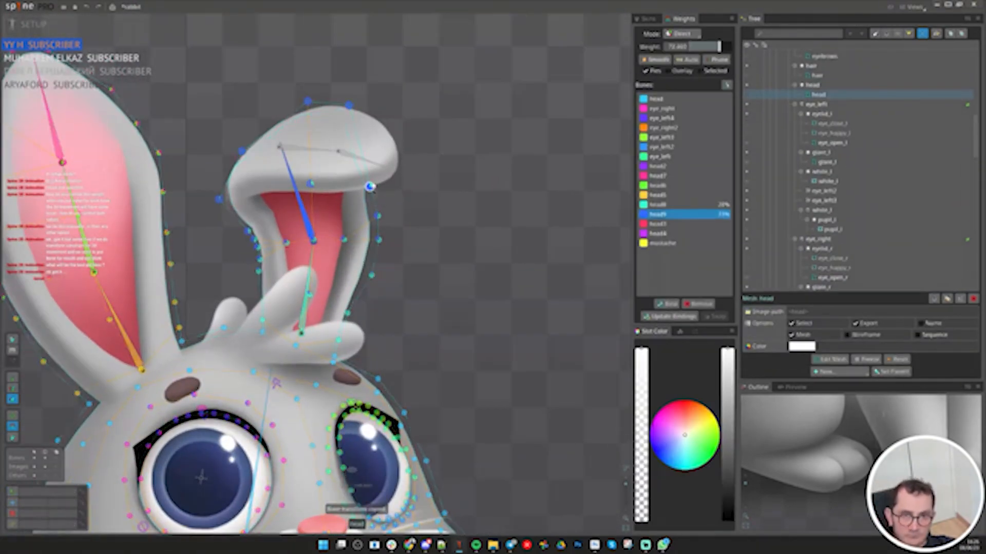
scroll(249, 228, up, 2)
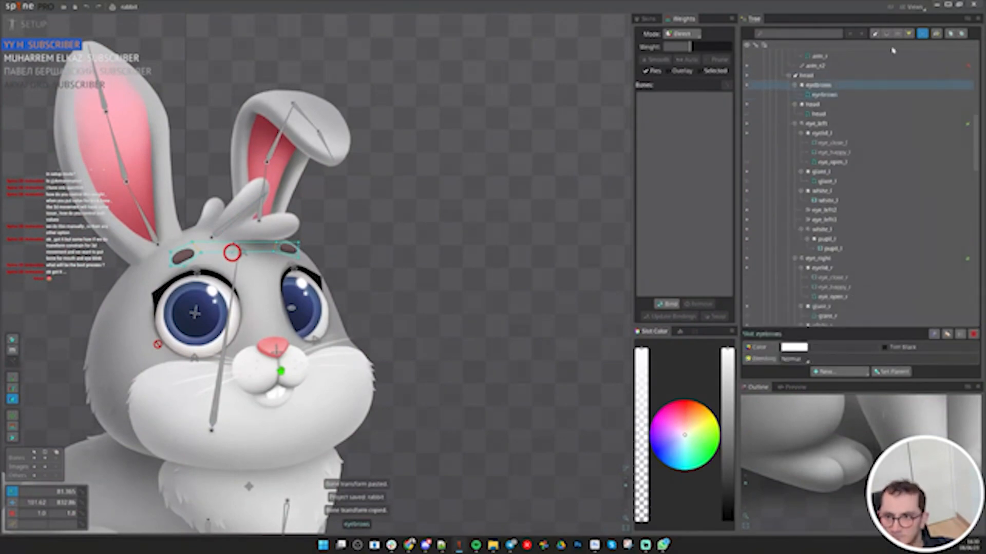
Add a transform constraint named ear_right_tr to the upright ear's base bone head5, with the head bone as target
drag(800, 98, 828, 136)
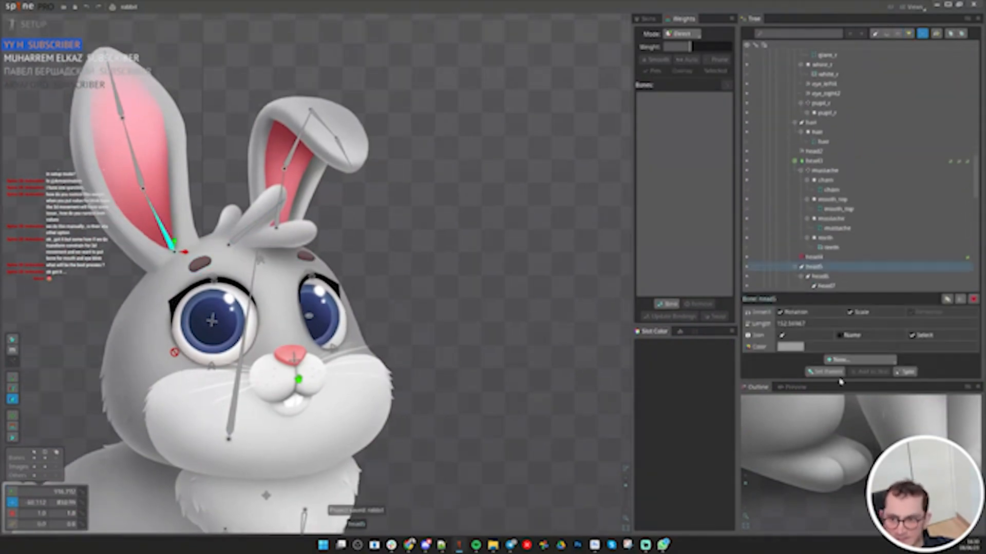
click(814, 246)
click(860, 371)
click(857, 465)
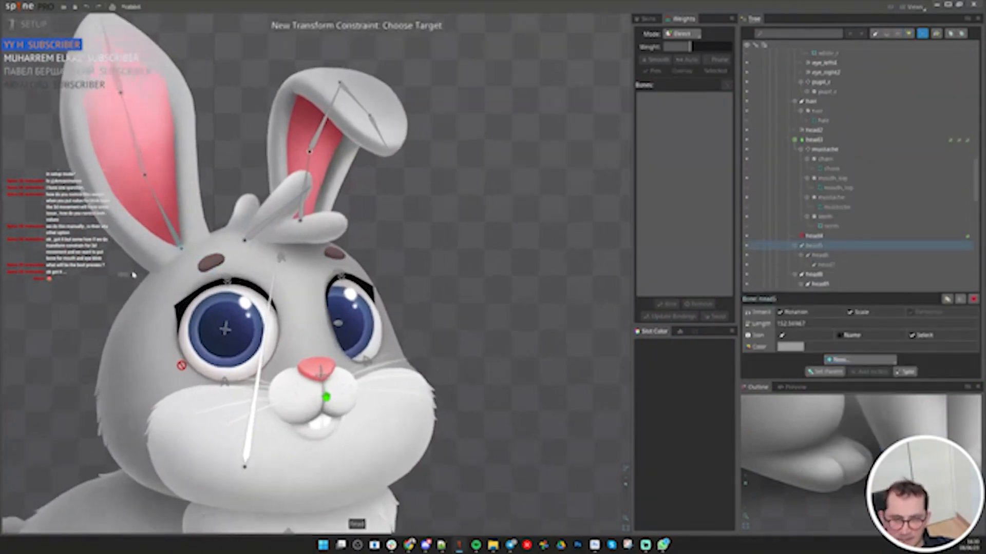
scroll(137, 271, up, 3)
click(300, 297)
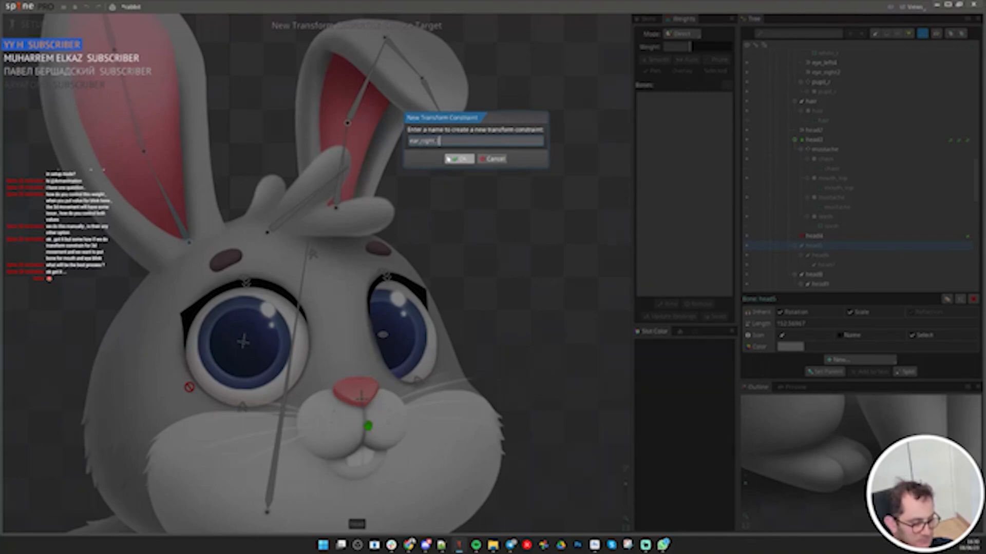
click(448, 159)
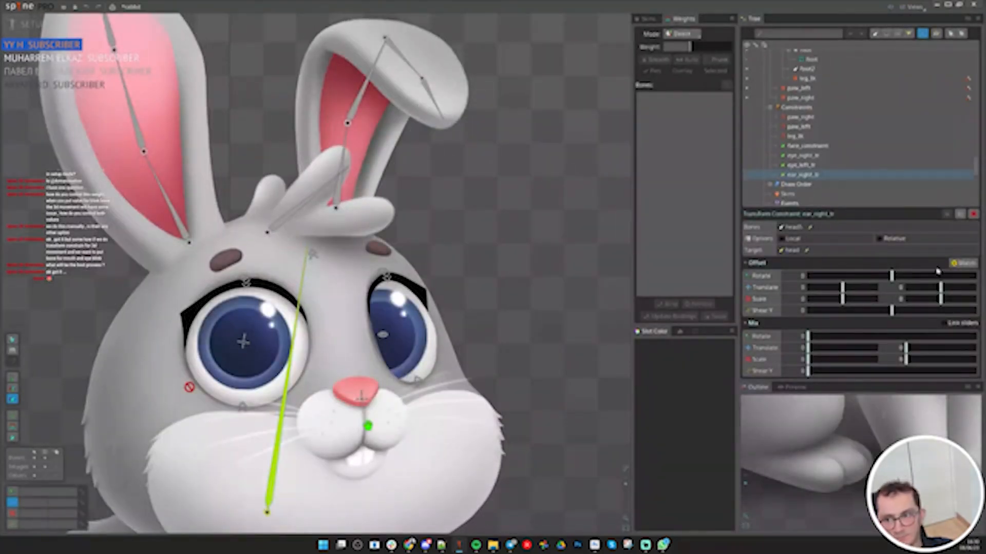
Match ear_right_tr's offset and add a matched transform constraint ear_left_tr to the folded ear's base bone head8, targeting the head bone; save
click(966, 265)
click(337, 196)
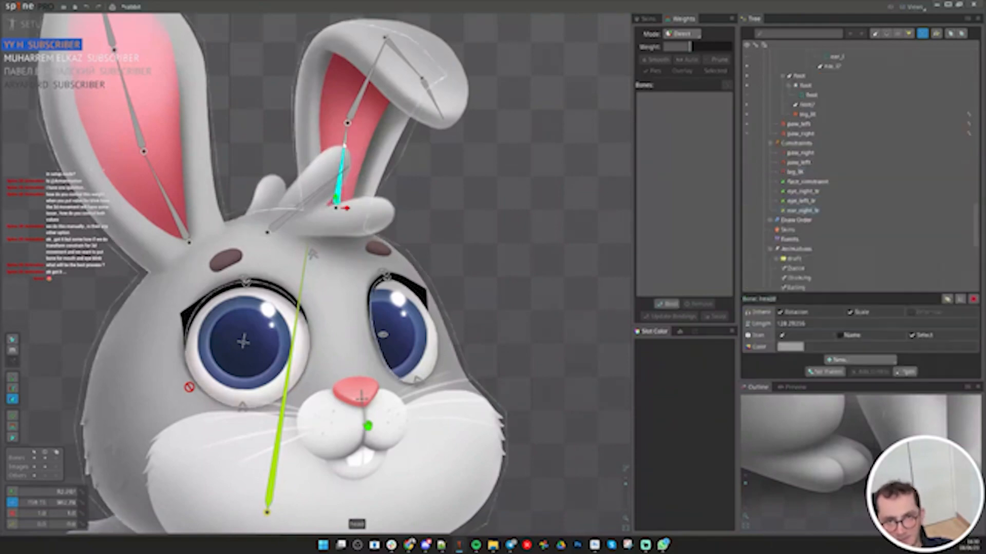
click(854, 361)
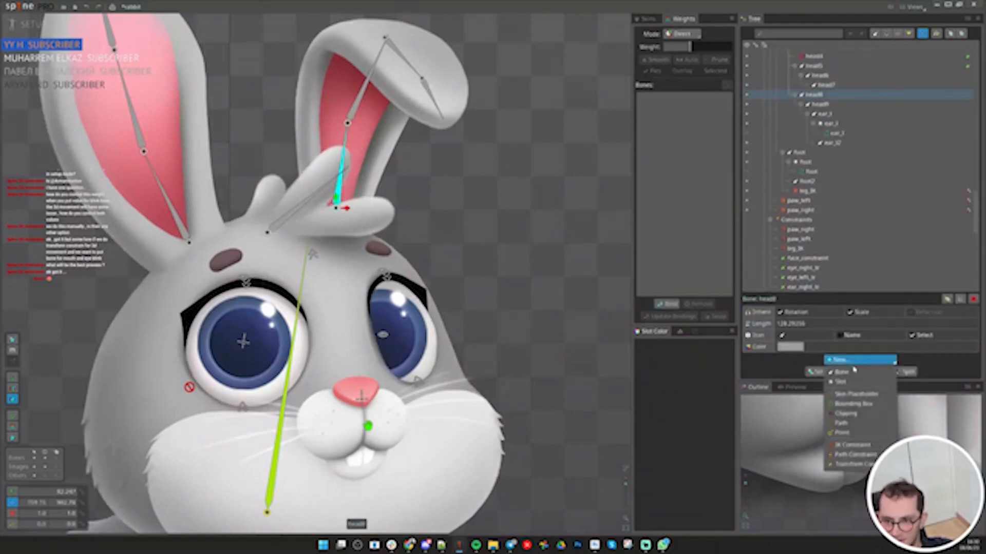
click(852, 465)
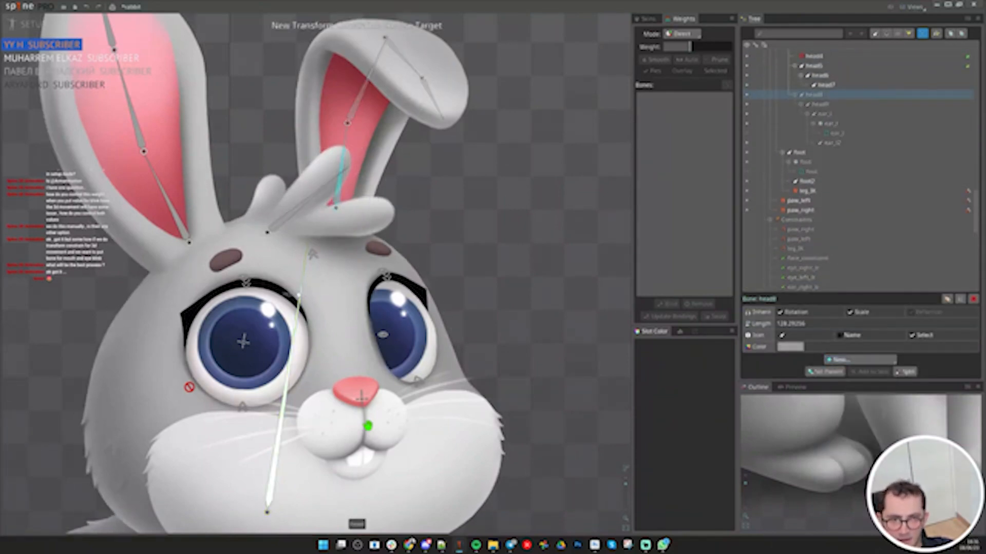
click(298, 295)
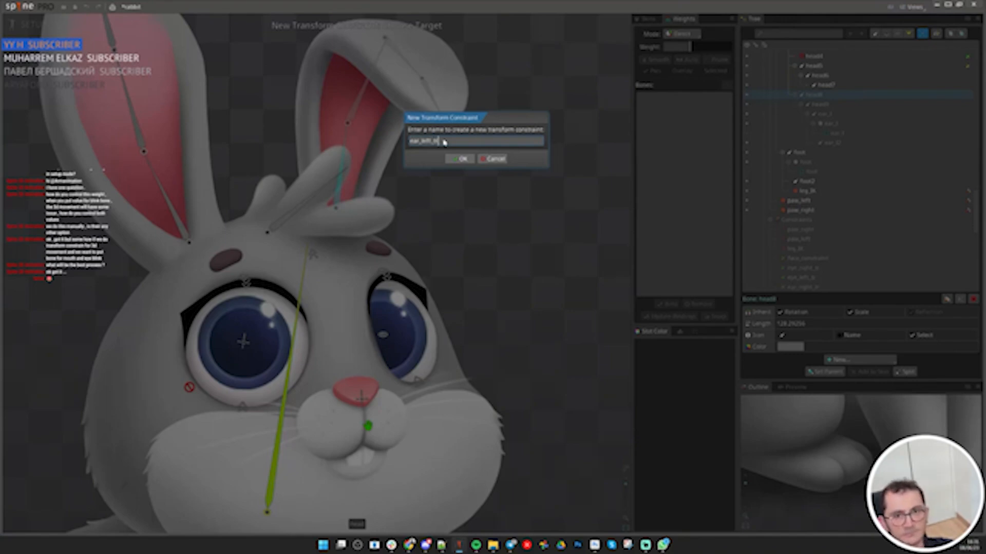
key(Return)
click(962, 263)
scroll(494, 277, down, 3)
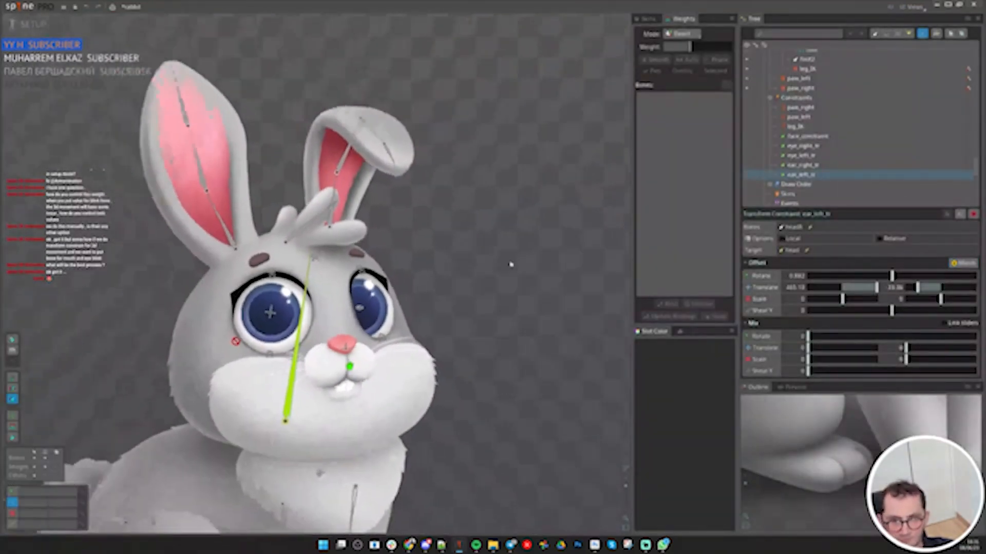
key(ctrl+s)
Add a transform constraint named hair_tr to the hair bone, match its offset, and save the project
click(381, 223)
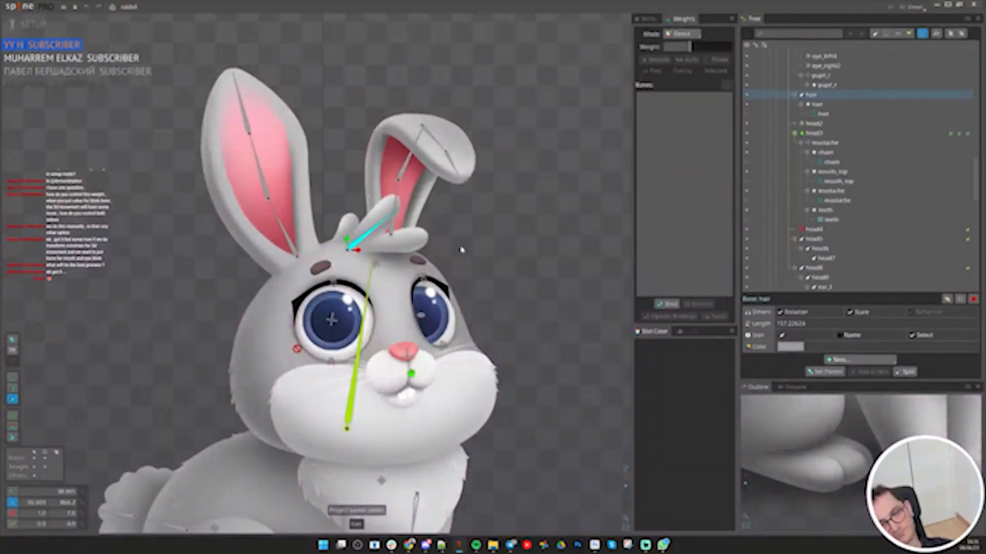
click(861, 360)
click(881, 403)
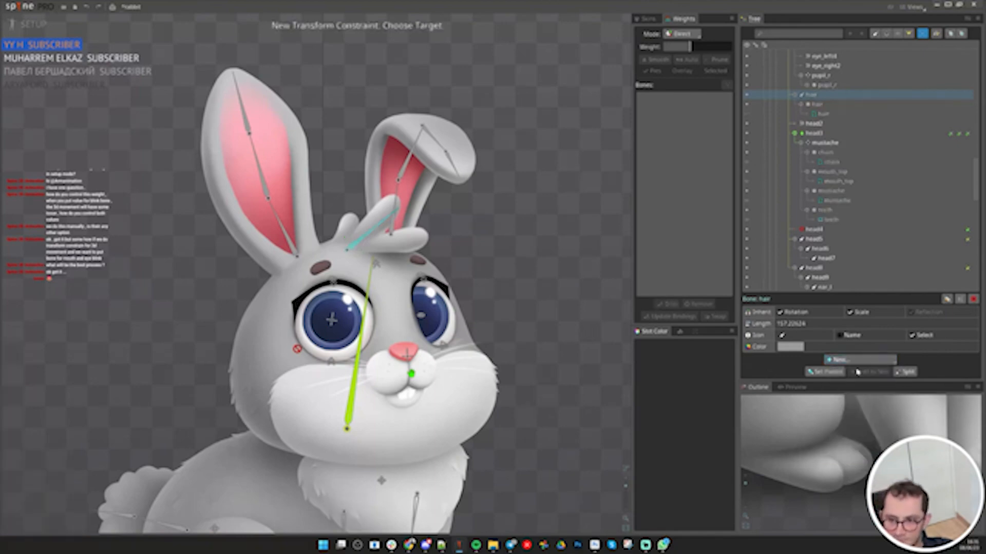
click(375, 265)
text(hair_t)
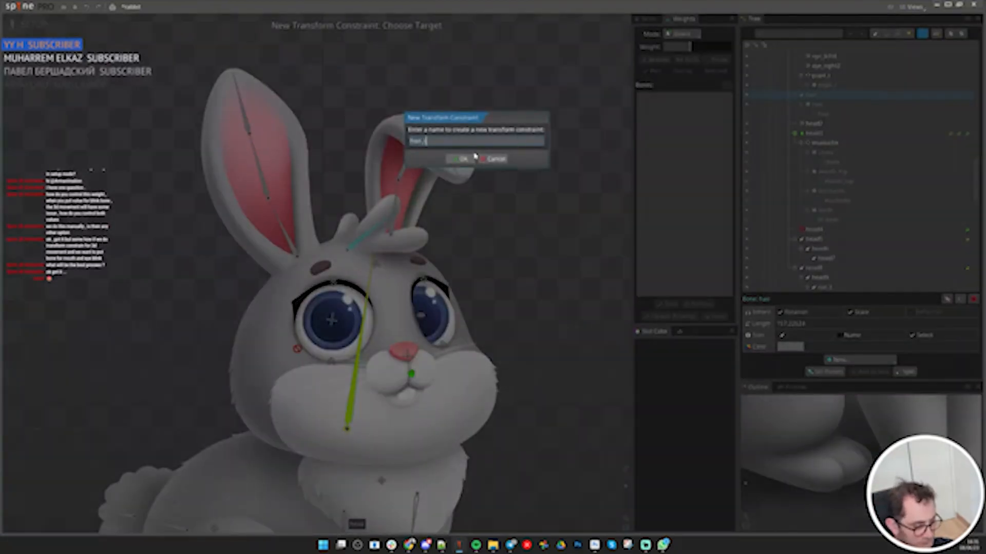
text(c)
key(Return)
click(962, 263)
drag(375, 264, 383, 239)
key(ctrl+s)
Add a transform constraint named eyebrow_tr to bone head2 with head3 as target, match its offset, and save the project
click(382, 242)
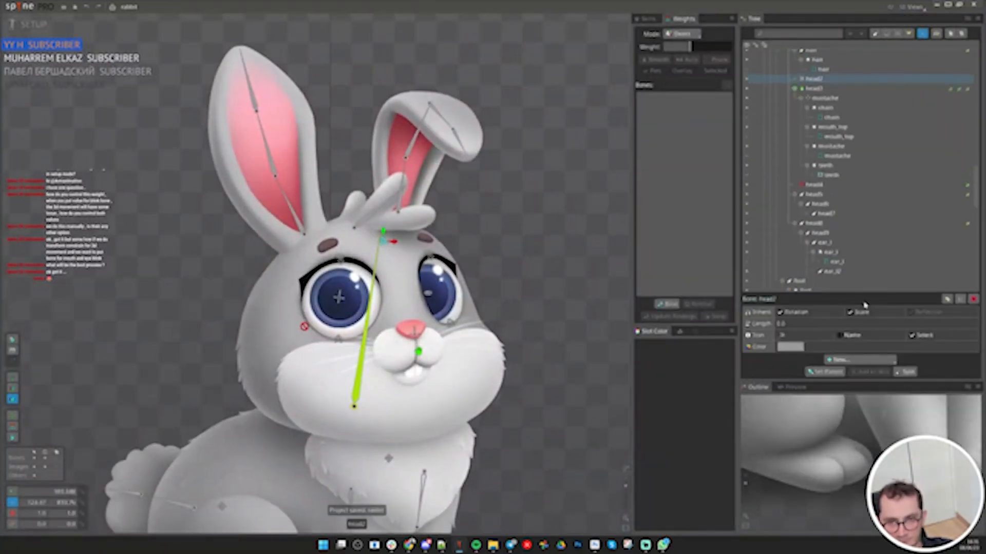
click(861, 360)
click(873, 403)
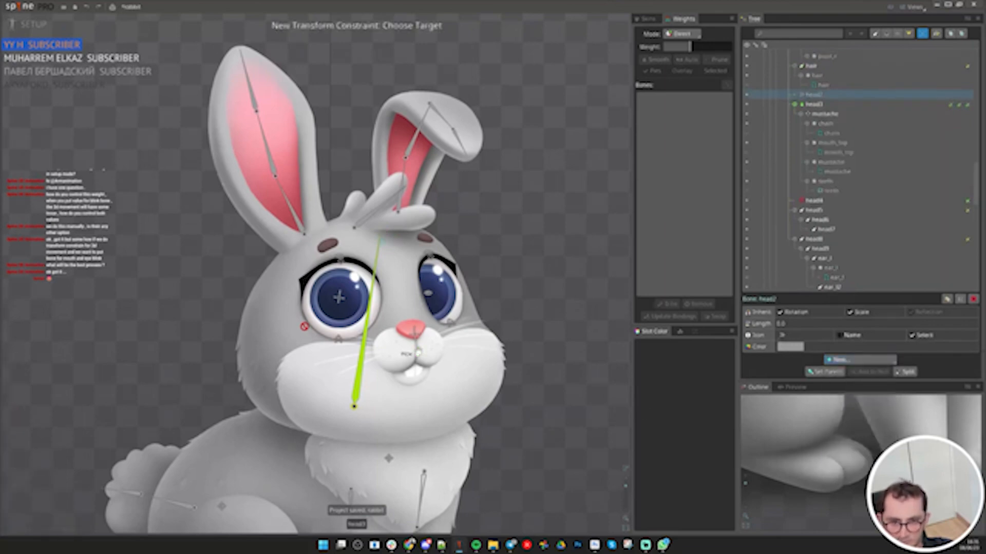
click(418, 353)
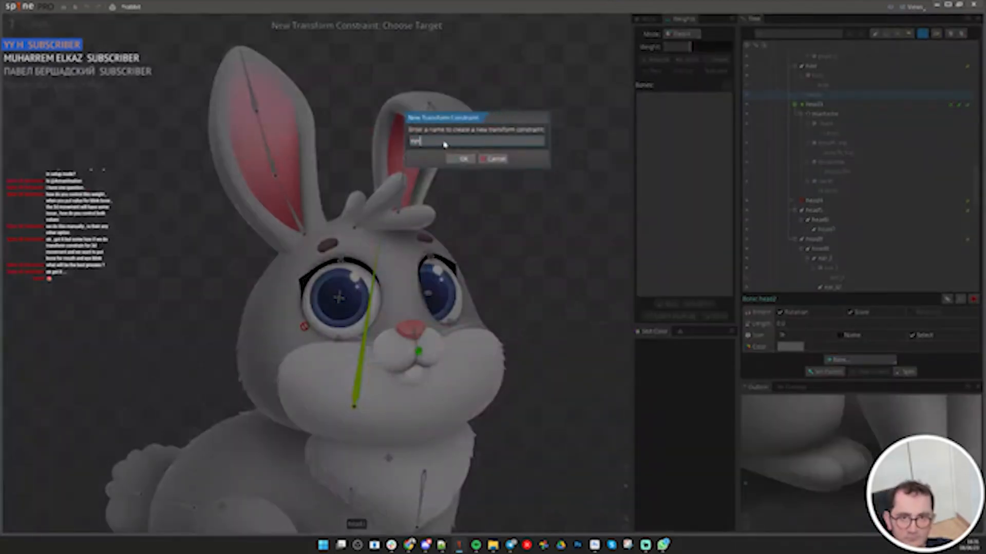
text(eyebrow_tr)
key(Return)
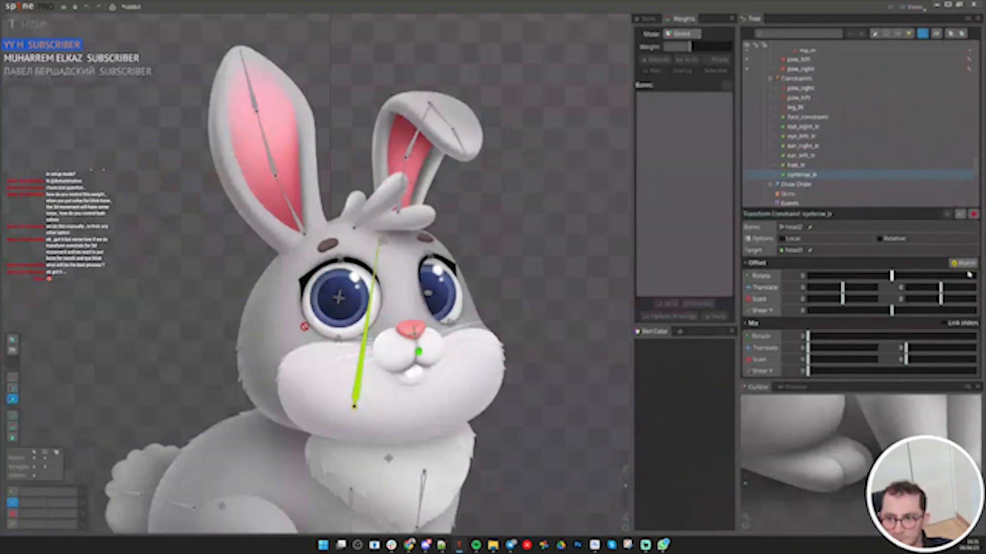
click(962, 263)
drag(553, 339, 537, 308)
key(ctrl+s)
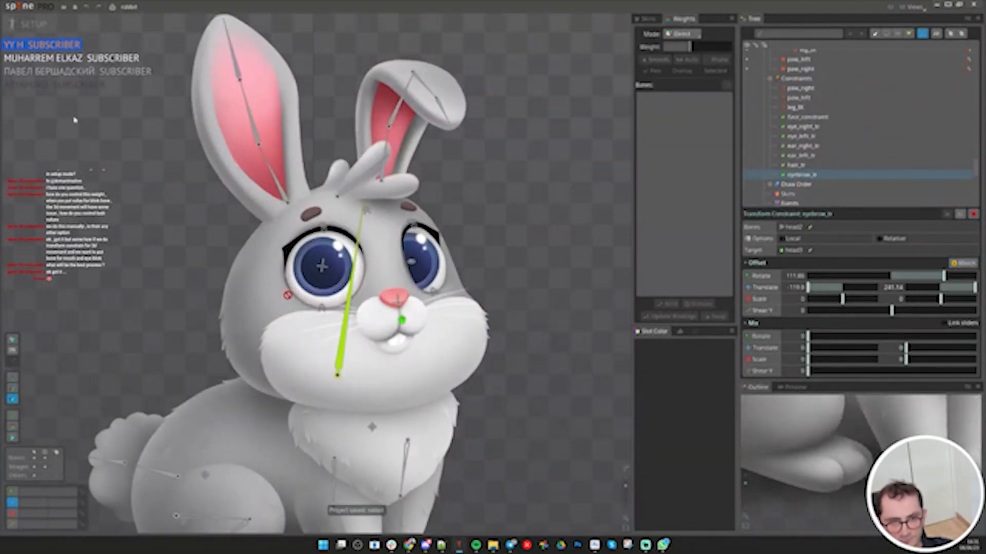
Switch to Animate mode and key a sideways translation of face bone head3 at frames 0, 10 and 20 of idle_basic
click(33, 24)
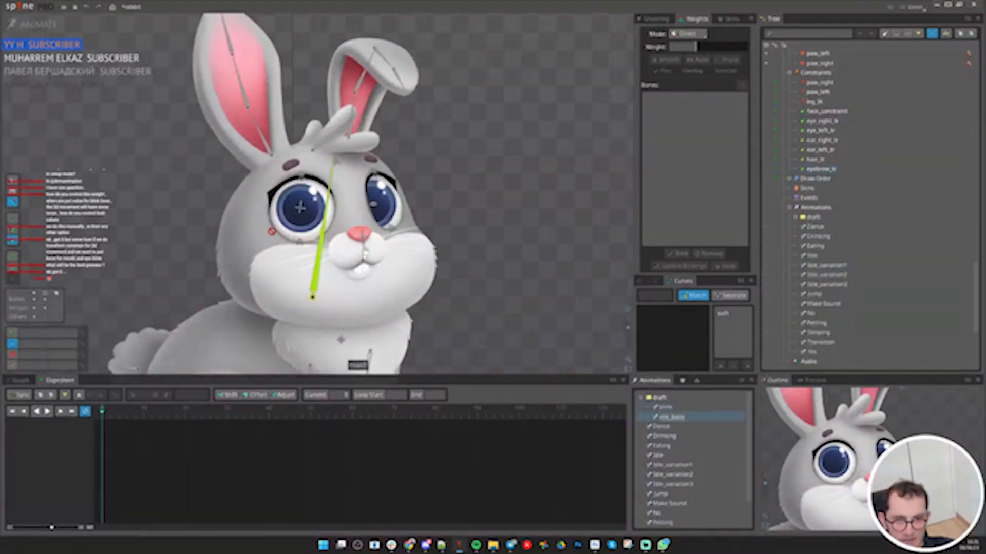
click(366, 255)
key(ctrl+s)
click(82, 343)
drag(500, 324, 539, 321)
click(144, 417)
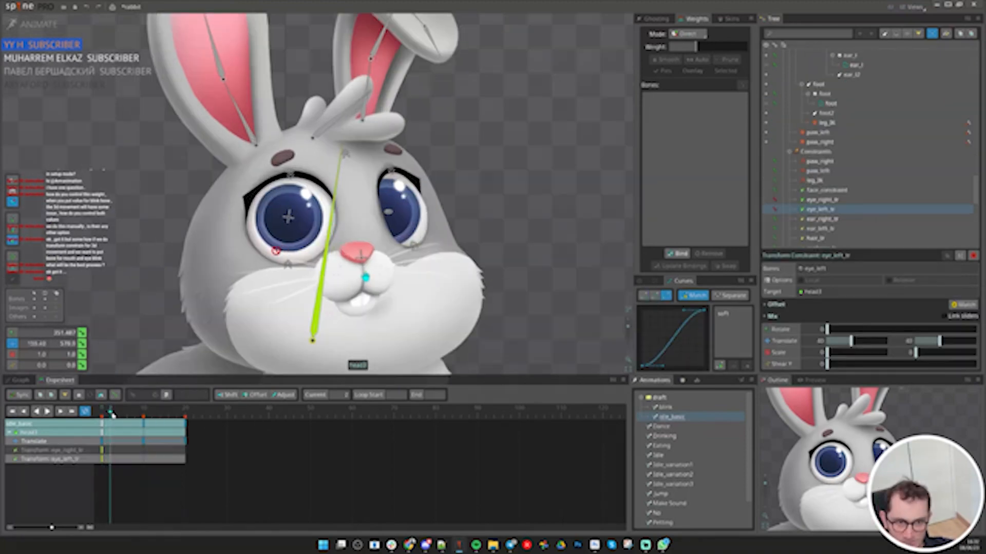
Set the translate mix of eye_right_tr to 40 at frame 0 of idle_basic and play the animation
mouse_move(110, 415)
mouse_down()
mouse_move(136, 415)
mouse_move(100, 416)
mouse_up()
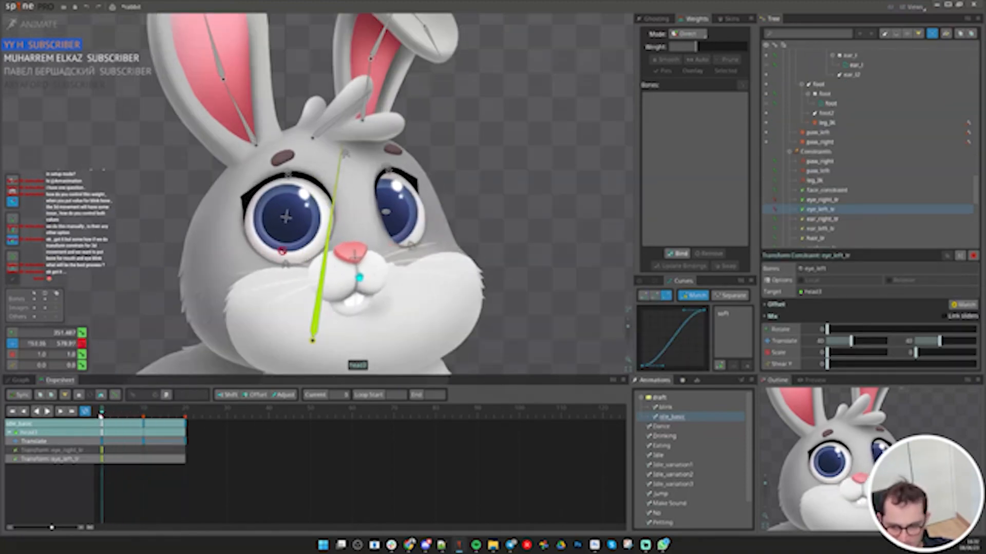
key(Return)
click(821, 199)
click(820, 341)
text(40)
key(Return)
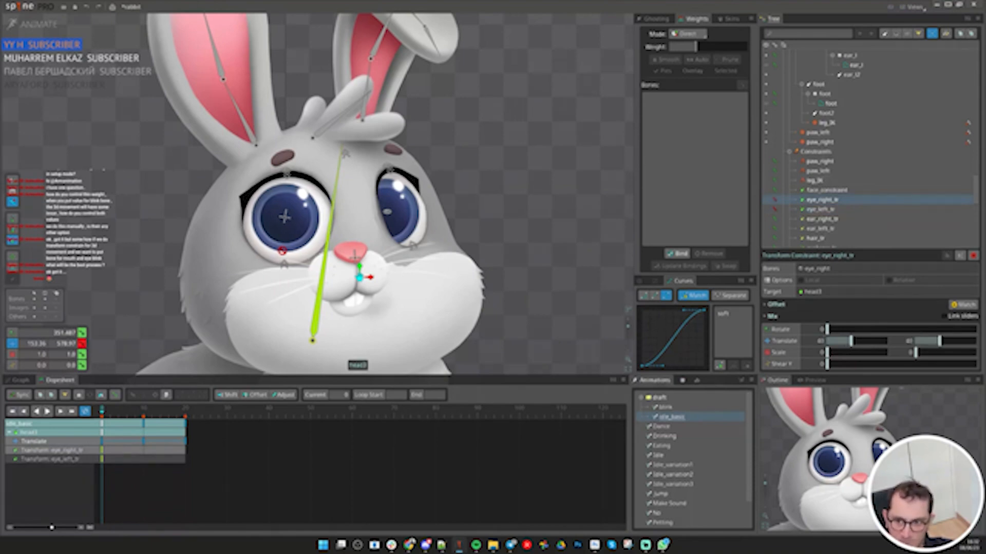
key(space)
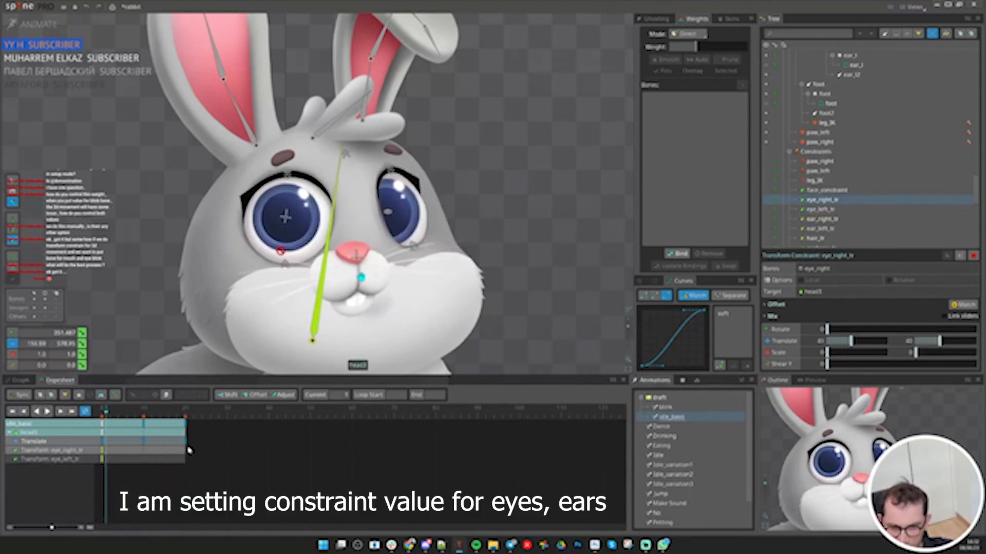
Try raising the translate mix of ear_left_tr and play the animation to test the folded ear's motion
drag(92, 448, 143, 446)
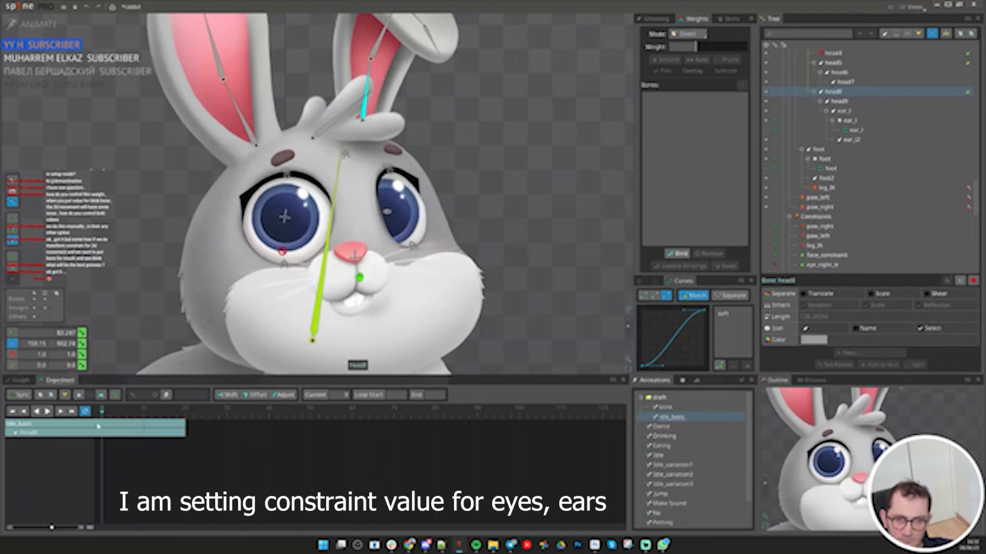
click(821, 221)
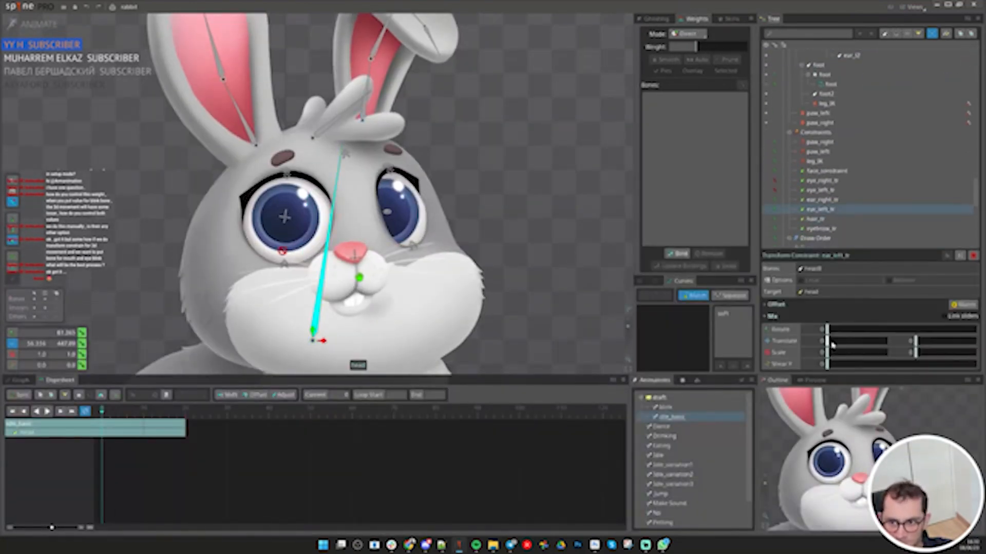
drag(827, 341, 864, 341)
key(d)
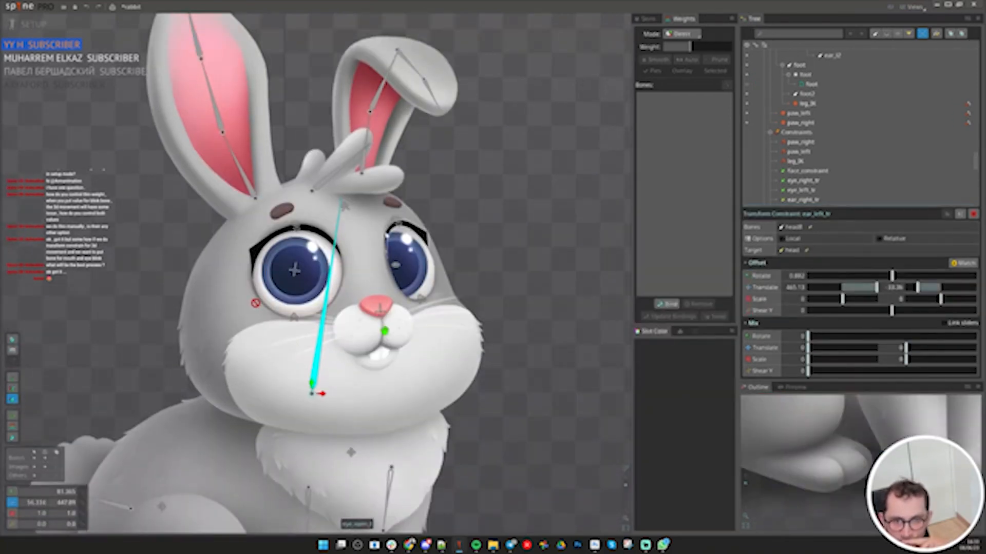
Retarget the transform constraints ear_left_tr and ear_right_tr to bone head3 in Setup mode and match their offsets
click(806, 250)
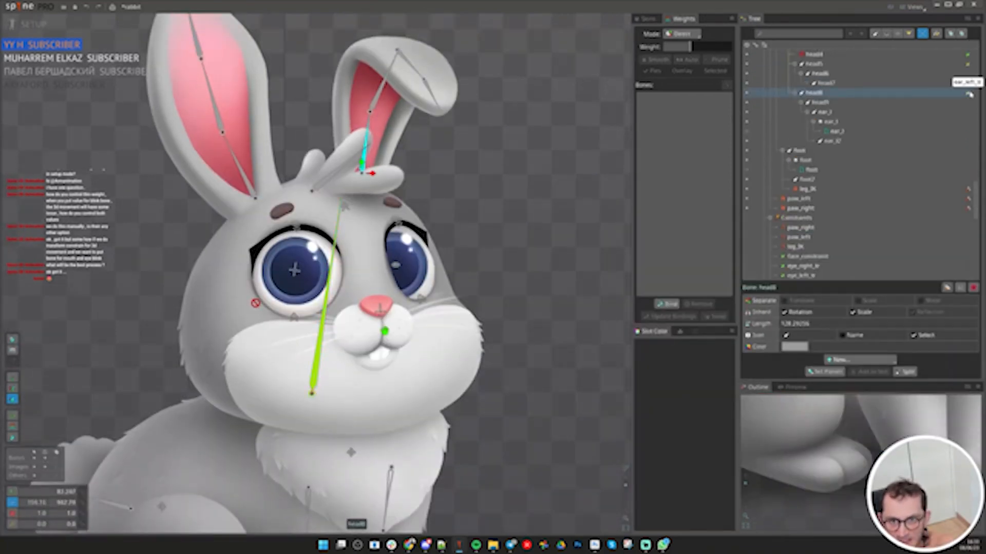
key(Down)
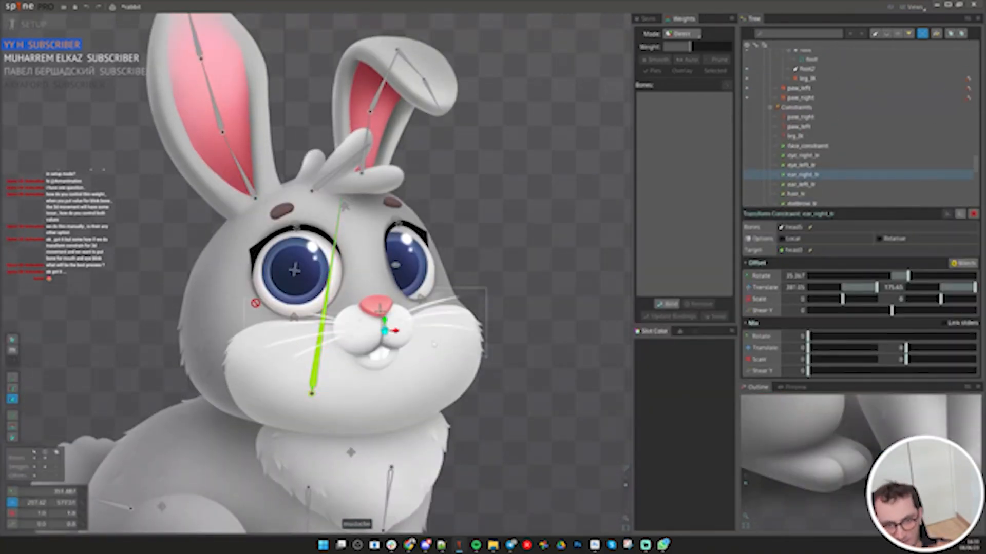
key(Down)
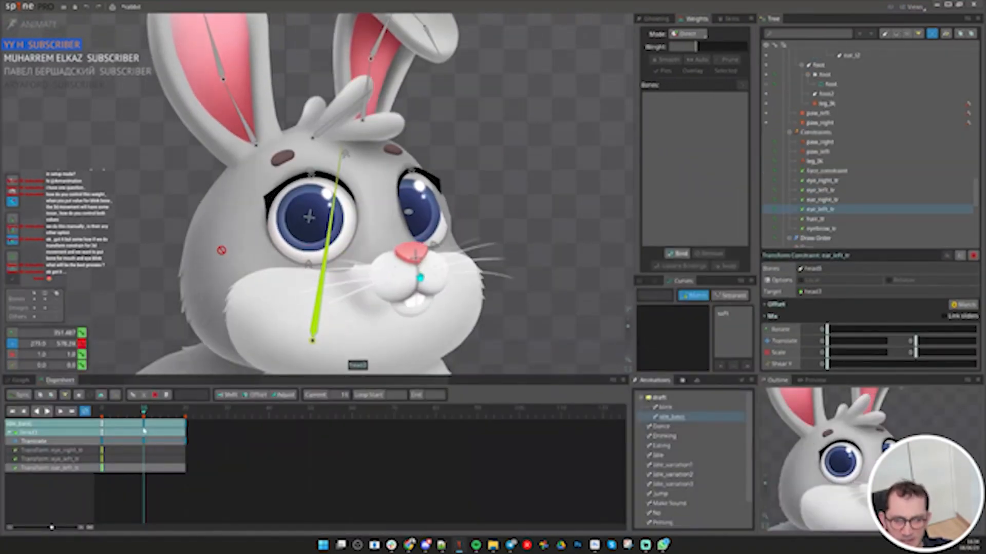
Set the translate mix of ear_left_tr to about -14 and key it at frame 0 of idle_basic
click(380, 123)
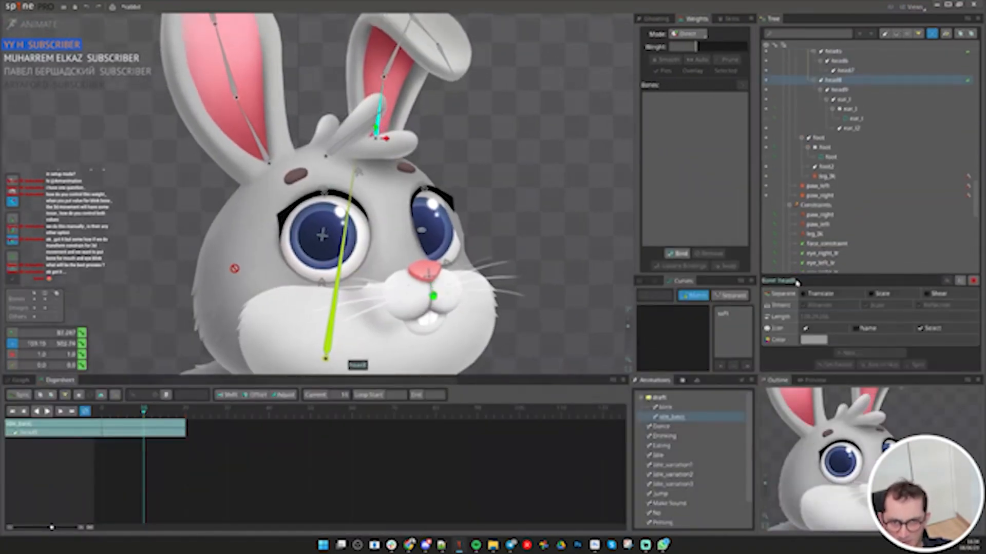
click(969, 92)
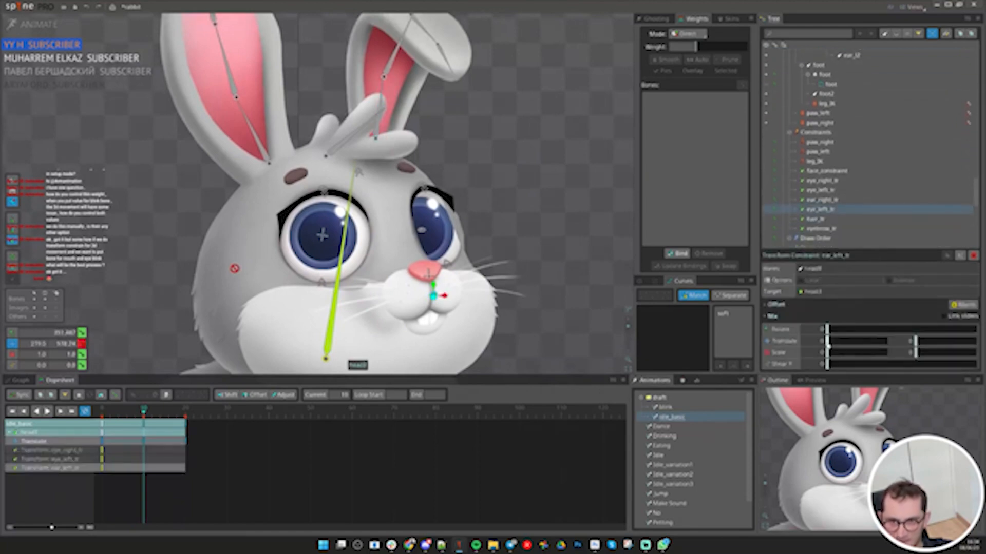
drag(827, 344, 806, 344)
drag(144, 468, 102, 468)
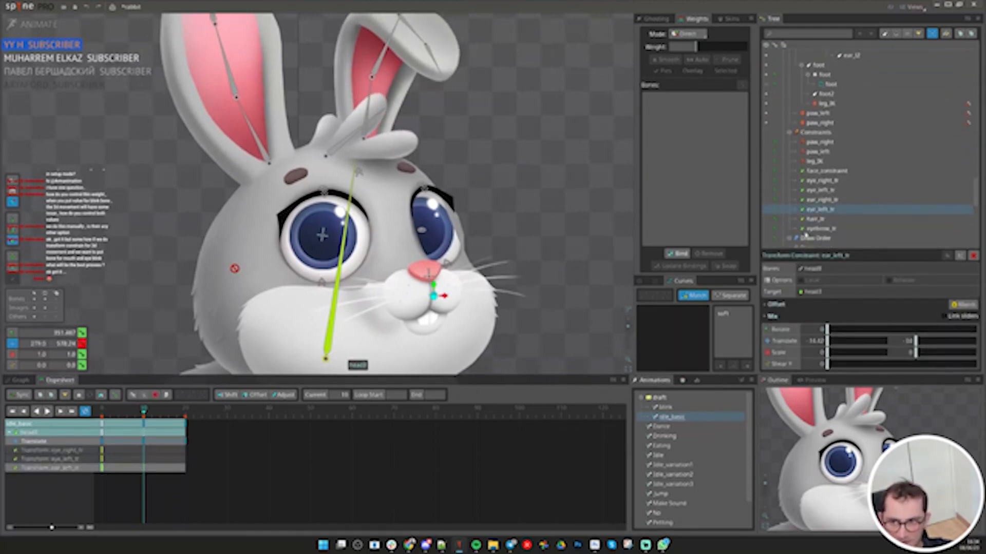
Set the translate mix of ear_right_tr to 30, key it with the hair_tr and eyebrow_tr mixes at frame 0, and play the animation
click(858, 201)
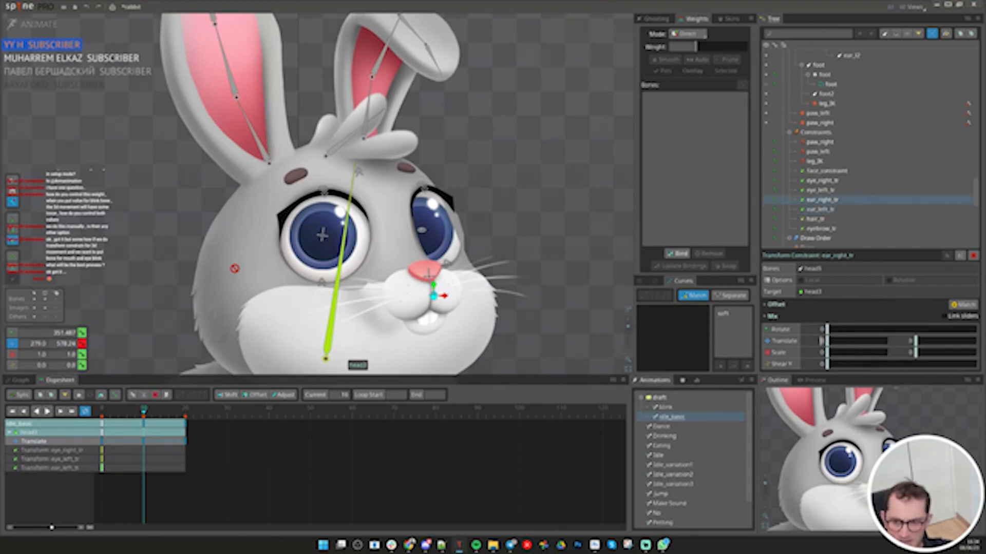
drag(827, 341, 845, 341)
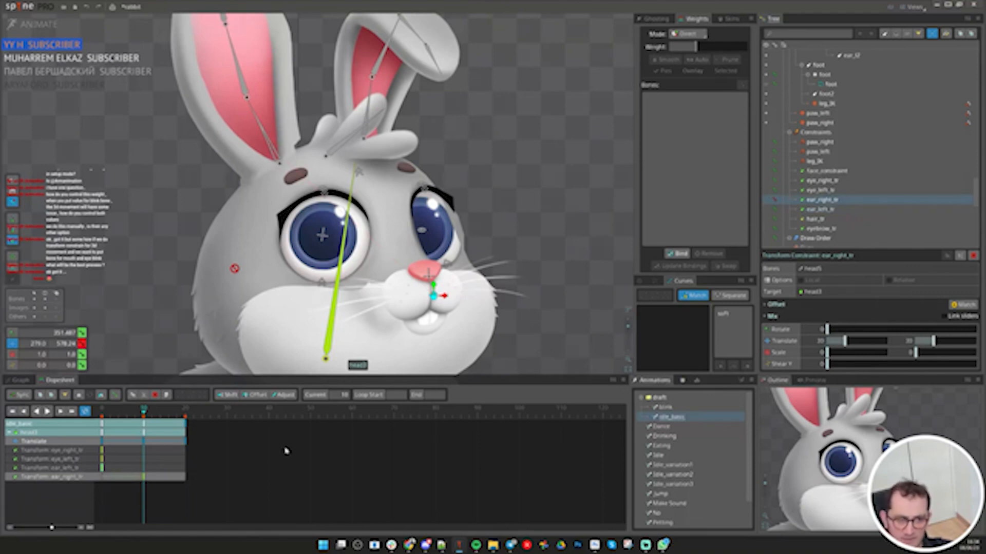
key(d)
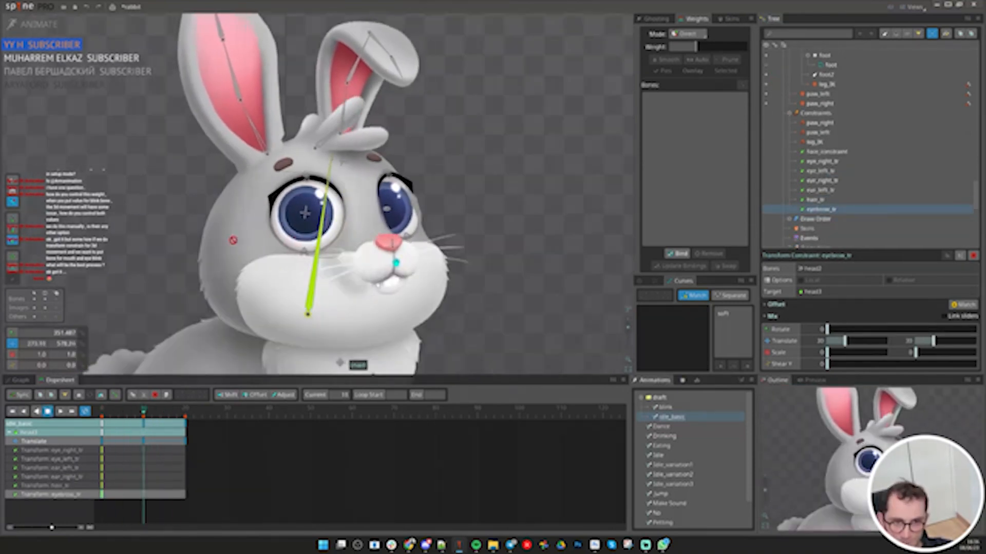
key(d)
Select the head mesh and examine which of its vertices are weighted to the head bone
click(234, 241)
scroll(345, 257, down, 5)
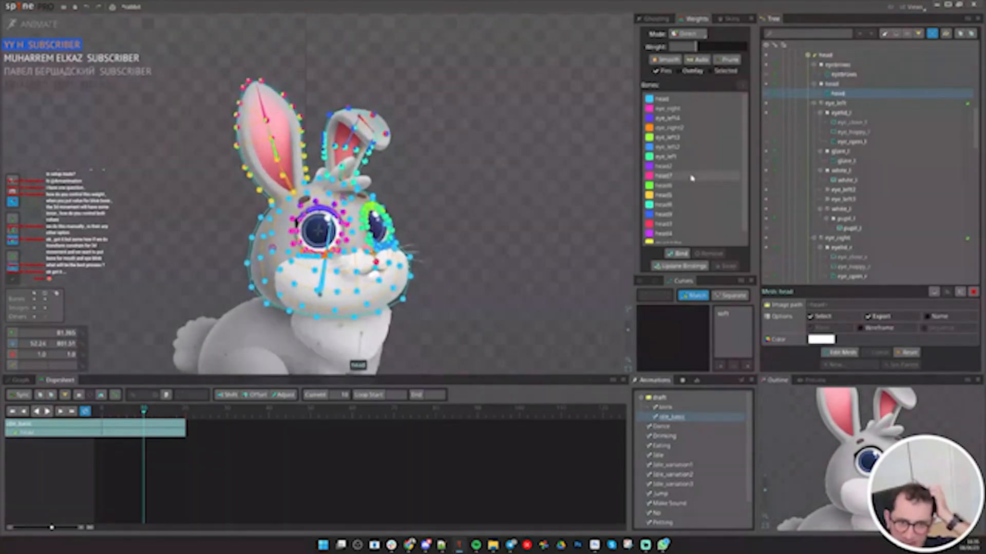
click(665, 101)
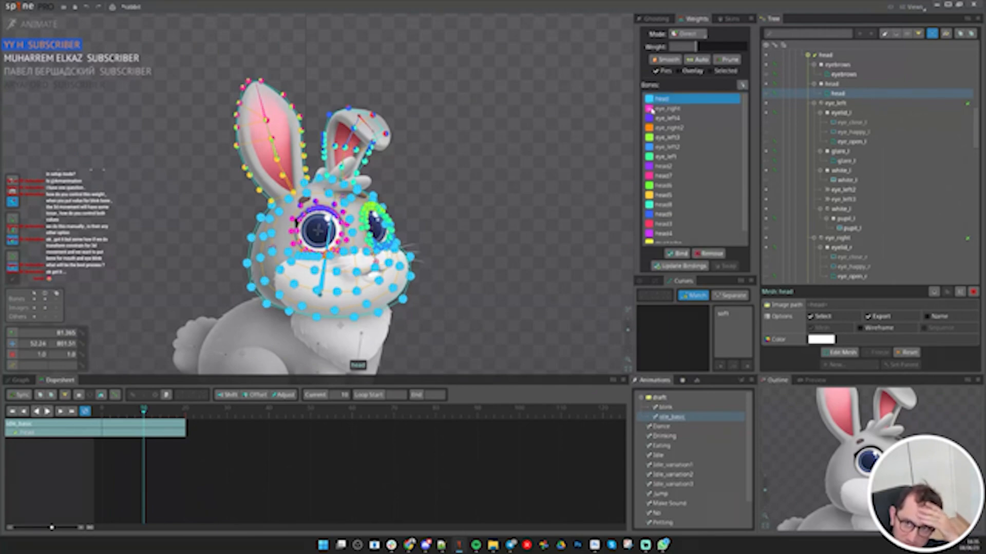
scroll(656, 219, down, 1)
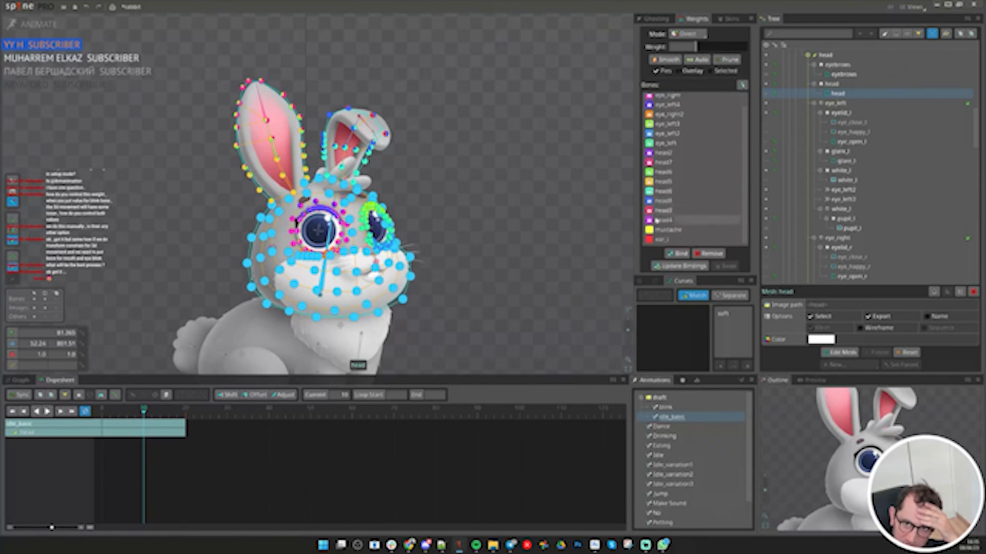
scroll(688, 147, up, 1)
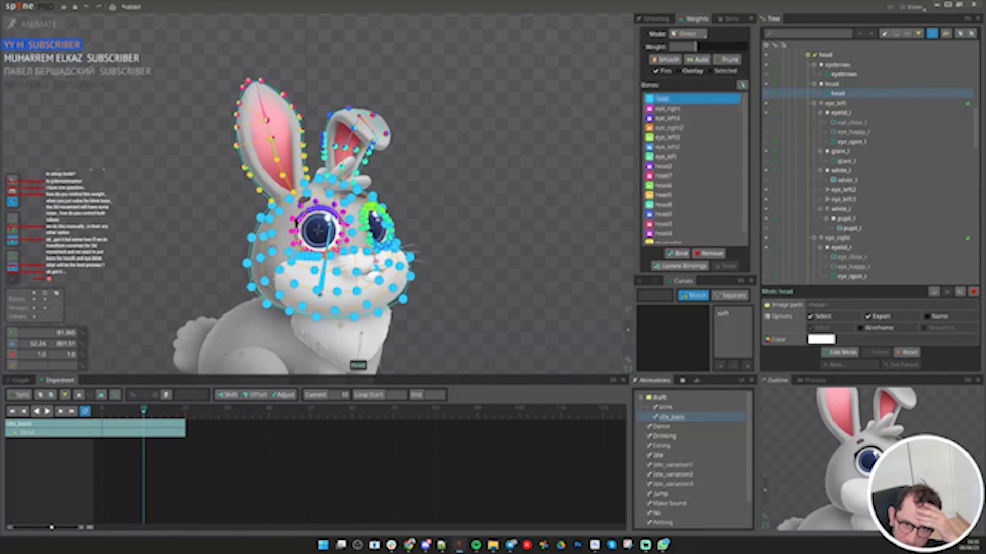
scroll(345, 270, up, 3)
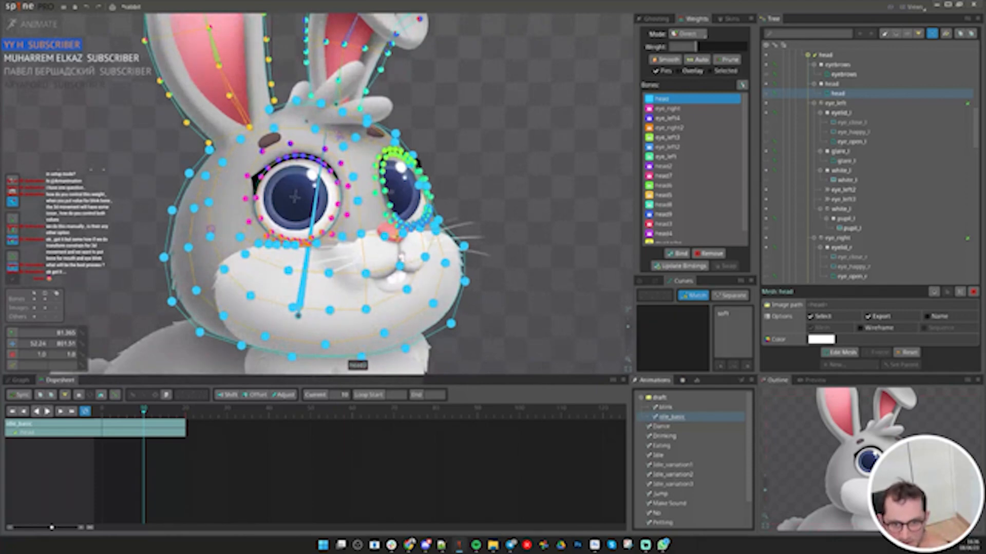
Check which head mesh vertices are weighted to bones head3 and head4, and save the project
click(400, 255)
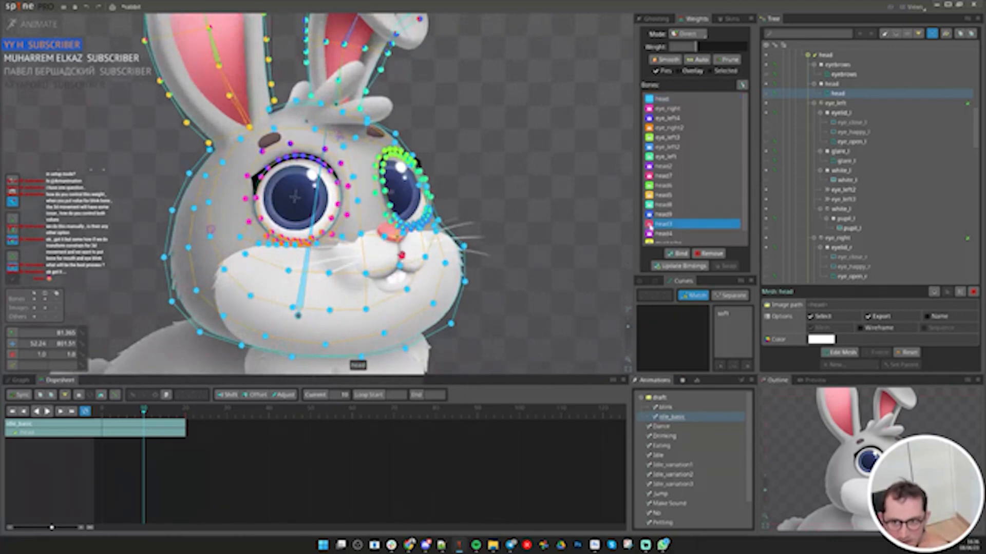
click(211, 230)
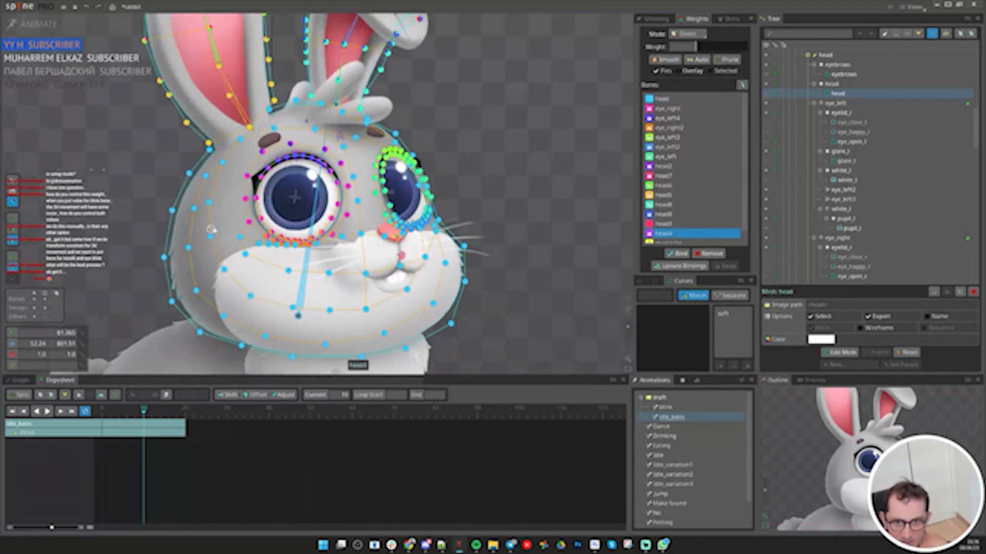
scroll(558, 227, down, 2)
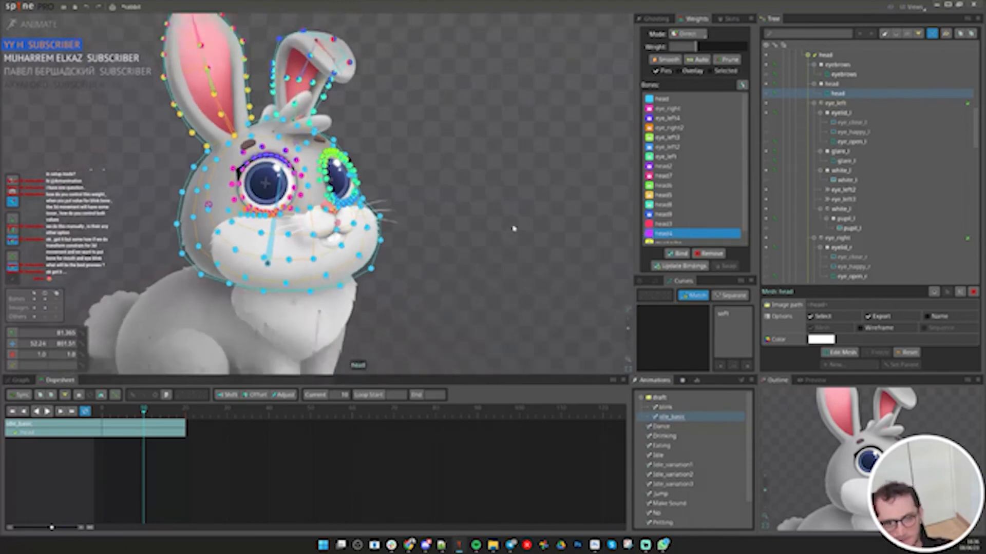
drag(435, 277, 480, 271)
key(ctrl+s)
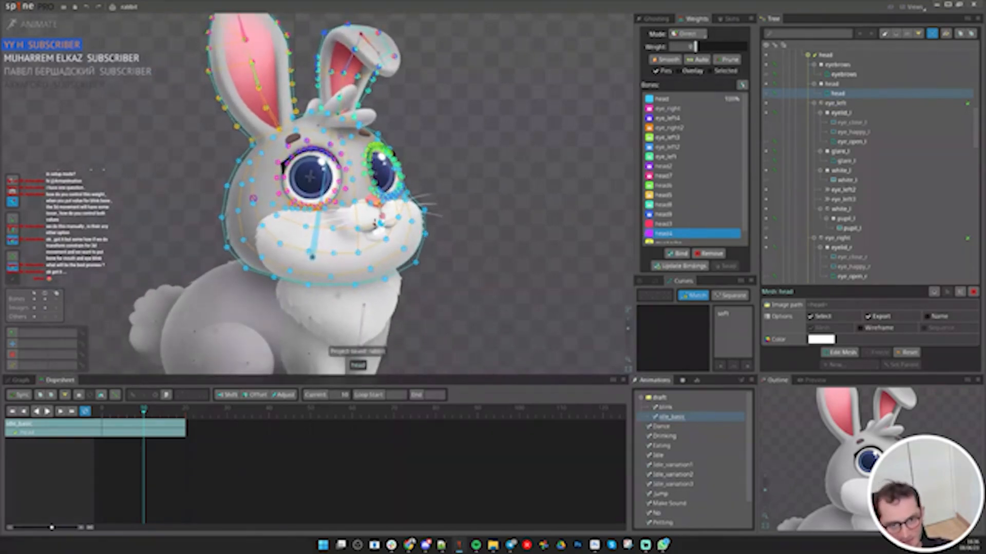
Select bone head3 for weighting at frame 0 and set the weight brush to Add mode with strength 17.56 and size 298.85
click(381, 216)
drag(145, 410, 68, 430)
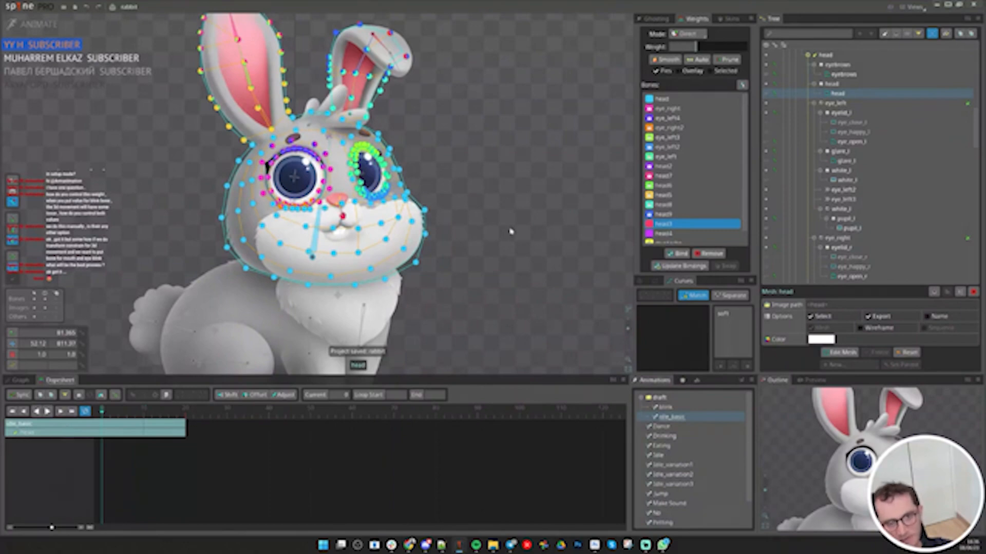
scroll(355, 306, down, 3)
scroll(375, 278, up, 4)
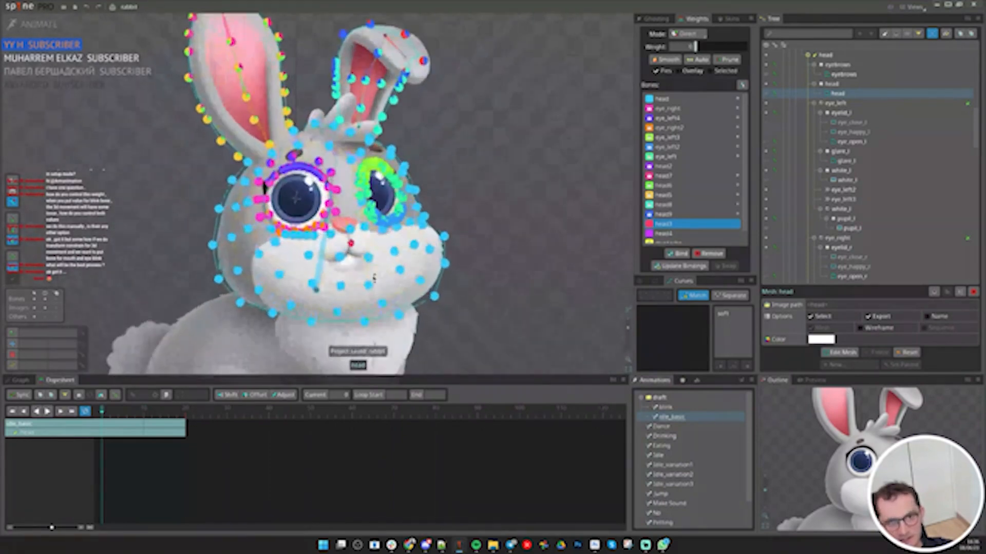
click(686, 33)
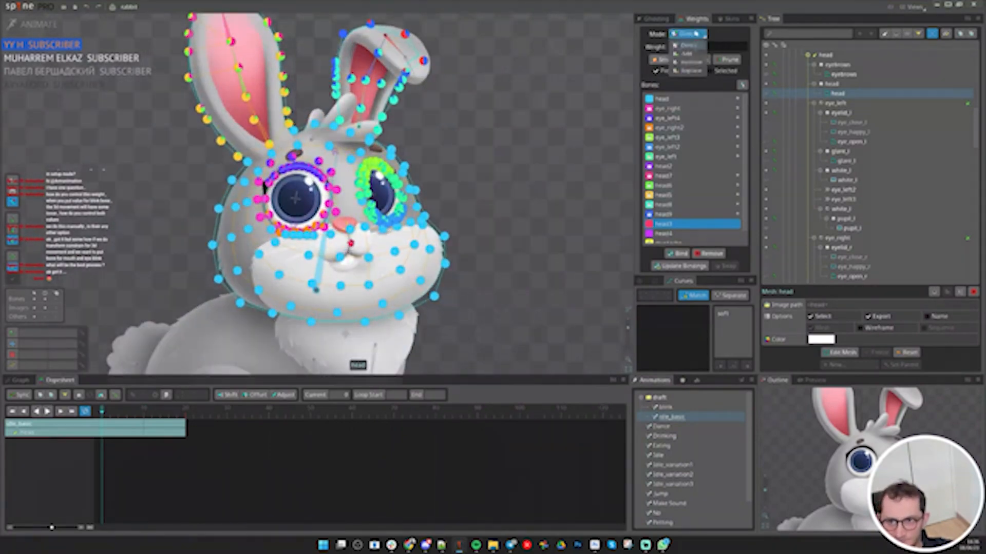
click(688, 55)
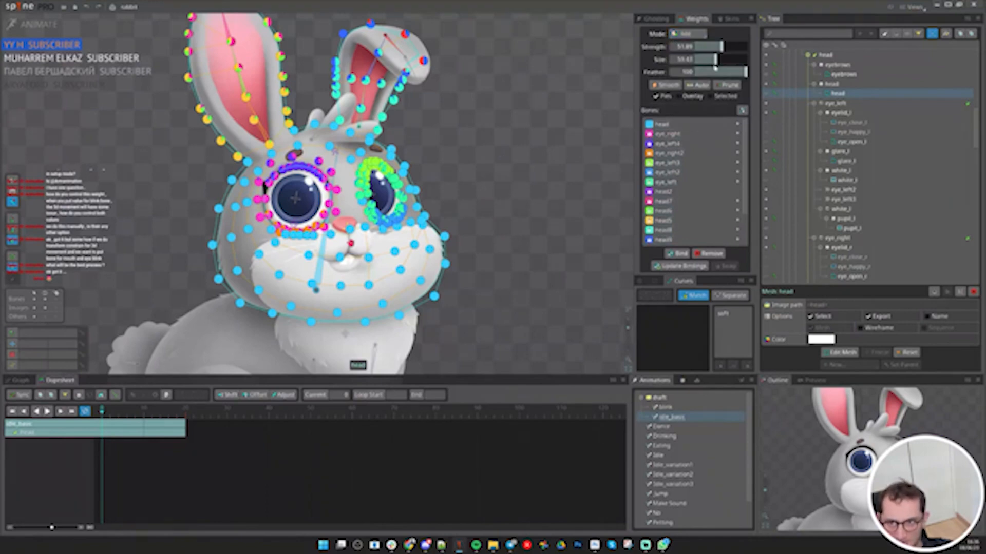
drag(750, 65, 789, 67)
drag(721, 47, 703, 47)
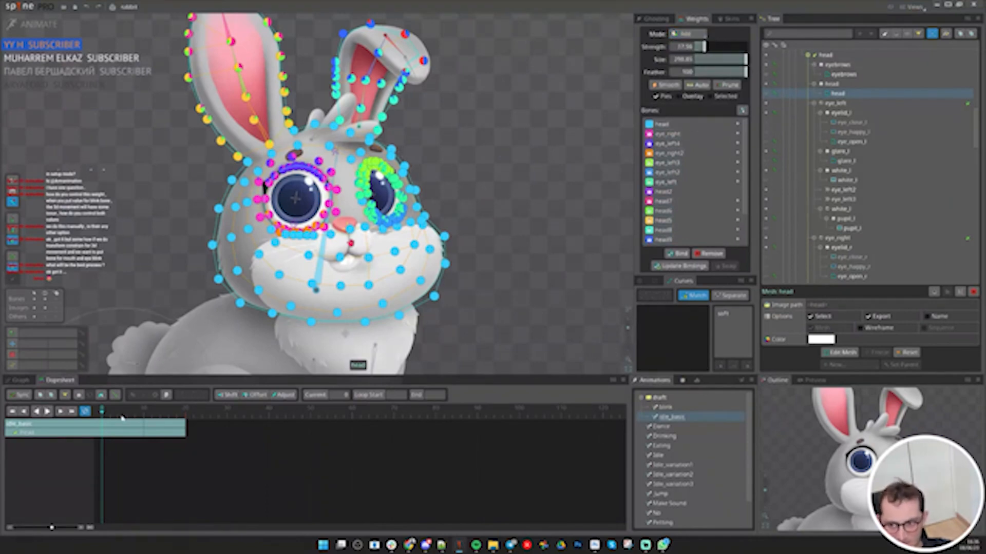
Paint head3 influence onto the muzzle and cheek vertices of the head mesh, undoing unwanted changes
drag(122, 418, 108, 418)
key(ctrl+z)
key(ctrl+z)
key(ctrl+z)
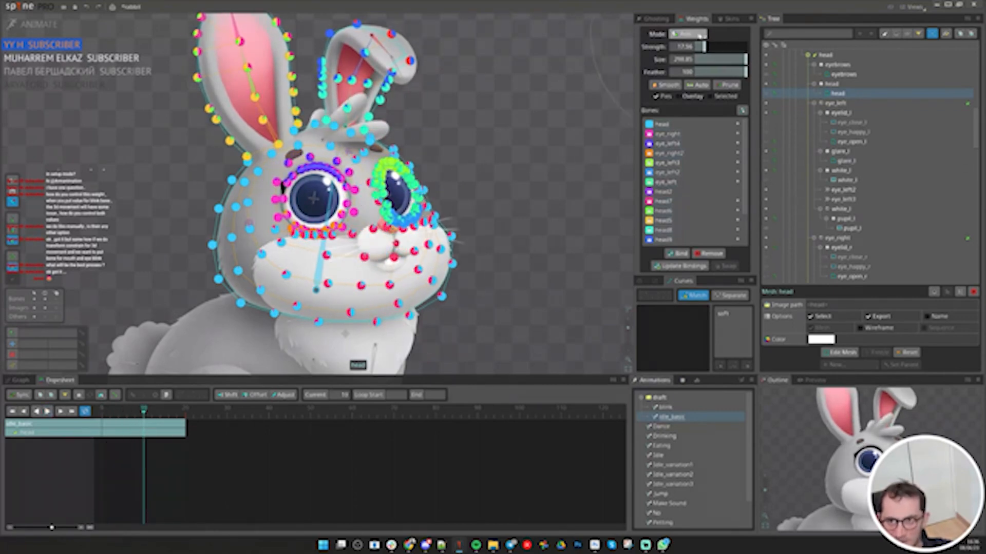
click(699, 36)
drag(512, 116, 519, 241)
scroll(590, 136, down, 3)
scroll(561, 136, up, 4)
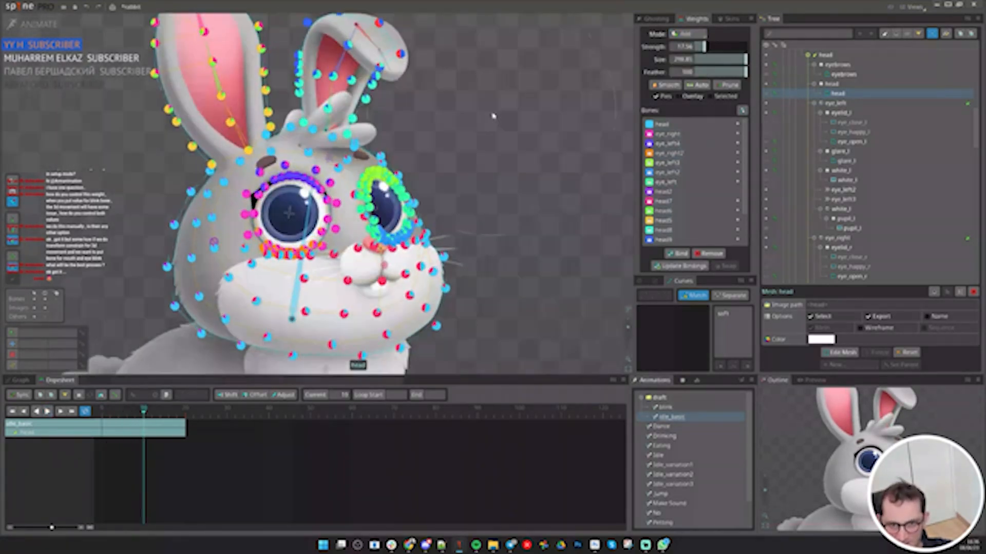
Switch to Direct weighting and adjust the head3 and head4 weights of the vertices along the rabbit's outer cheek edge
drag(553, 301, 552, 222)
key(d)
scroll(335, 231, up, 2)
key(space)
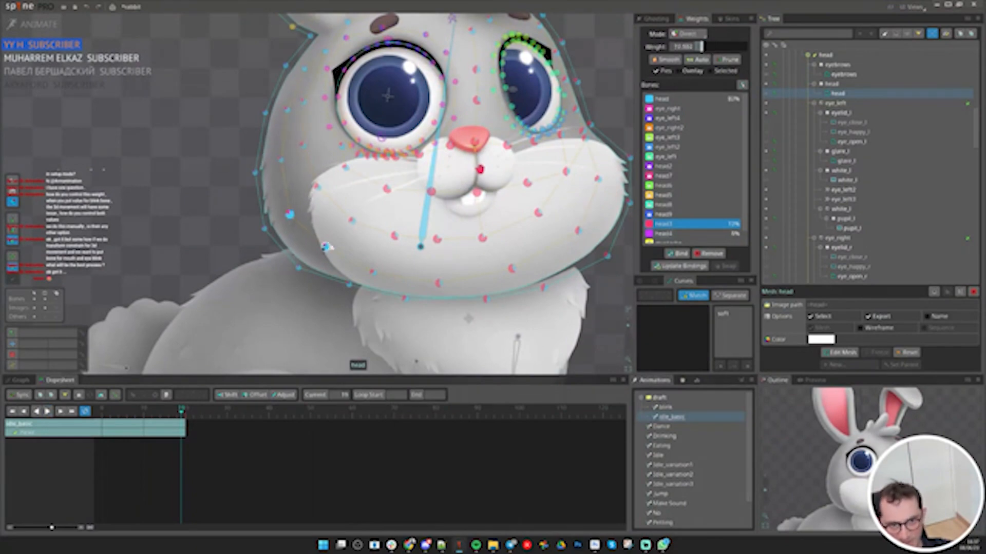
key(Home)
drag(325, 247, 328, 216)
key(End)
key(Home)
click(302, 268)
drag(280, 245, 292, 282)
key(Page_Down)
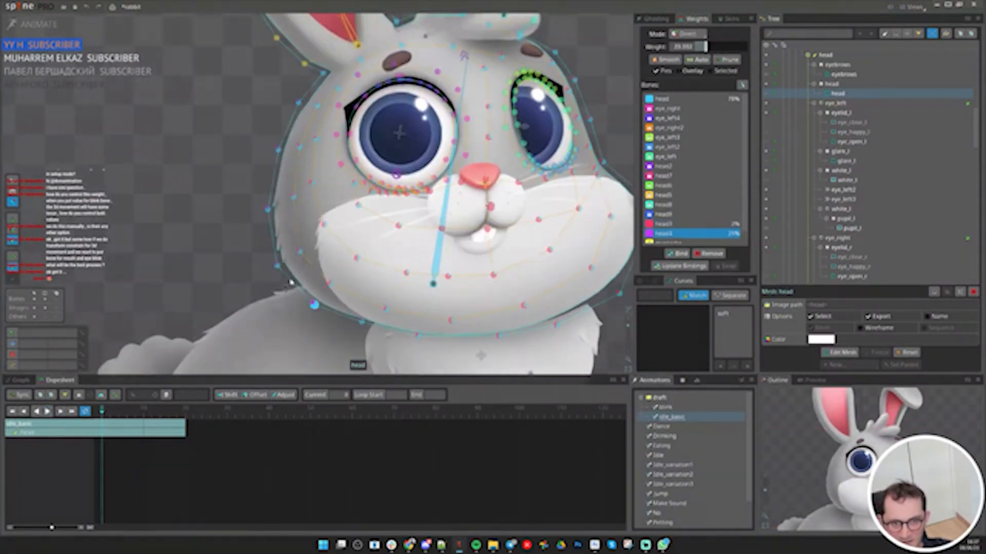
Set the head3 weight of the head mesh vertices below the upright ear to about 9
key(space)
drag(294, 100, 284, 172)
click(310, 145)
key(Page_Up)
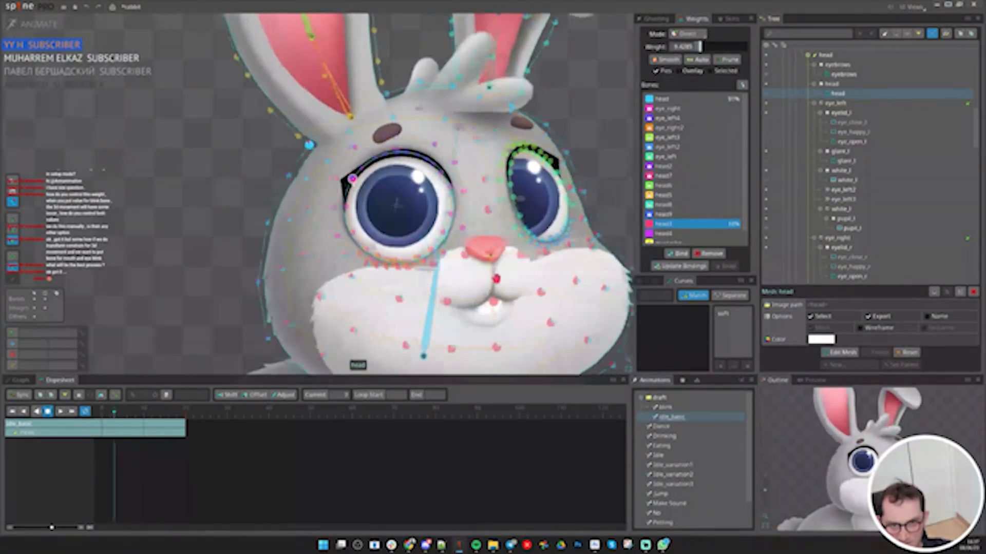
Adjust the head4 weight of the vertex on the outer edge of the rabbit's lower cheek, checking the motion in playback
key(d)
key(Page_Down)
key(d)
scroll(309, 175, down, 1)
drag(278, 300, 283, 232)
click(267, 231)
key(d)
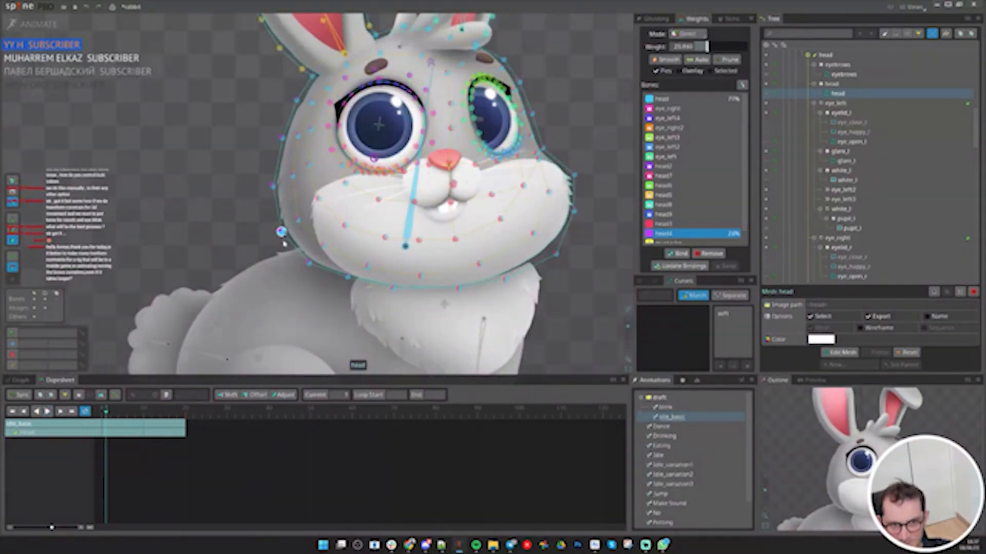
Play idle_basic to check the reweighted head mesh, clear the selection, and save the project
key(d)
drag(367, 216, 312, 202)
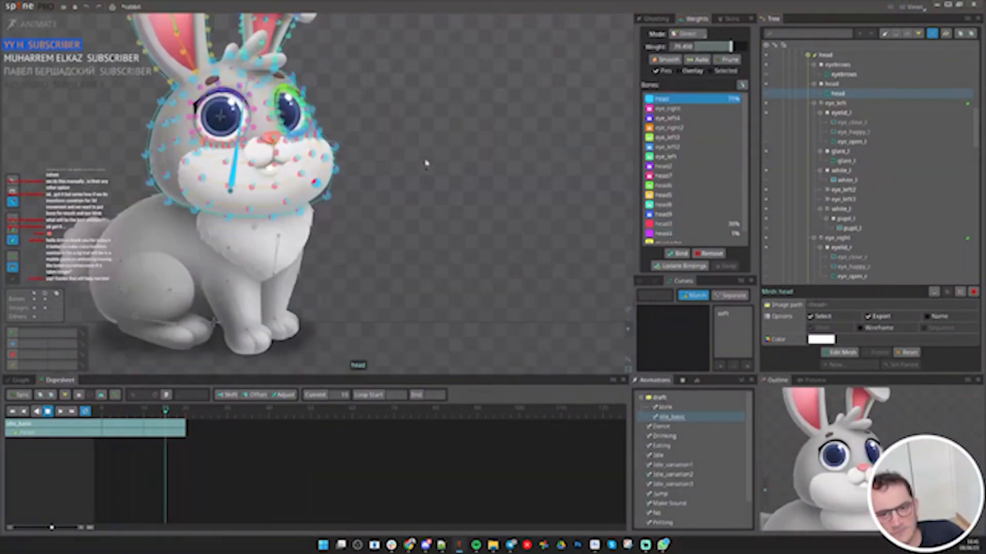
drag(324, 124, 407, 209)
scroll(407, 205, up, 3)
key(d)
key(space)
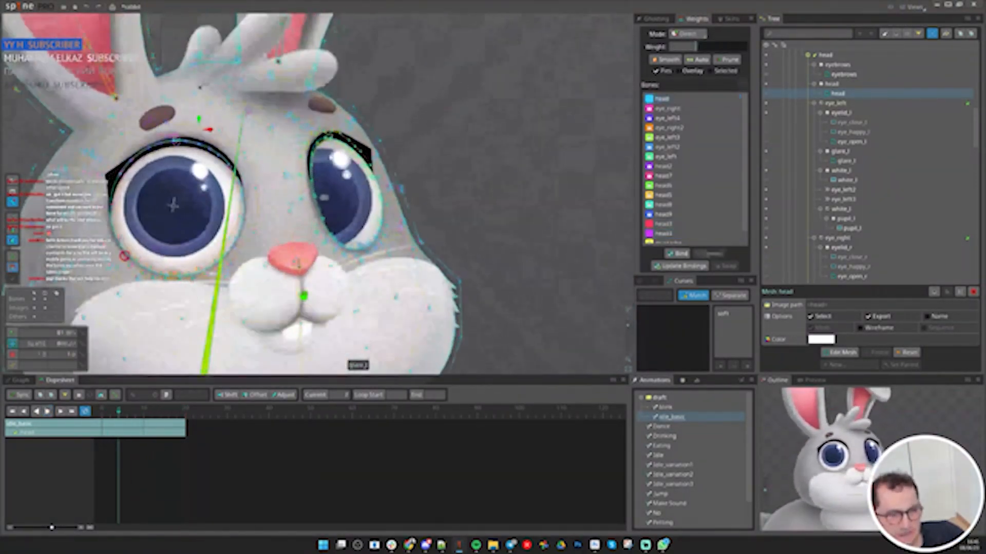
key(space)
key(d)
key(ctrl+s)
scroll(390, 191, down, 2)
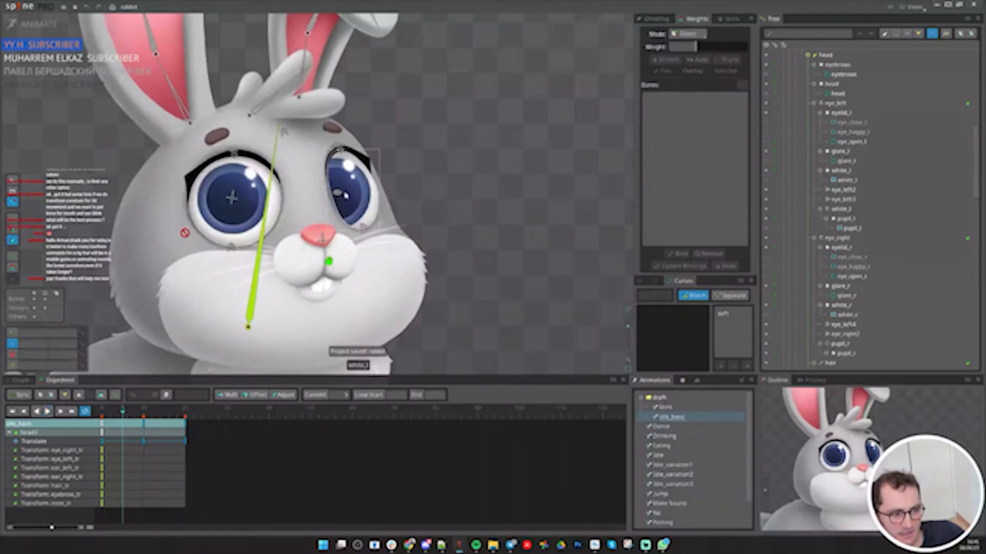
Select the eyebrows mesh in Setup mode and bind it to the head bone
click(349, 145)
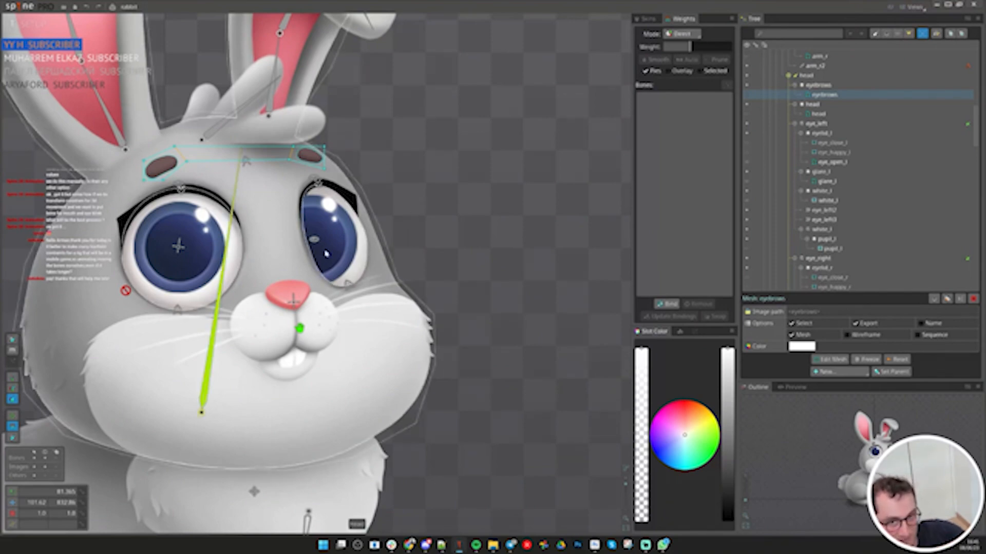
key(ctrl)
key(ctrl)
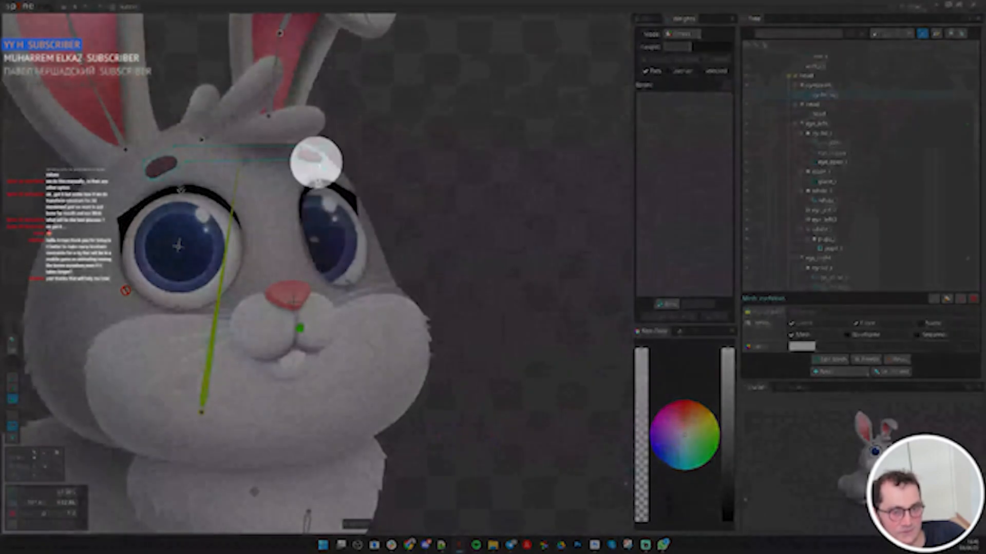
drag(413, 226, 464, 251)
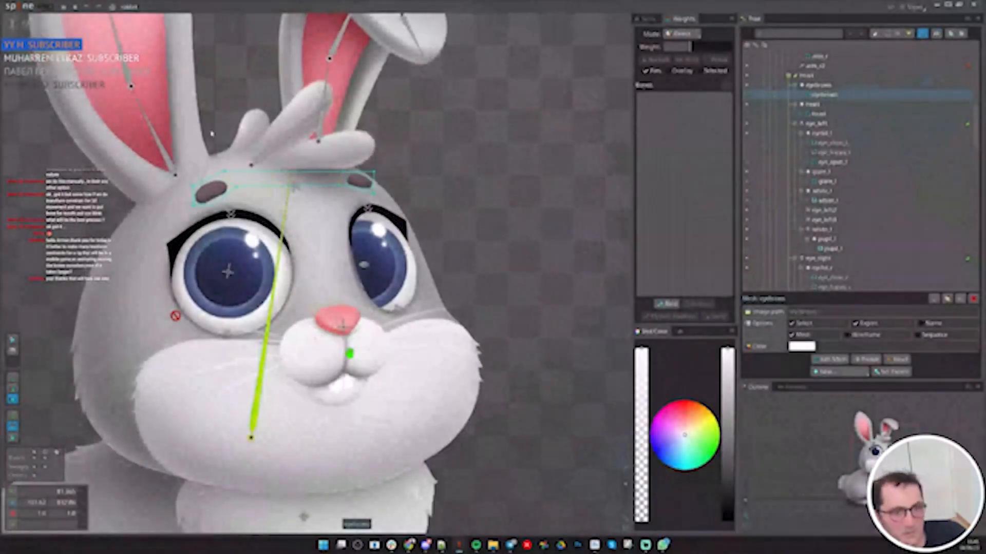
click(666, 304)
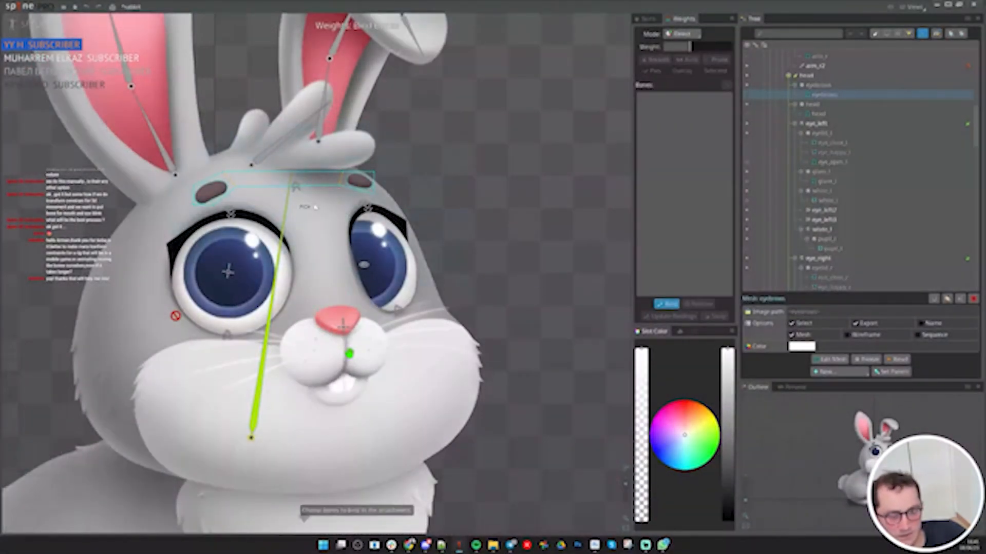
click(288, 229)
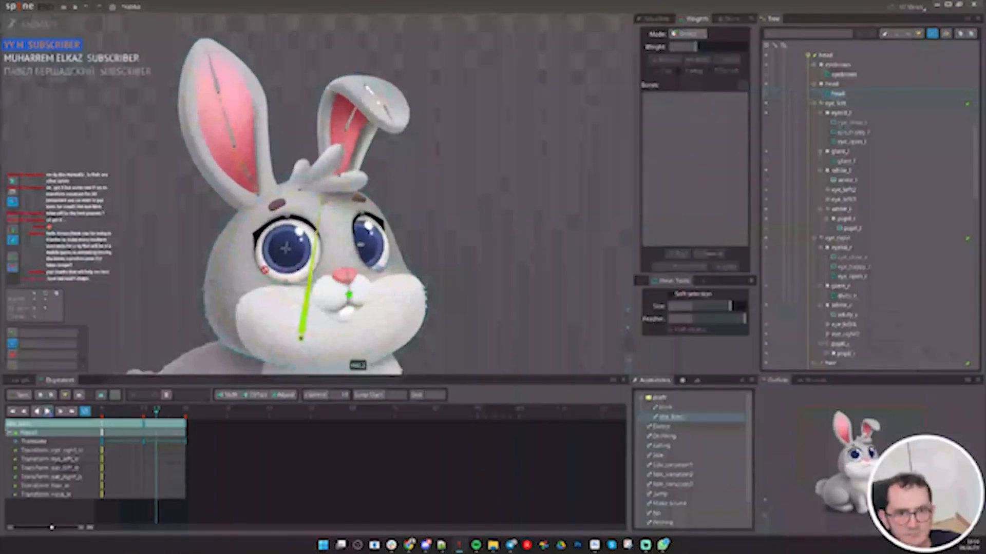
Create a transform constraint on bone ear_l in Setup mode with head3 as its target and start naming it "ear_"
click(379, 95)
click(32, 23)
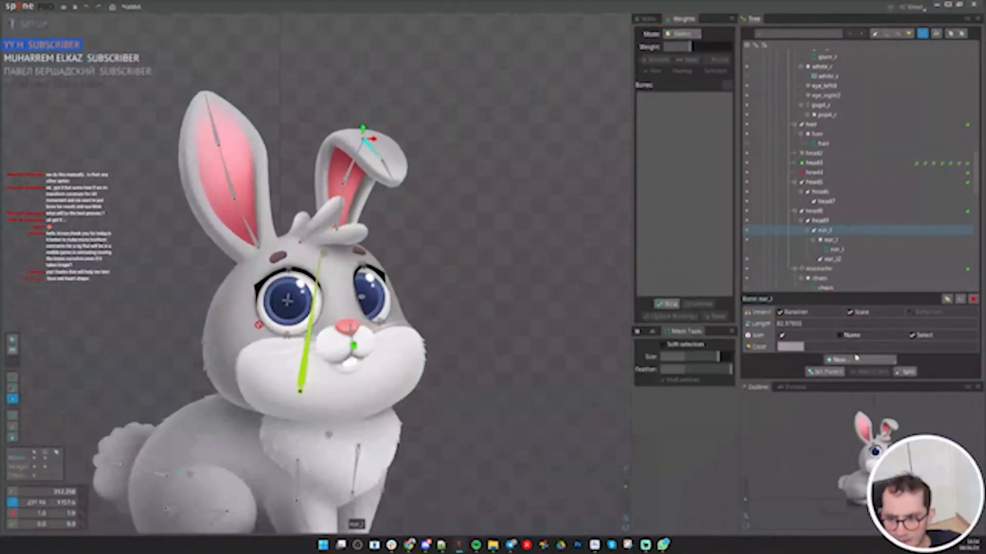
click(855, 358)
click(842, 461)
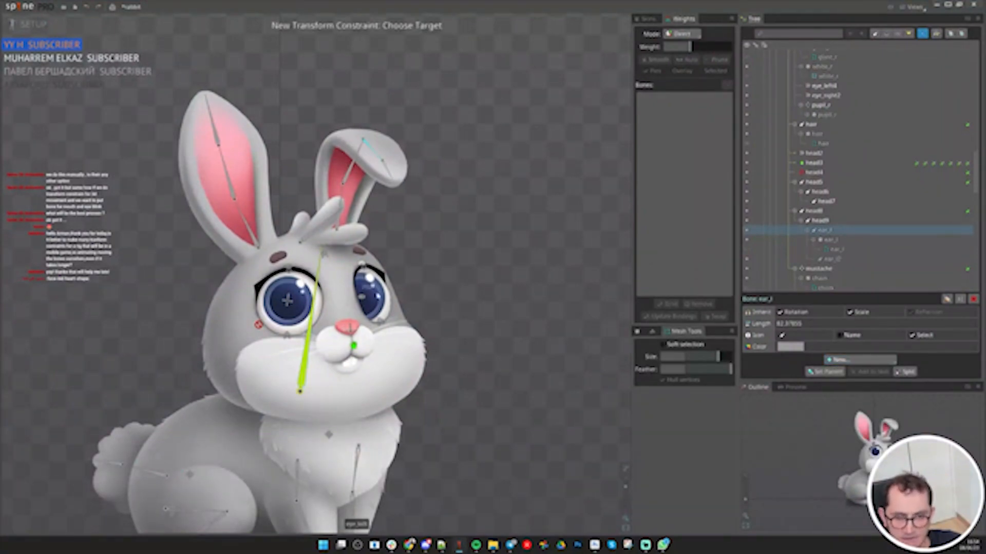
scroll(360, 336, up, 1)
click(354, 346)
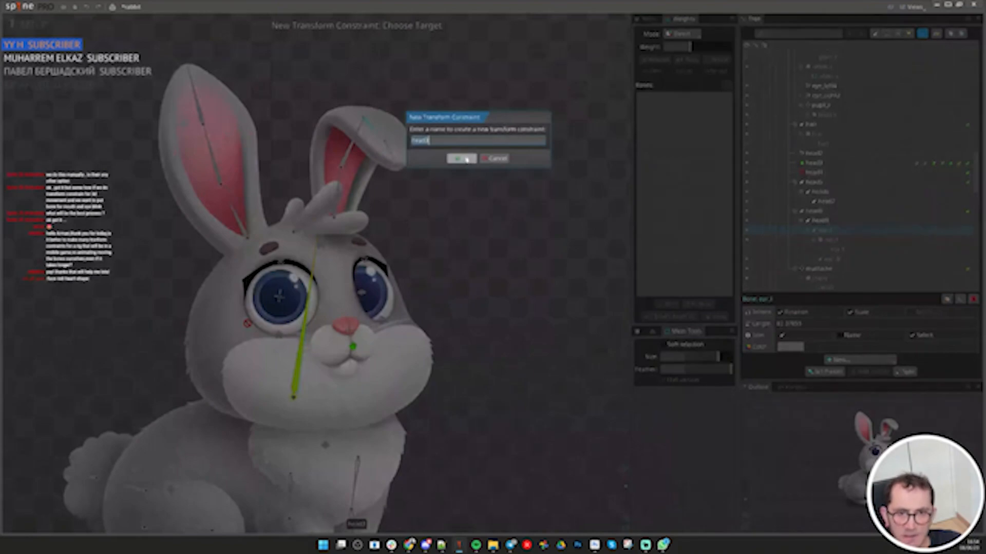
text(ear_)
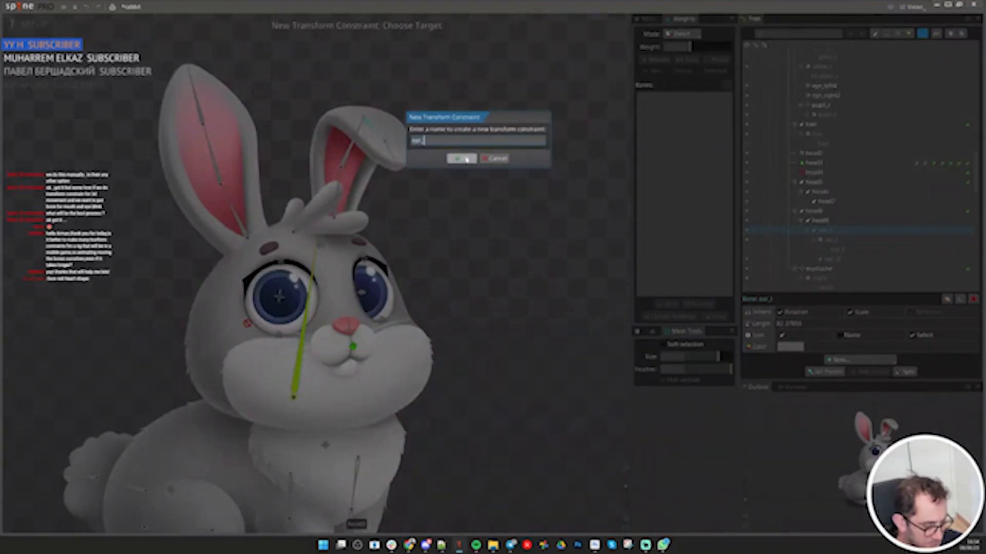